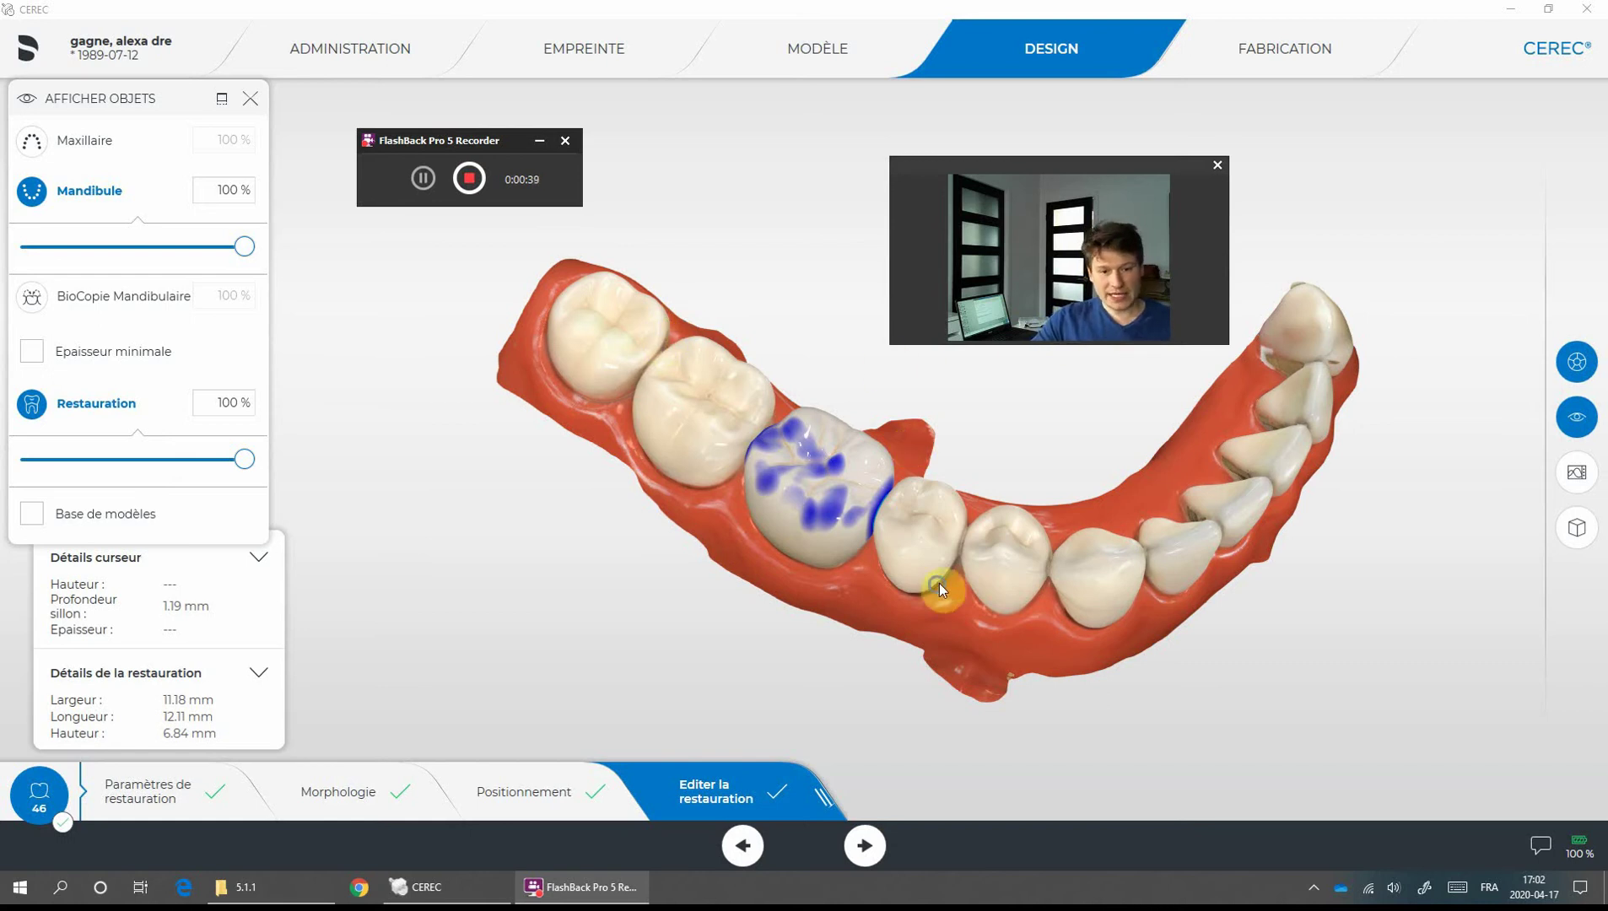
Compare the crown proposal on tooth 46 with the BioCopie Mandibulaire scan by showing and hiding the overlay
left_click_drag(938, 583, 893, 589)
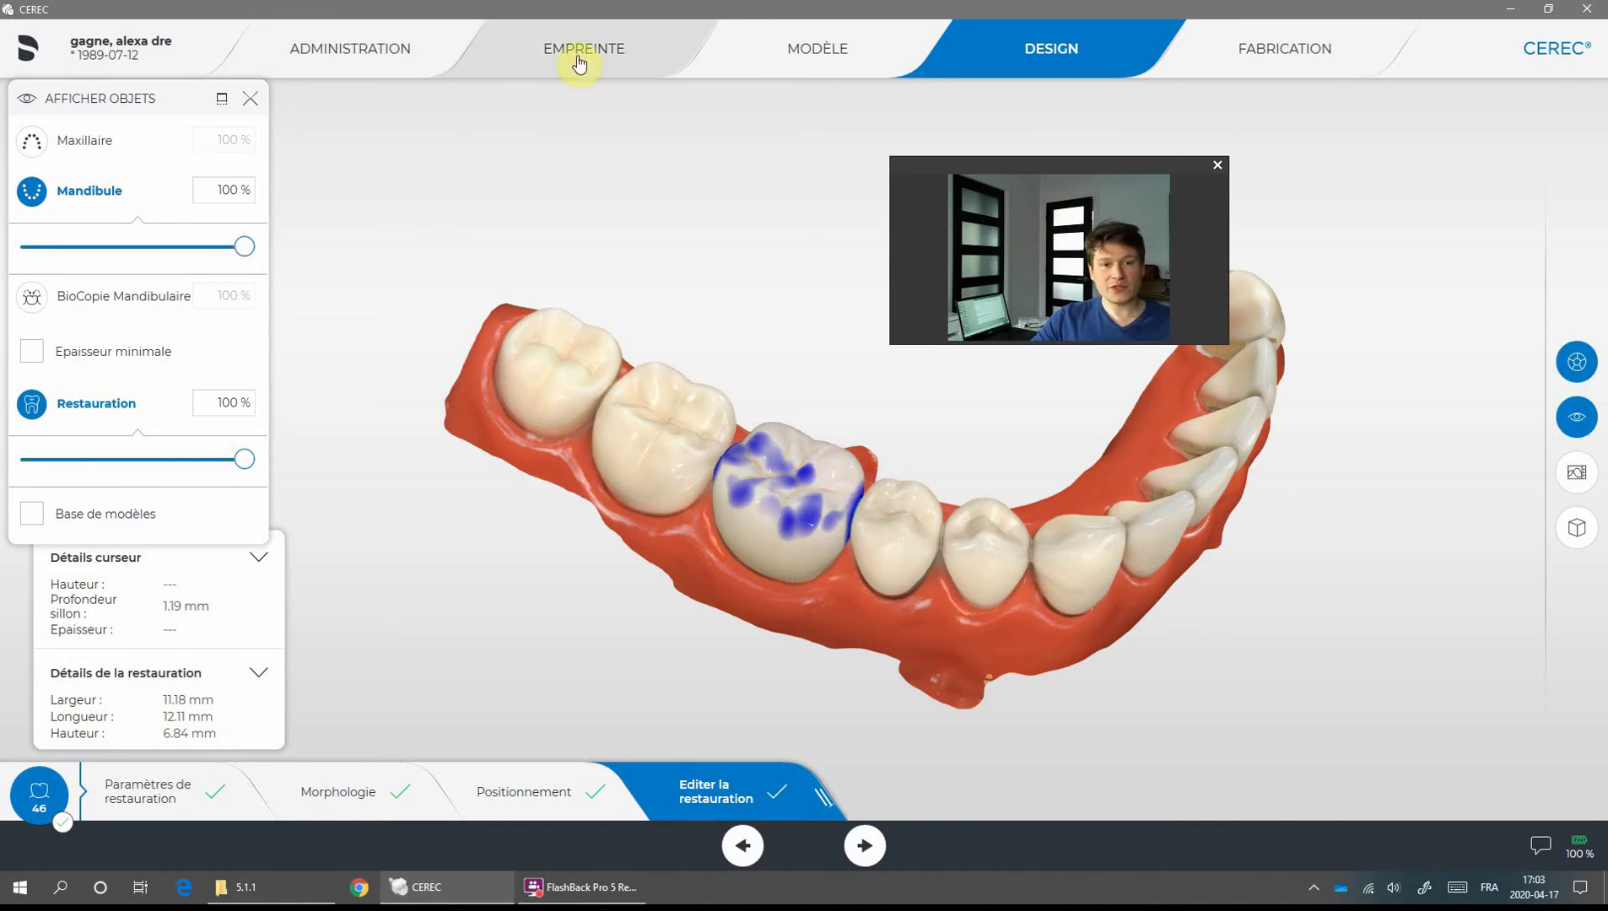
left_click(34, 306)
left_click_drag(738, 542, 943, 540)
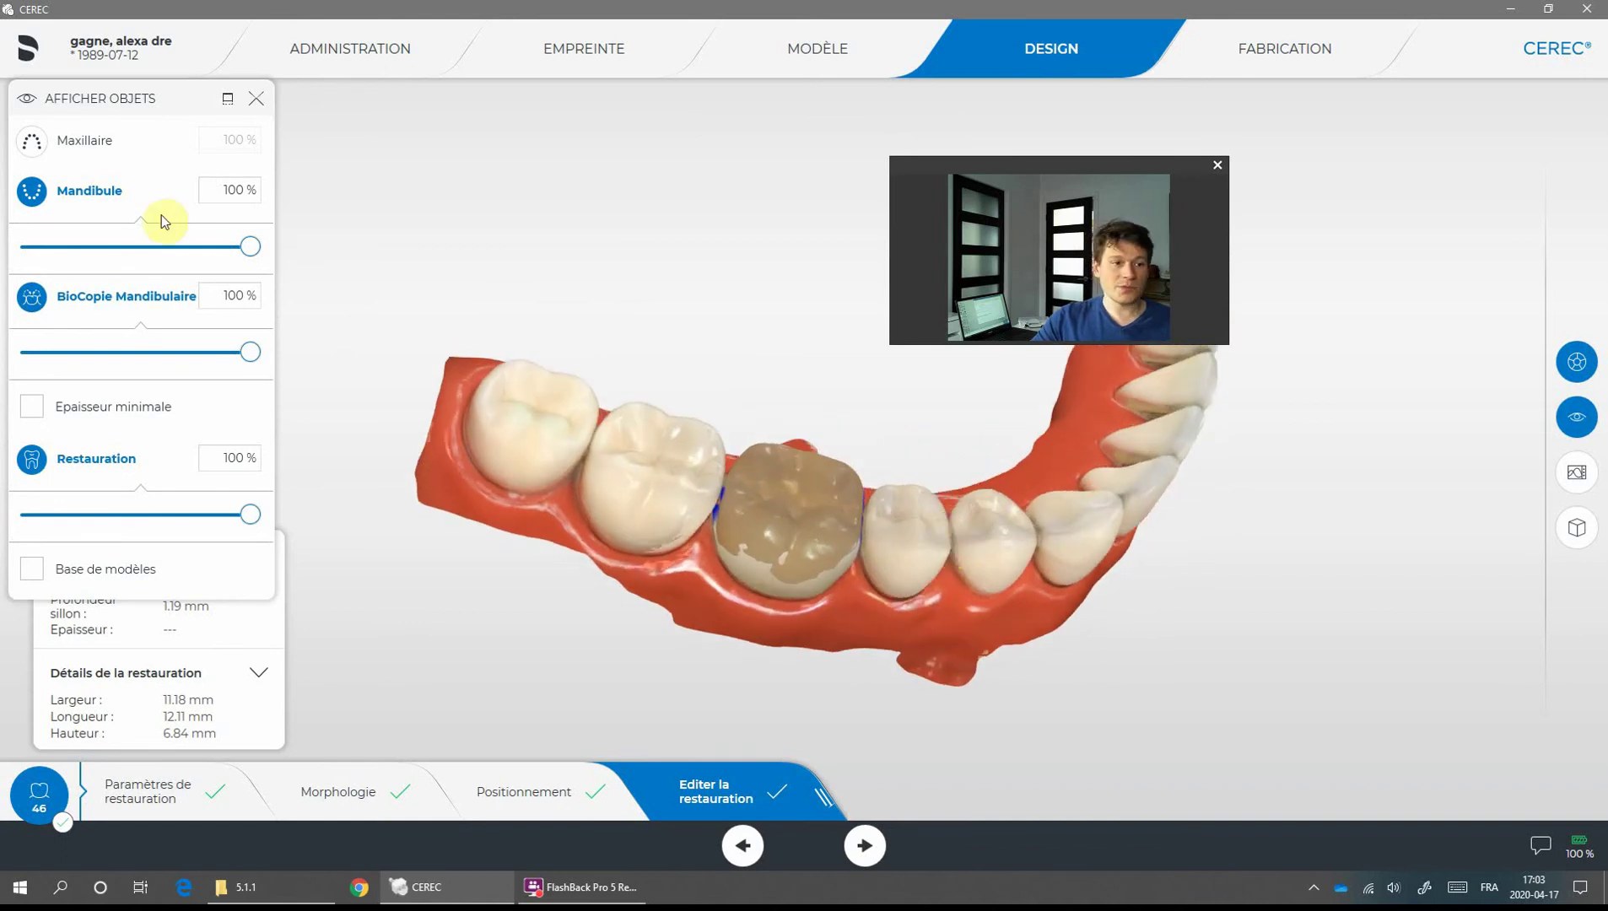
left_click(33, 305)
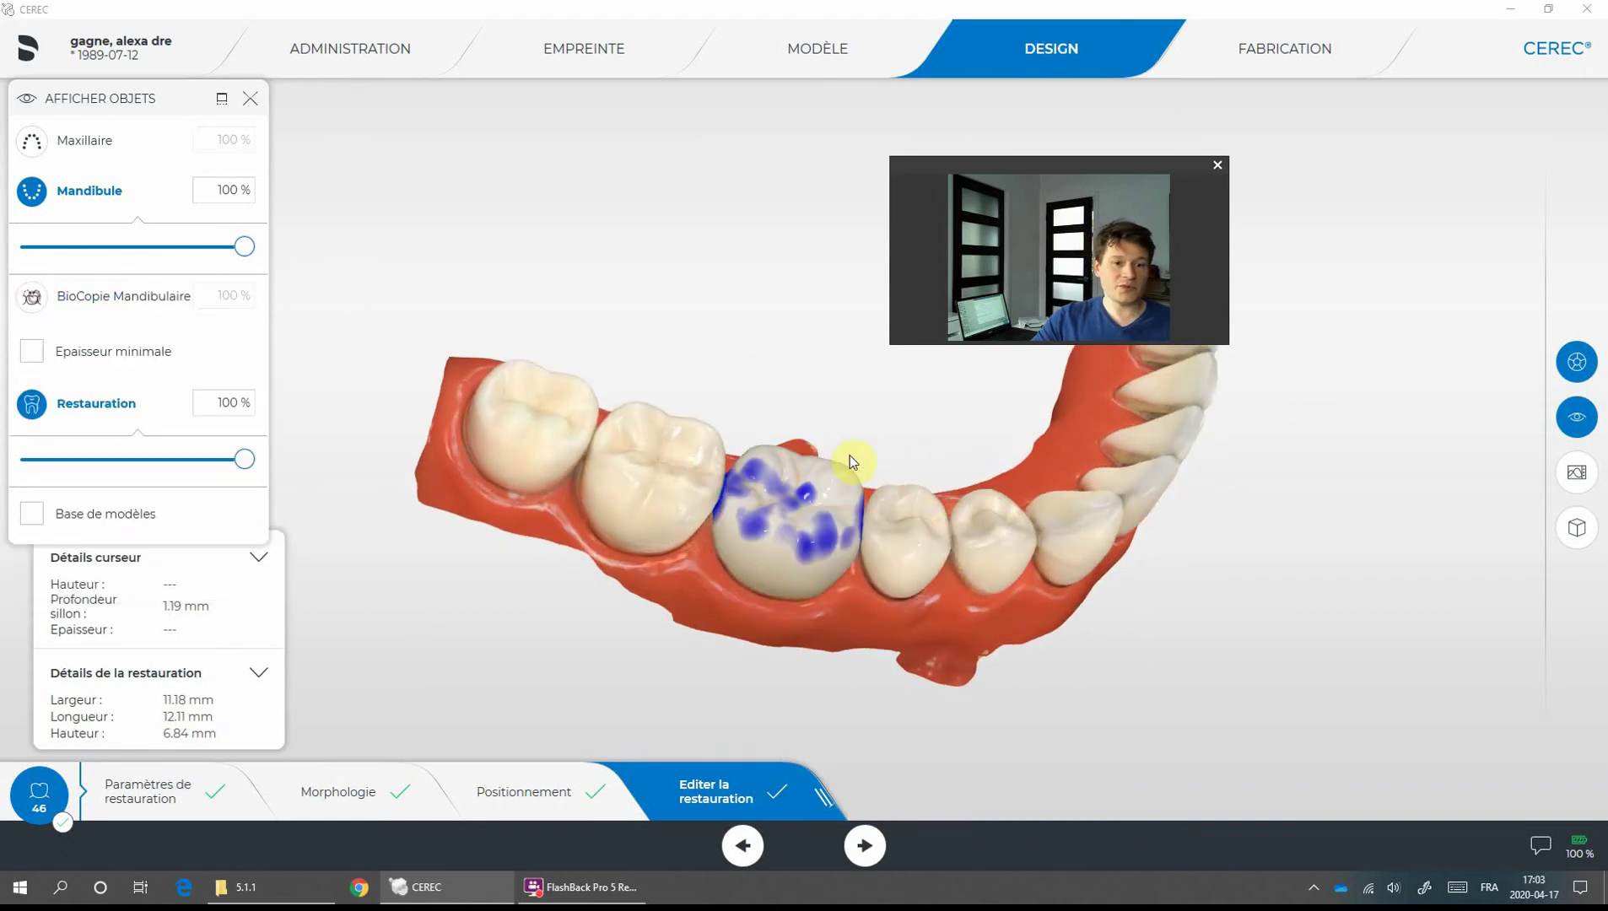
left_click(34, 305)
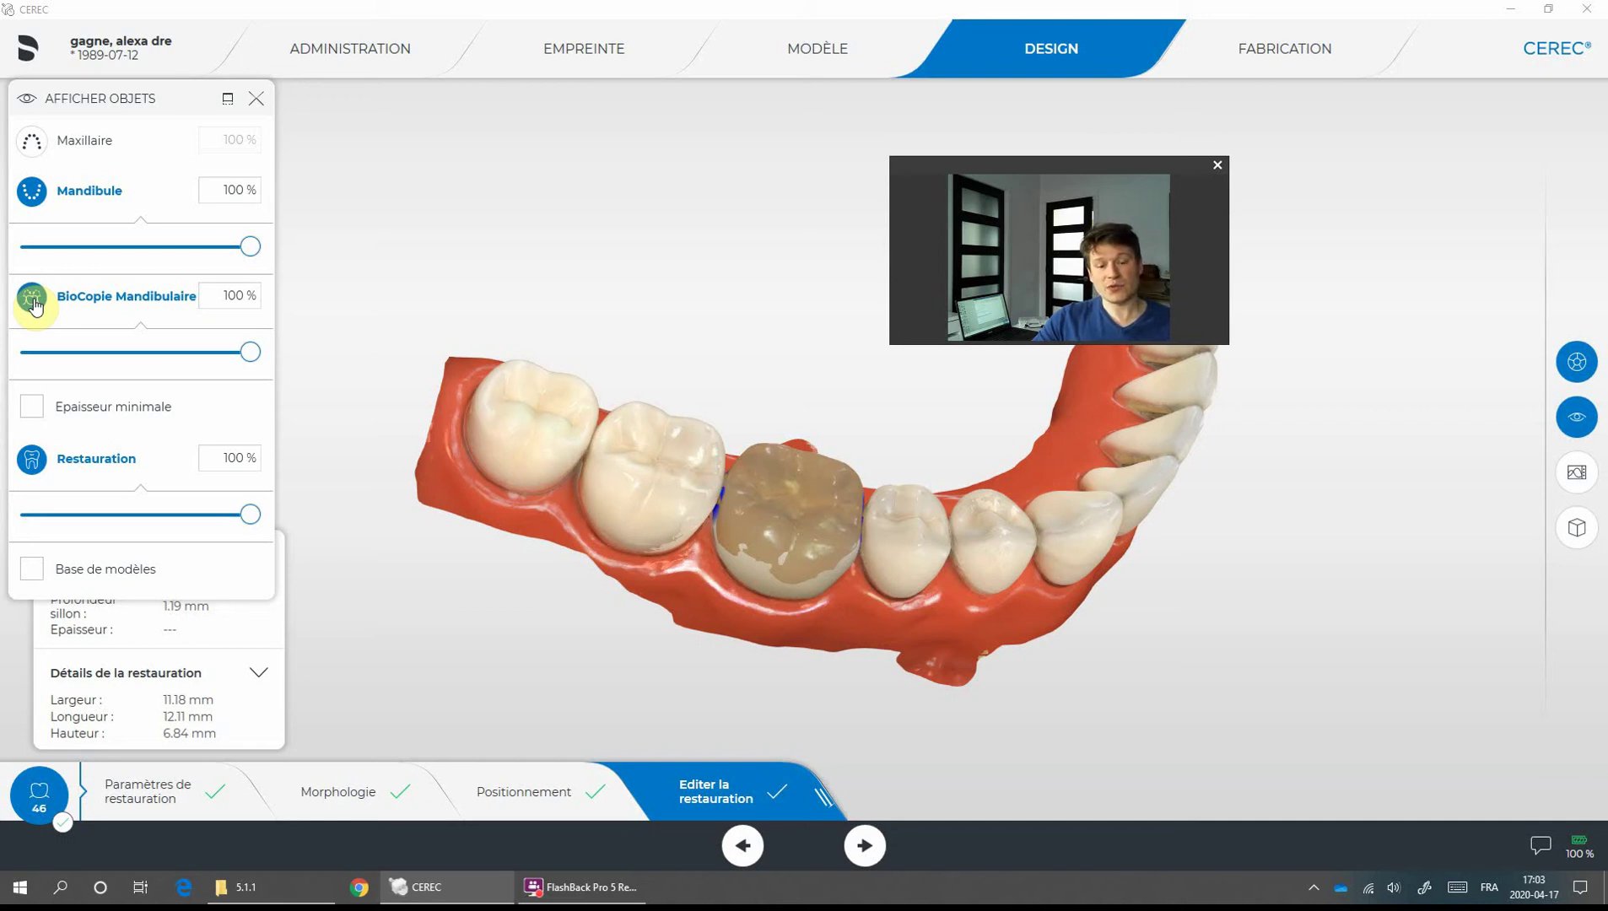
left_click(32, 299)
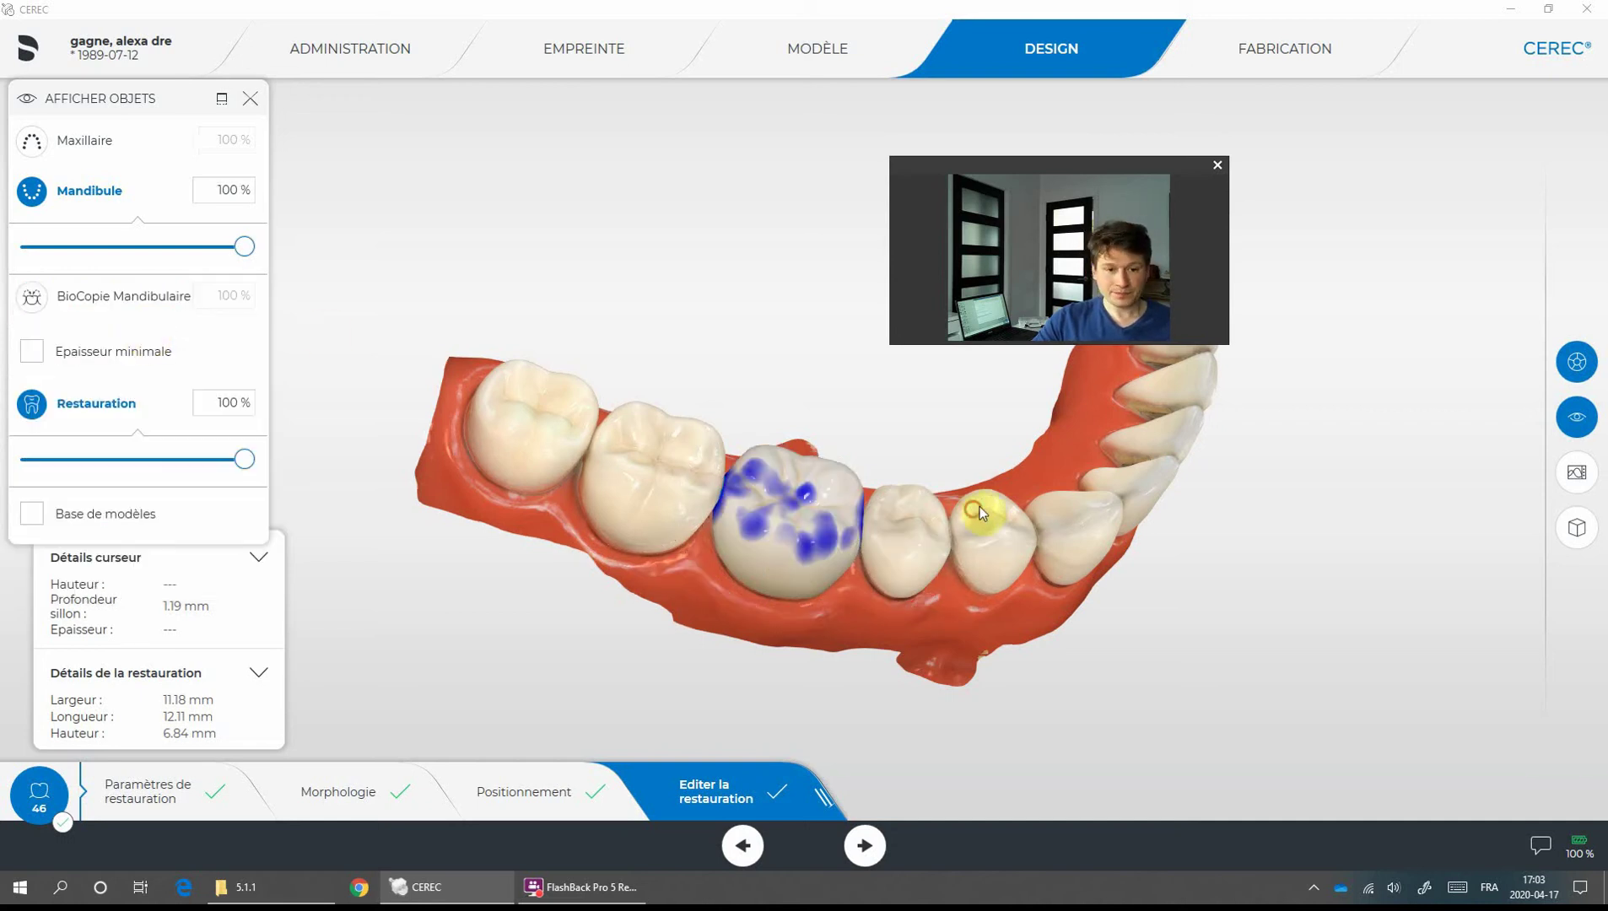
left_click_drag(979, 507, 1054, 540)
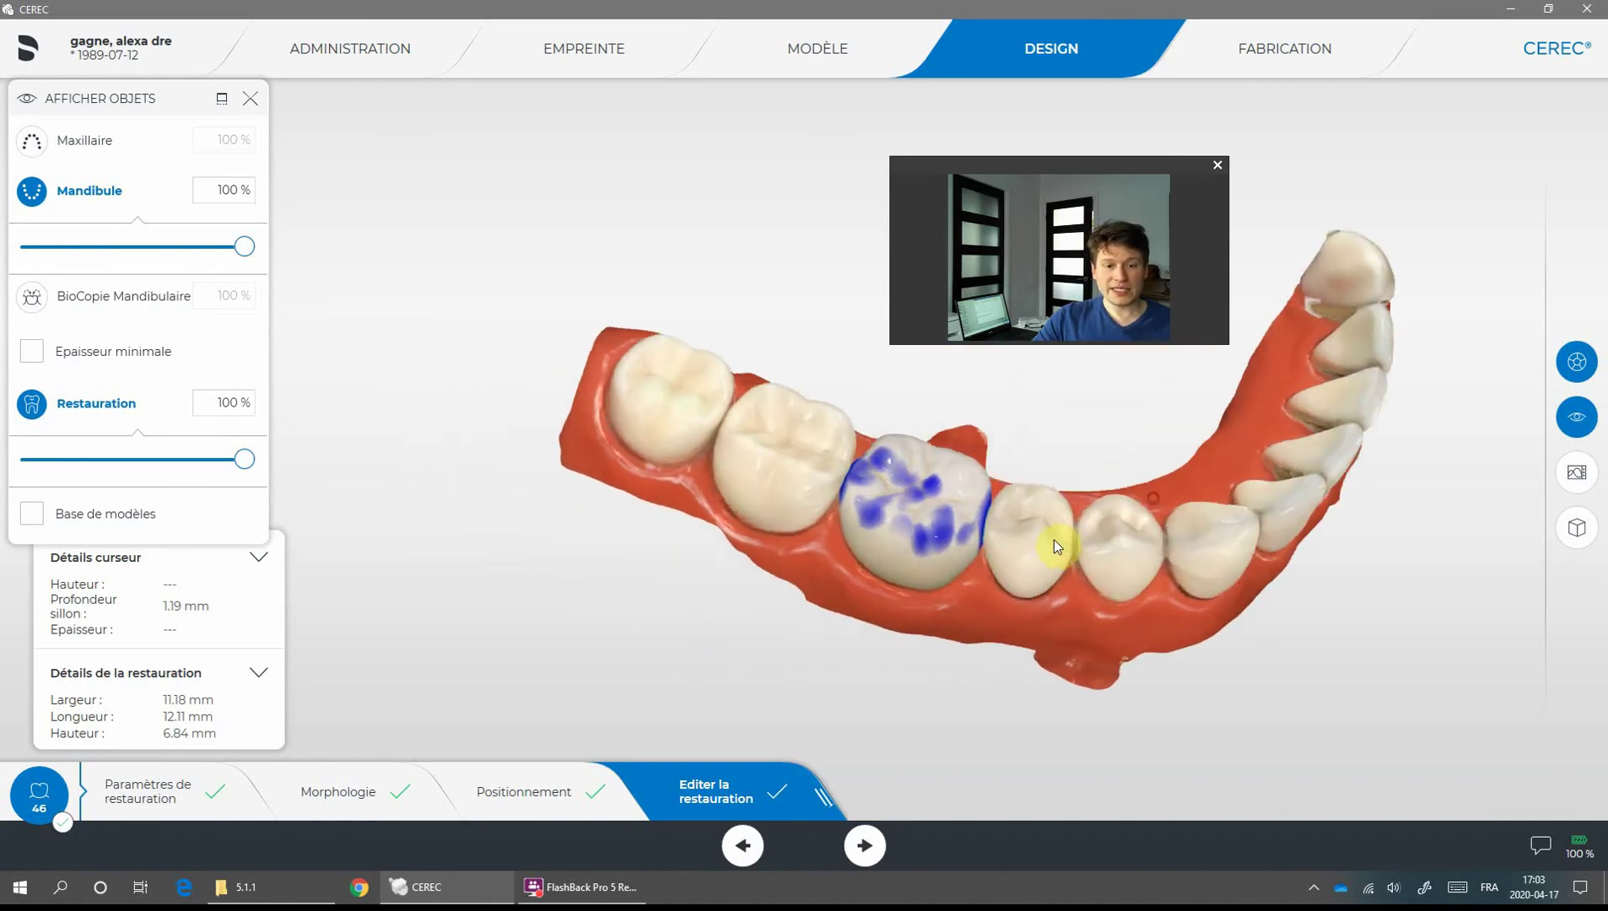
Open the restoration parameters of crown 46 and set the occlusal contact strength (Force des contacts occlusaux) to -50 µm
left_click(140, 793)
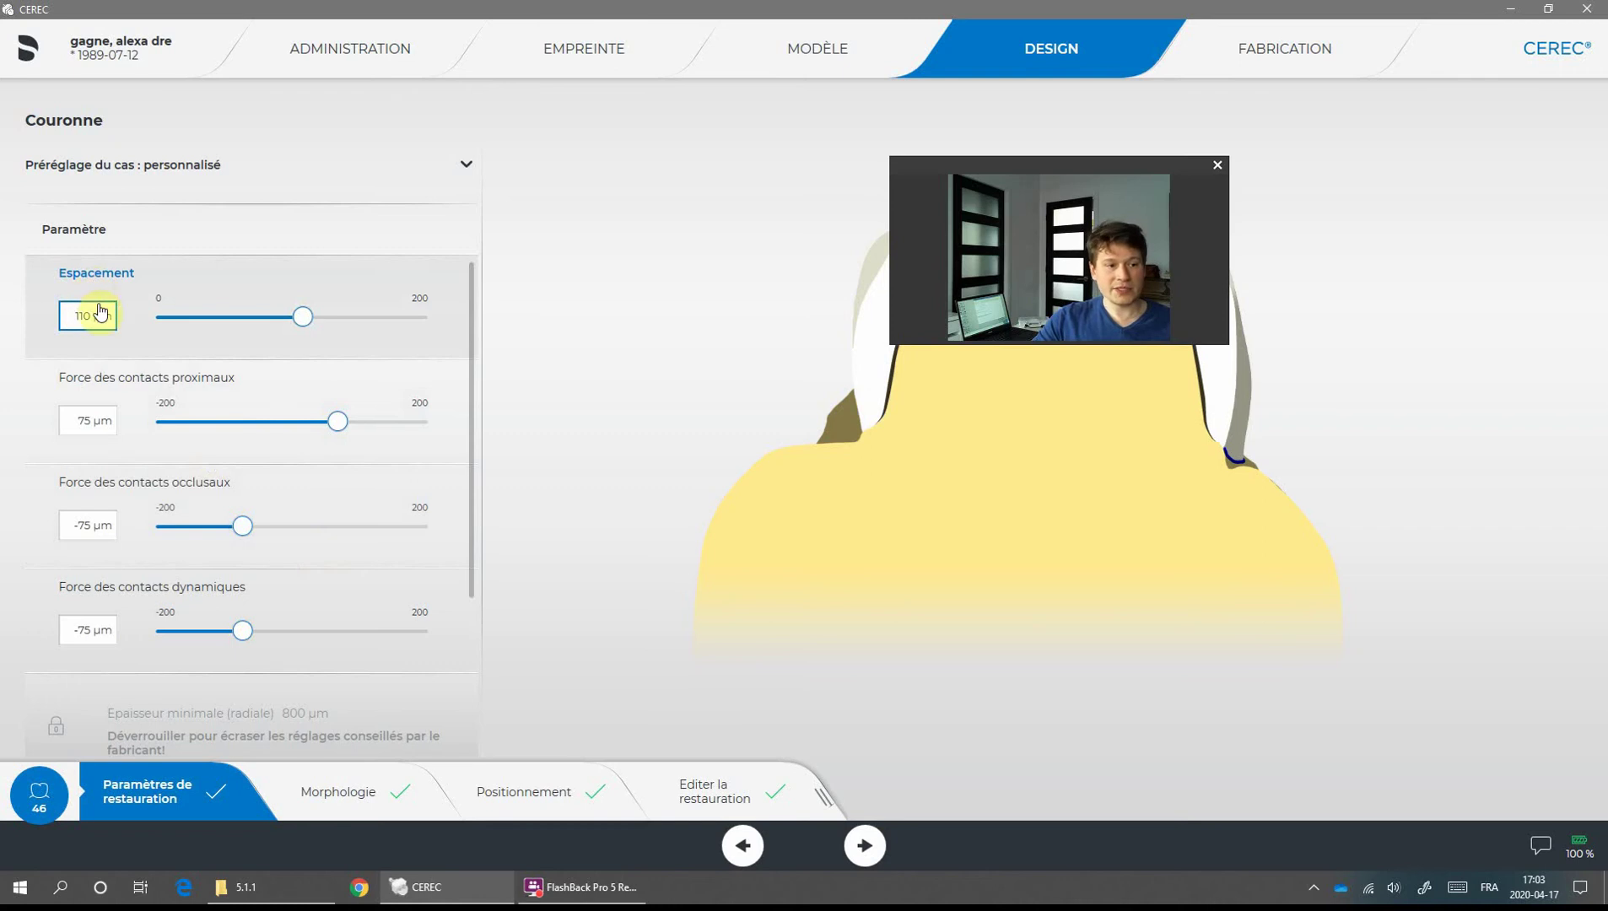
scroll(93, 337, "down", 1)
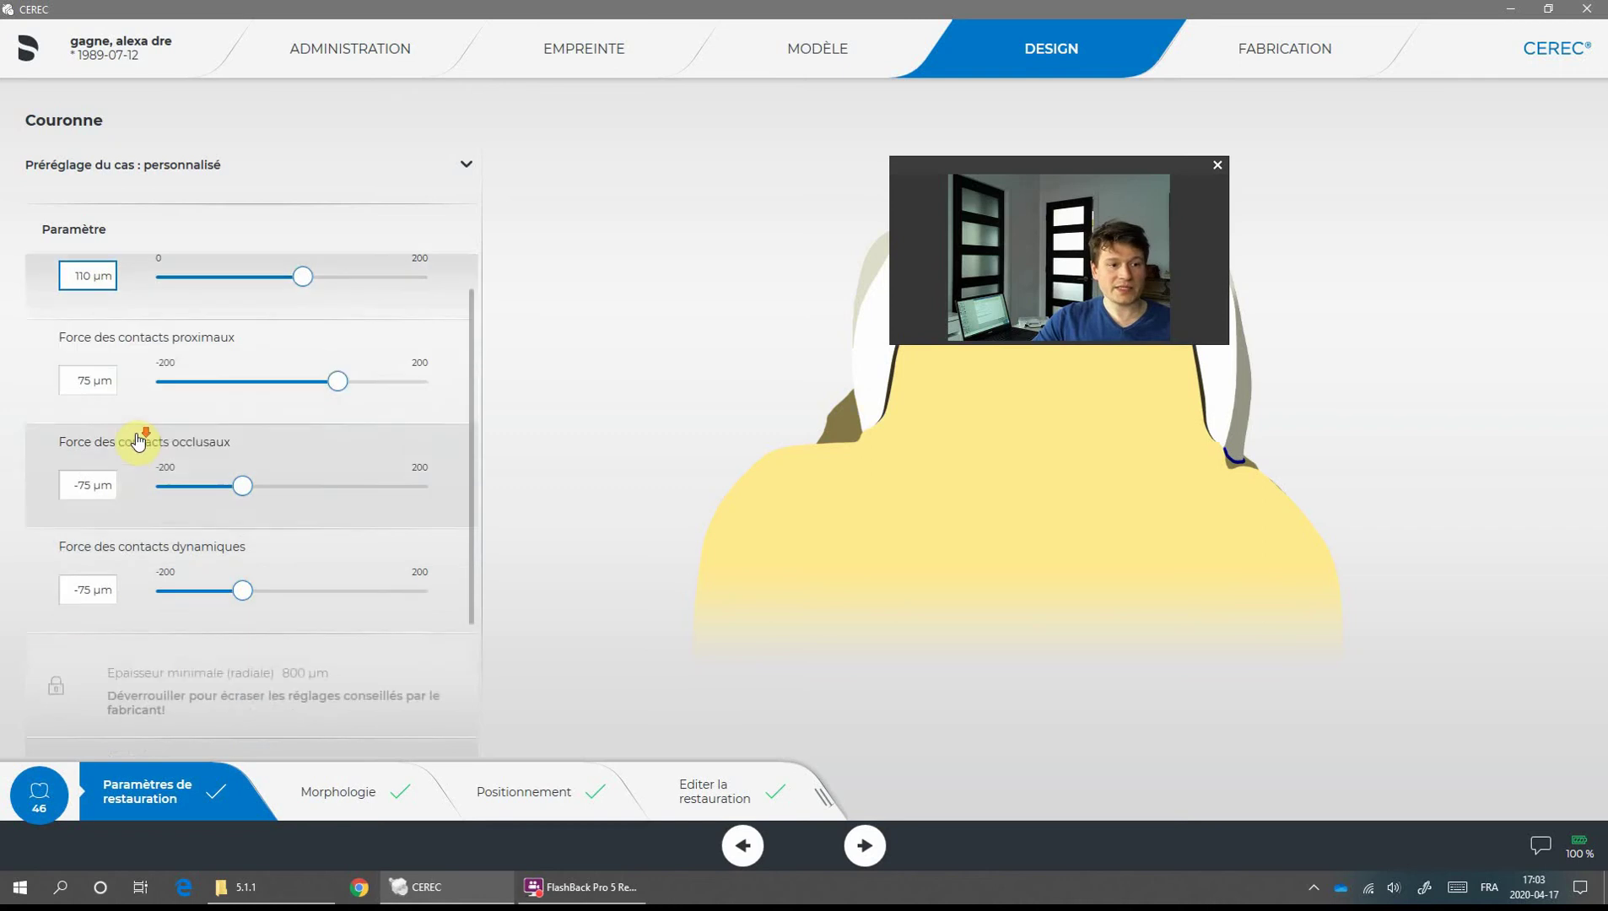
left_click(341, 353)
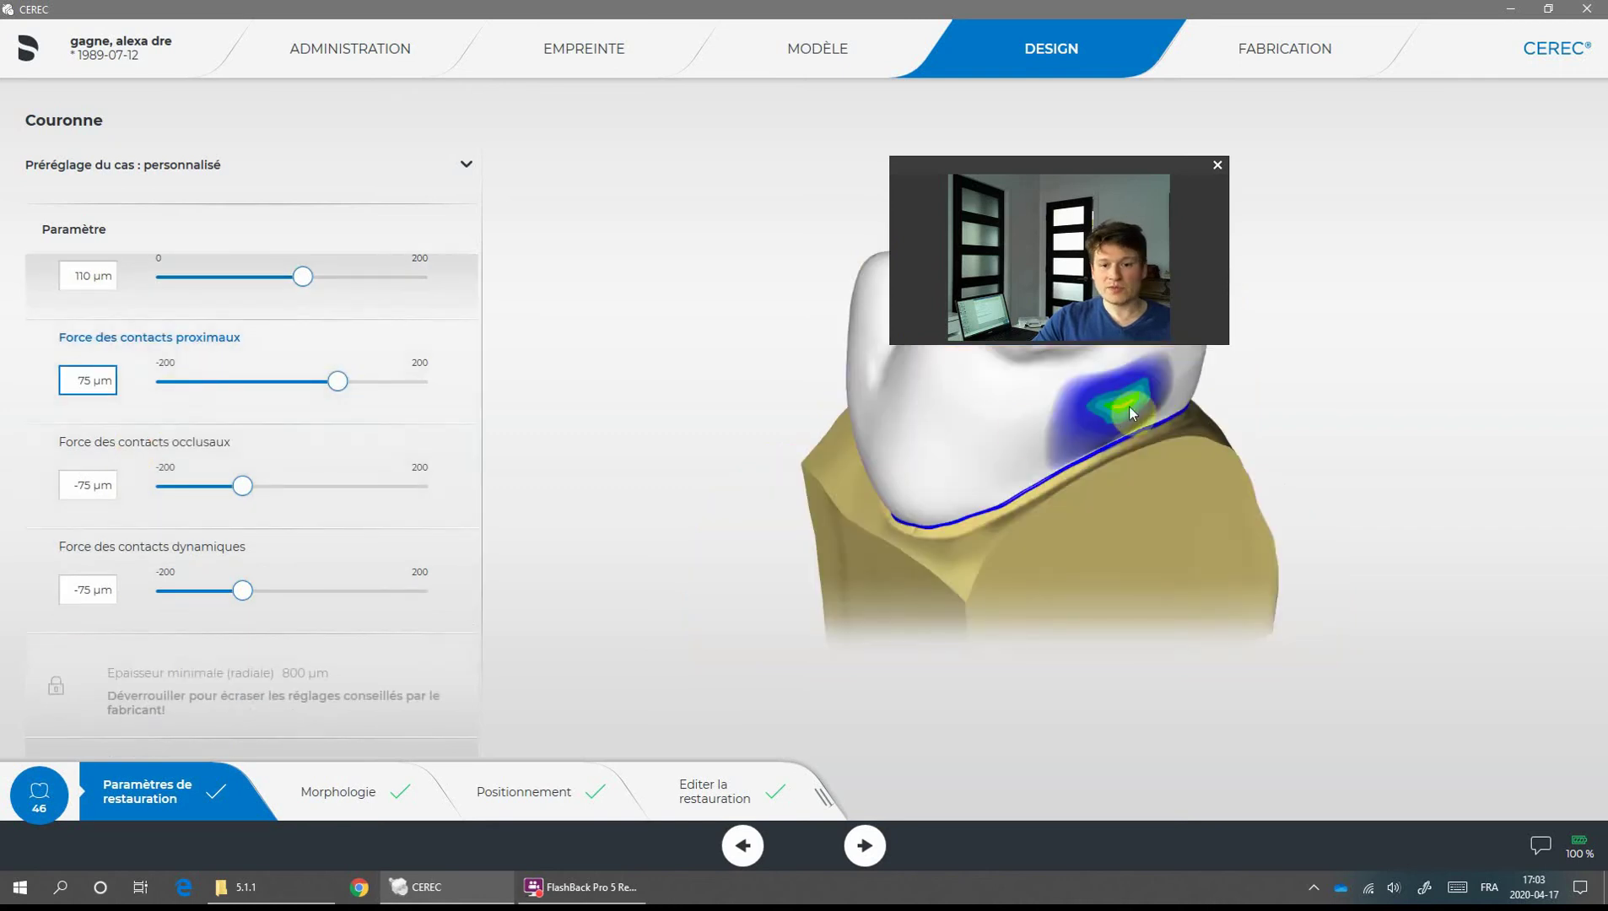
left_click(271, 479)
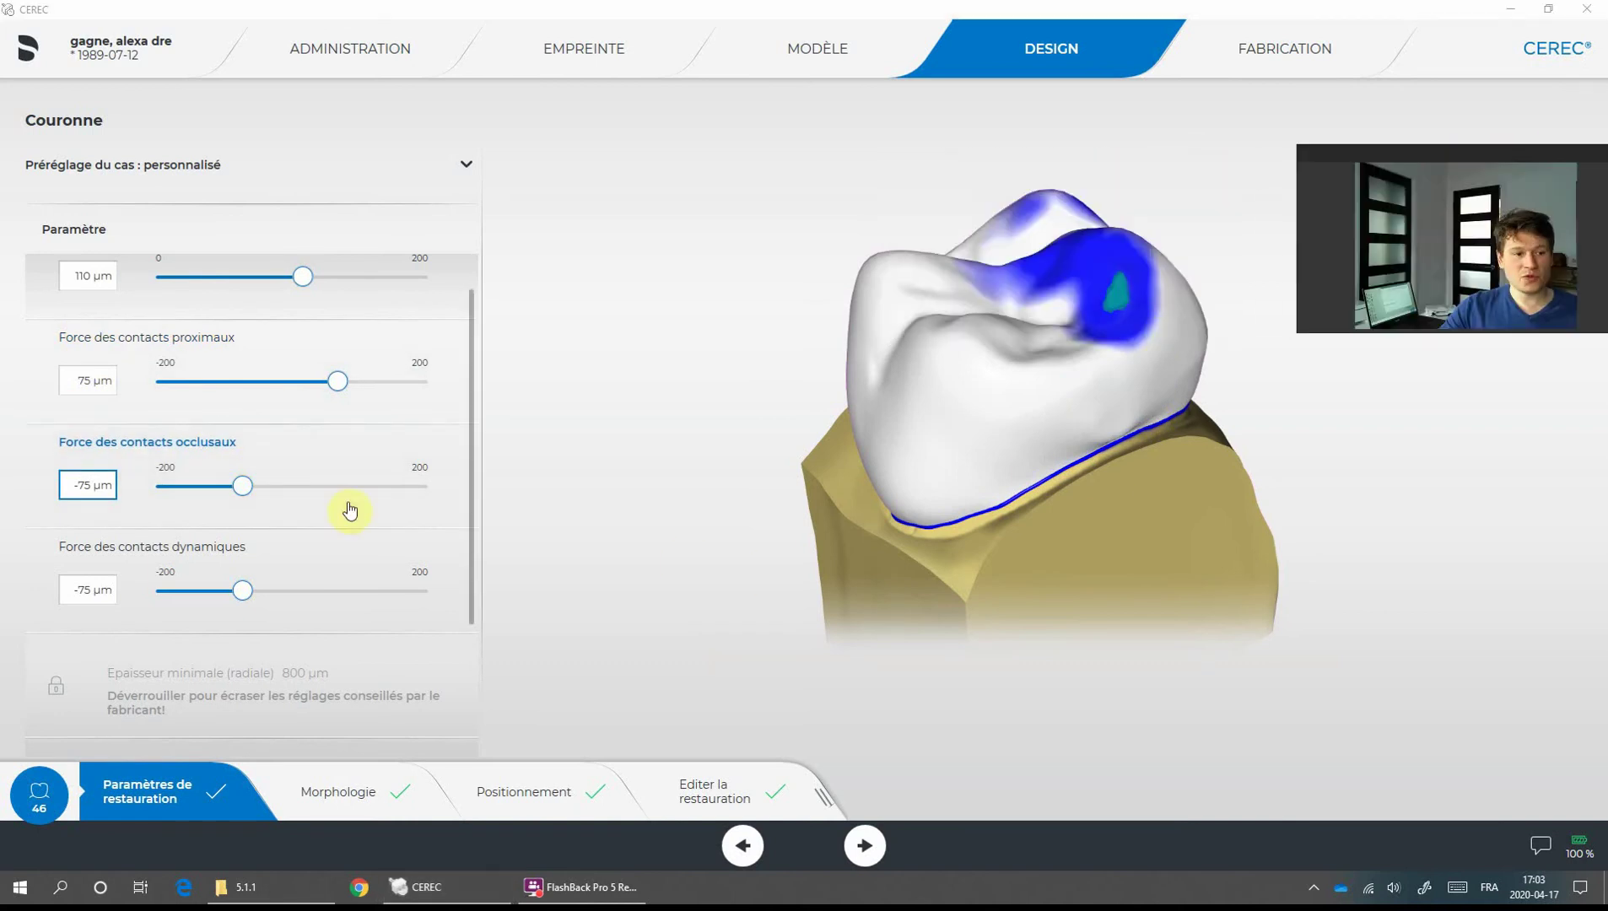
mouse_move(238, 493)
left_mouse_down()
mouse_move(329, 496)
mouse_move(215, 493)
mouse_move(263, 487)
left_mouse_up()
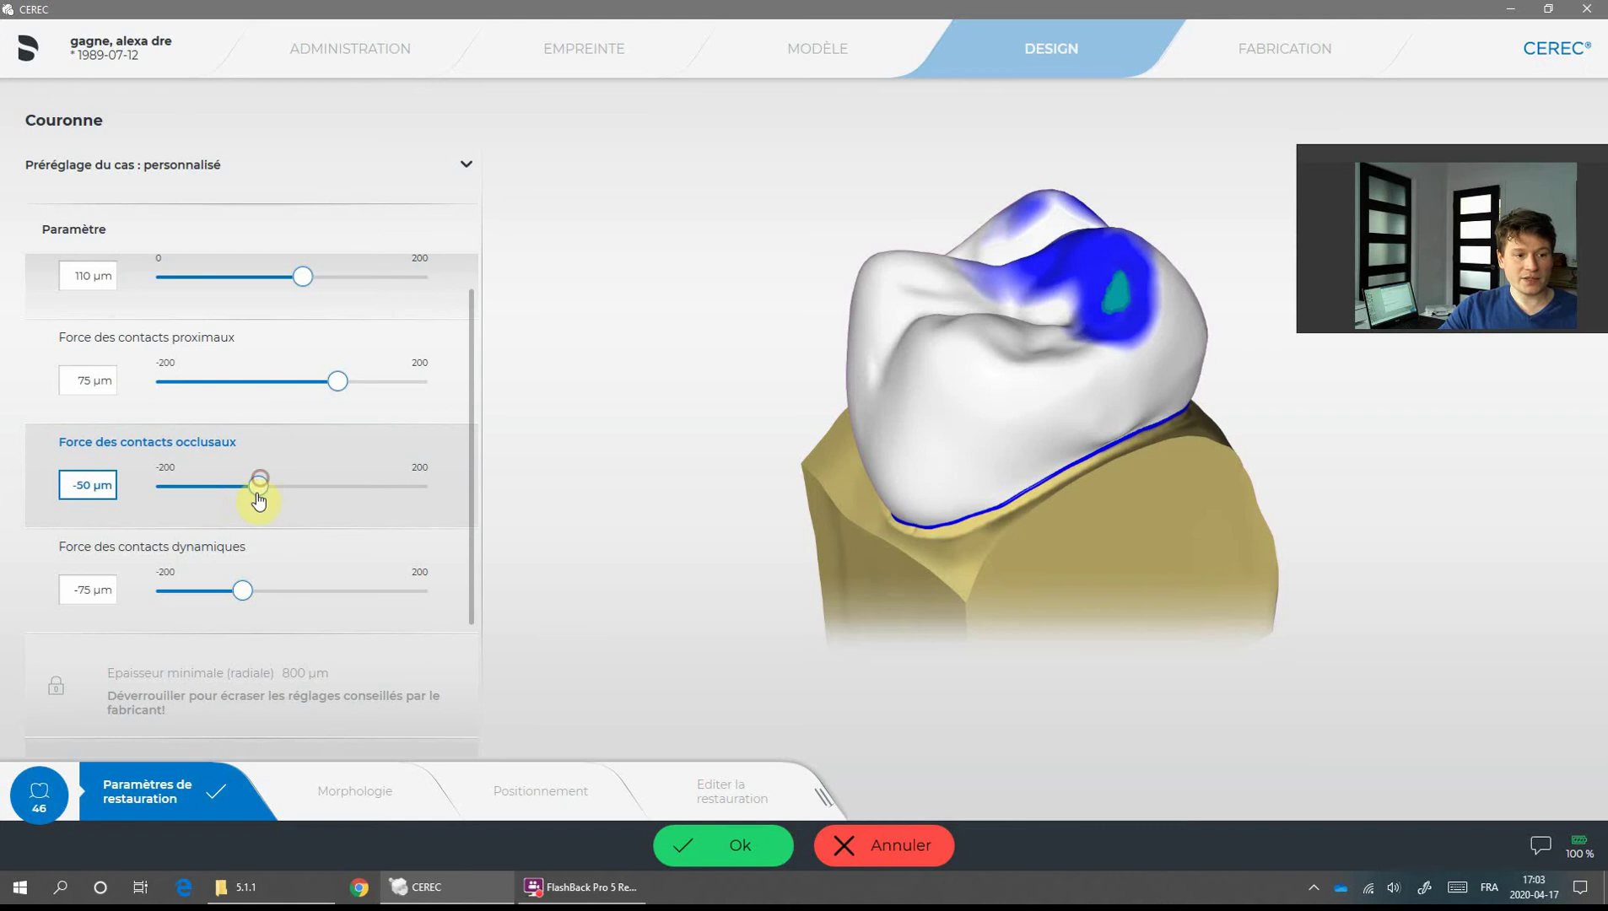
Unlock the crown's margin thickness (Epaisseur du bord), set it to 100 µm and apply the parameters to recalculate the restoration
left_click_drag(472, 505, 479, 565)
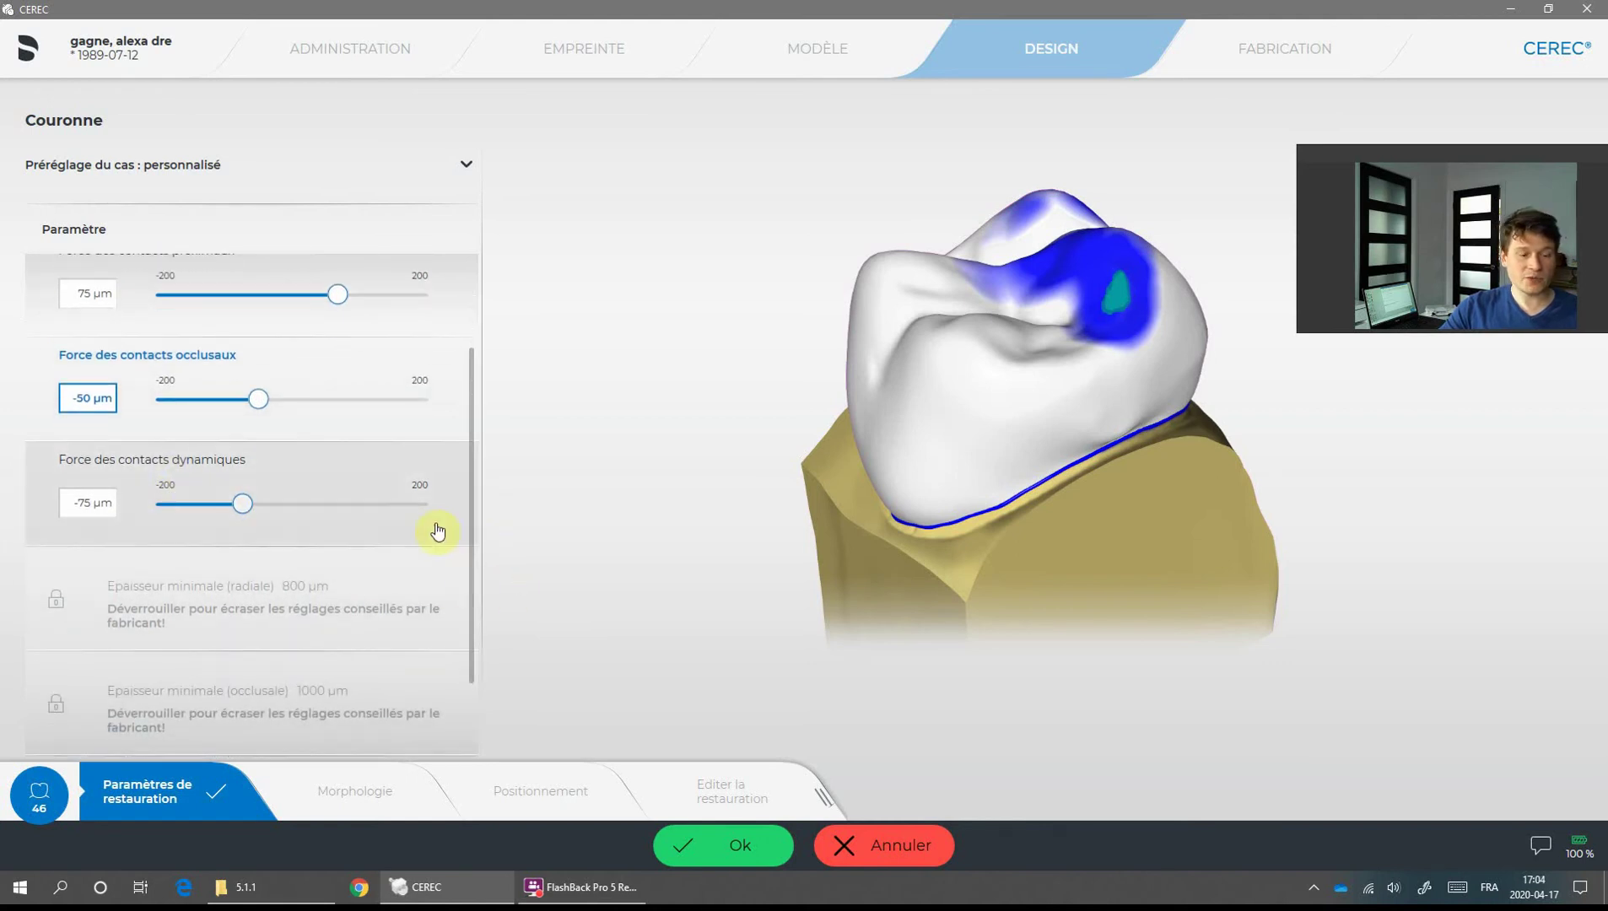
left_click_drag(472, 501, 501, 624)
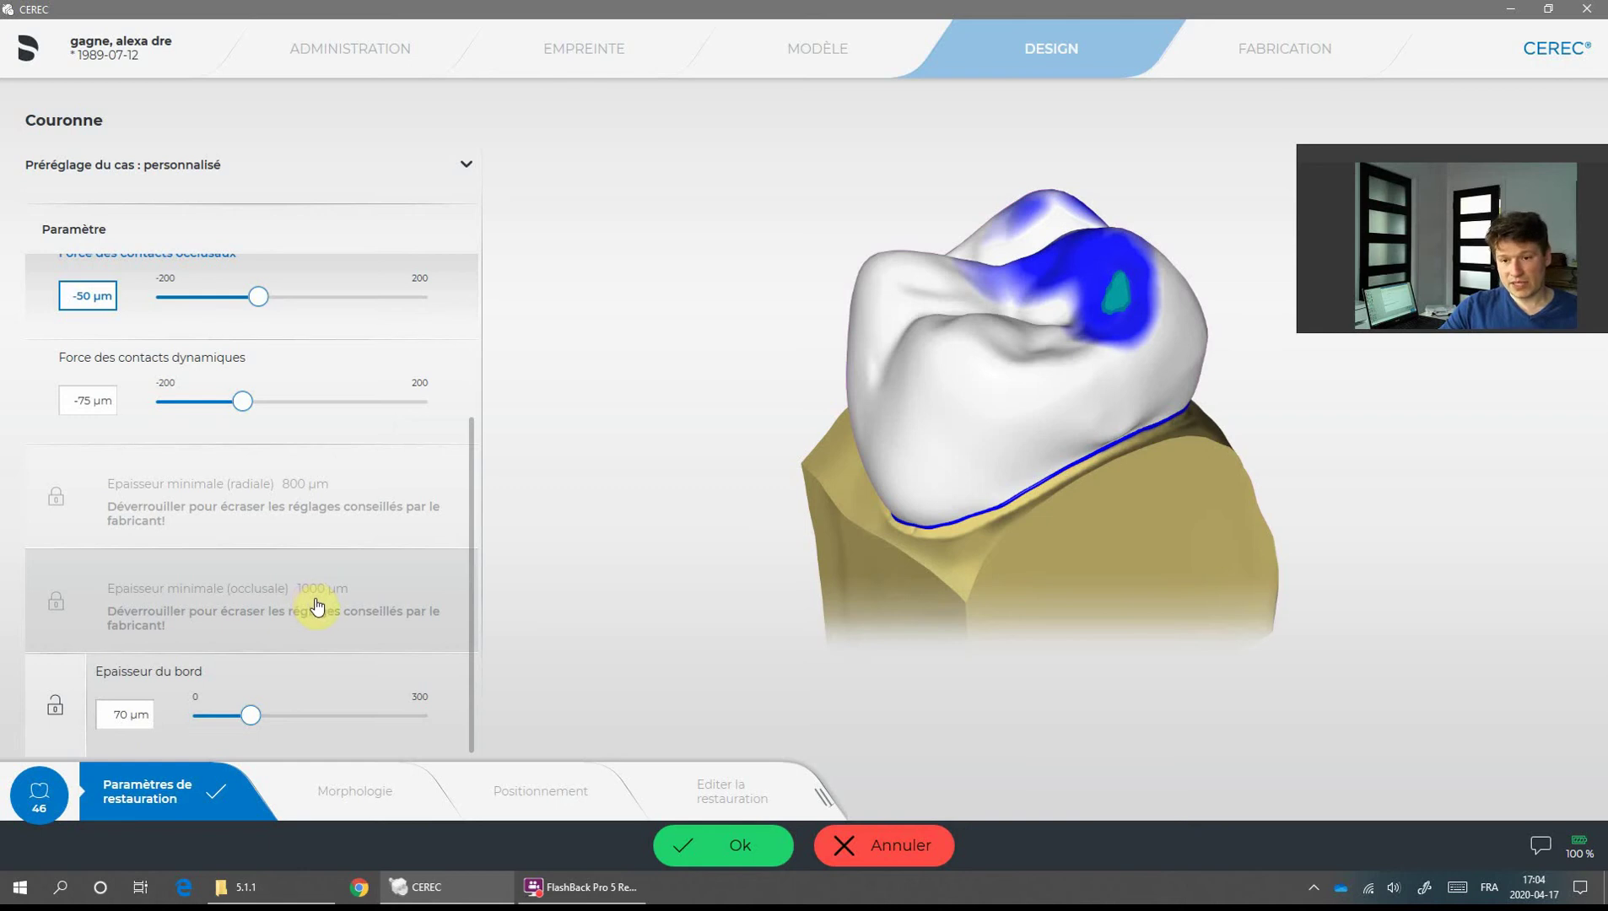
left_click(61, 709)
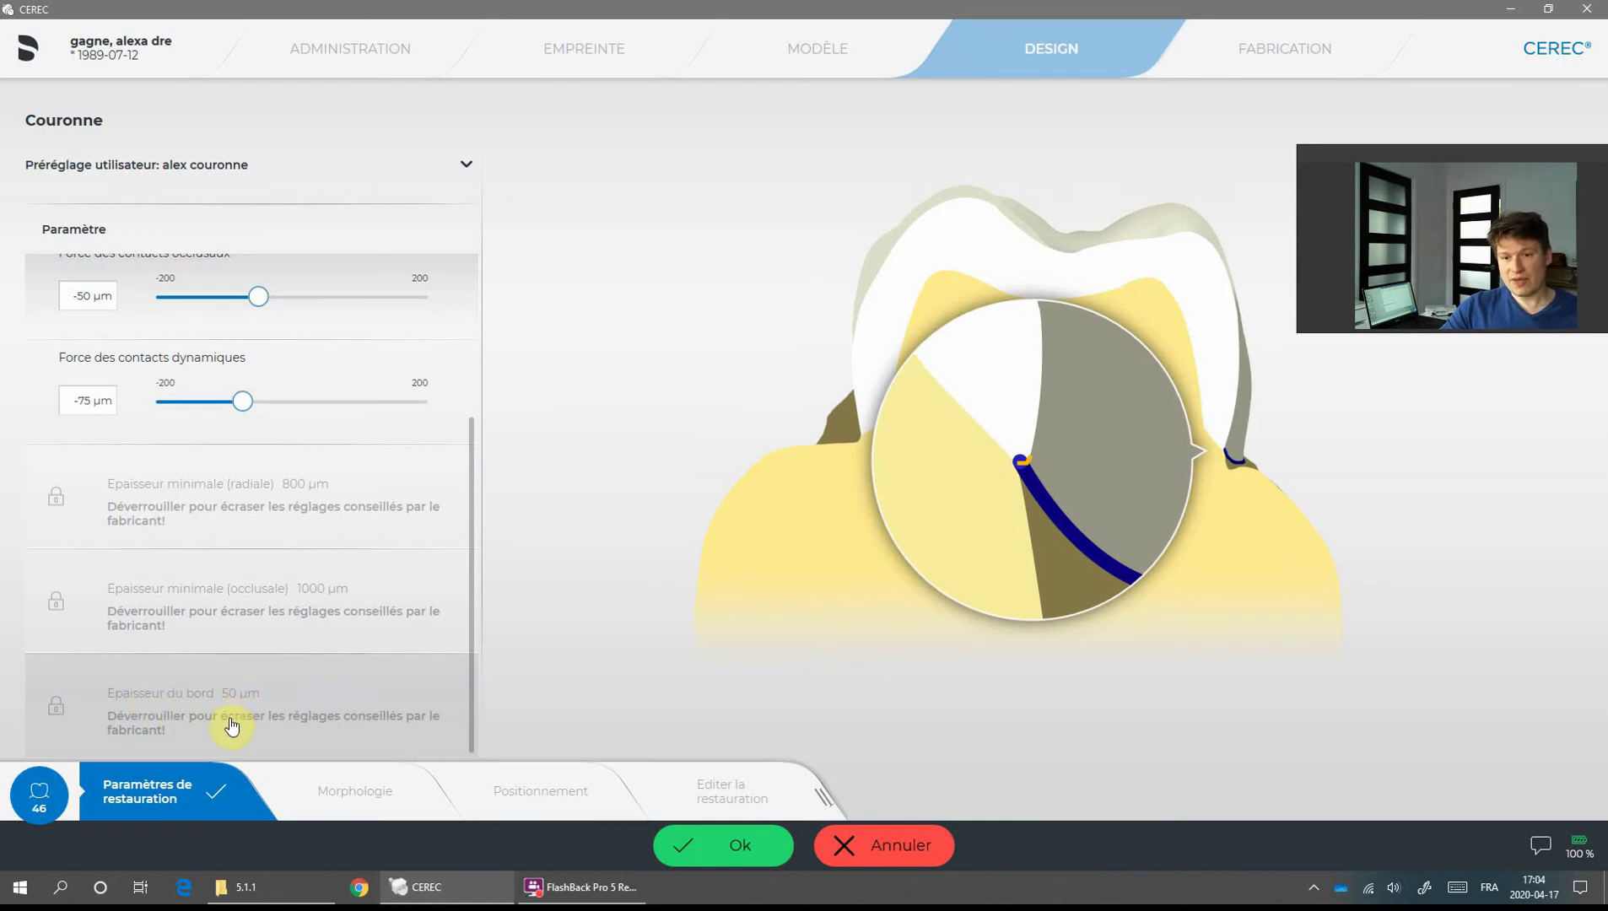
left_click(67, 711)
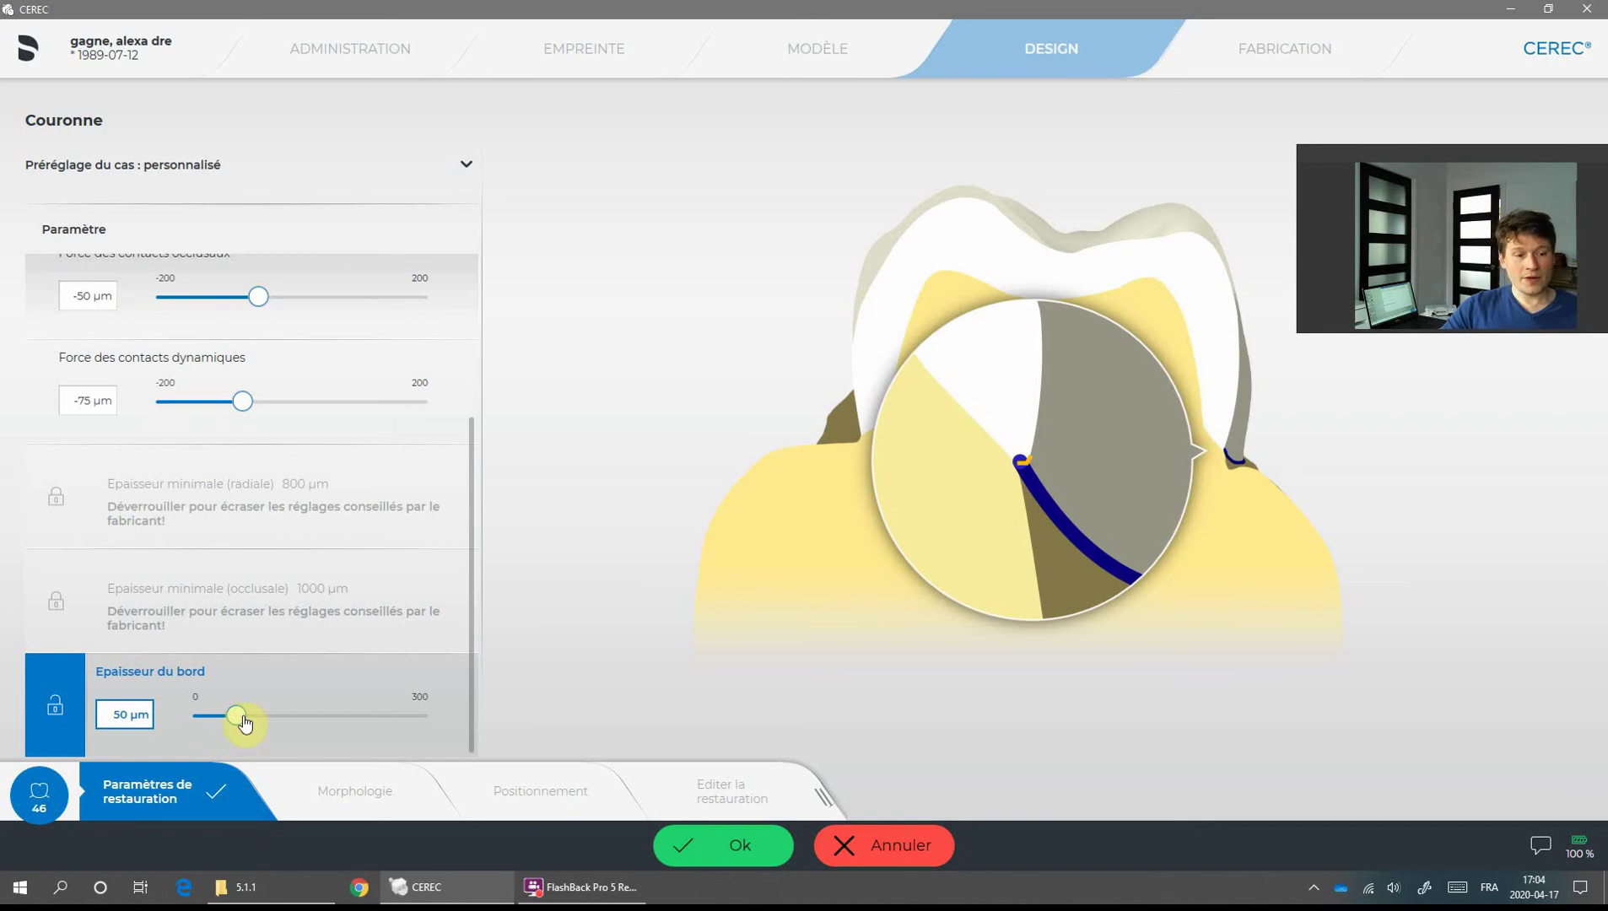
left_click_drag(236, 722, 255, 724)
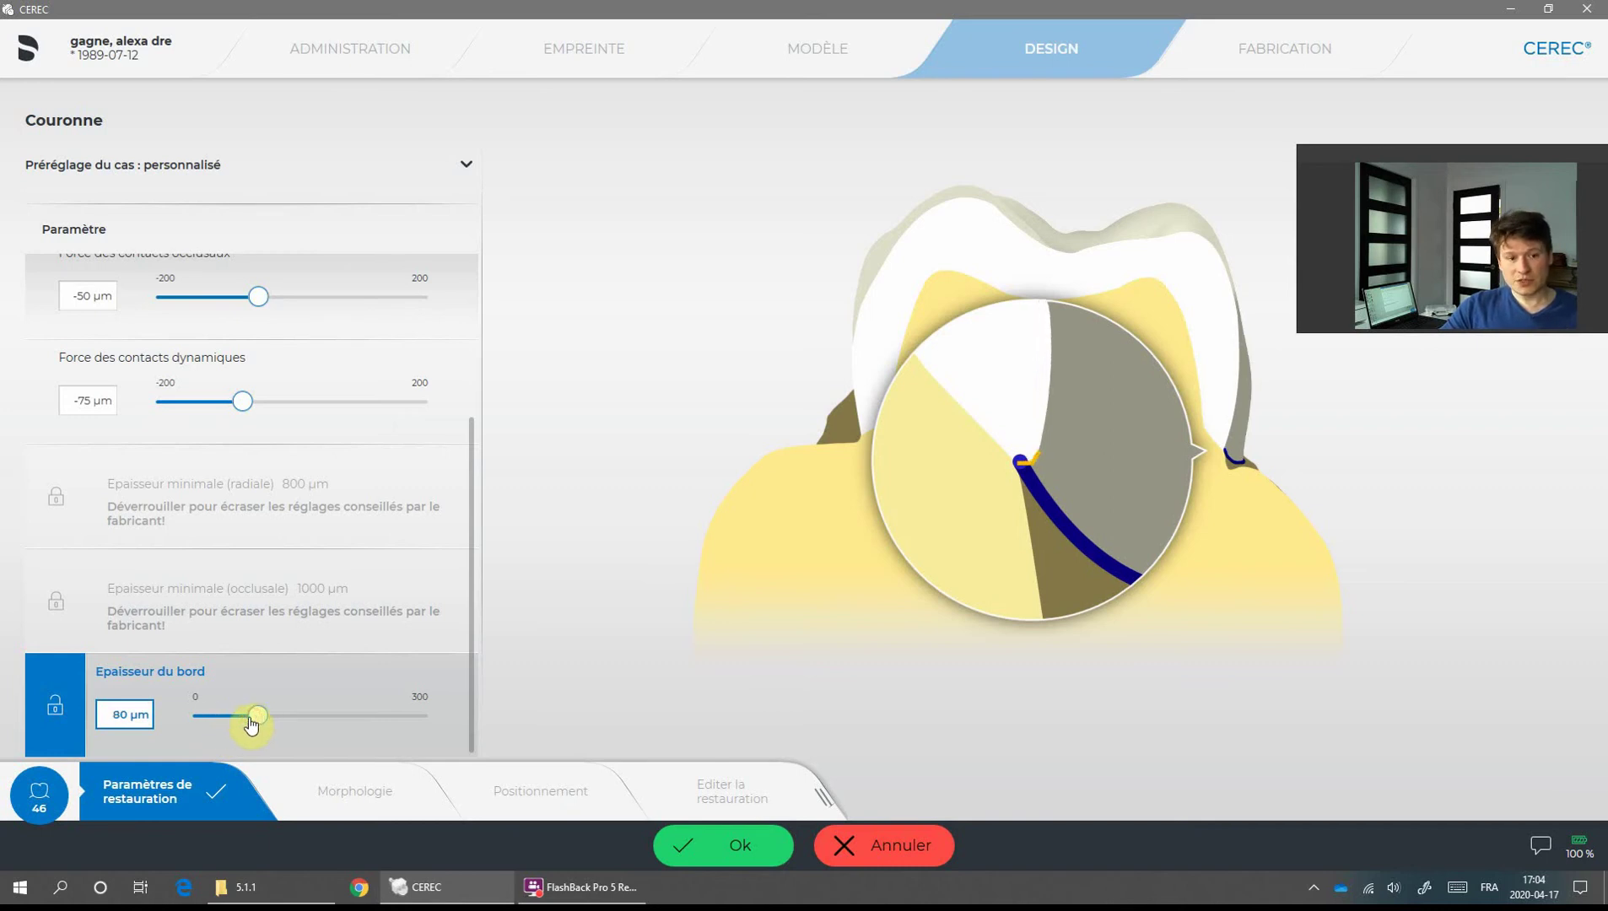
left_click(127, 700)
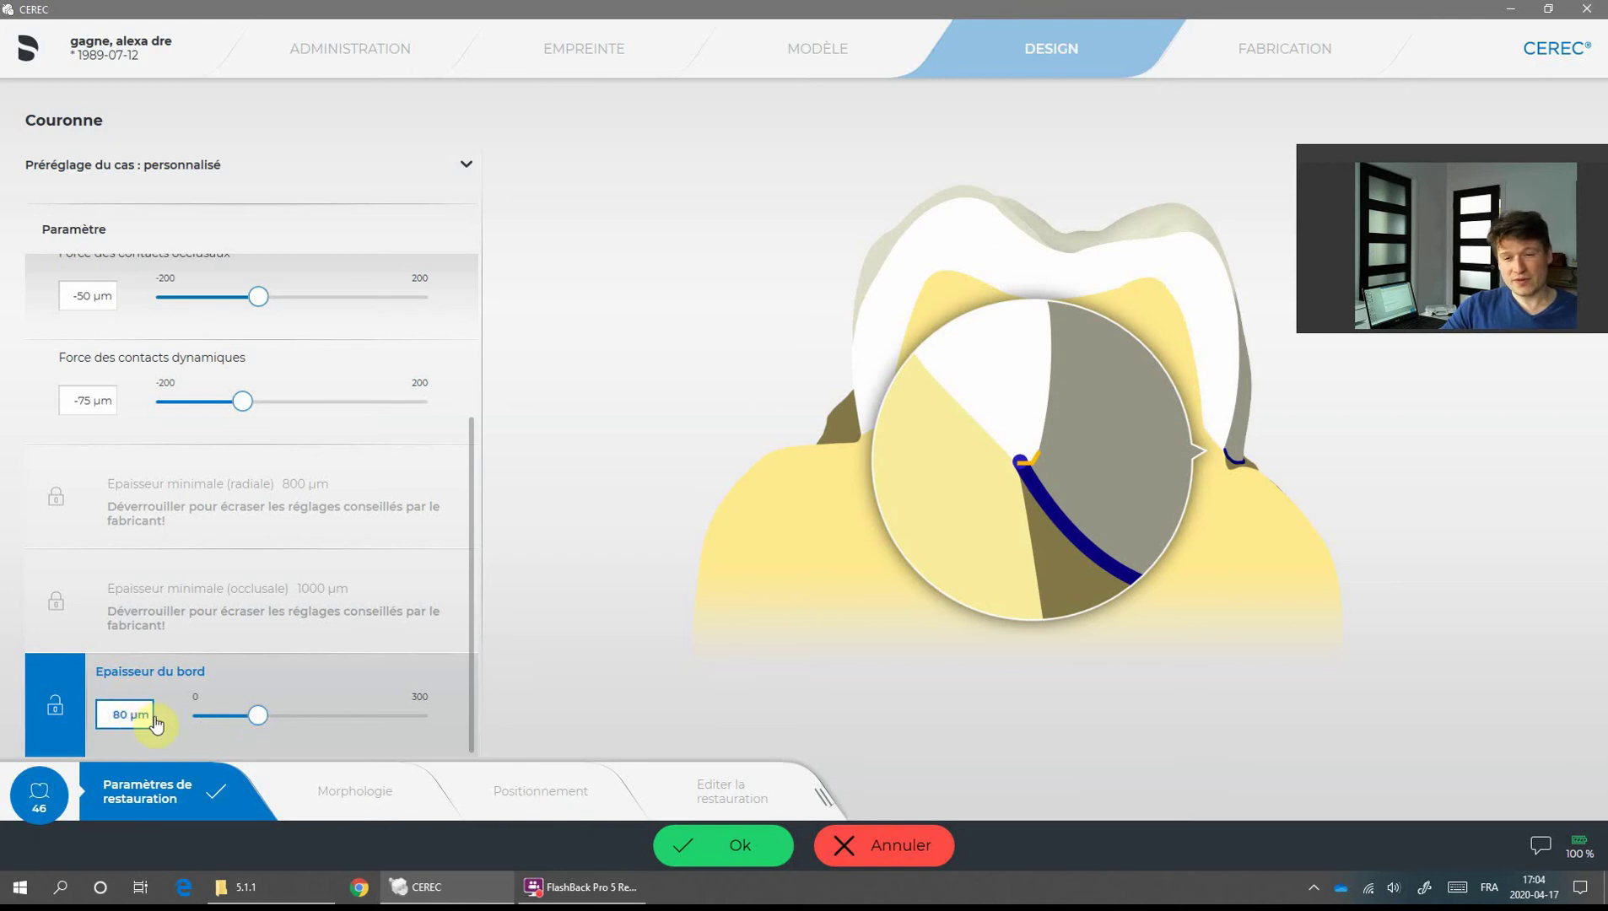
left_click_drag(259, 716, 272, 722)
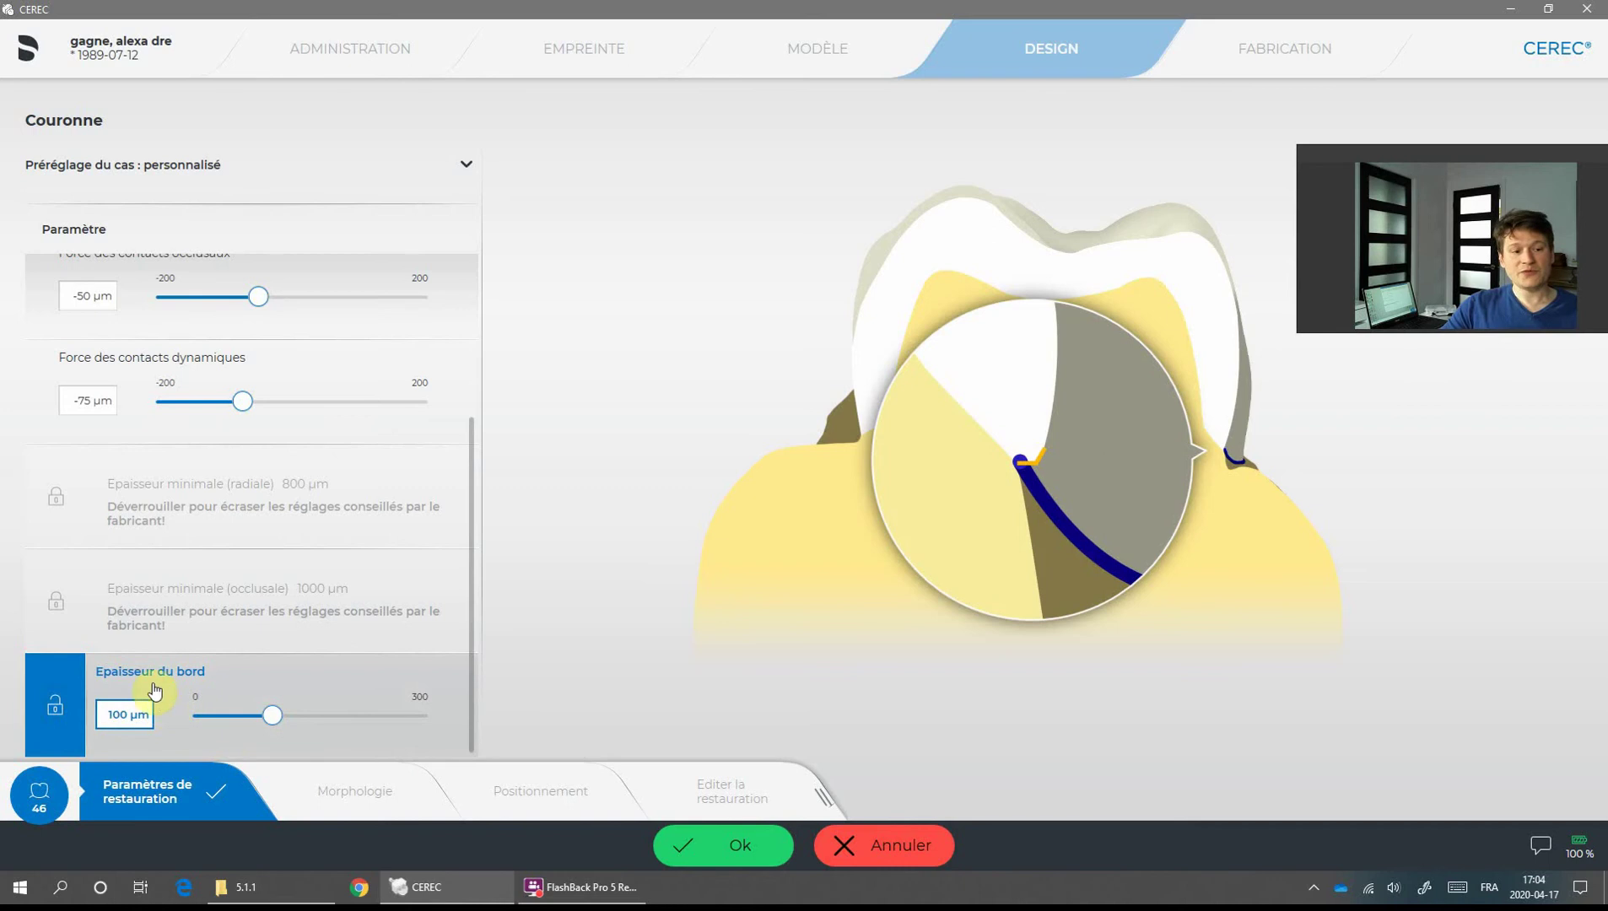
scroll(283, 654, "up", 1)
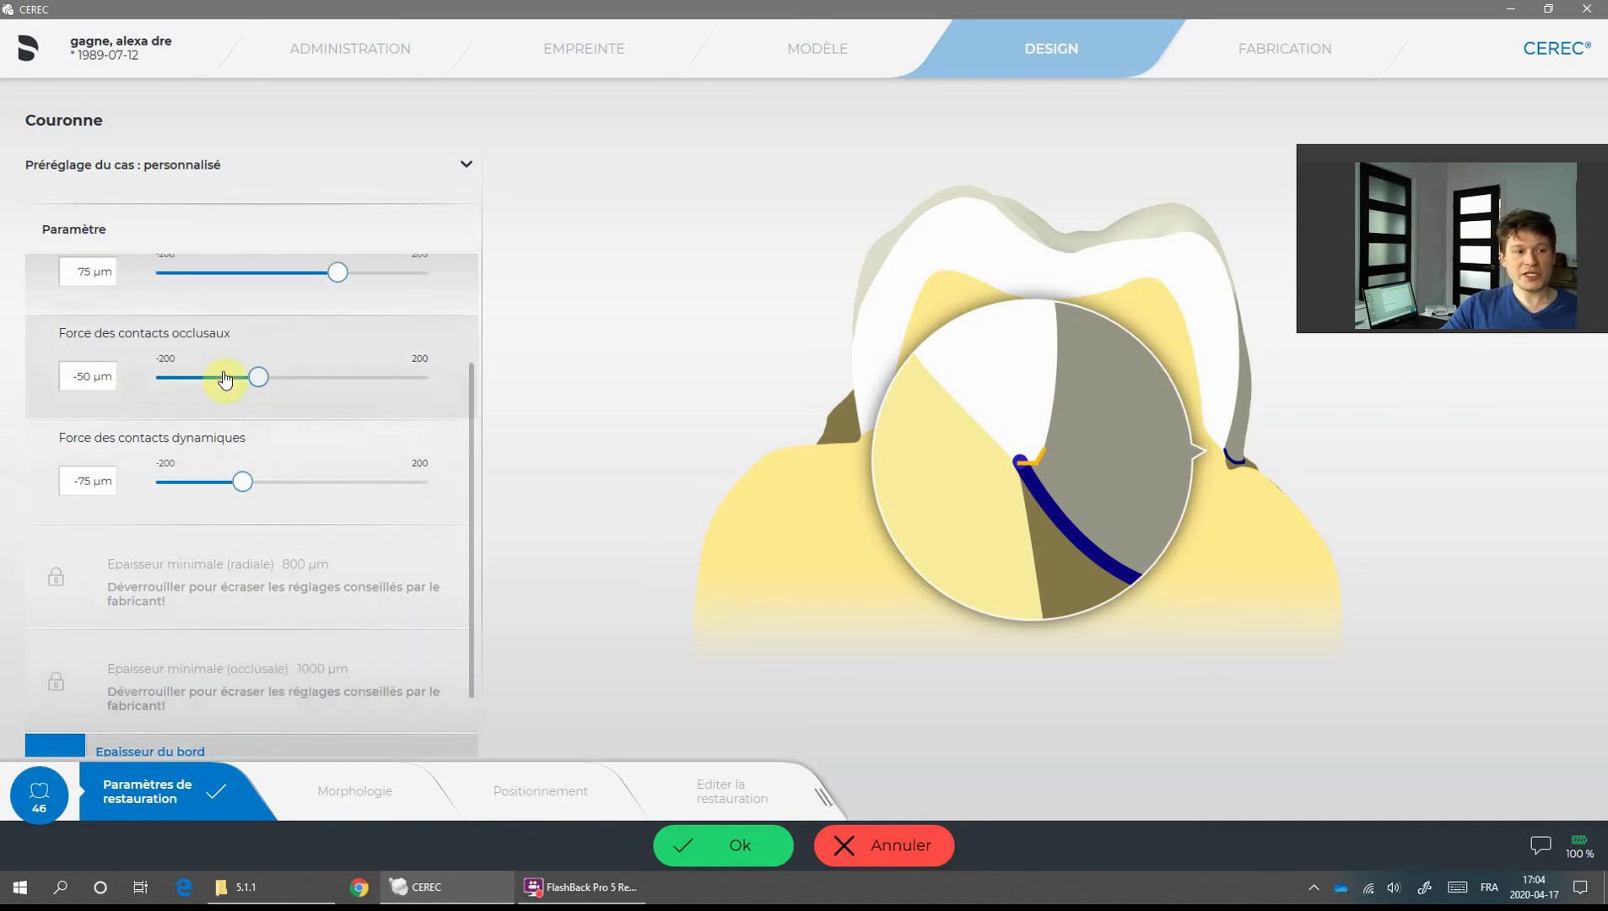
scroll(207, 529, "down", 1)
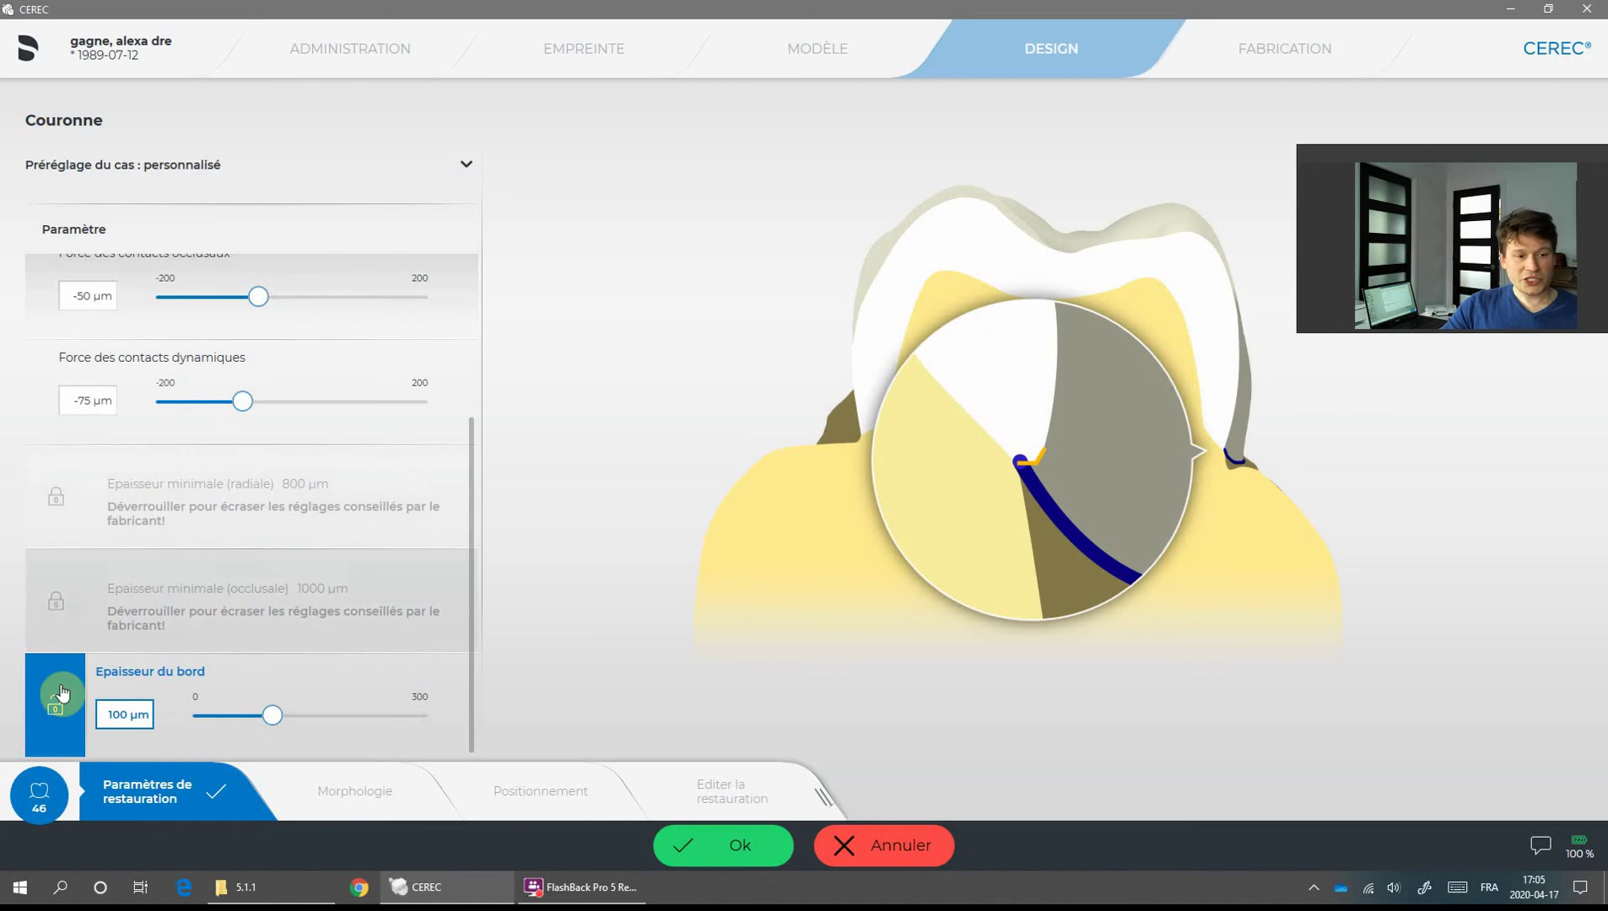
left_click(715, 850)
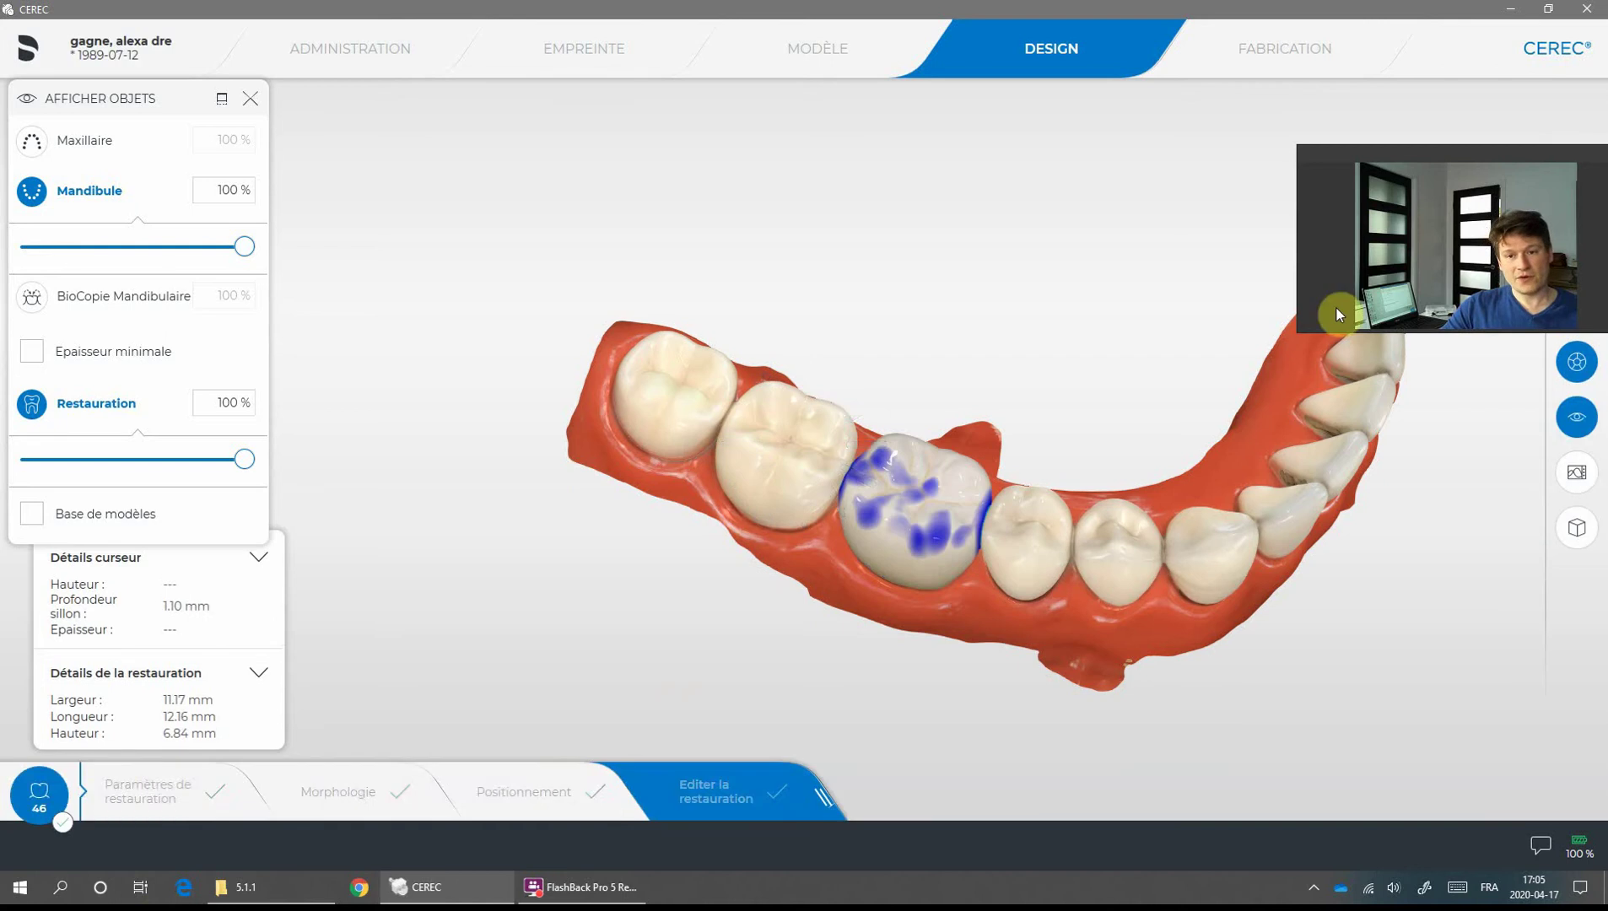
left_click_drag(1480, 156, 520, 133)
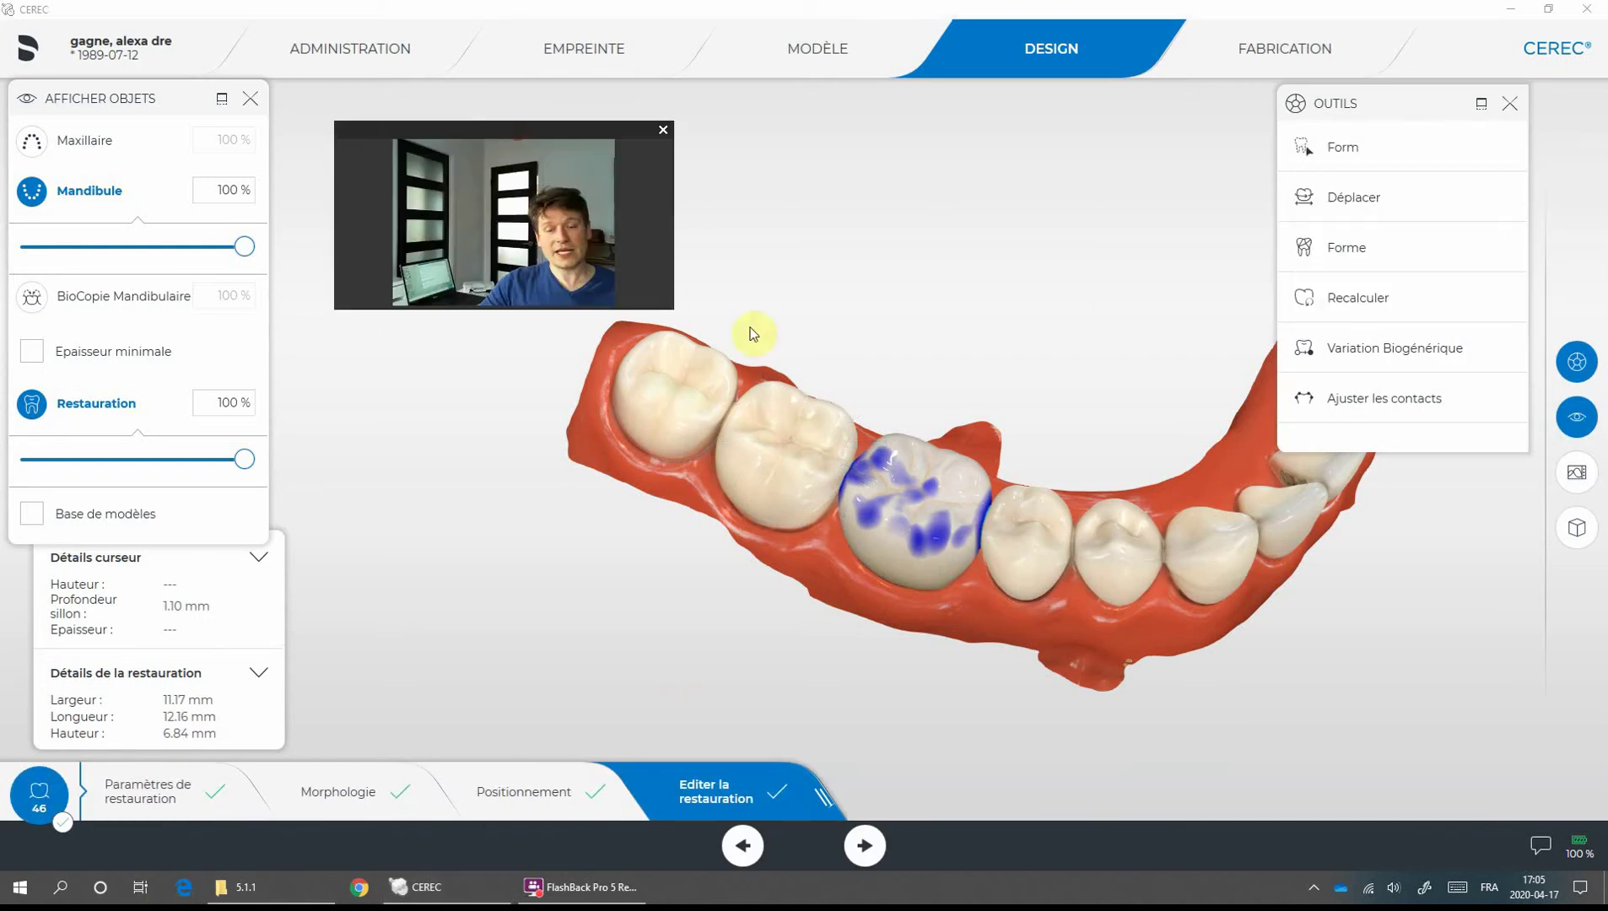
left_click_drag(1081, 500, 1095, 491)
left_click_drag(1017, 596, 1036, 630)
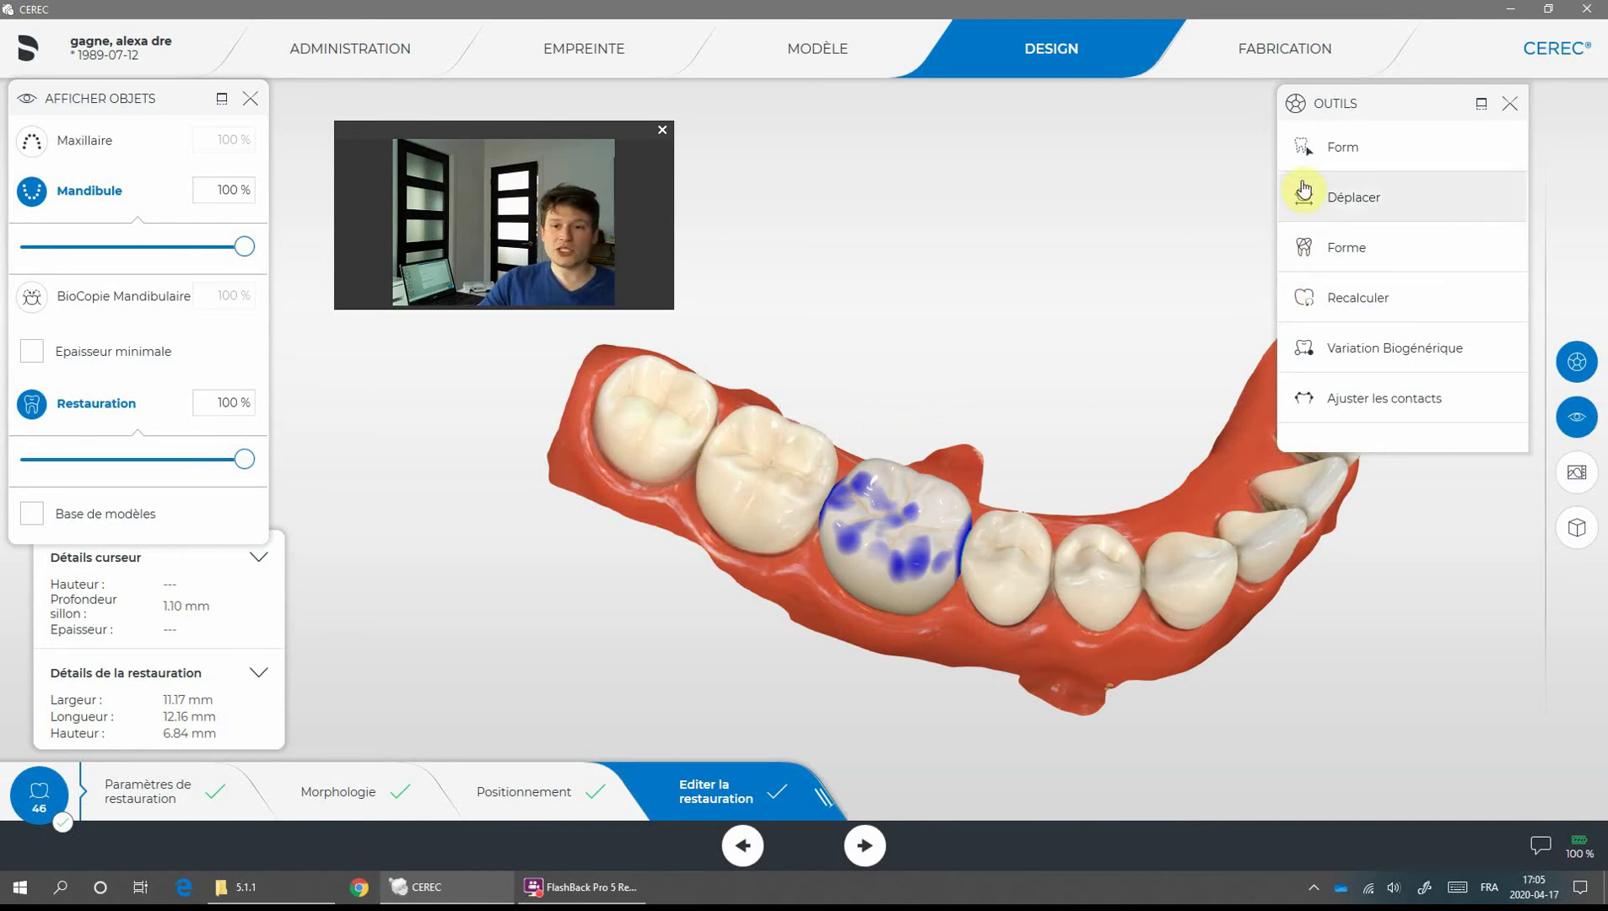
Look at the options of the Déplacer tool and its handles on the crown, as well as those of the Form tool
left_click(1378, 188)
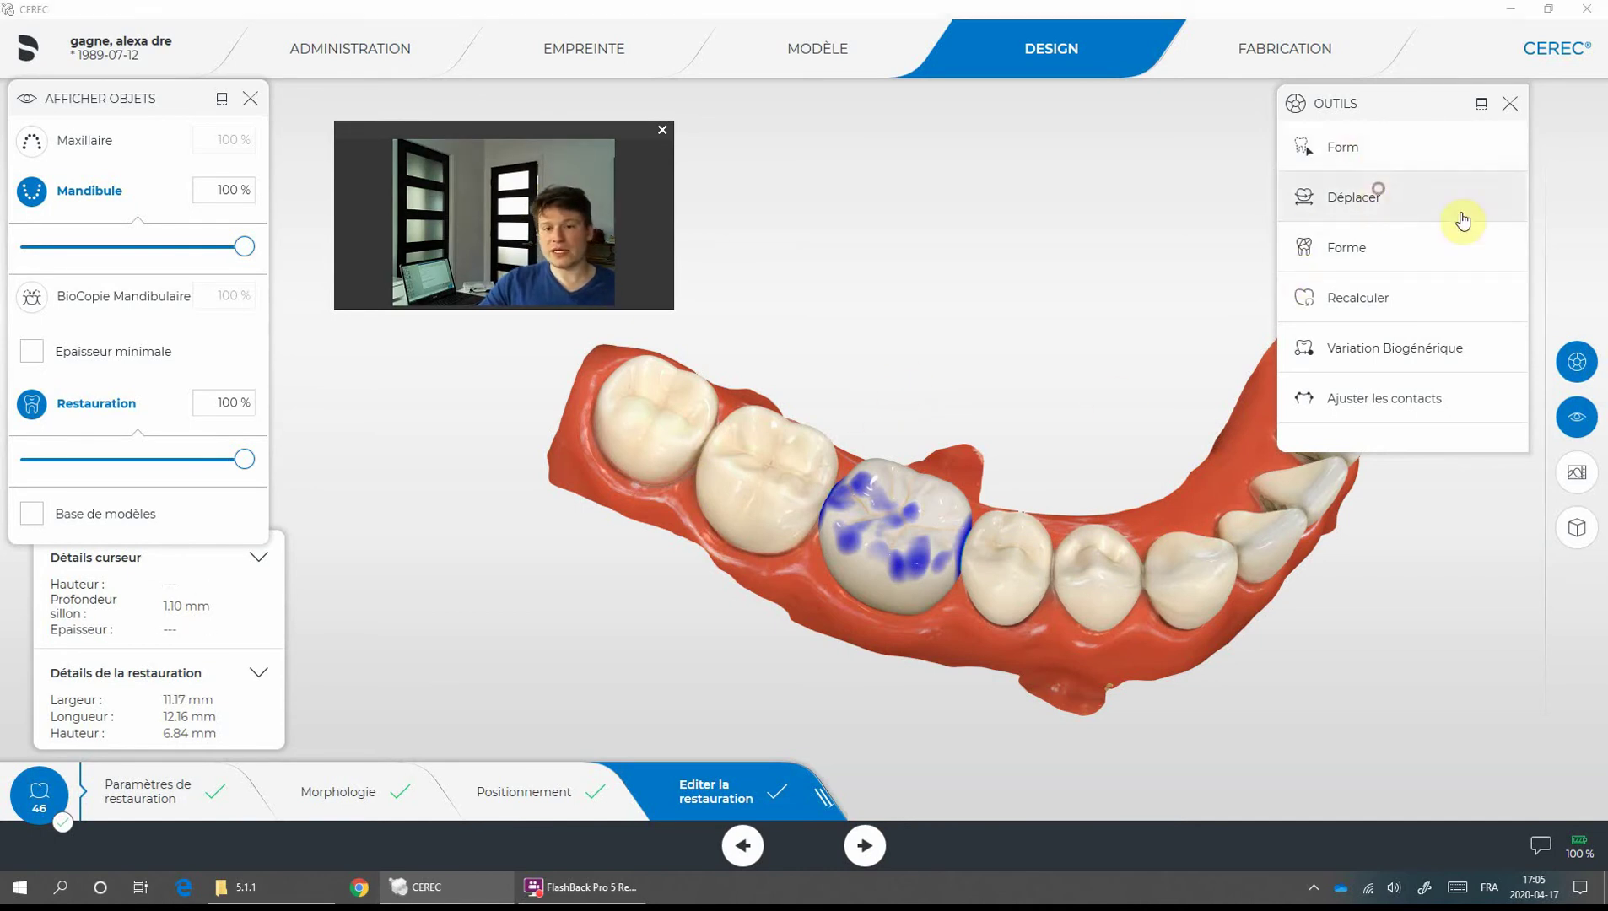
left_click(1467, 203)
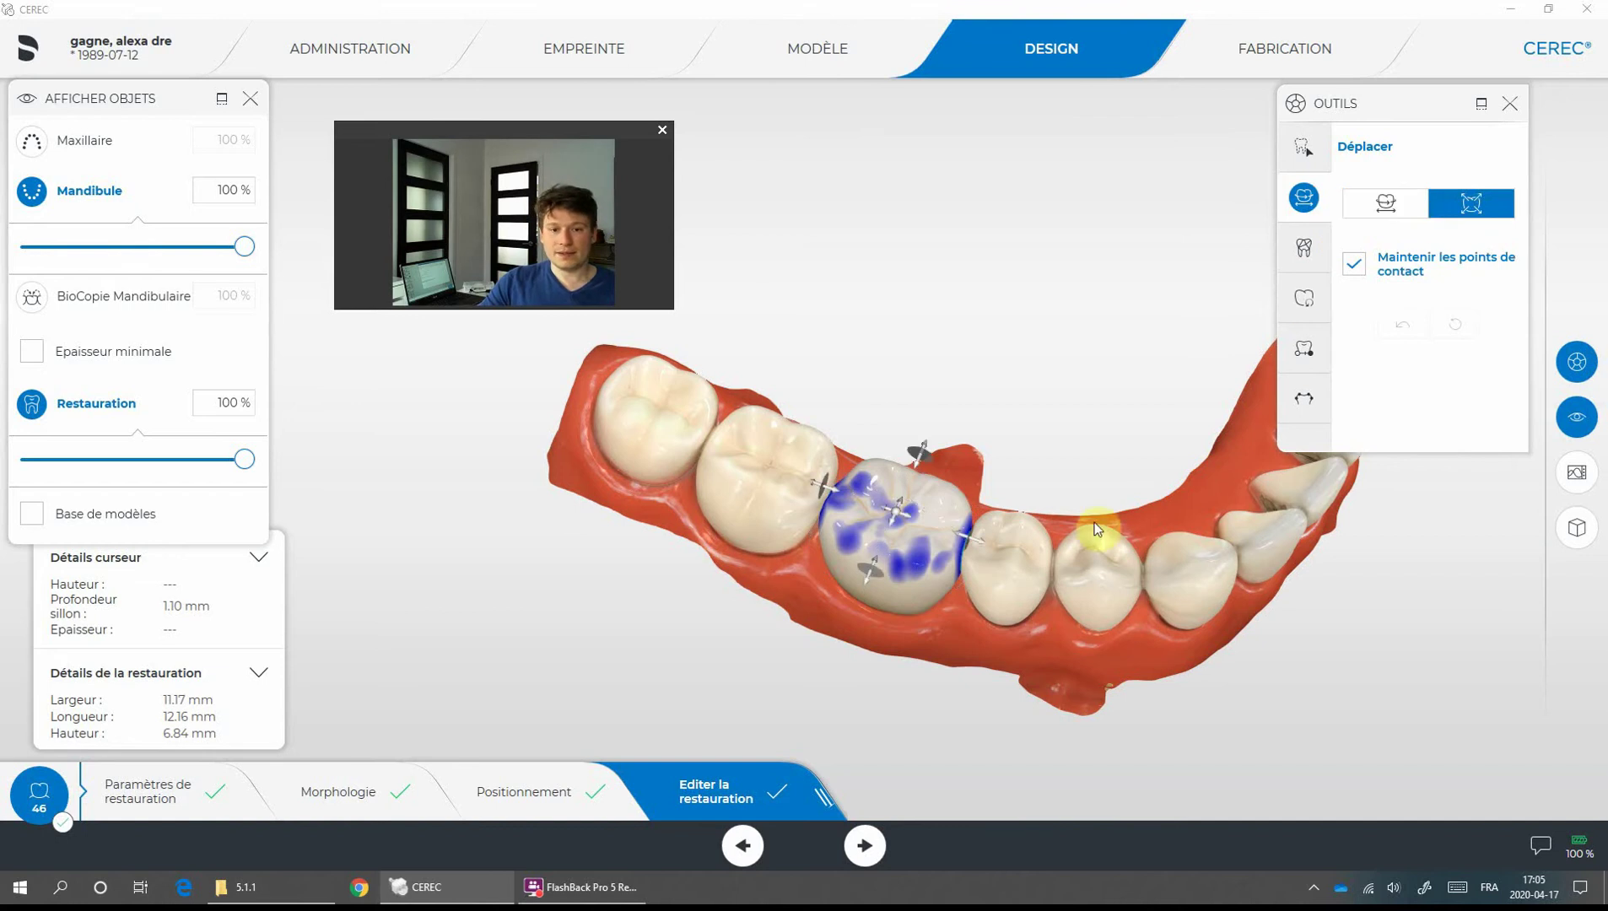
right_click_drag(1113, 573, 1068, 633)
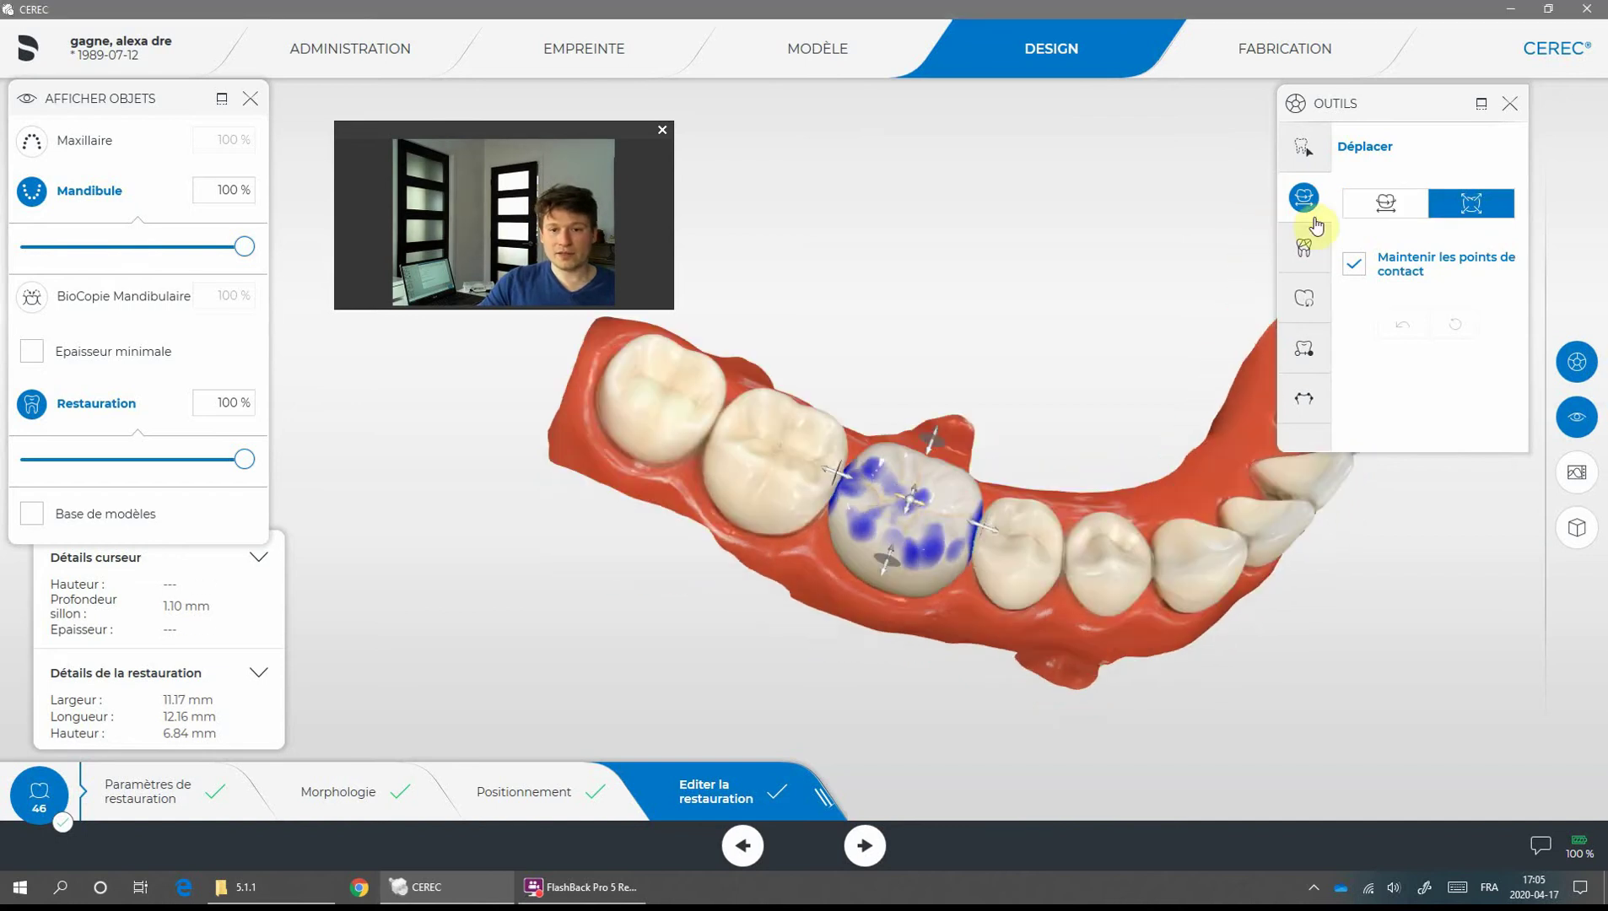
left_click(1302, 144)
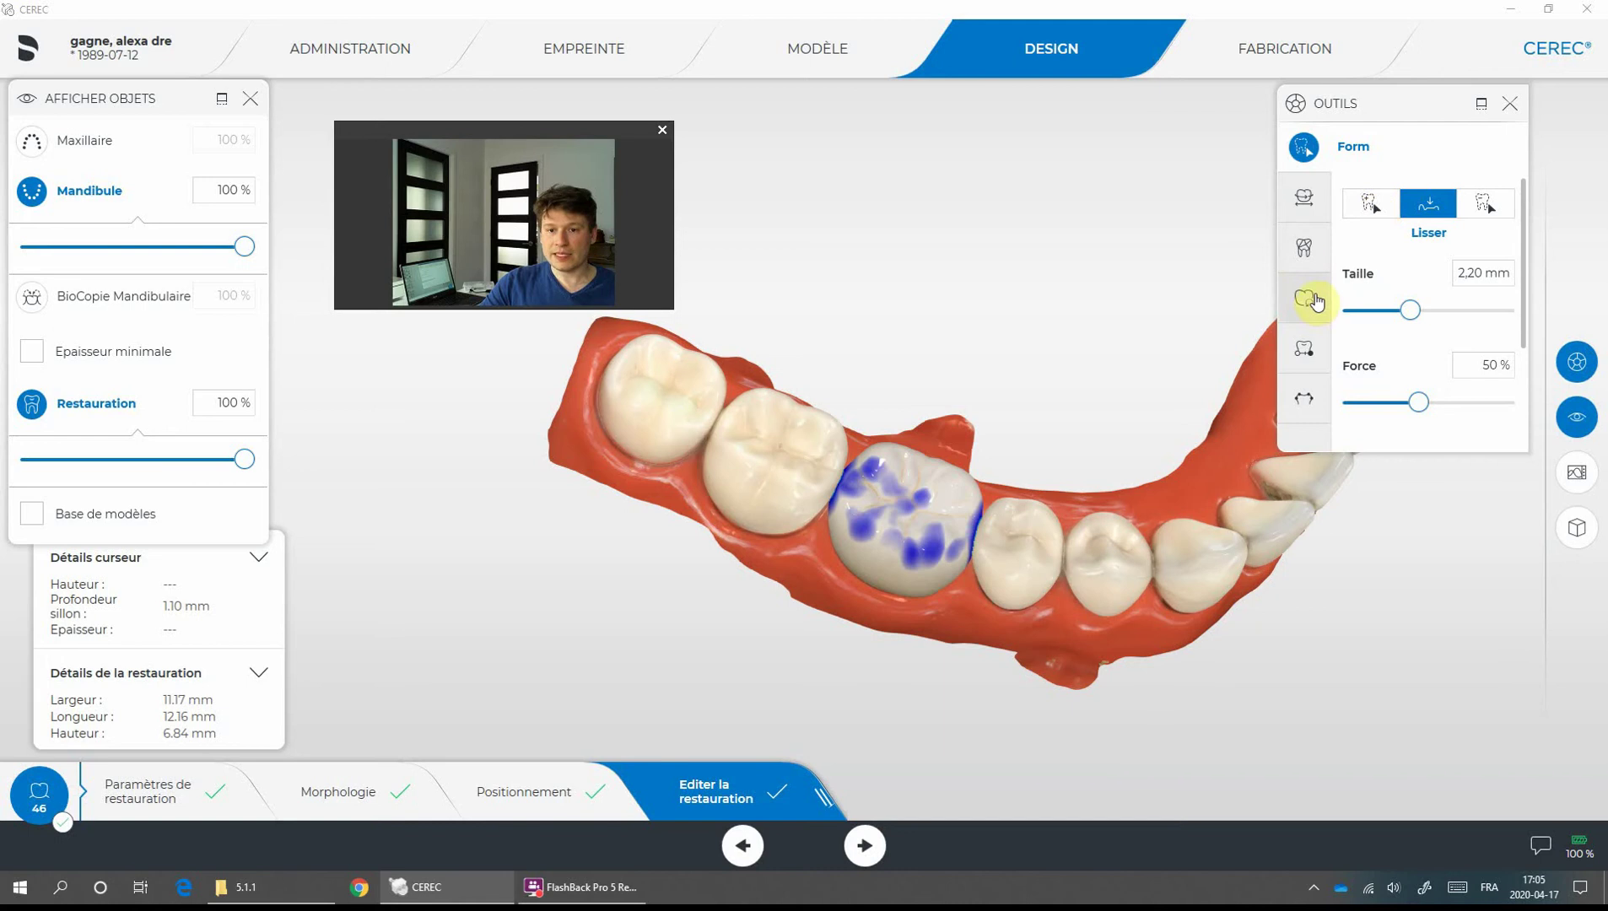
Reshape the buccal side of crown 46 with the anatomical Forme tool in 2 directions, widening the restoration to about 15.3 mm
left_click(1304, 247)
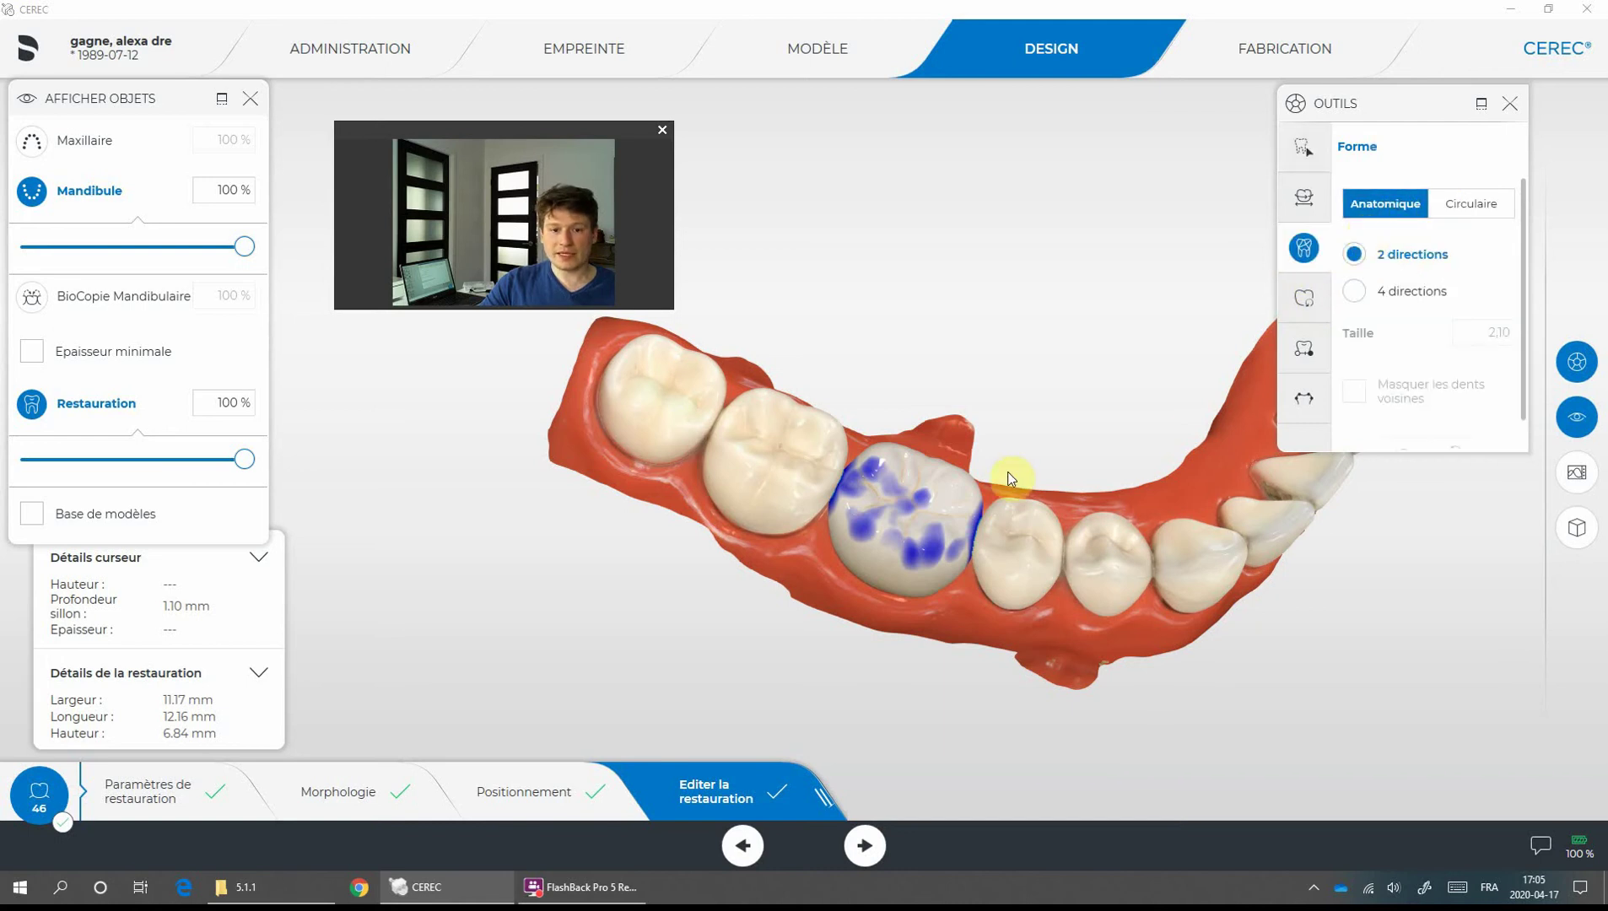
left_click(1359, 290)
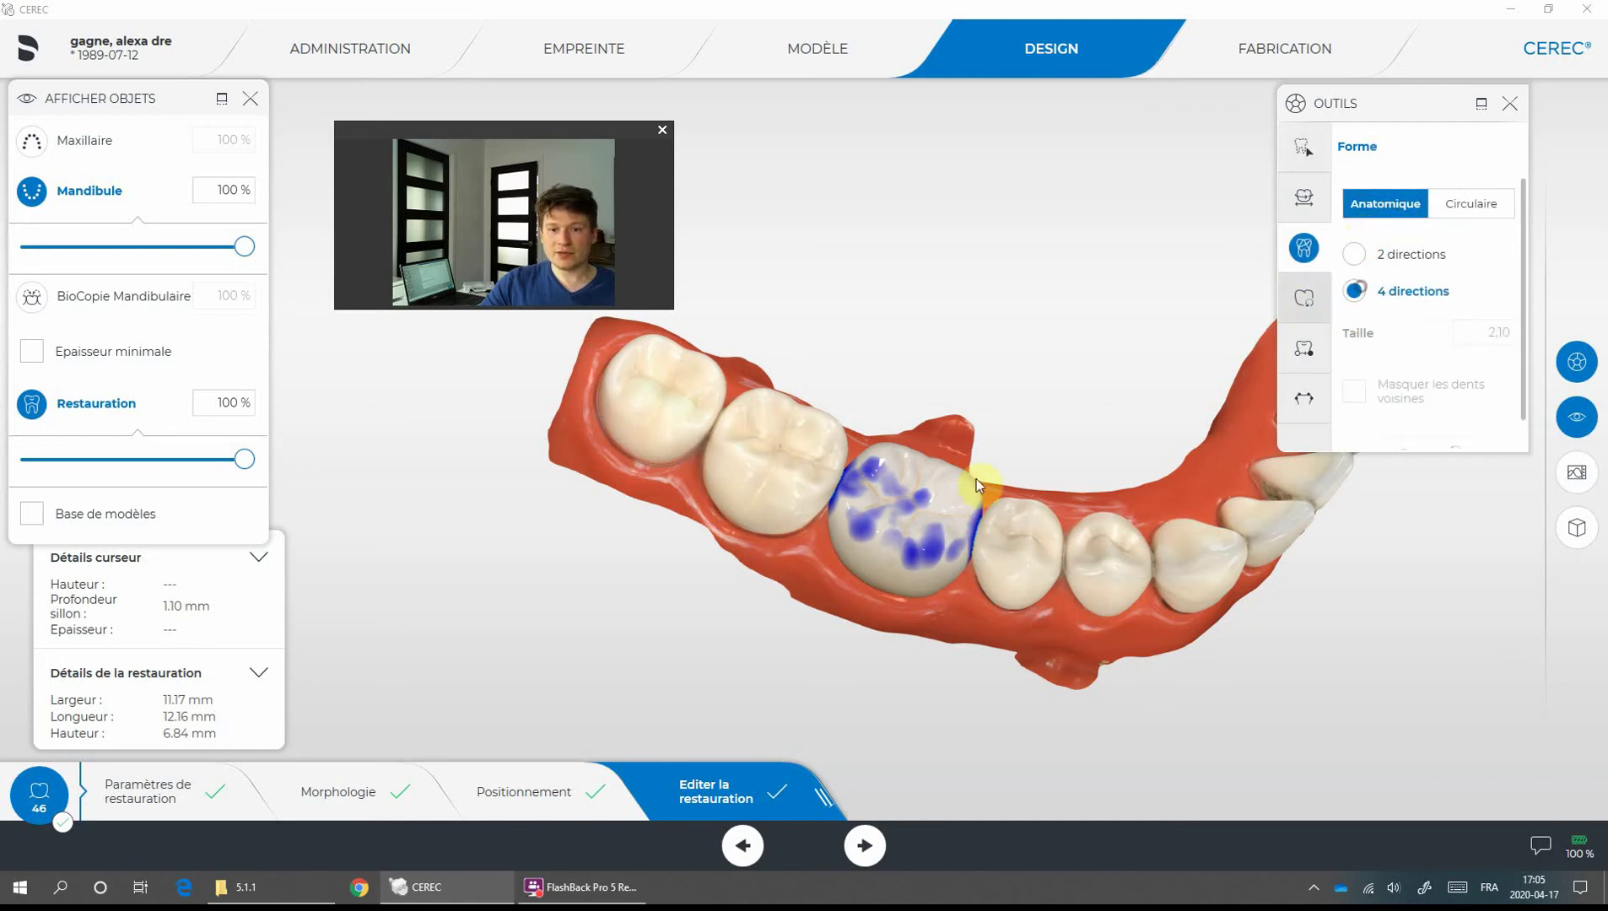
mouse_move(959, 440)
left_mouse_down()
mouse_move(994, 603)
mouse_move(1012, 531)
mouse_move(879, 523)
mouse_move(892, 531)
left_mouse_up()
left_click(1355, 253)
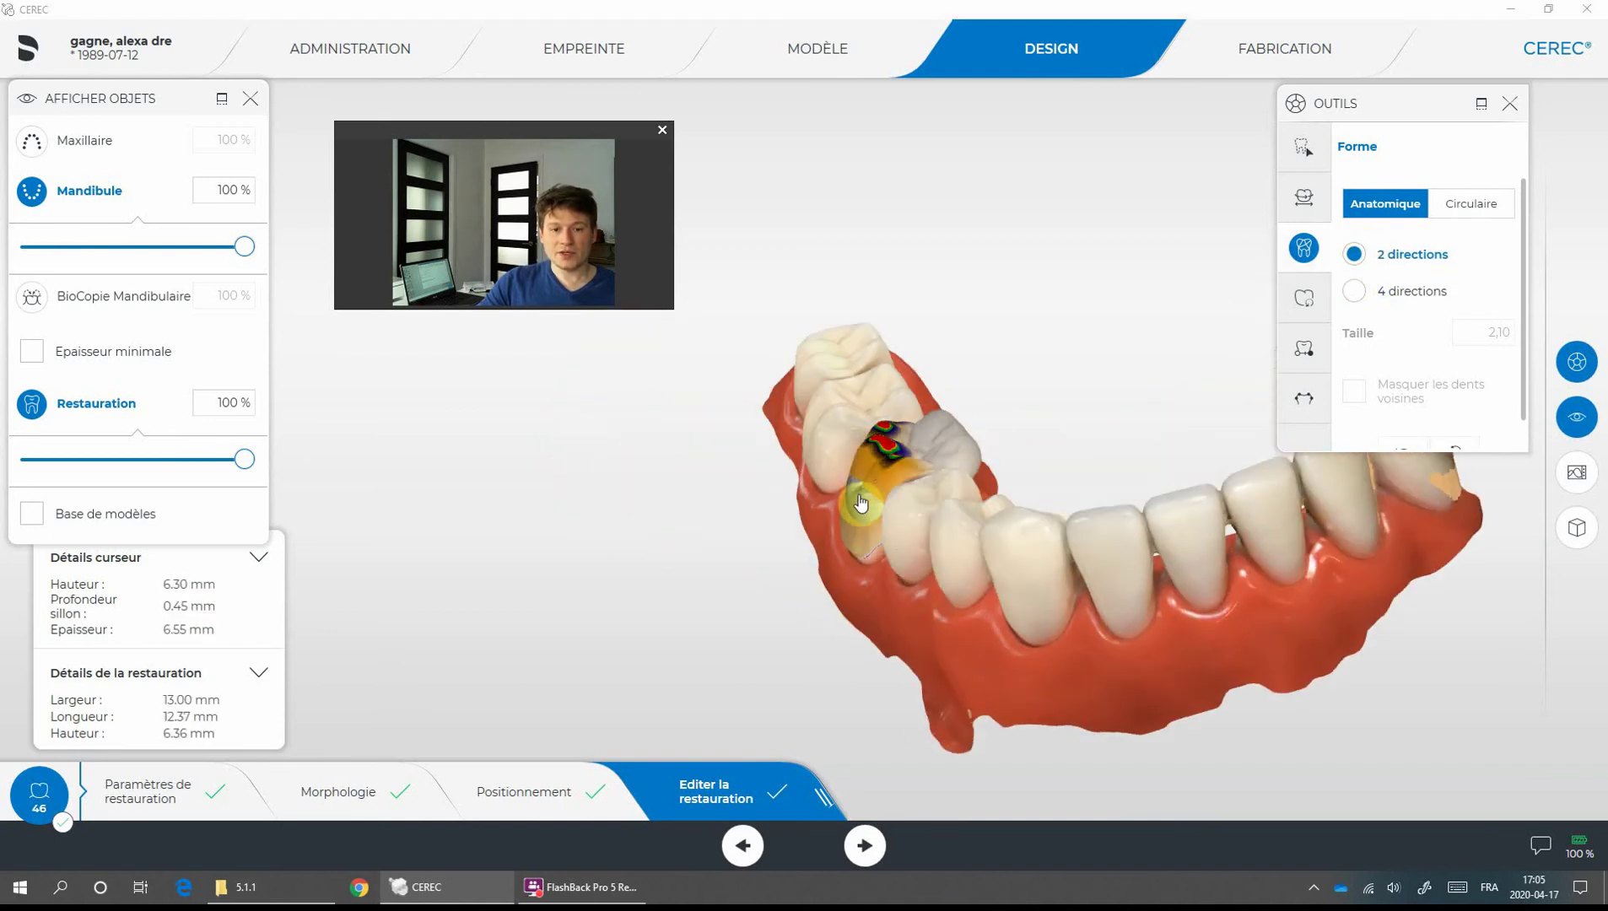
left_click_drag(808, 504, 883, 531)
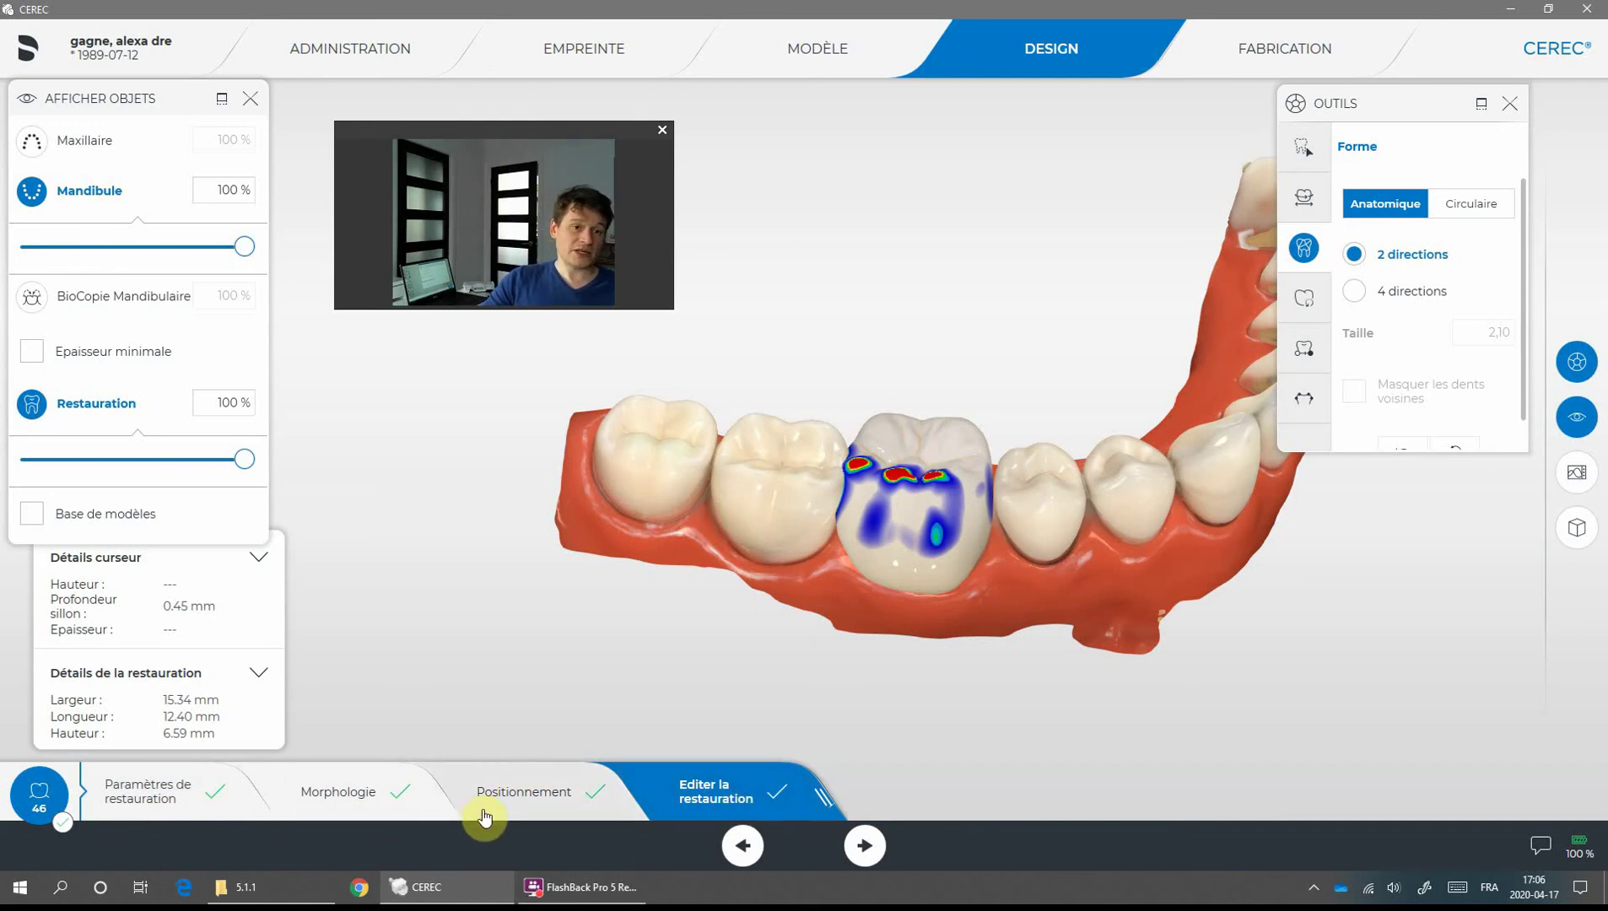
Return to the Morphologie phase of crown 46 and open the Positionnement phase to examine the crown's placement on the arch
left_click(353, 808)
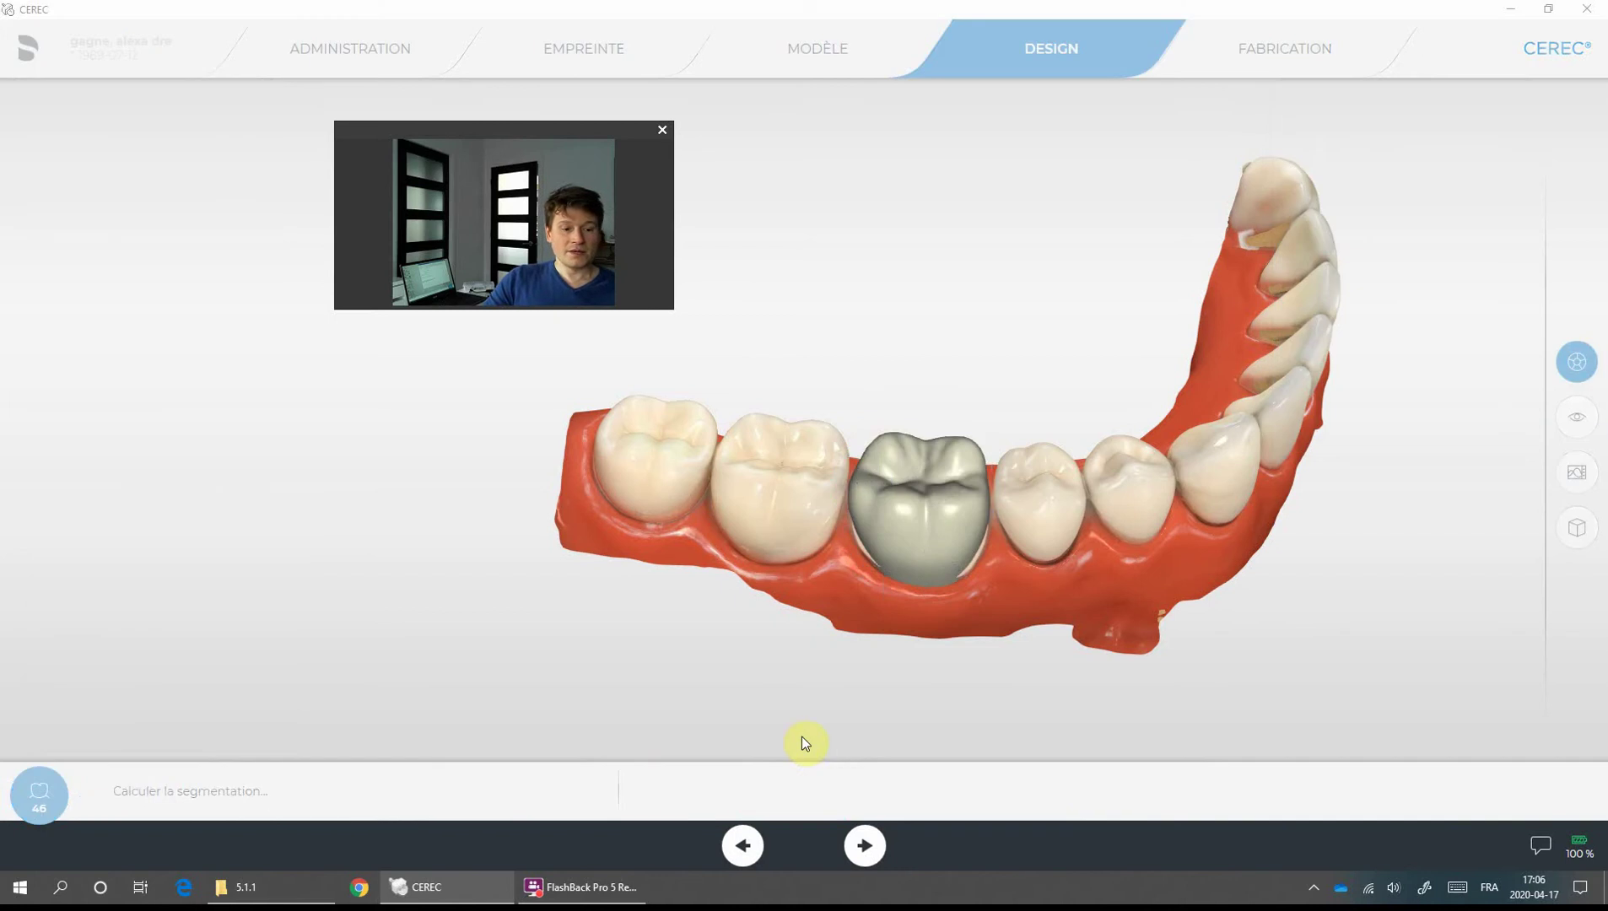
left_click(1019, 514)
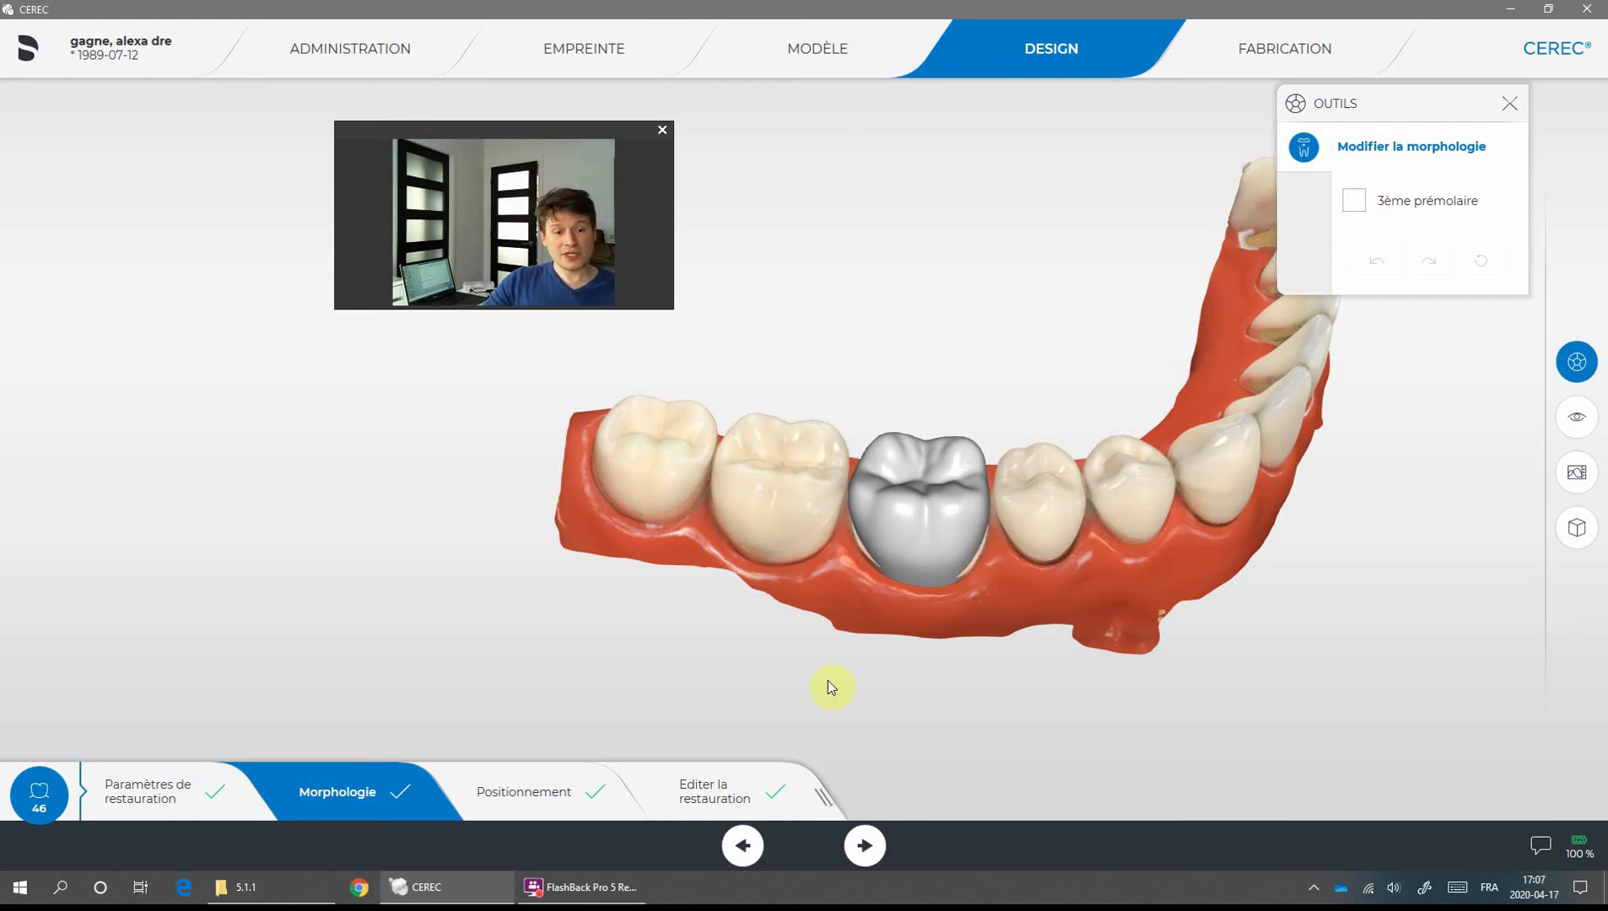
left_click(549, 835)
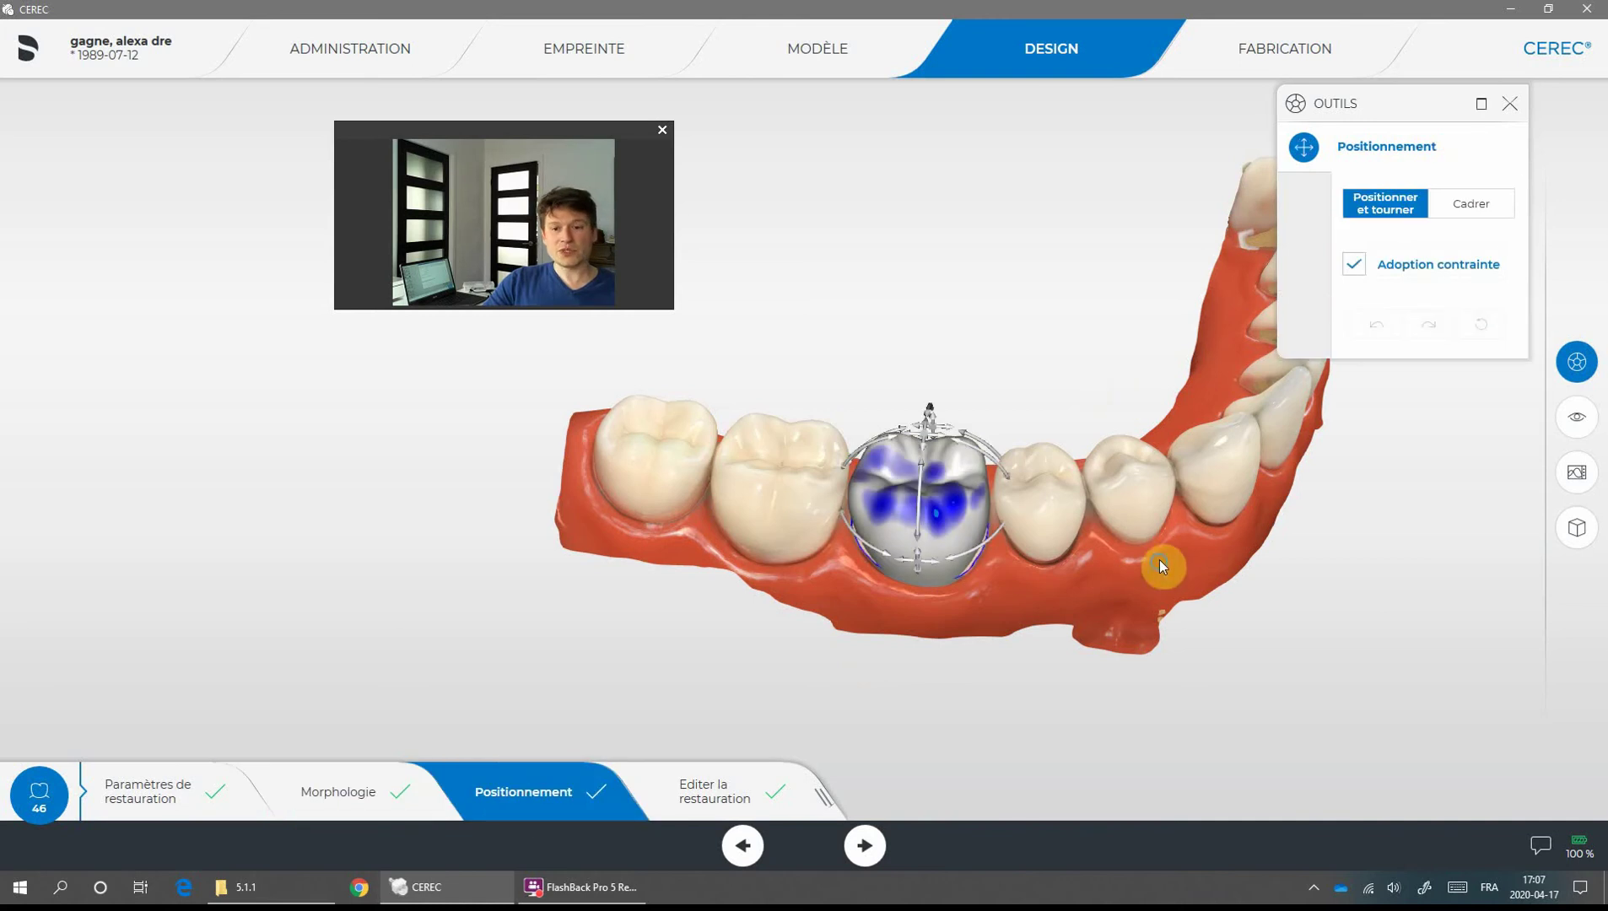
left_click_drag(1160, 559, 1130, 633)
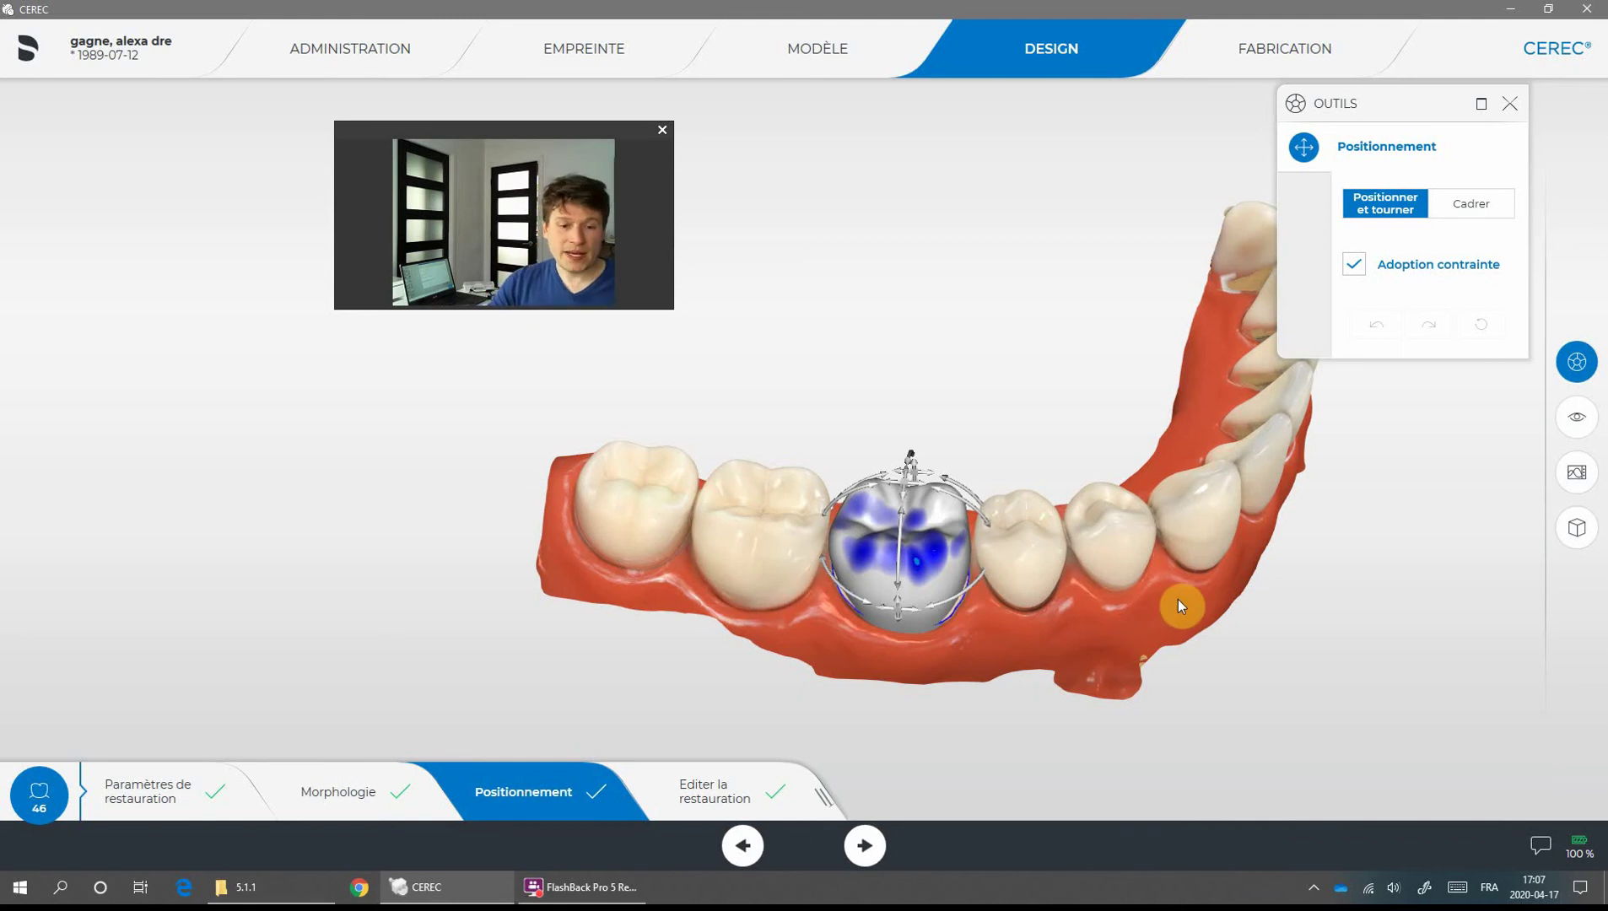
Look at the Cadrer and Positionner et tourner handles on crown 46 in the Positionnement phase
right_click_drag(1179, 600, 1085, 576)
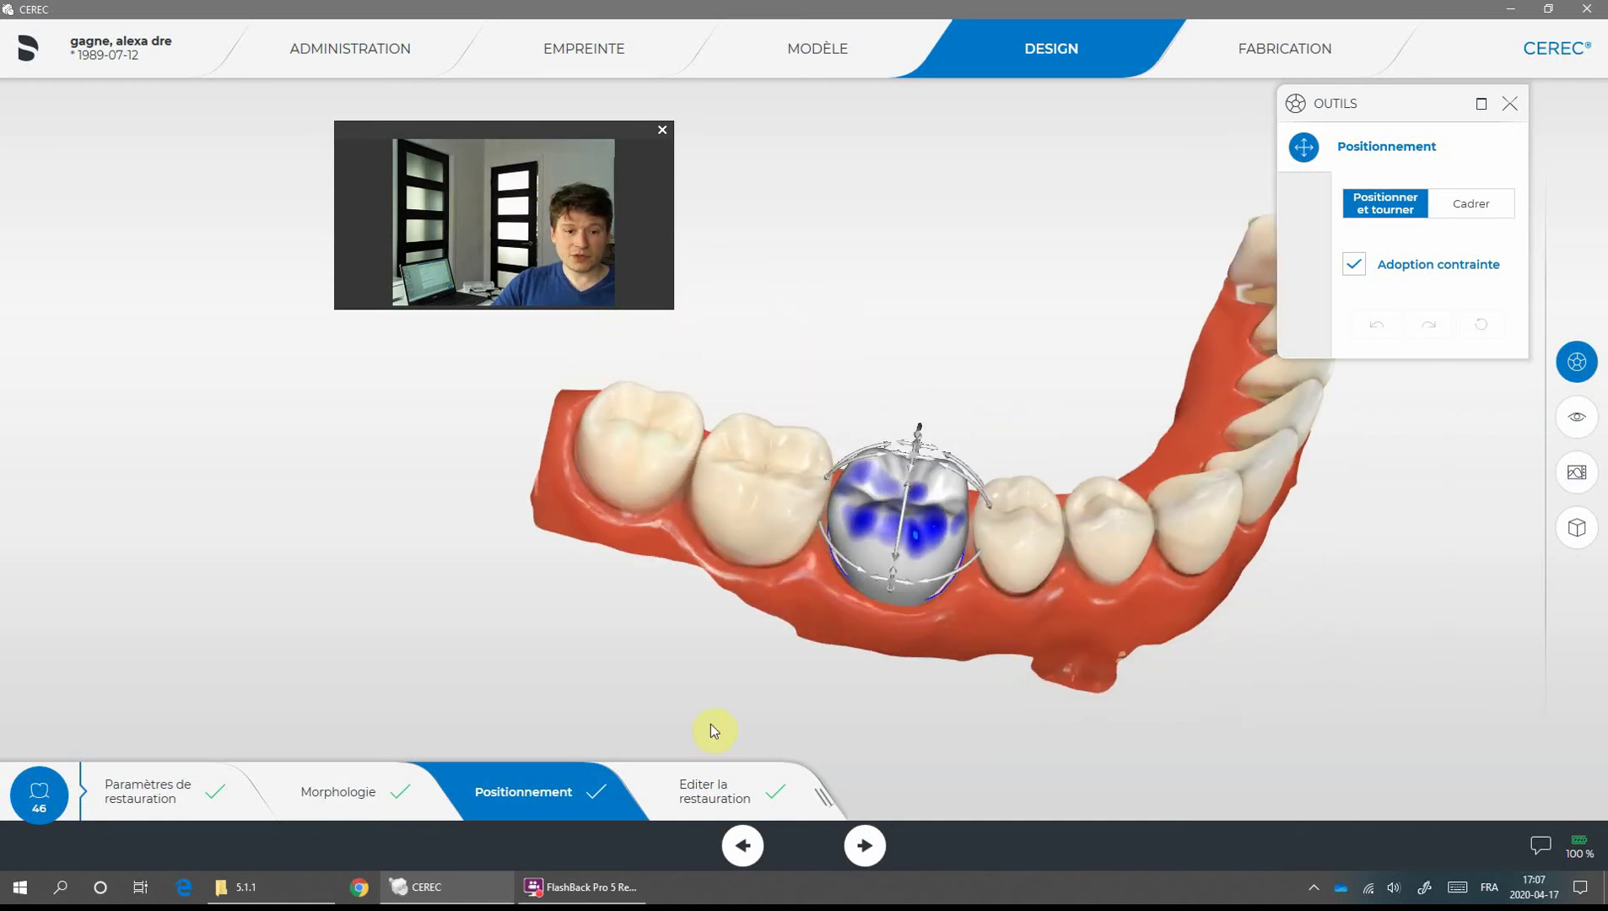
left_click(1485, 206)
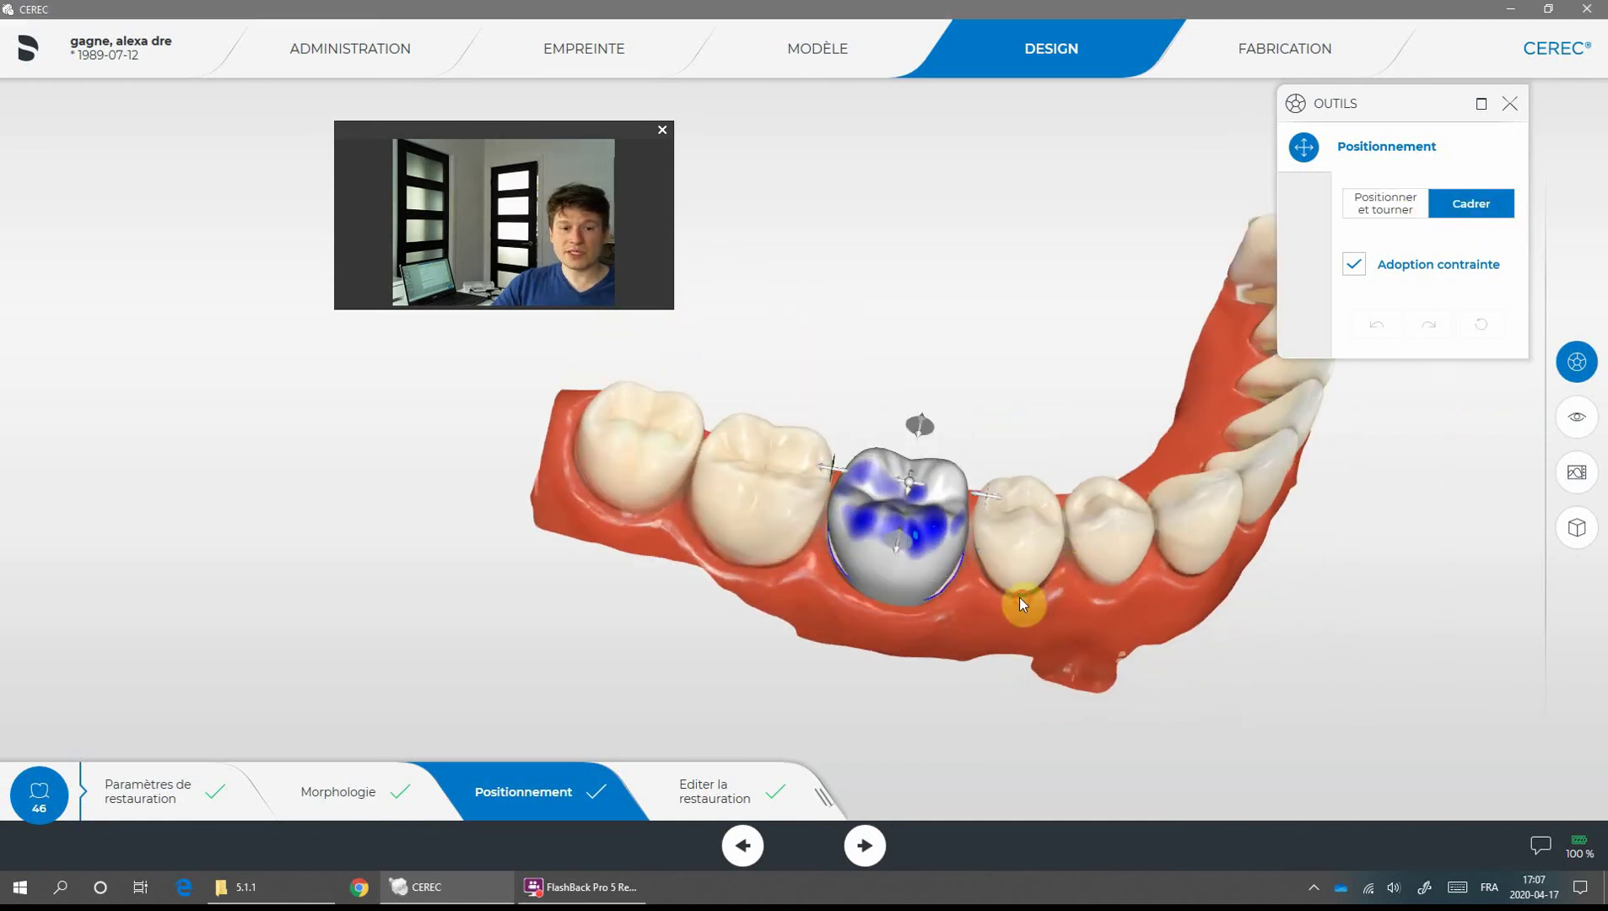
mouse_move(1020, 596)
right_mouse_down()
mouse_move(1015, 495)
mouse_move(1025, 591)
right_mouse_up()
left_click(1392, 211)
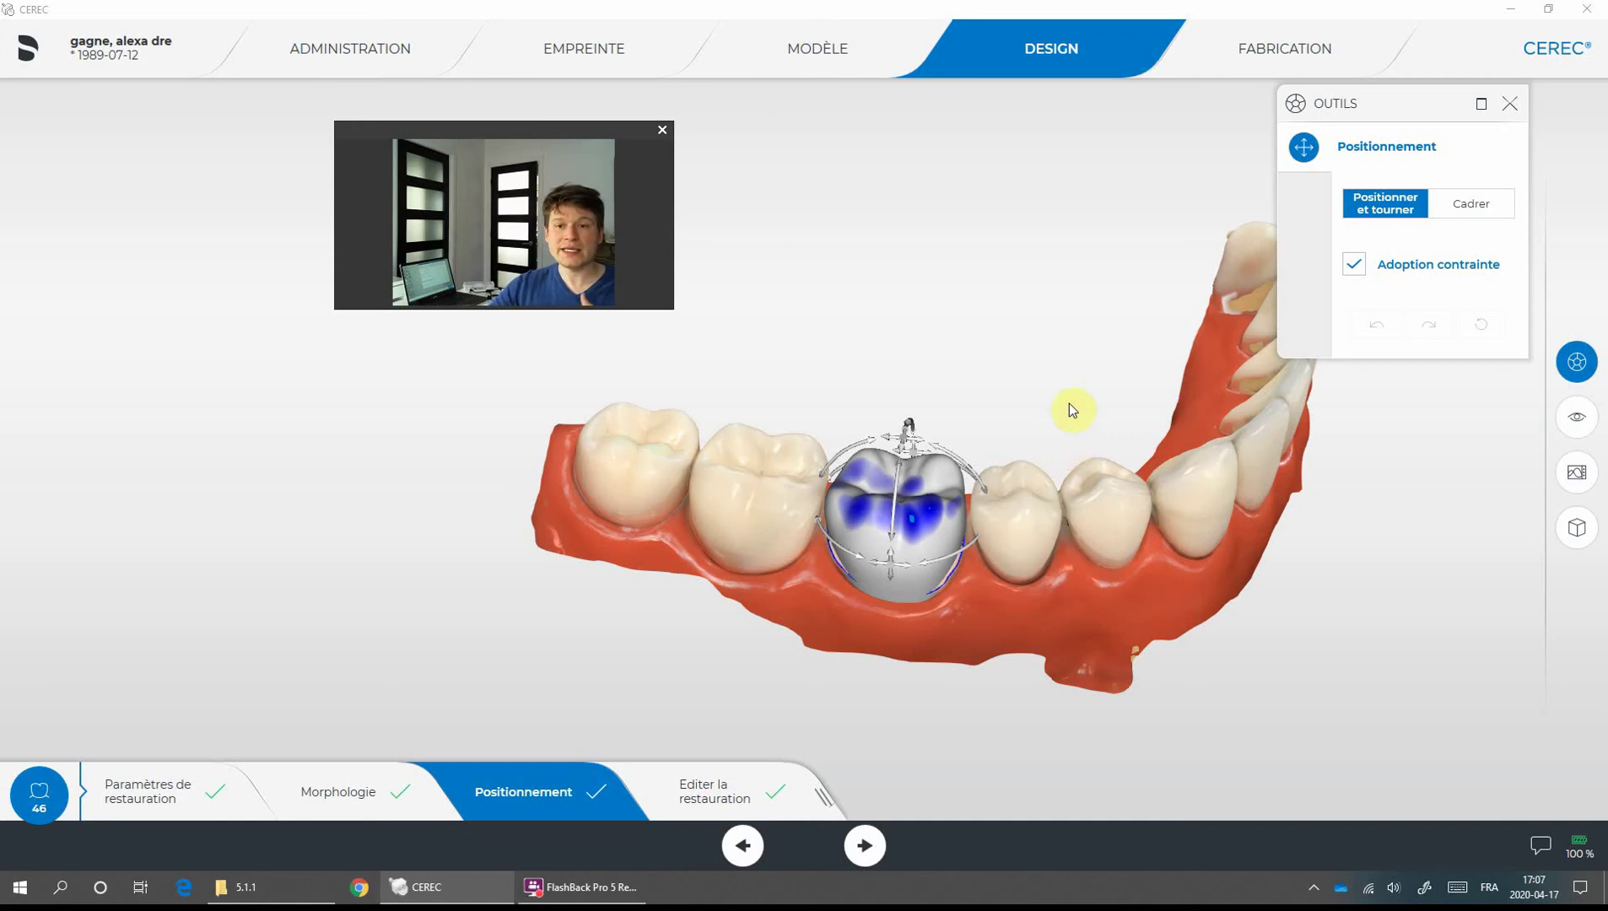
Scale crown 46 with the Cadrer handles, stretching its lingual side outward and adjusting a second side
left_click(1461, 218)
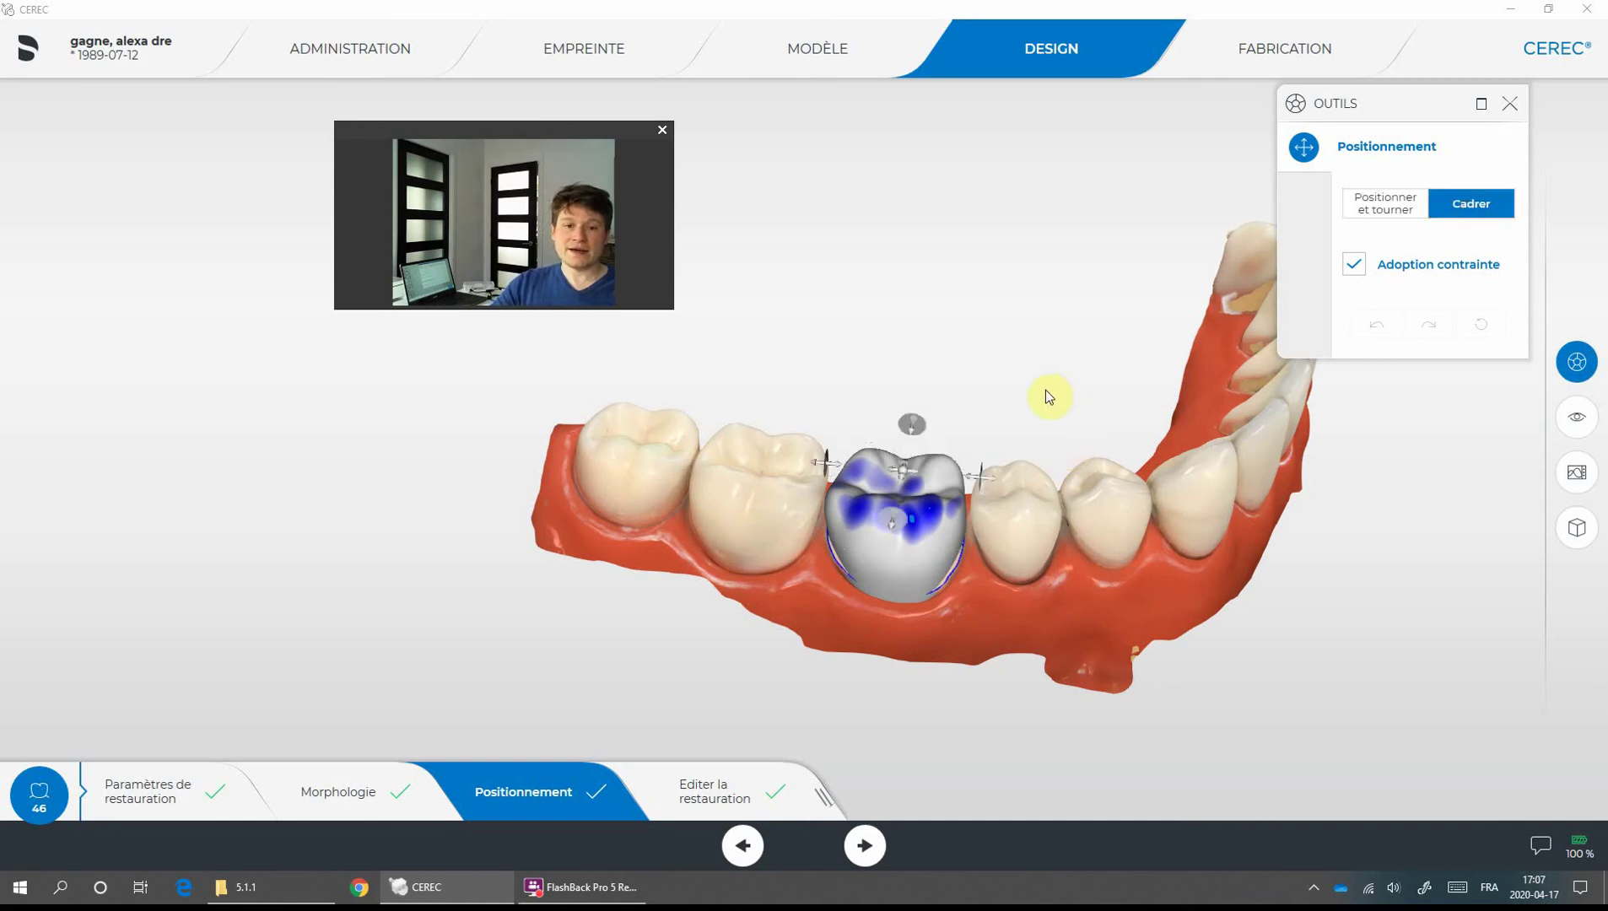
middle_click_drag(1045, 391, 943, 458)
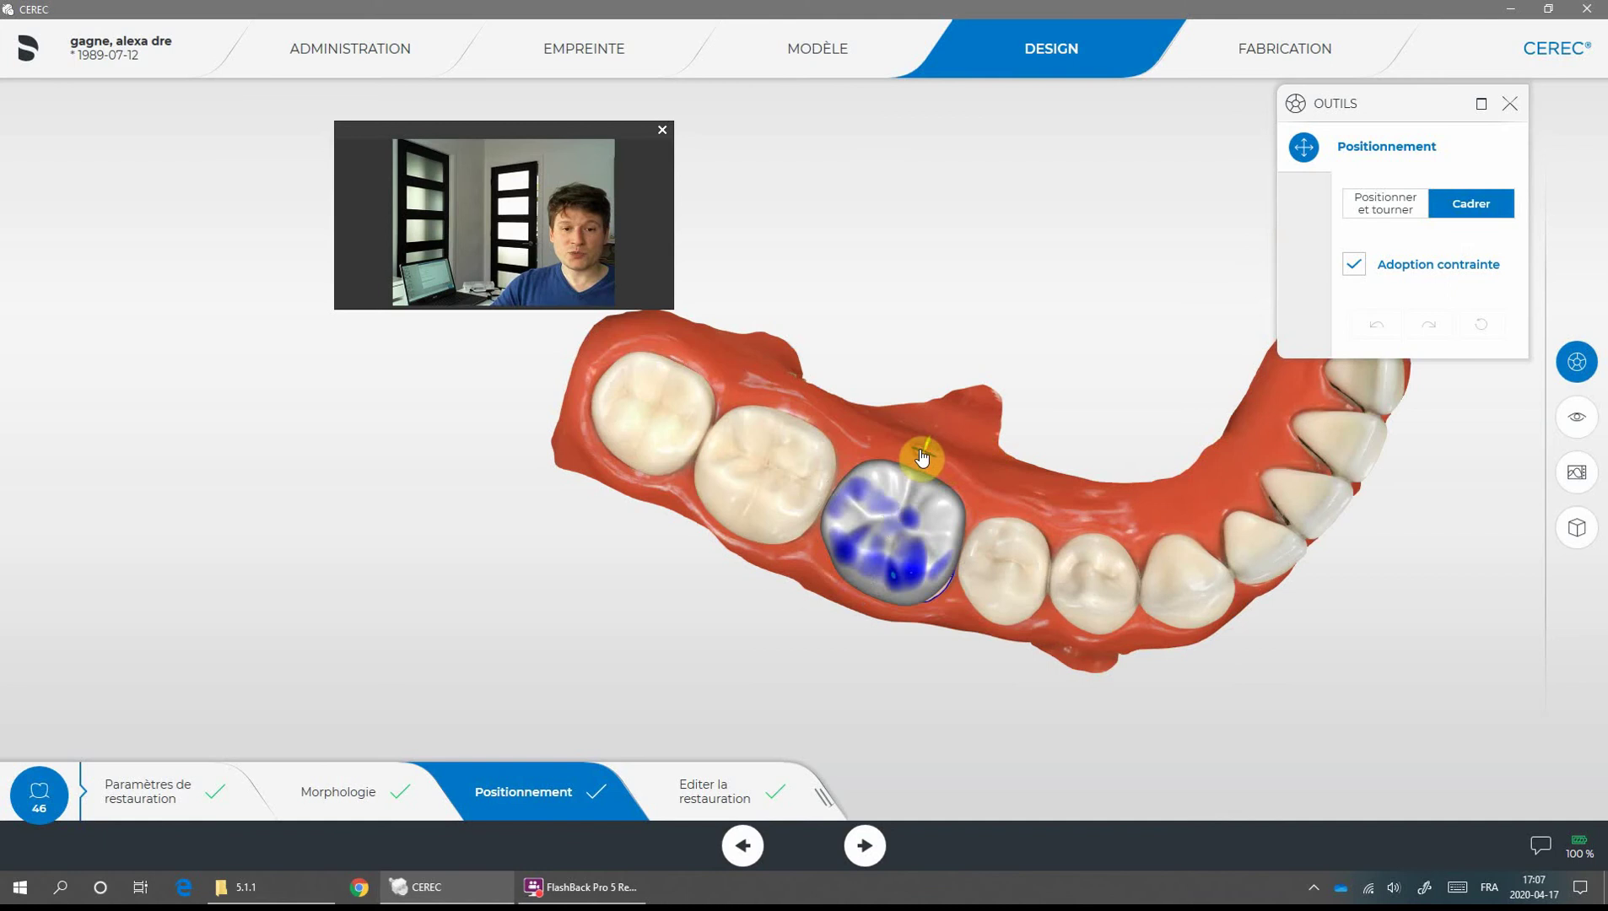
left_click_drag(919, 454, 927, 444)
middle_click_drag(949, 556, 964, 519)
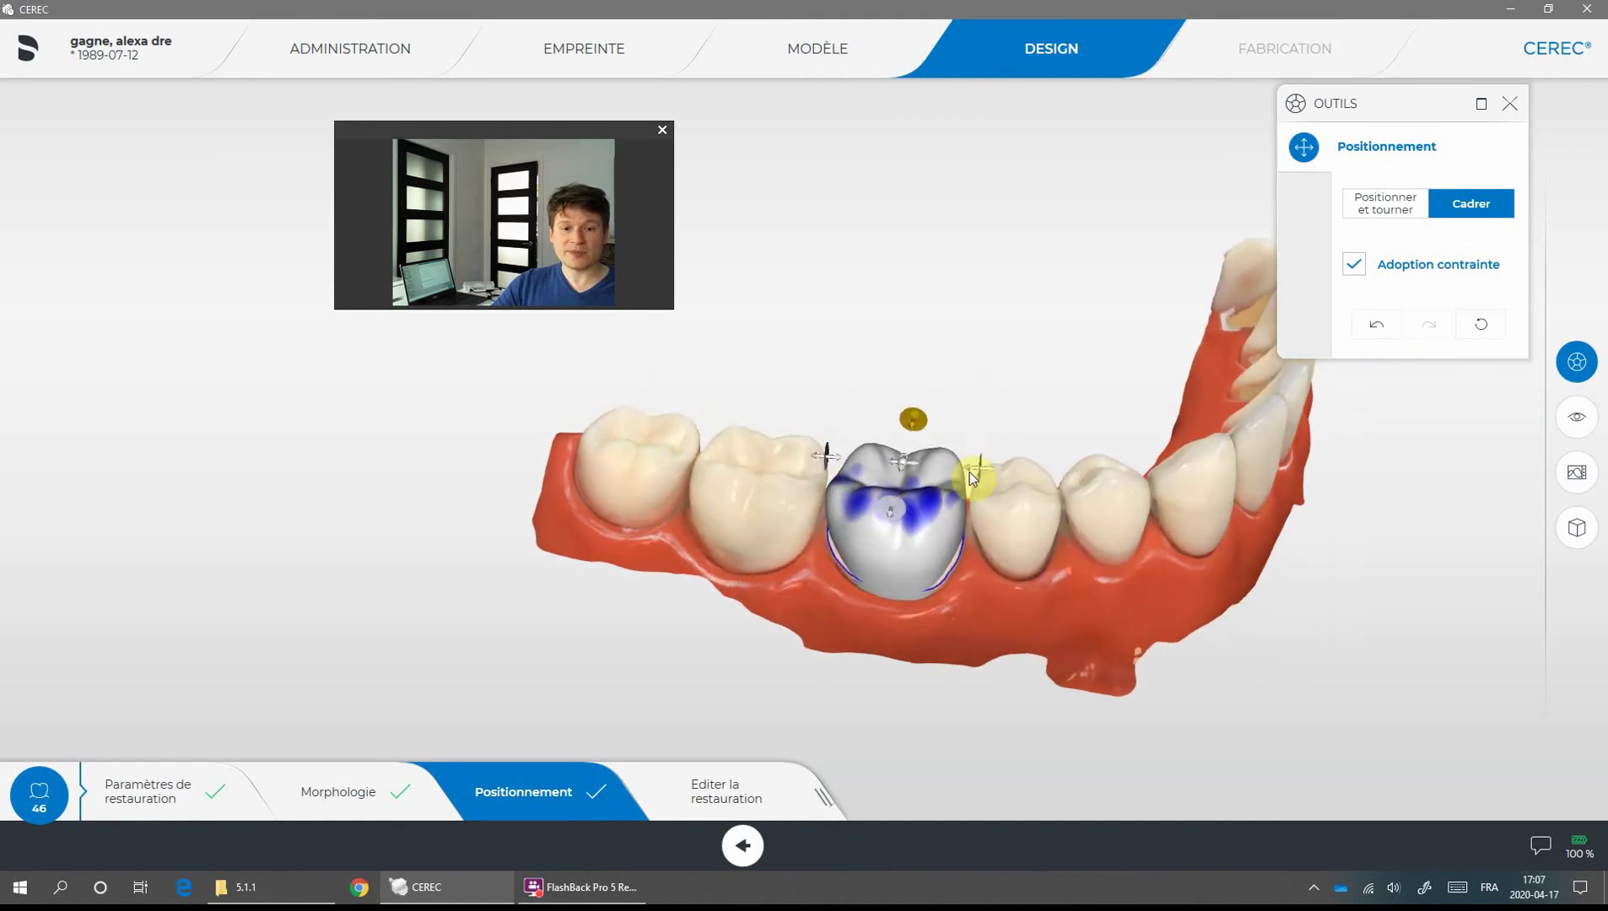
middle_click_drag(1062, 513, 835, 555)
left_click_drag(835, 556, 815, 564)
middle_click_drag(984, 645, 1125, 454)
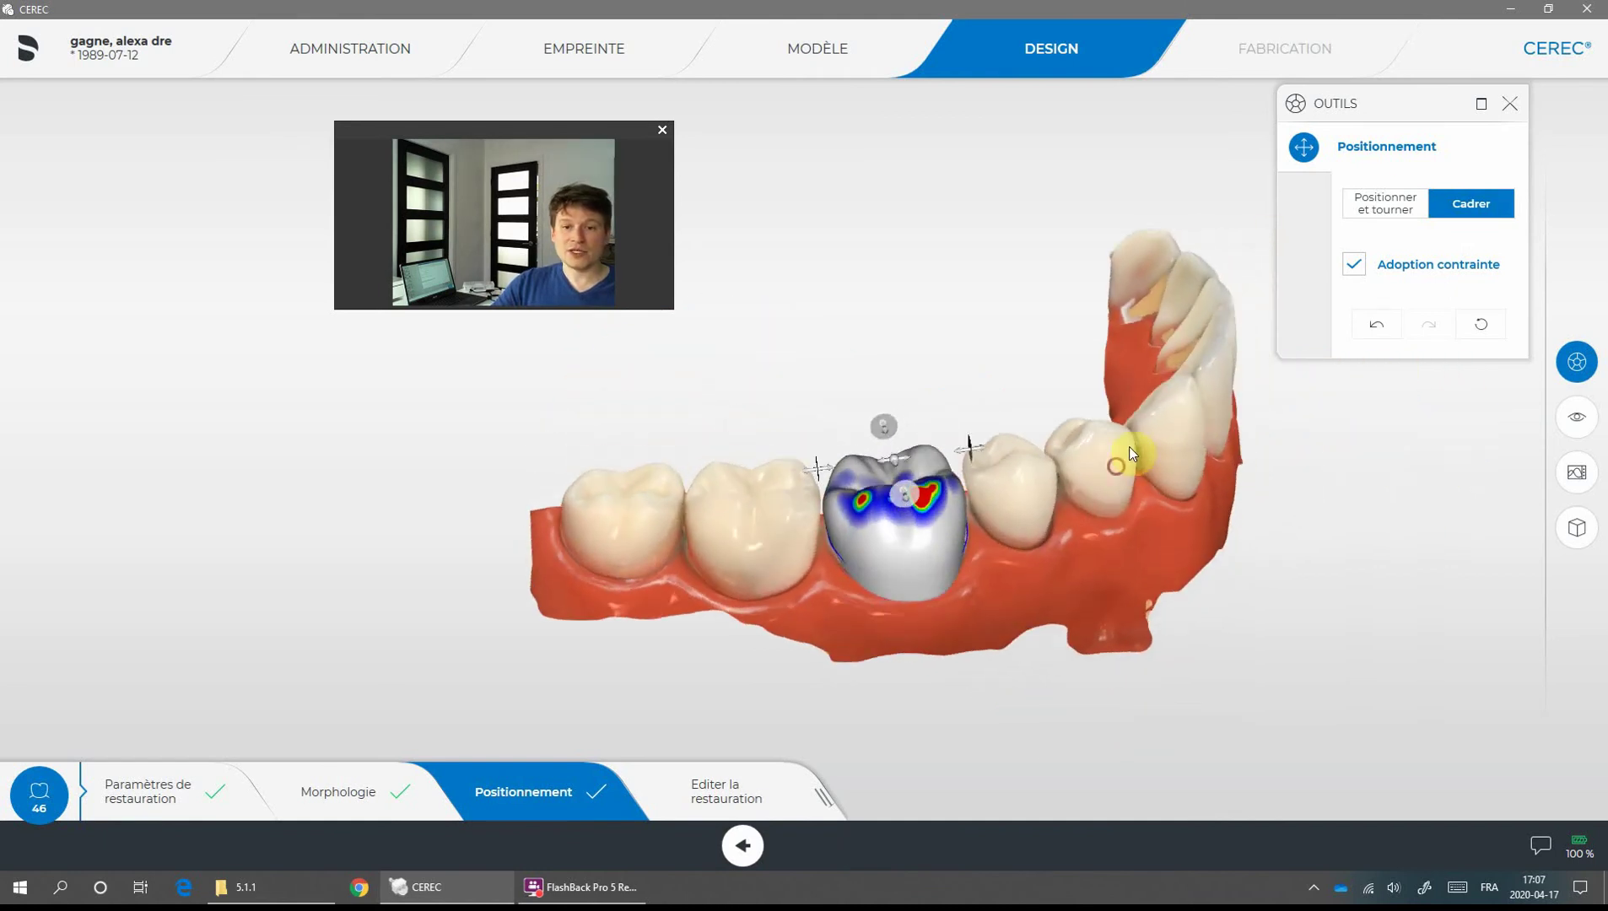
Rotate crown 46 slightly about its vertical axis with Positionner et tourner, and switch Adoption contrainte off and back on
left_click(1387, 202)
middle_click_drag(855, 383, 940, 439)
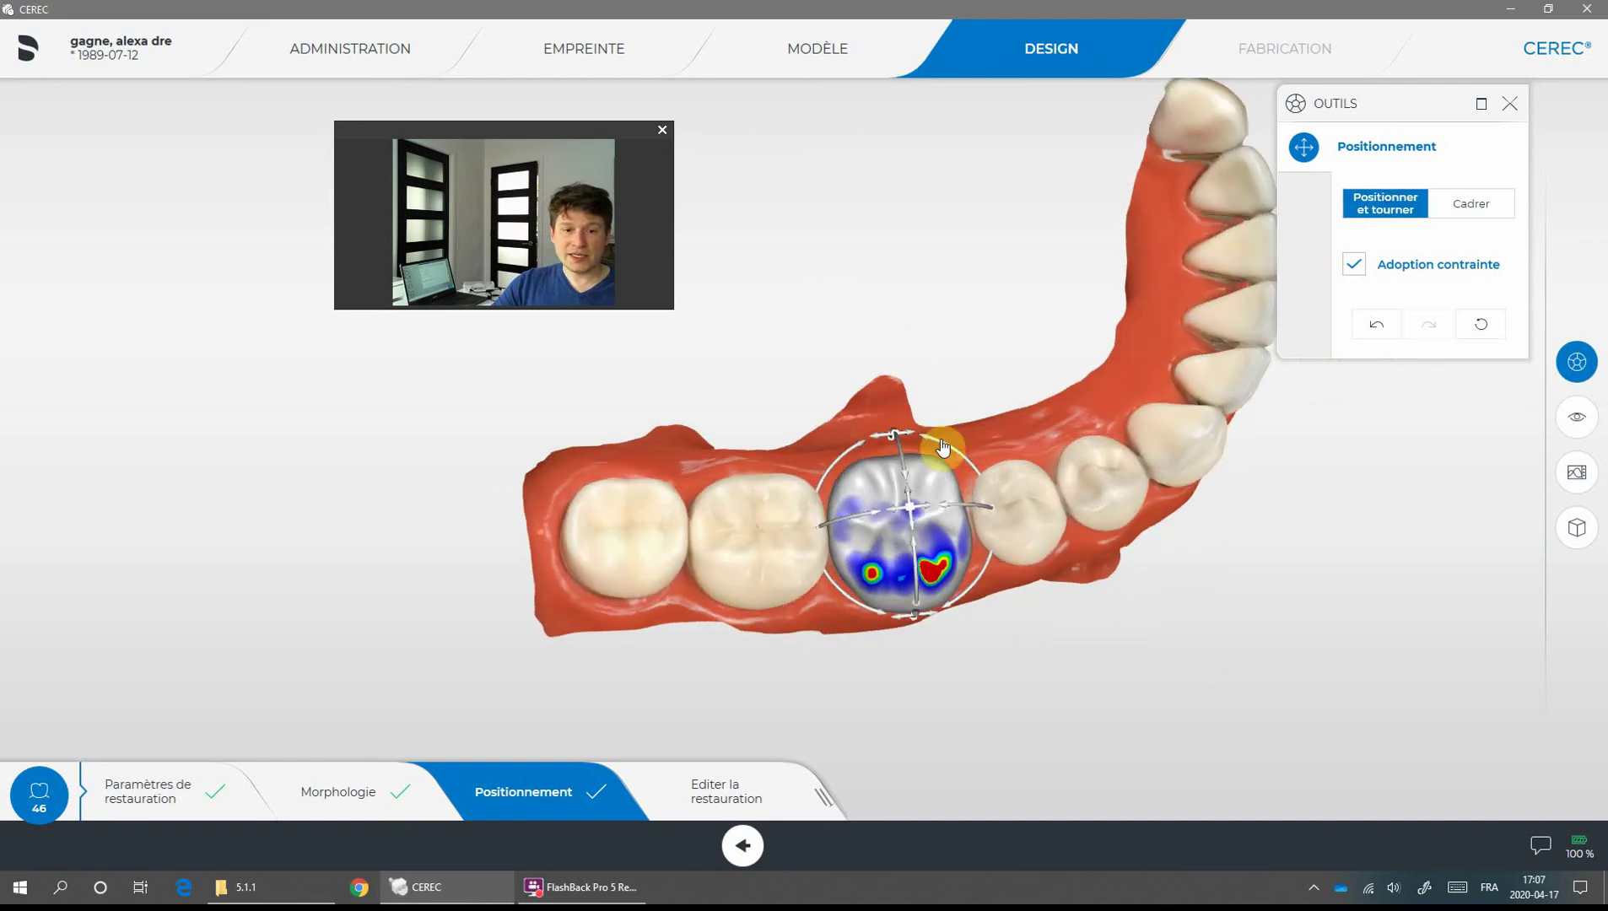
mouse_move(940, 439)
left_mouse_down()
mouse_move(955, 448)
mouse_move(918, 445)
mouse_move(933, 443)
left_mouse_up()
middle_click_drag(960, 662, 946, 539)
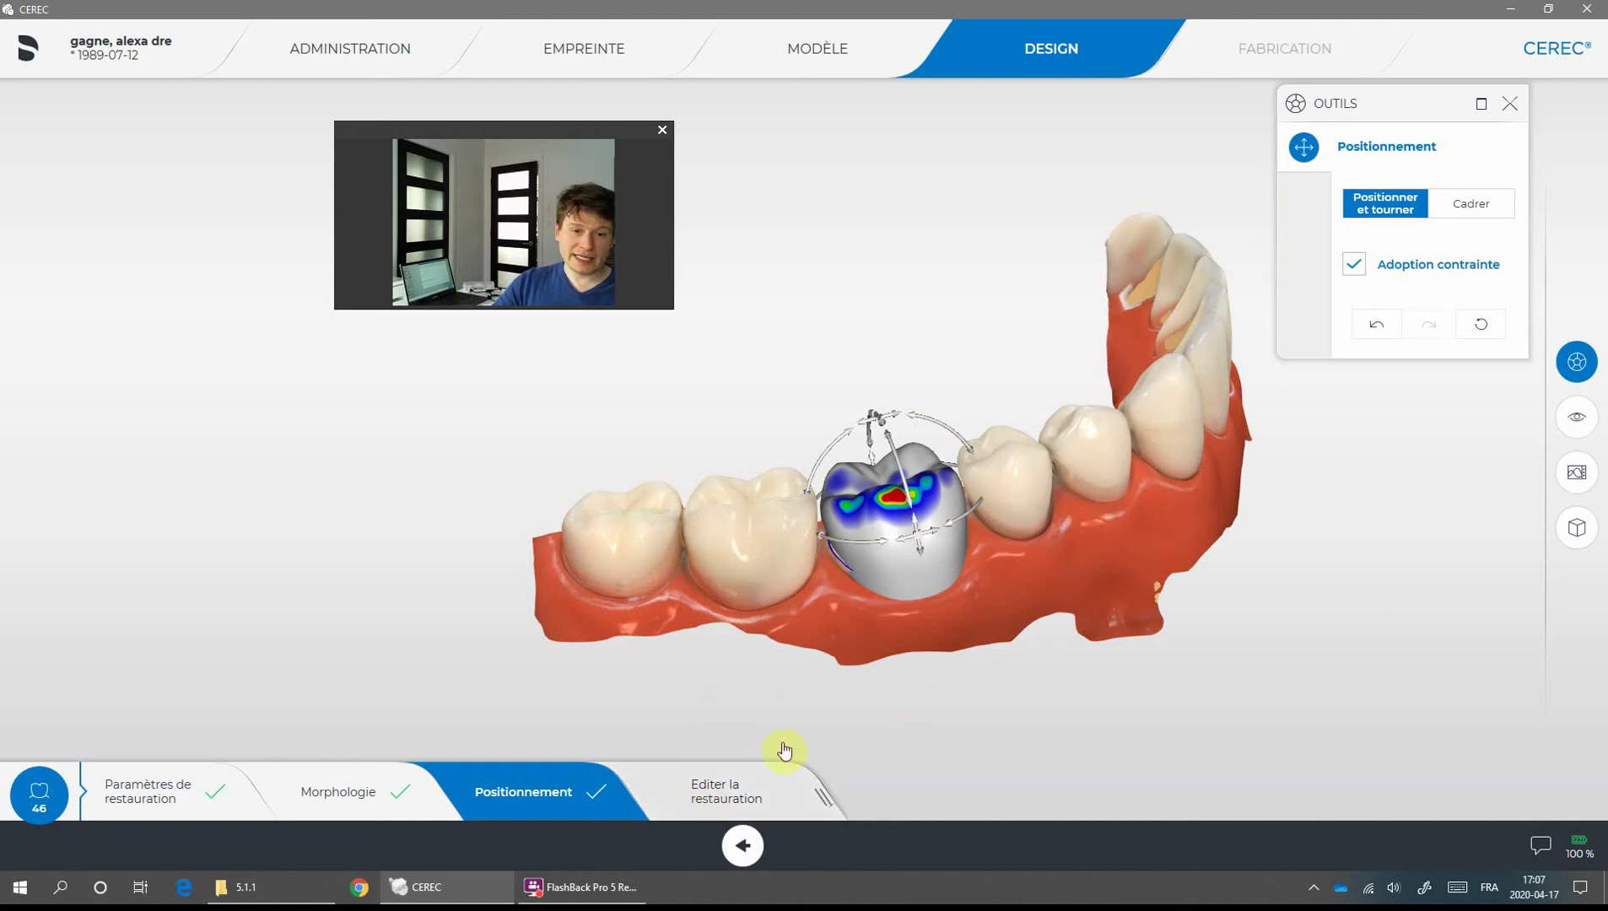
left_click(925, 335)
left_click_drag(928, 348, 1060, 449)
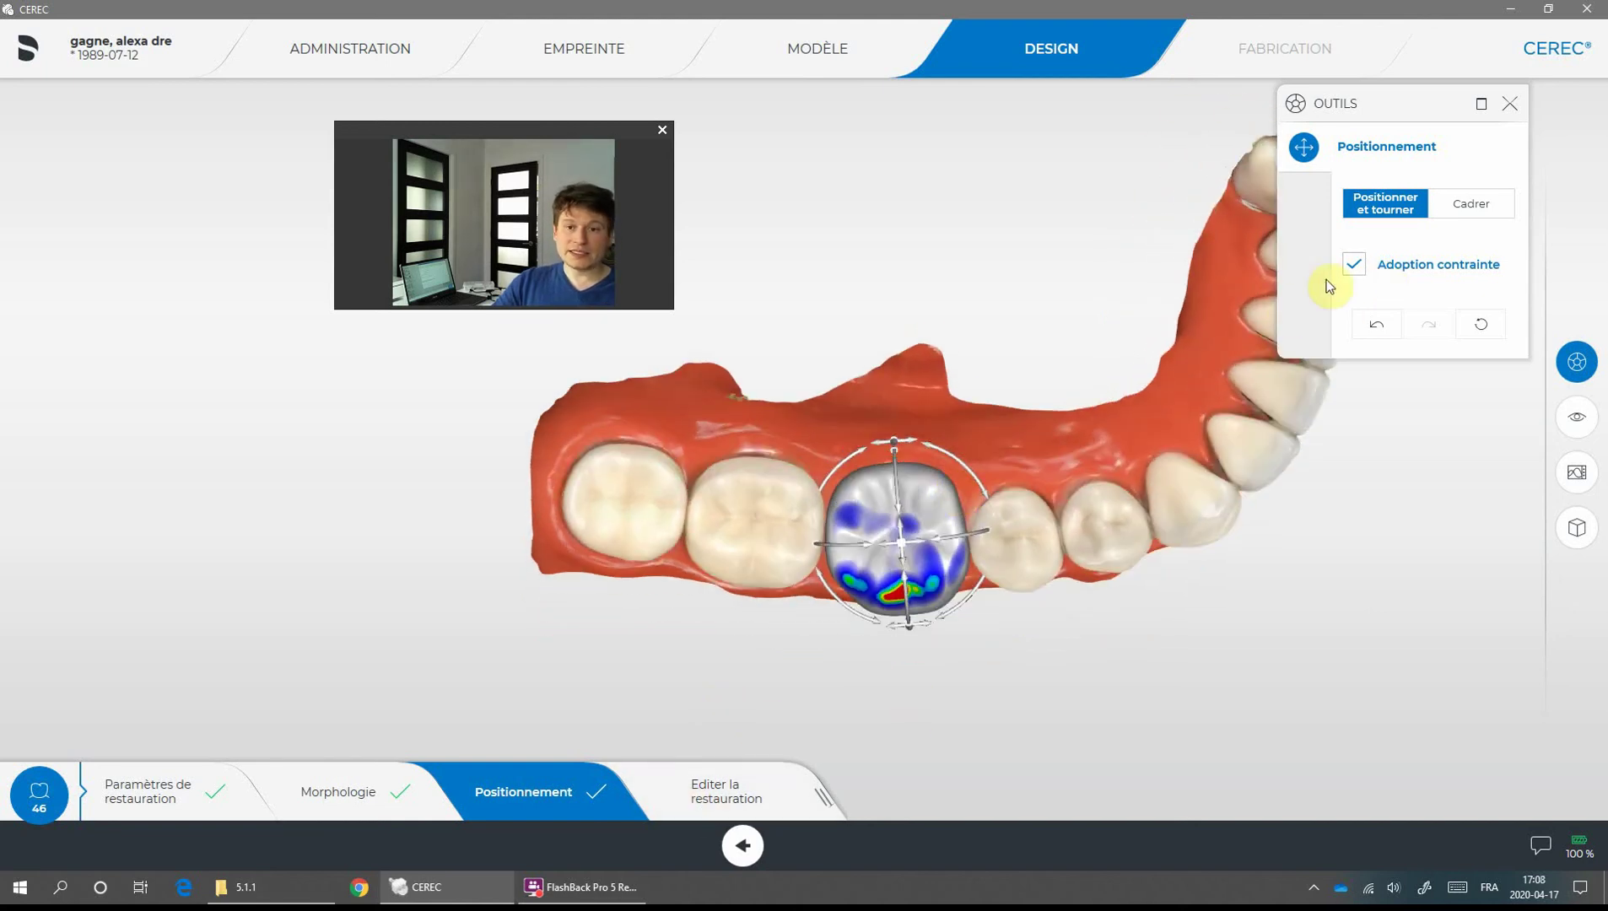
left_click(1354, 266)
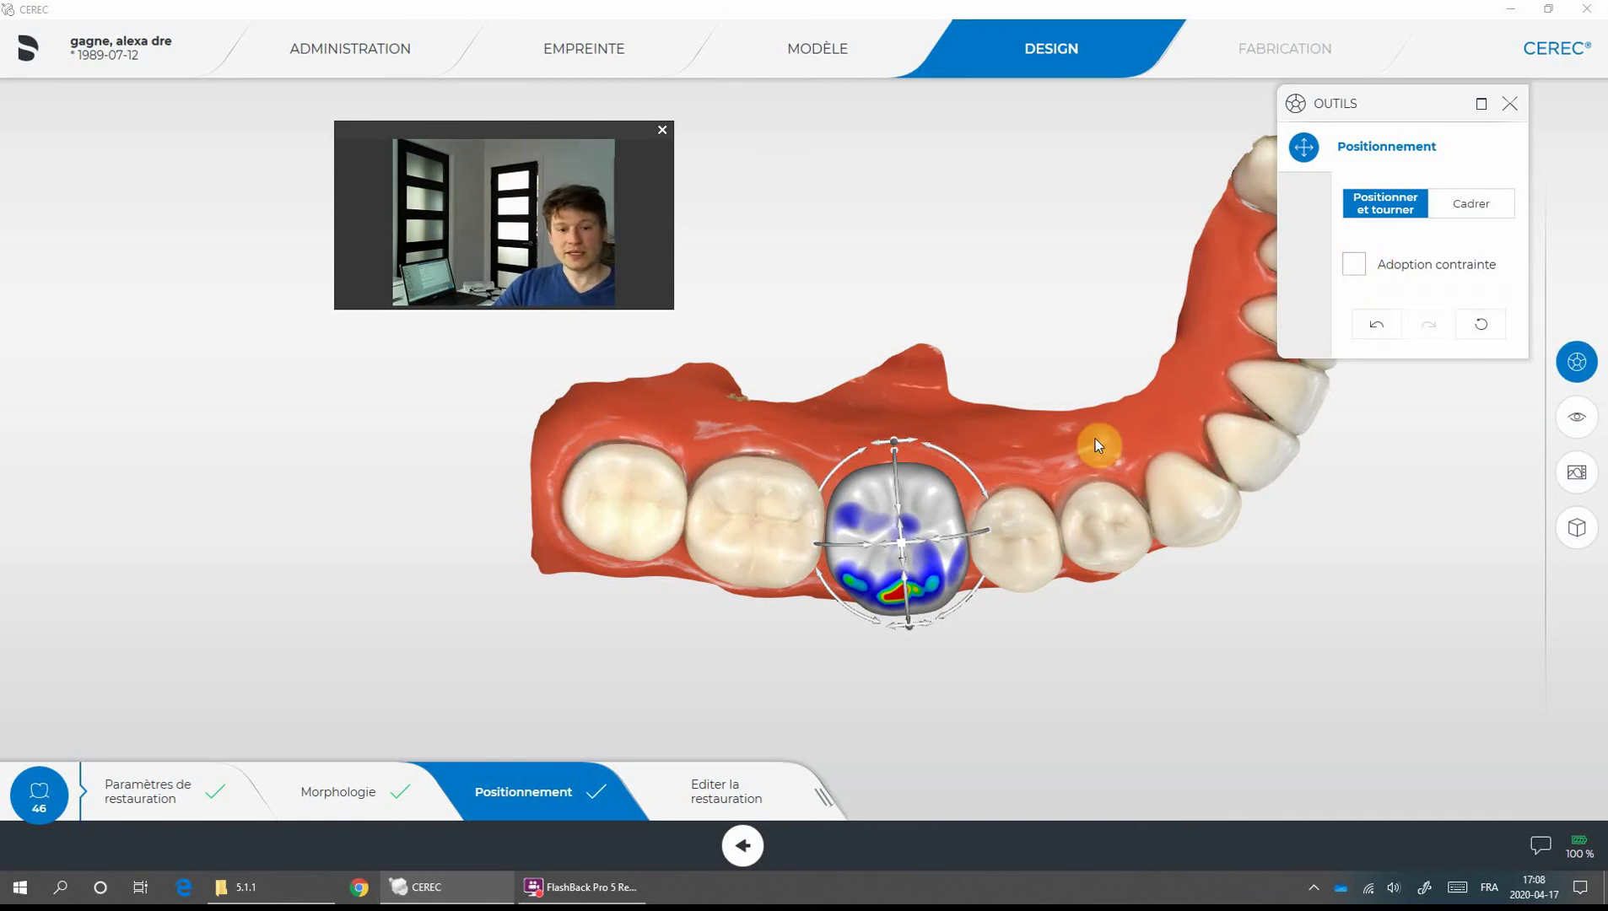
left_click(1352, 266)
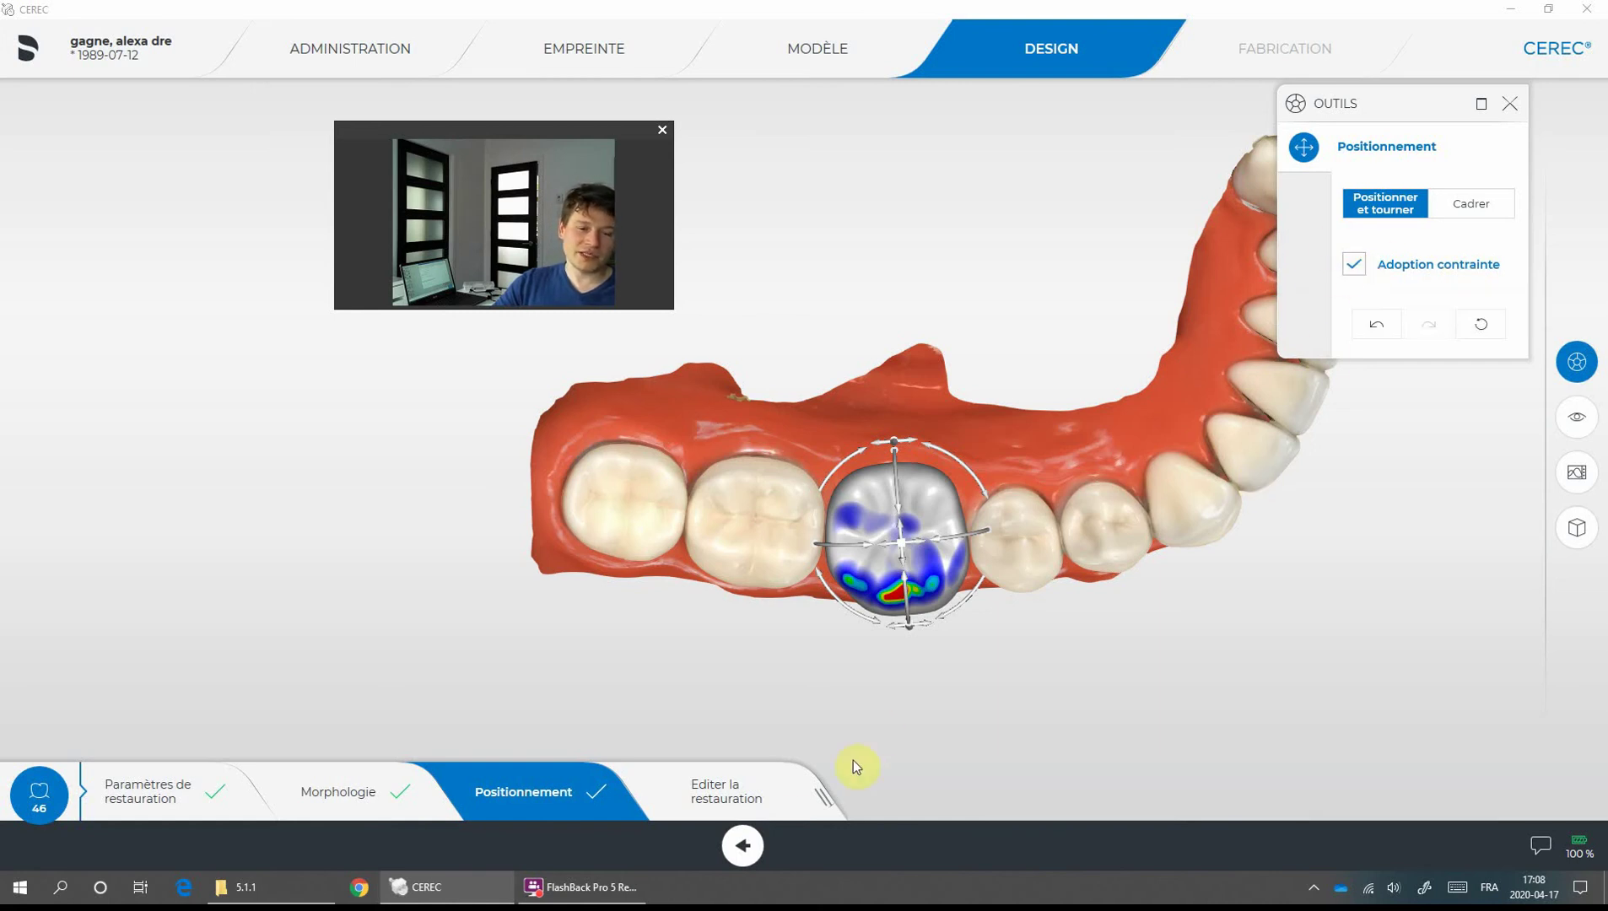
Go to the Editer la restauration phase to calculate a proposal for crown 46 from its adjusted position
left_click(750, 797)
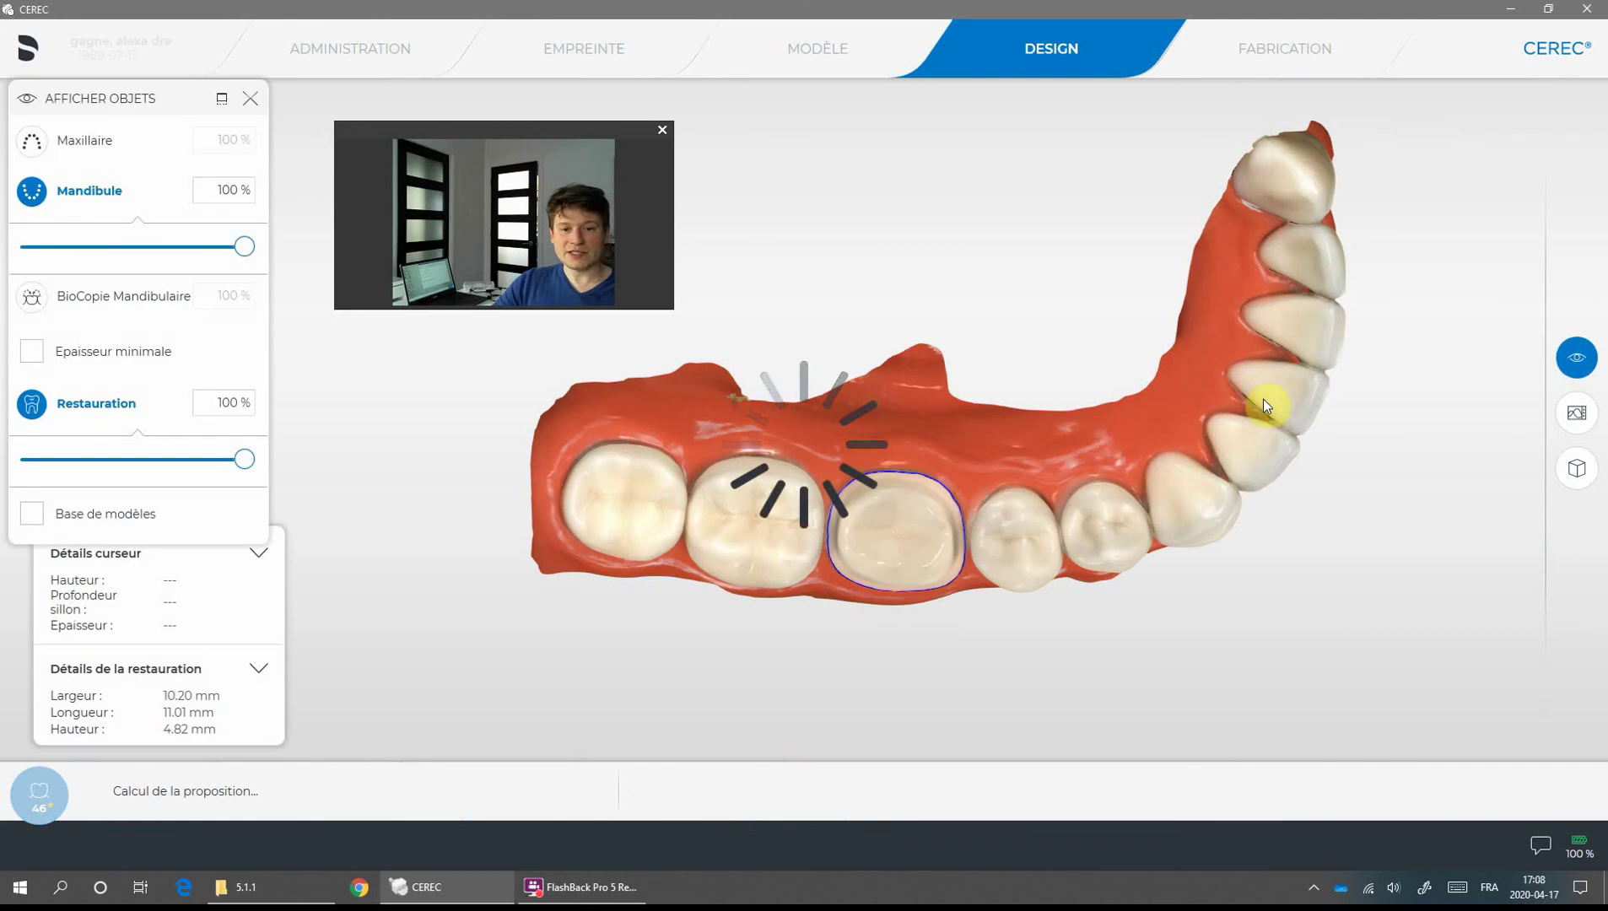
left_click_drag(1065, 624, 1088, 551)
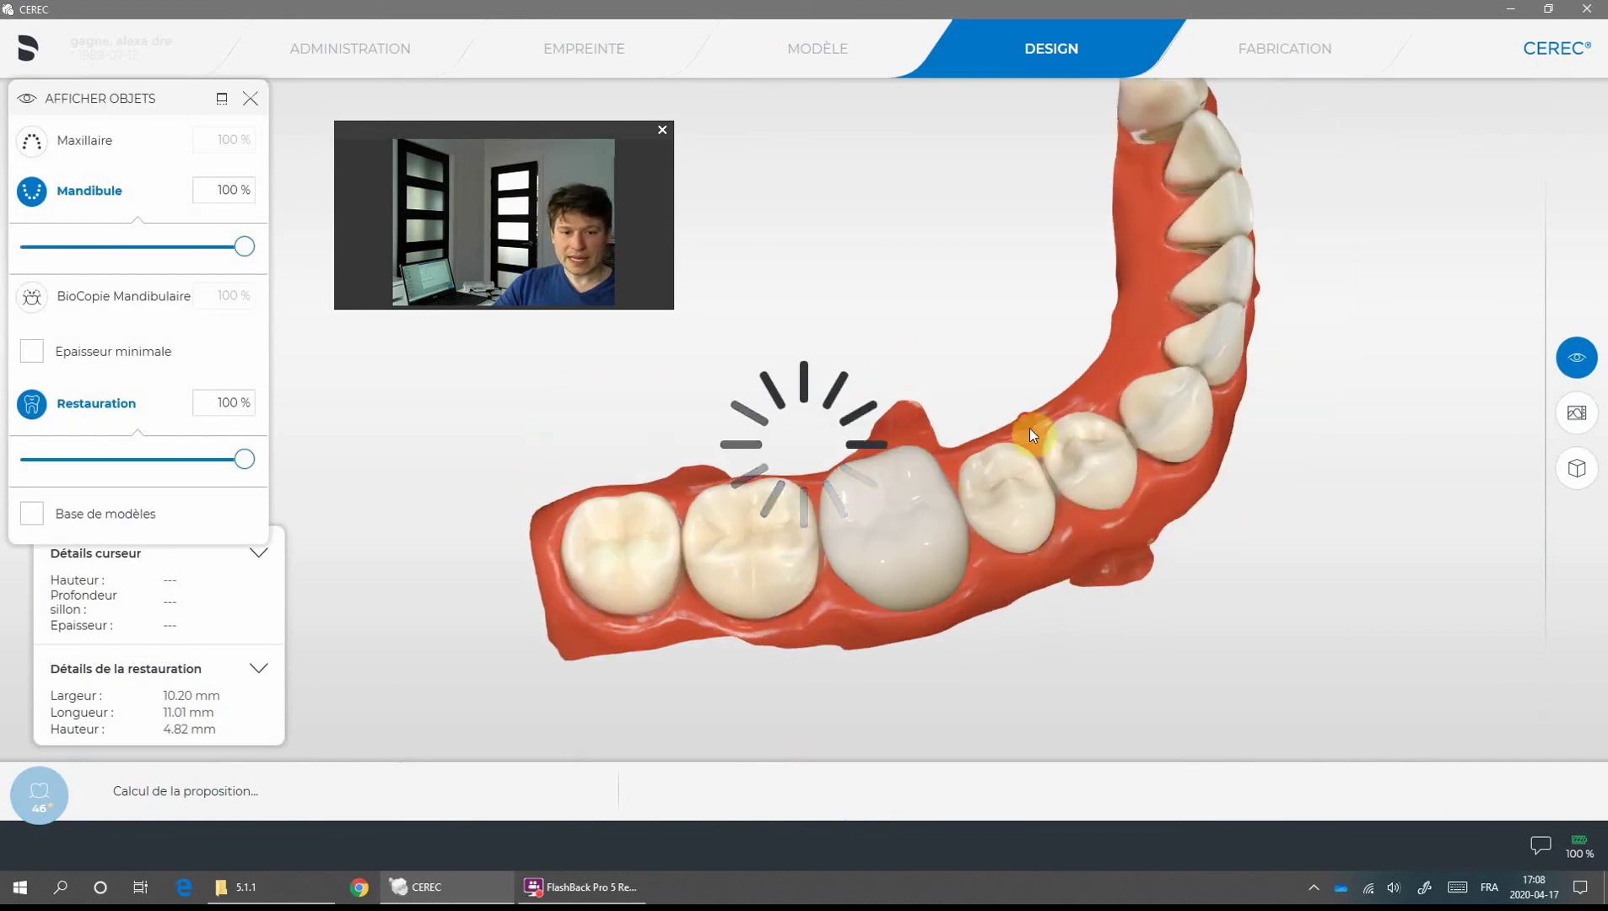
left_click_drag(1031, 430, 1059, 496)
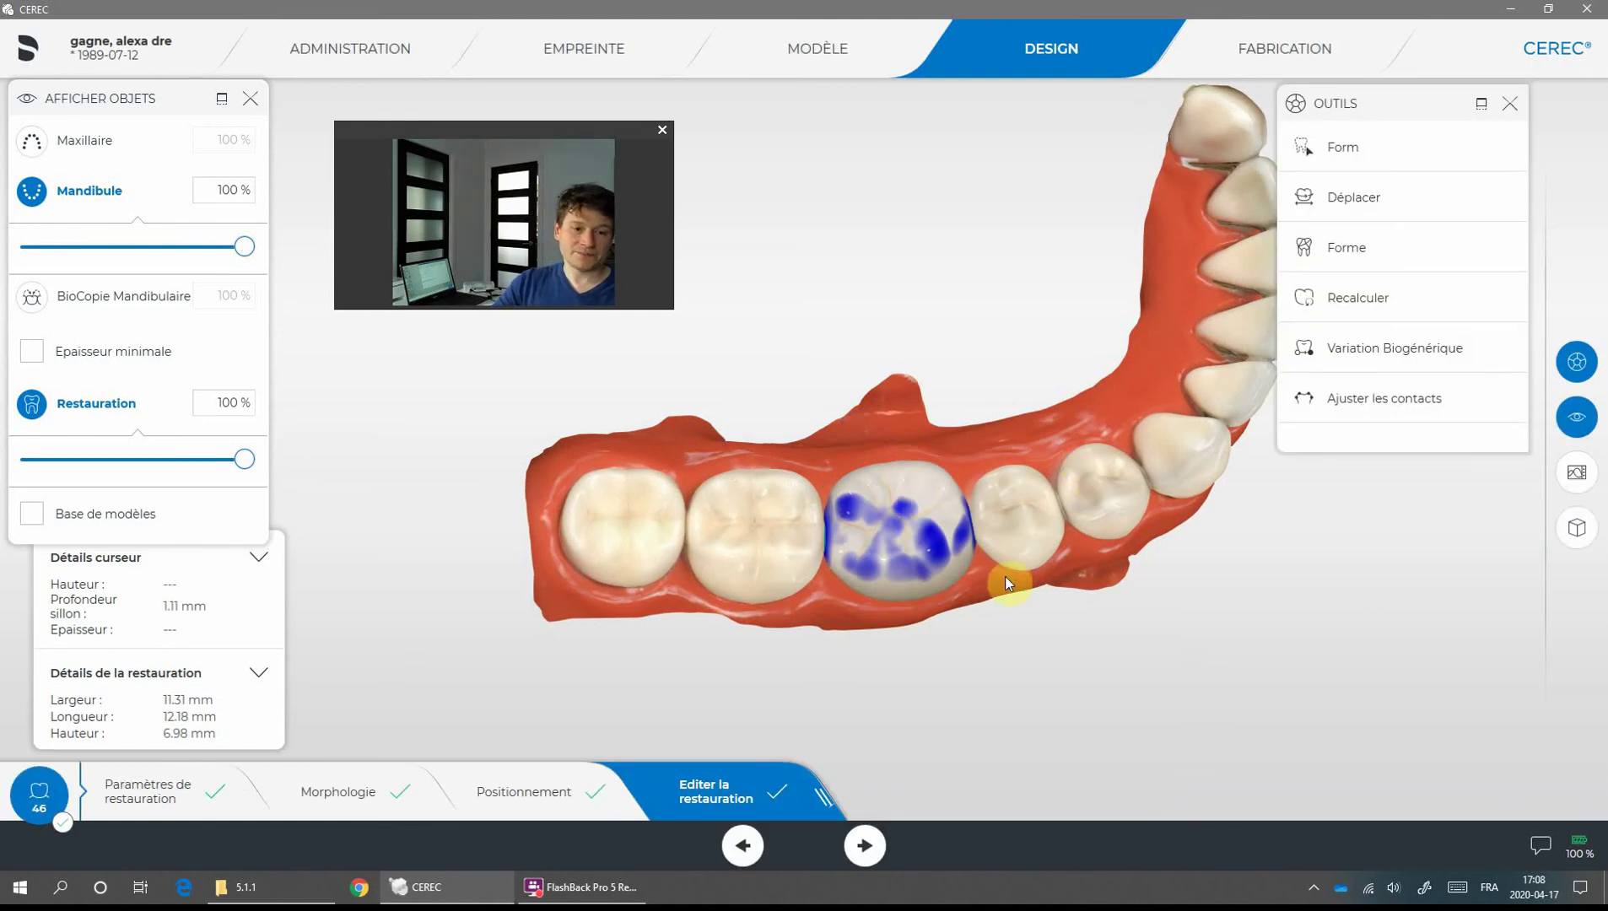
Examine the recalculated crown 46 and its occlusal and proximal contacts from the occlusal and buccal sides
left_click_drag(1005, 481, 961, 529)
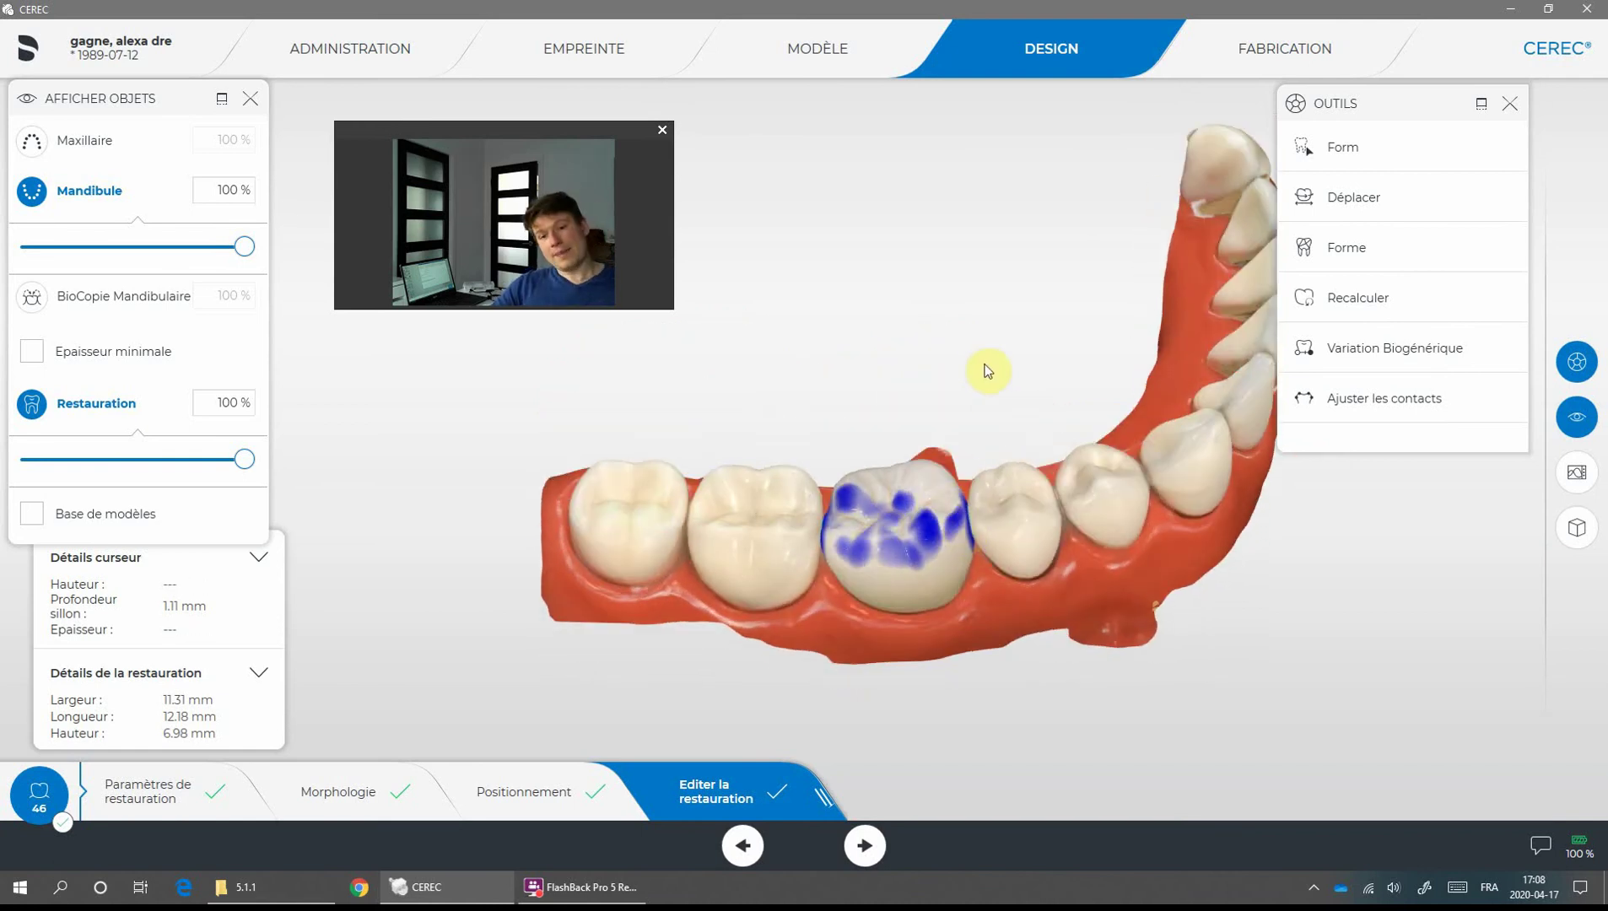
left_click_drag(990, 343, 980, 463)
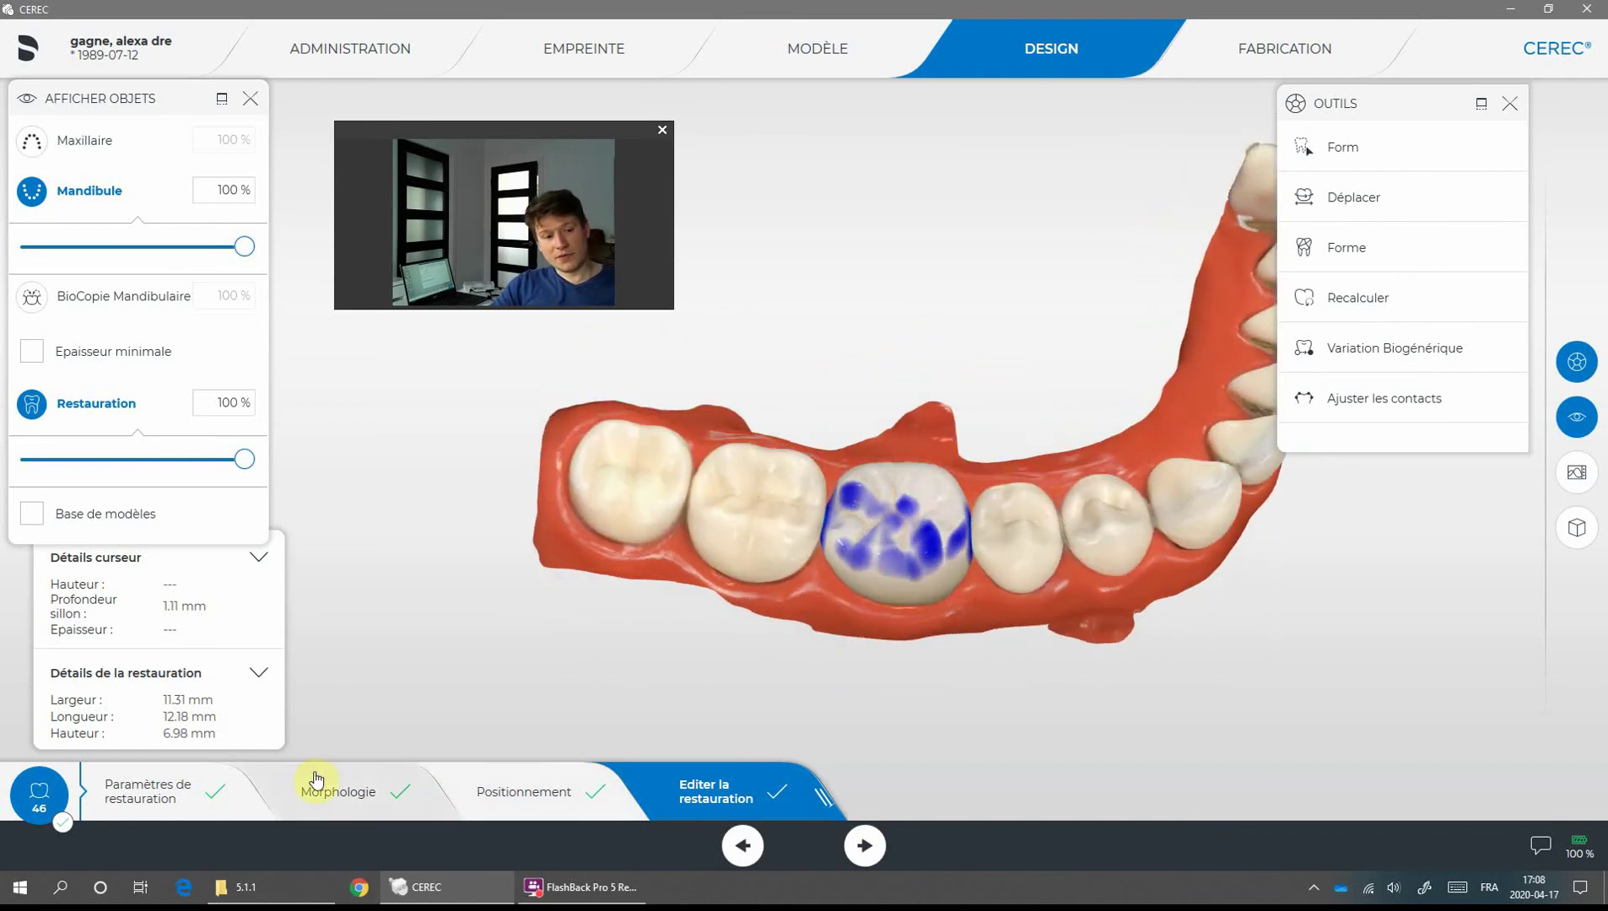
mouse_move(732, 666)
left_mouse_down()
mouse_move(756, 618)
mouse_move(741, 658)
left_mouse_up()
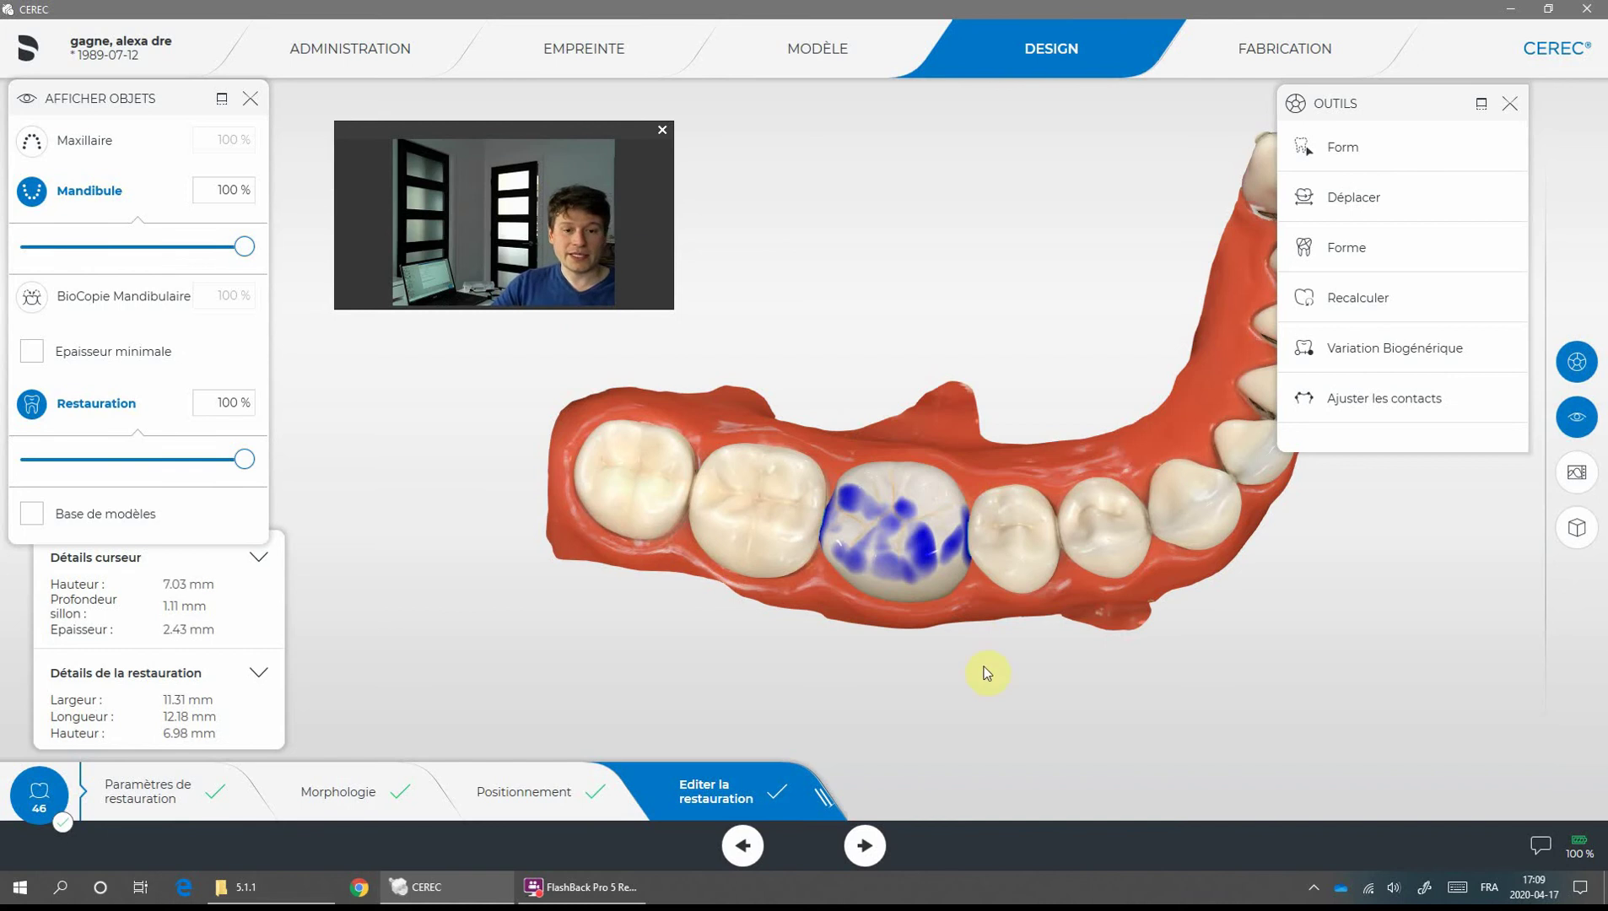
left_click_drag(984, 664, 1007, 582)
left_click_drag(964, 403, 906, 522)
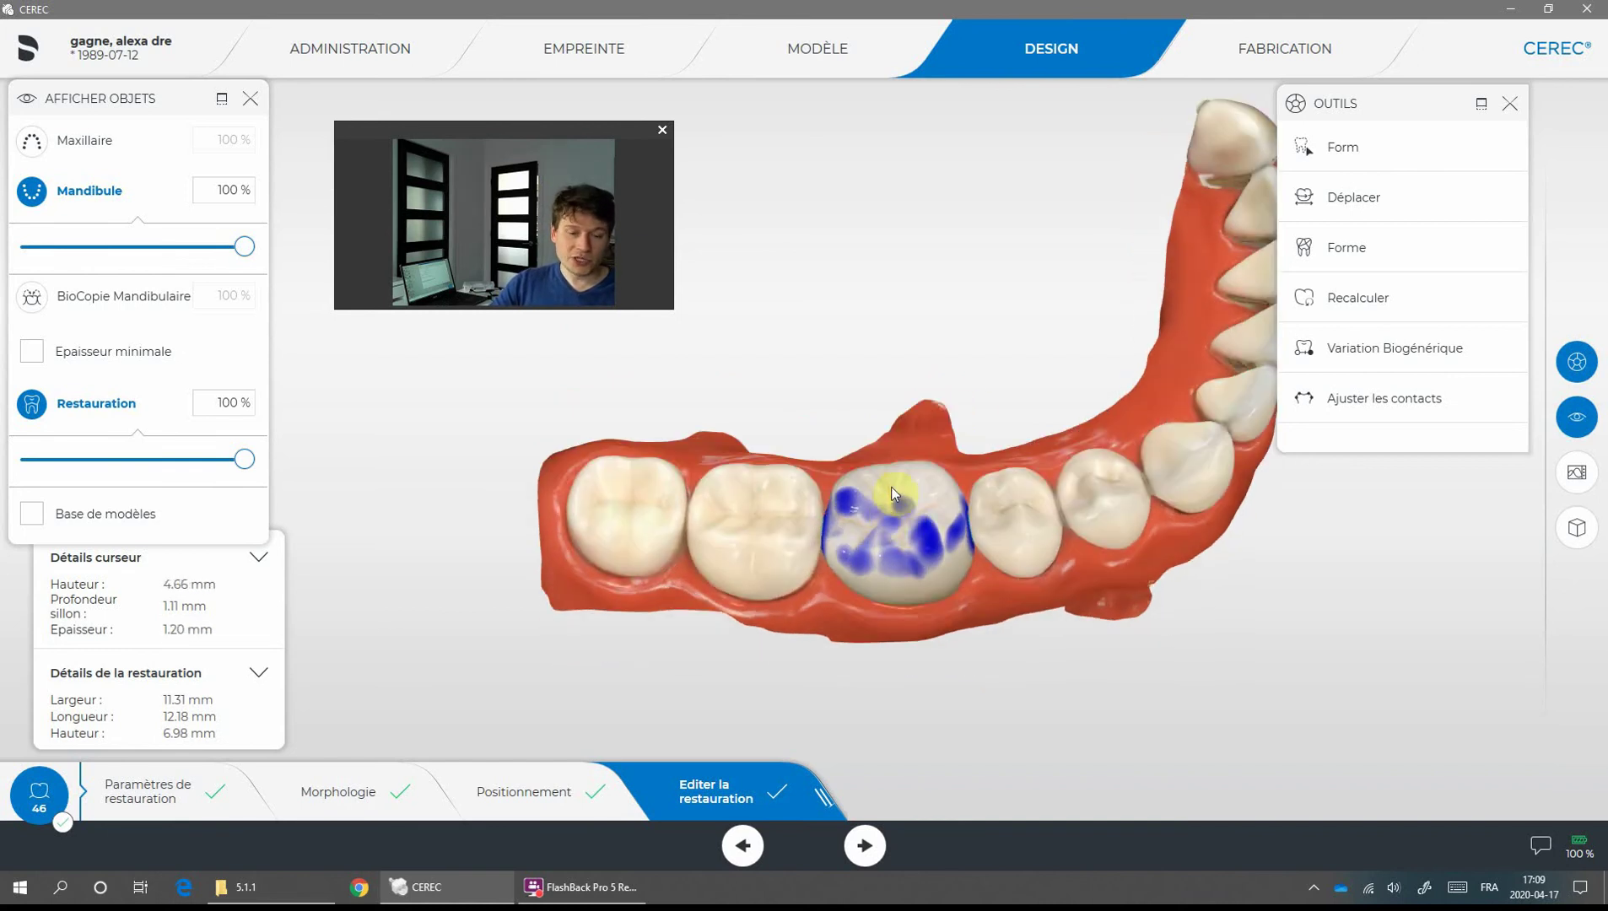
left_click_drag(960, 638, 994, 594)
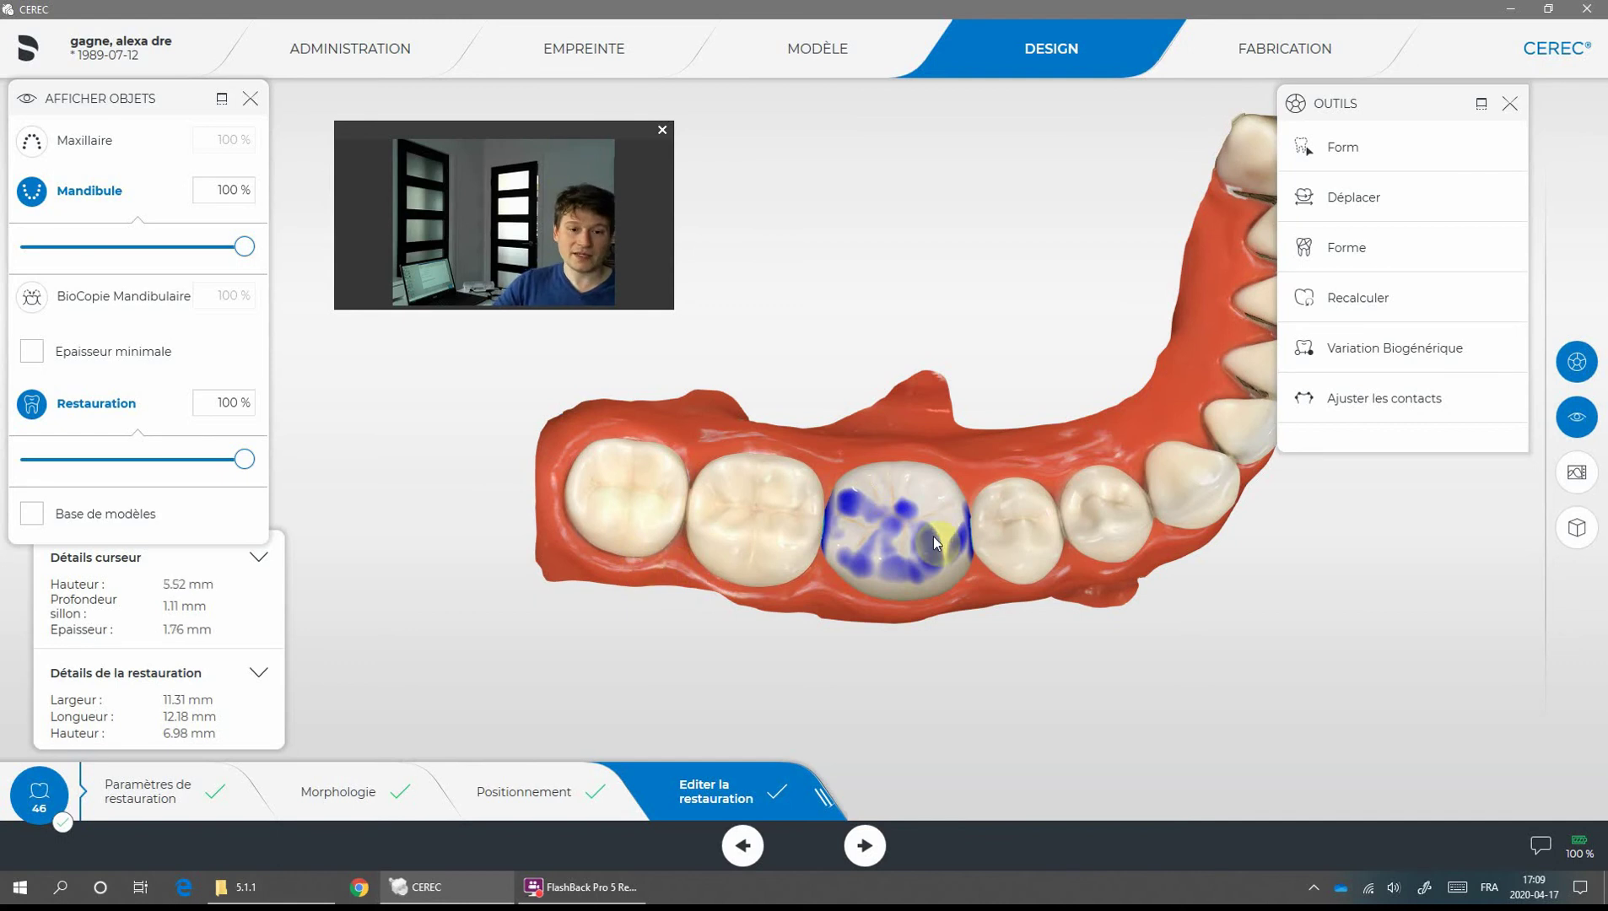
left_click_drag(952, 620, 1202, 384)
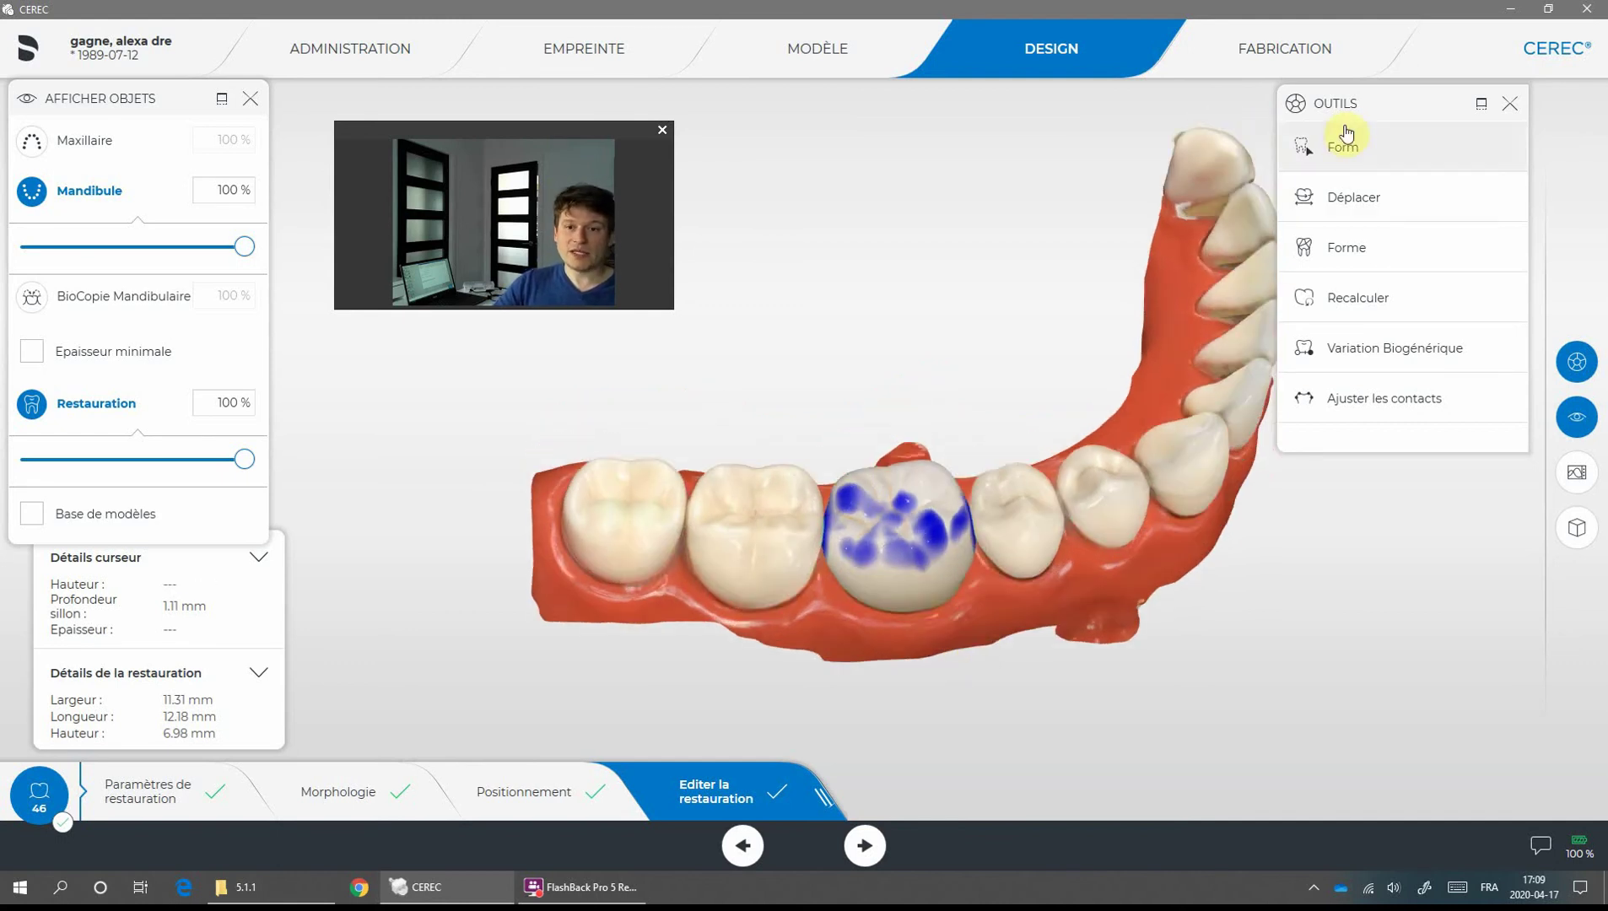
left_click_drag(1084, 395, 1066, 424)
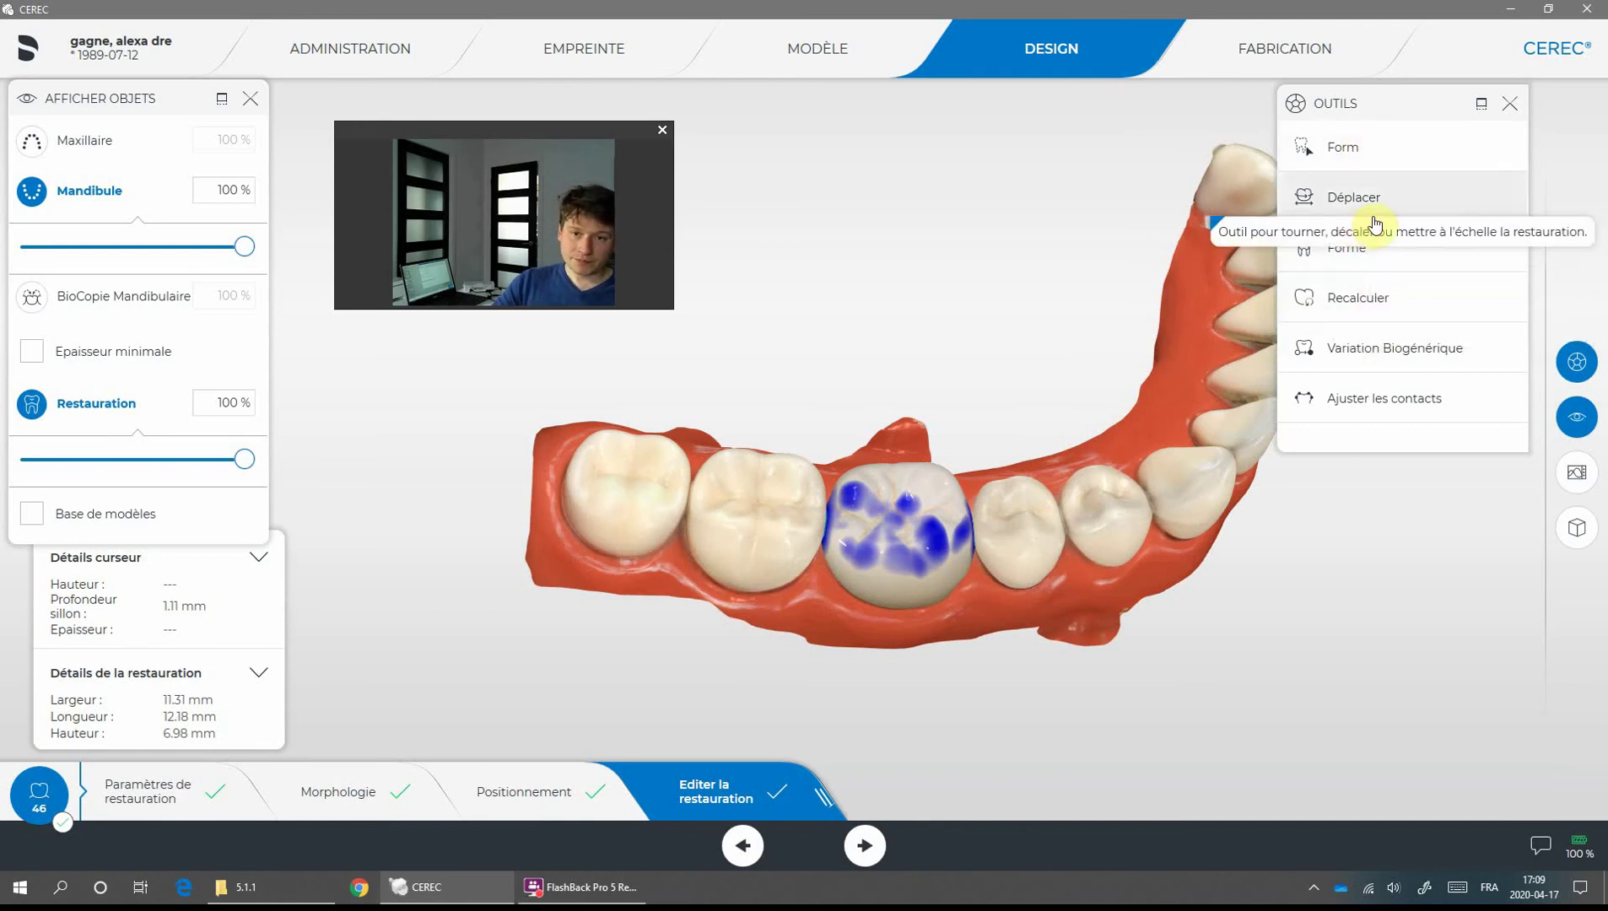
Reshape the central occlusal surface of crown 46 with the anatomical Forme tool in 2 directions
left_click(1363, 156)
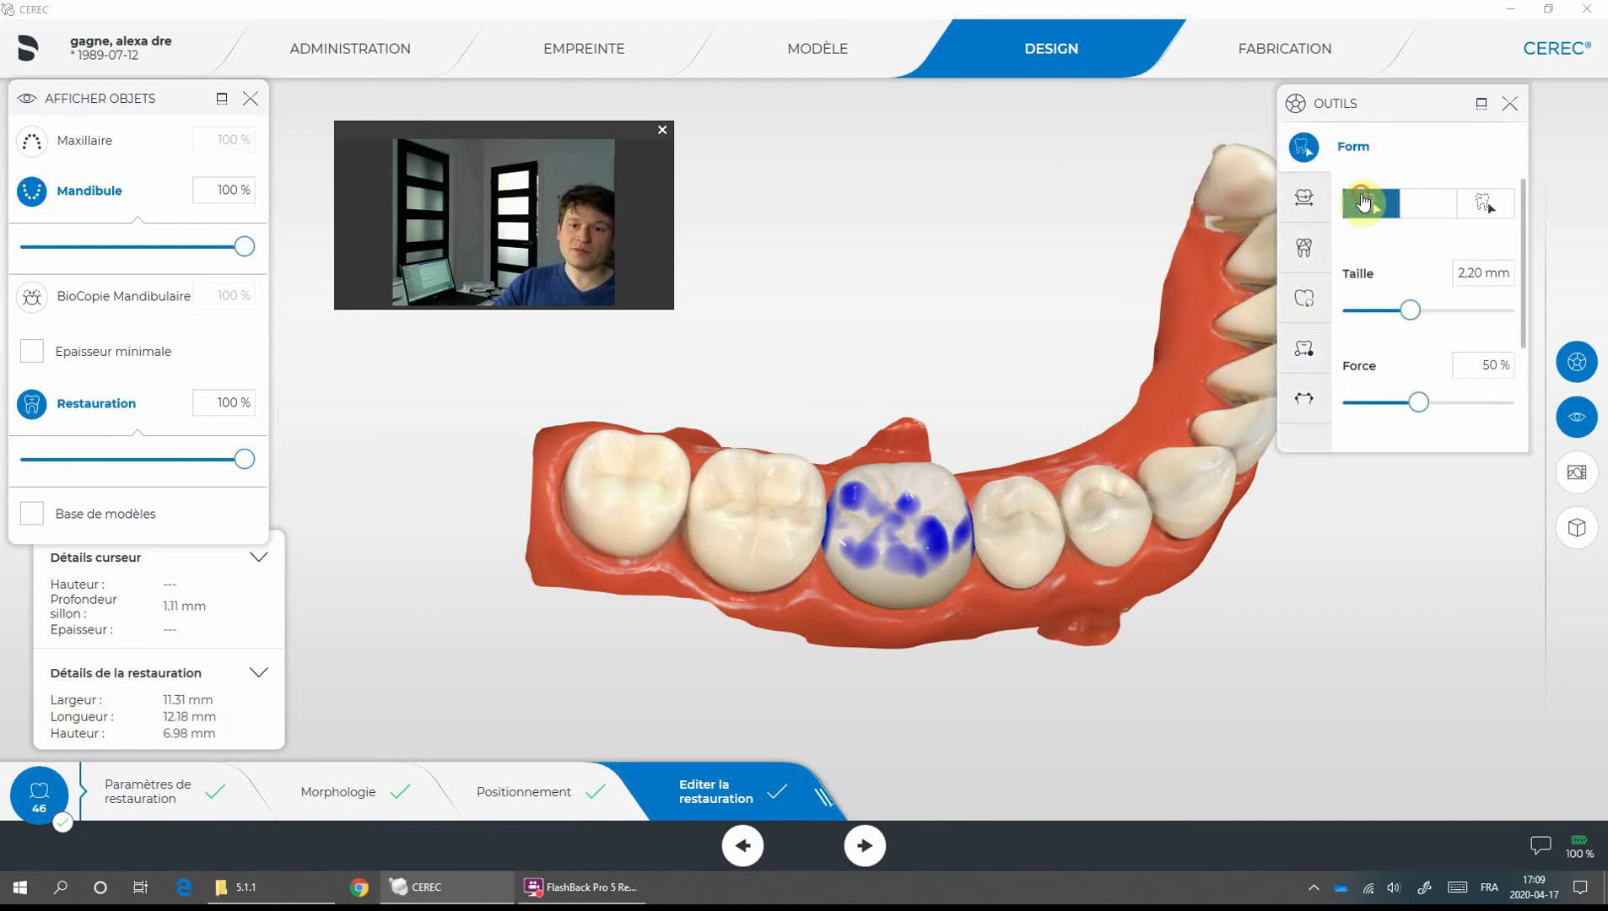
left_click(1311, 244)
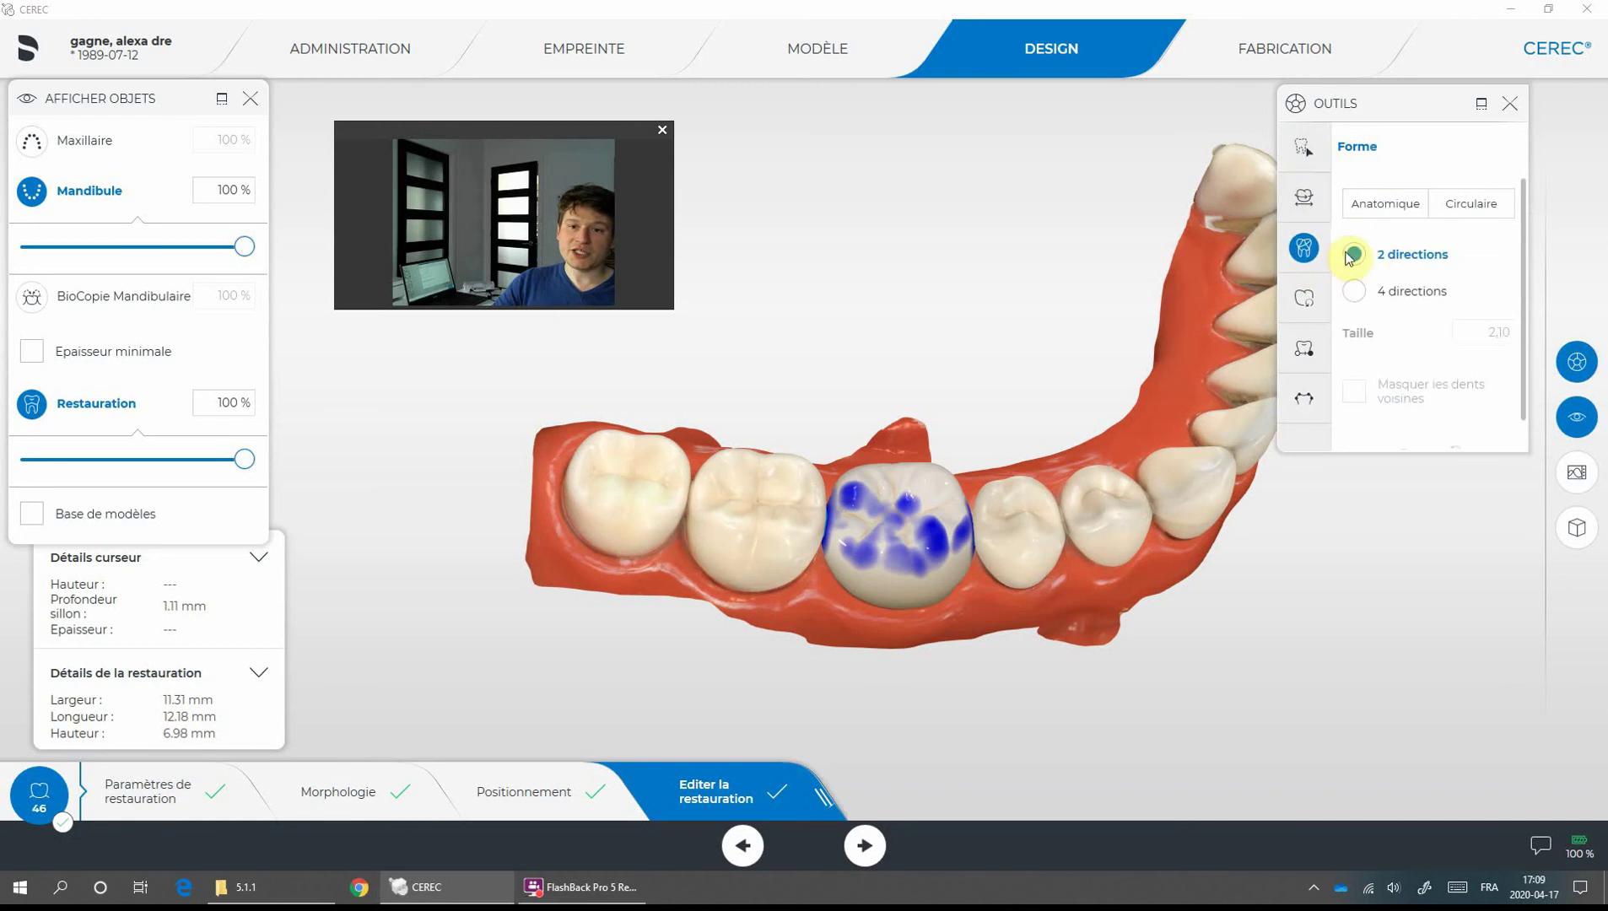
left_click(1407, 207)
left_click_drag(905, 537, 906, 518)
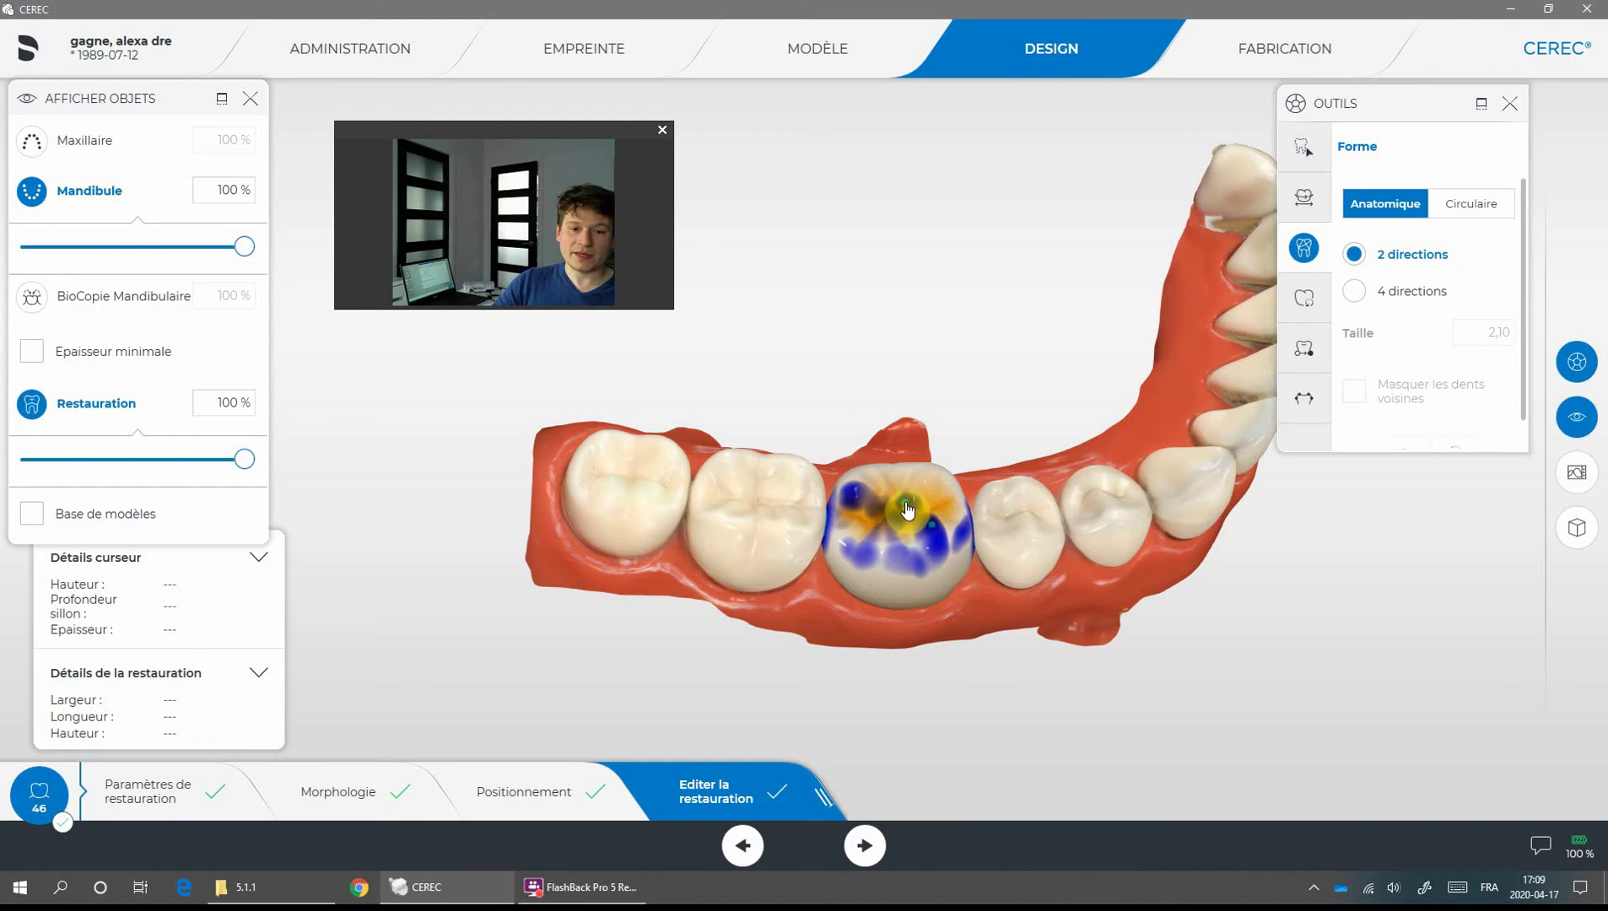
Show the maxillary model at 35 % opacity and examine its occlusion with crown 46 through it
left_click_drag(1001, 569, 1047, 560)
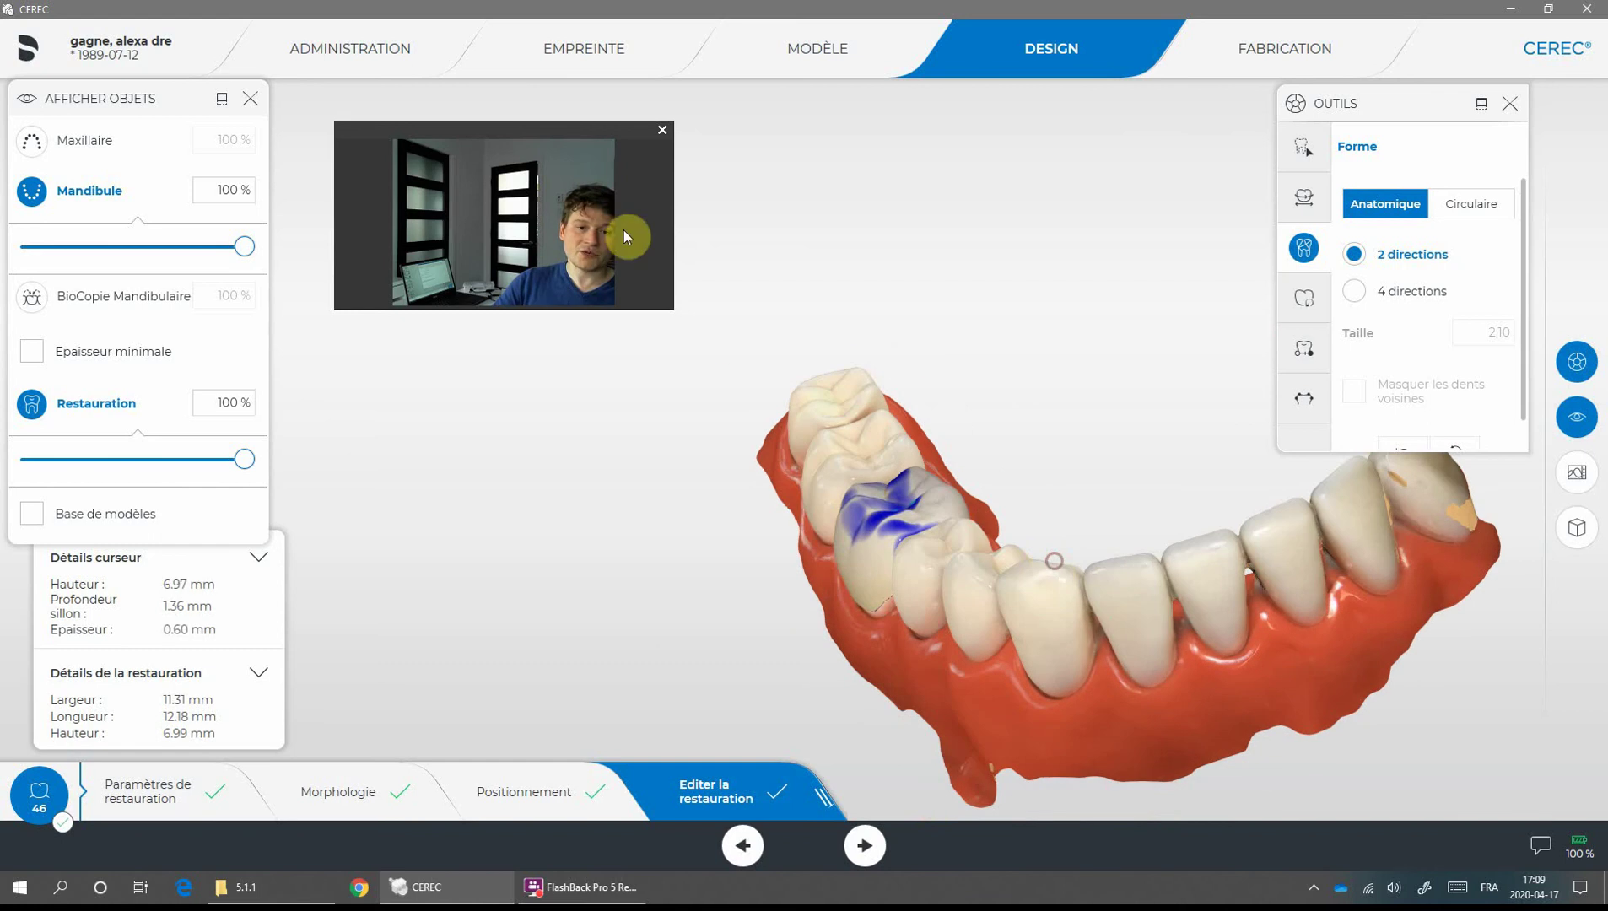
left_click(81, 156)
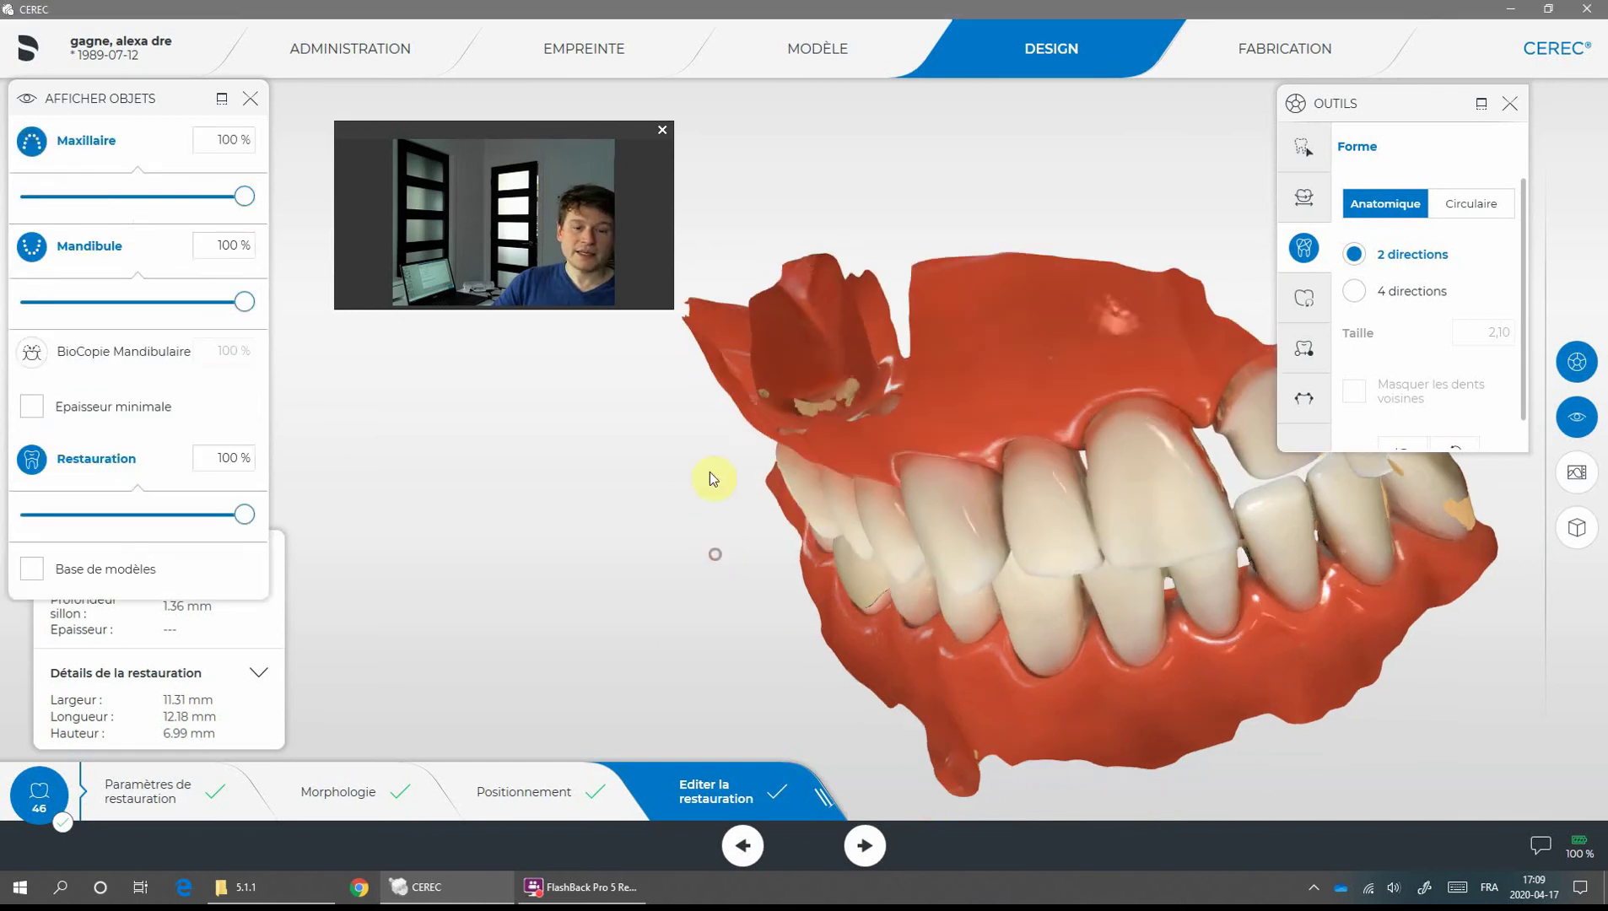
scroll(683, 419, "up", 3)
mouse_move(710, 467)
left_mouse_down()
mouse_move(765, 459)
mouse_move(681, 460)
left_mouse_up()
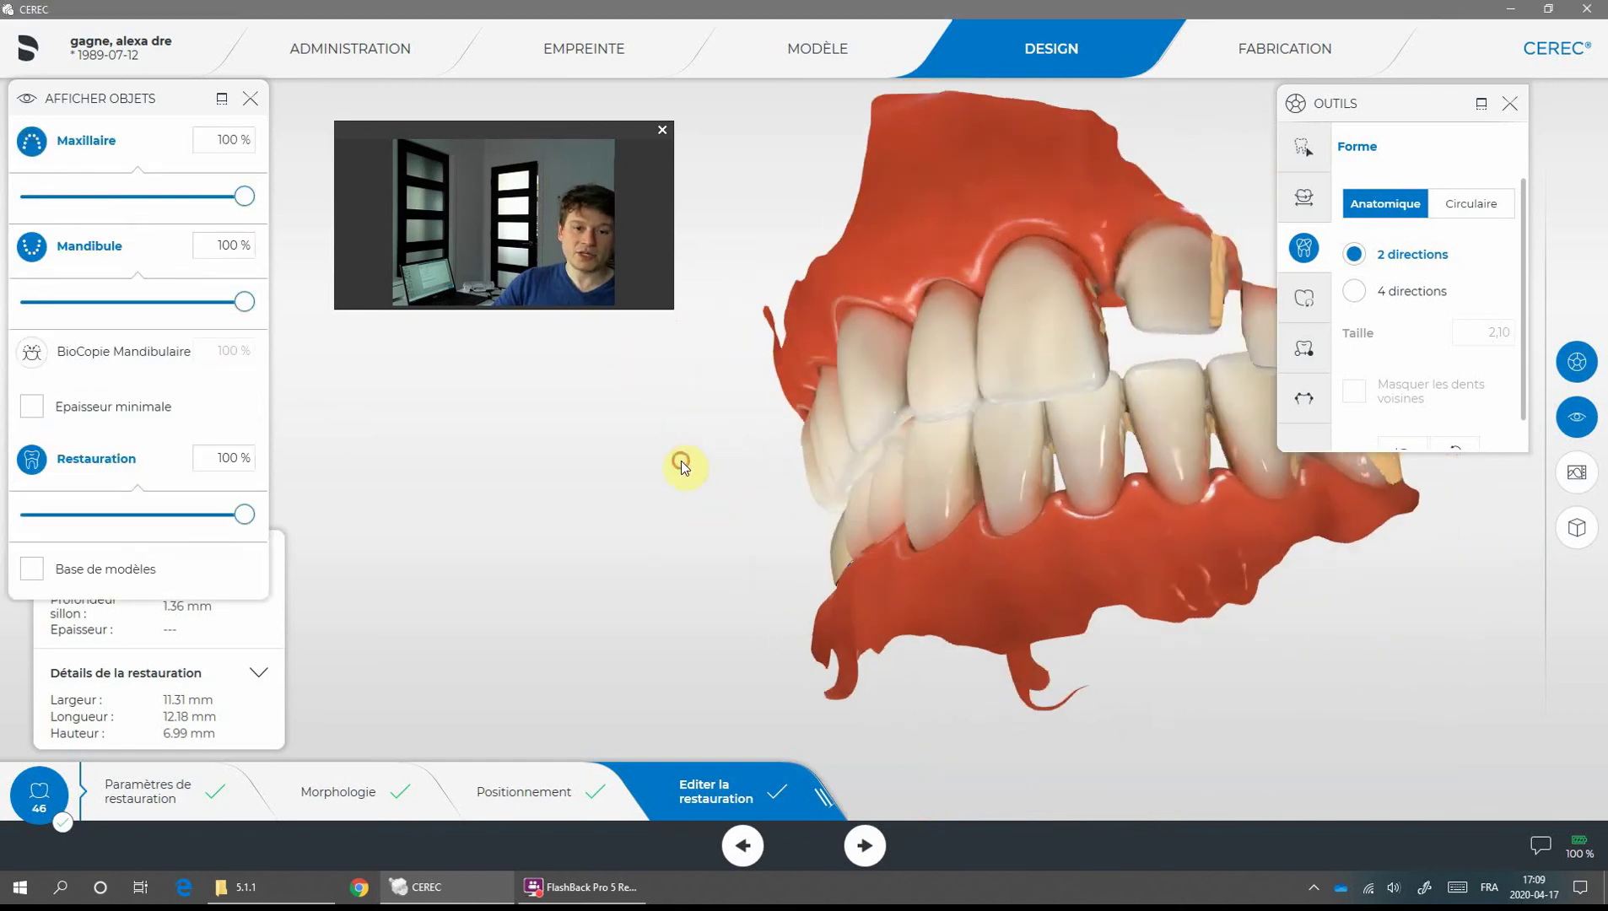
left_click_drag(894, 558, 537, 415)
left_click_drag(244, 196, 63, 218)
left_click_drag(793, 258, 940, 574)
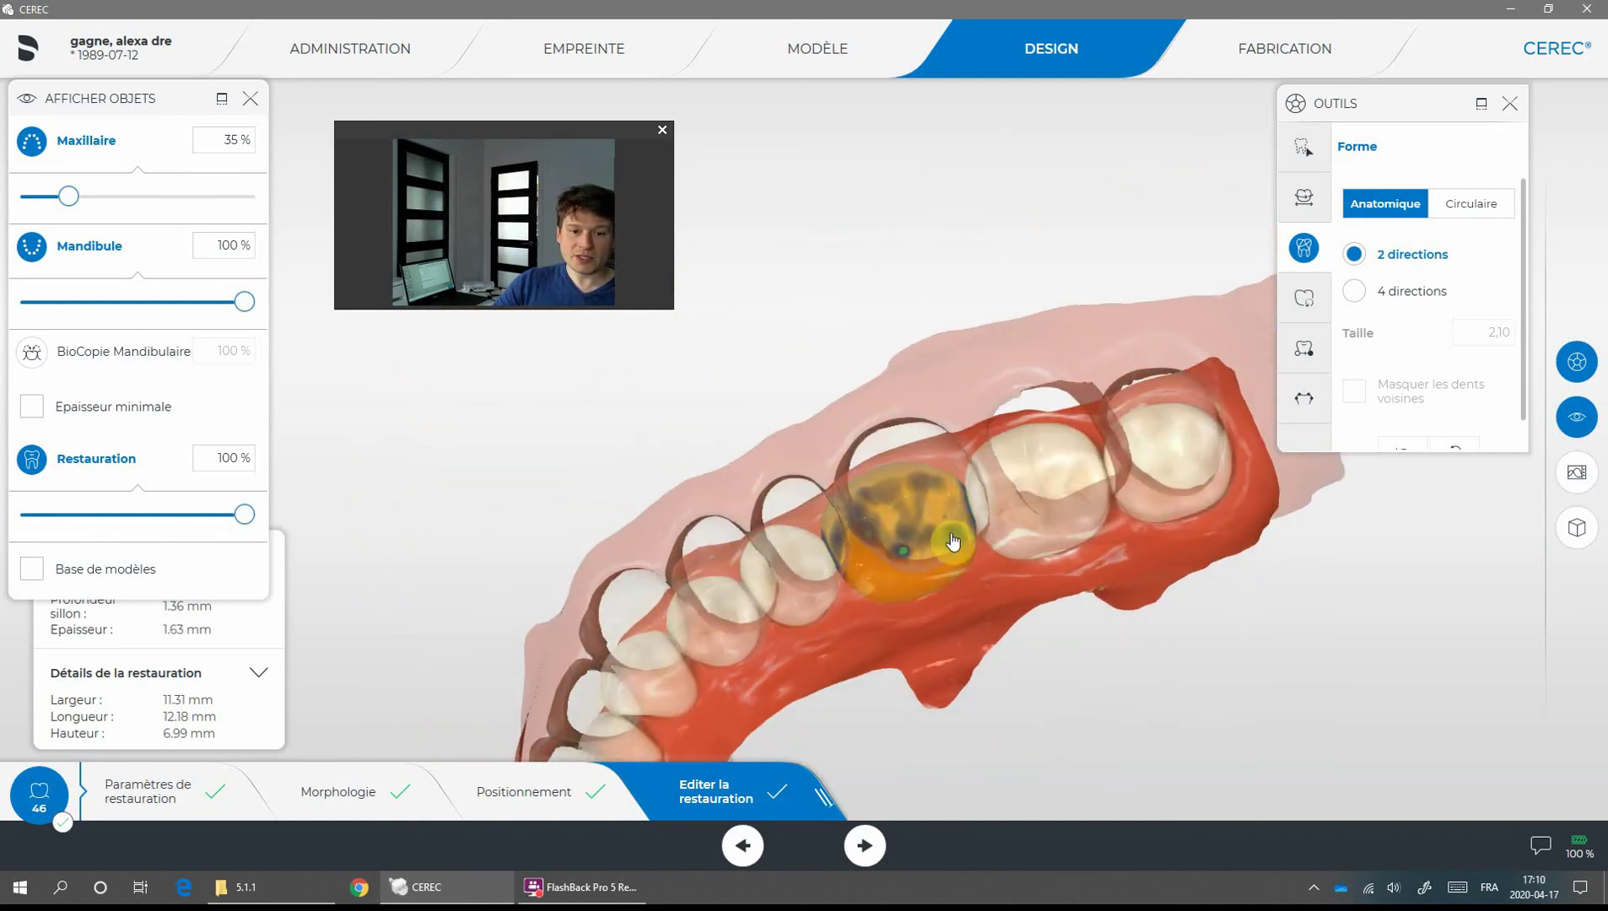
Add material to the distolingual occlusal area of crown 46 with the Form tool's Ajouter option at a size of 1,90 mm
left_click(1303, 145)
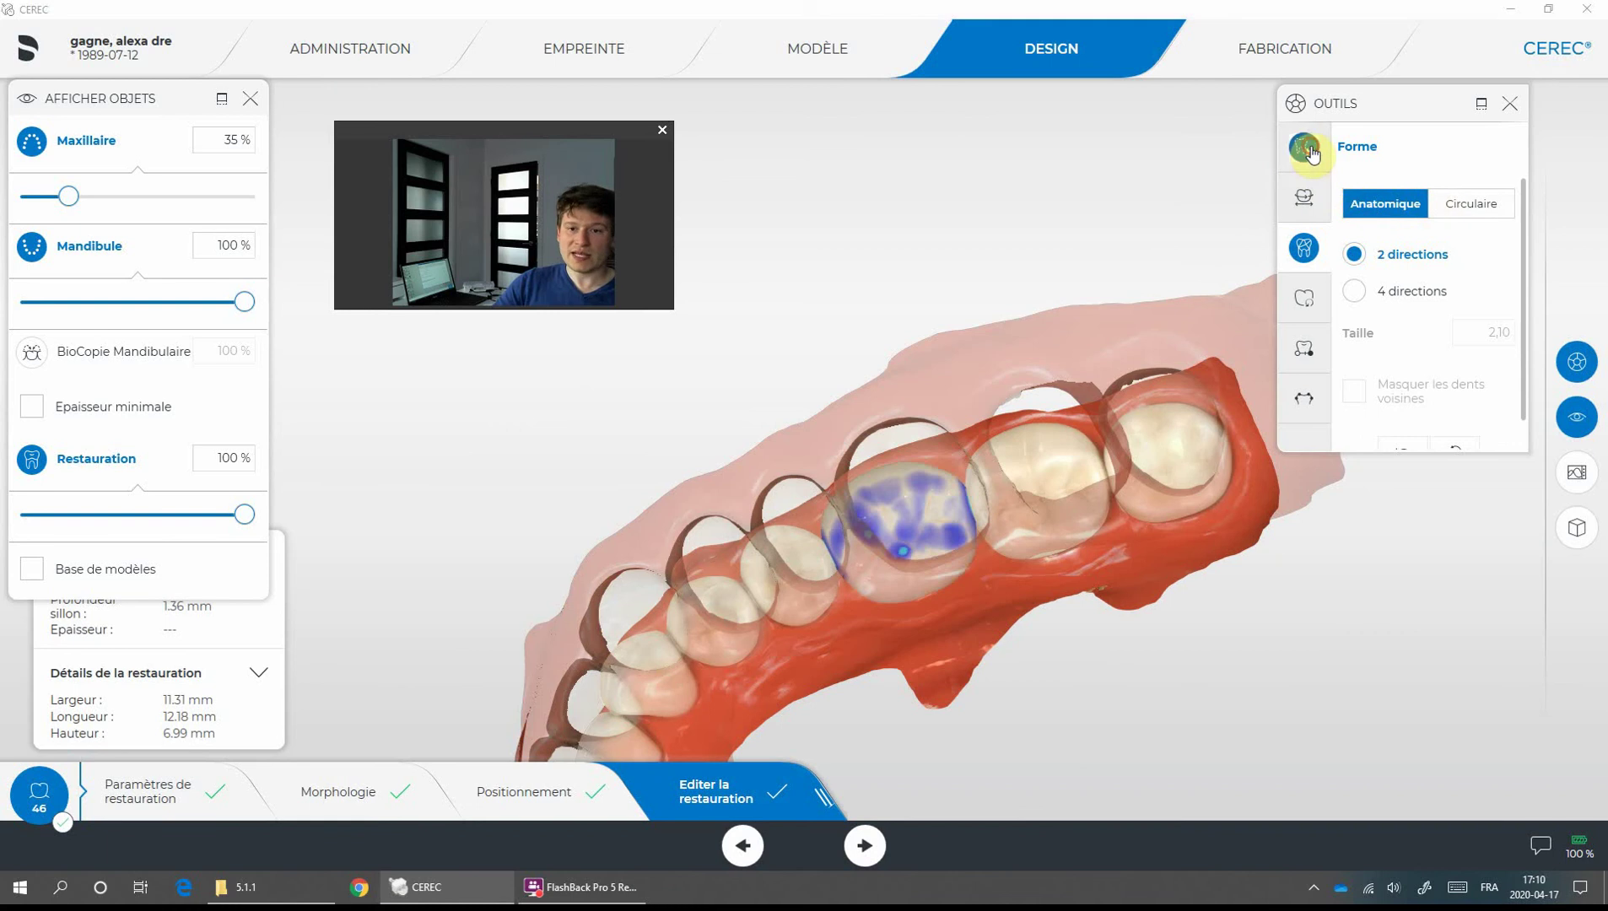
left_click(1373, 207)
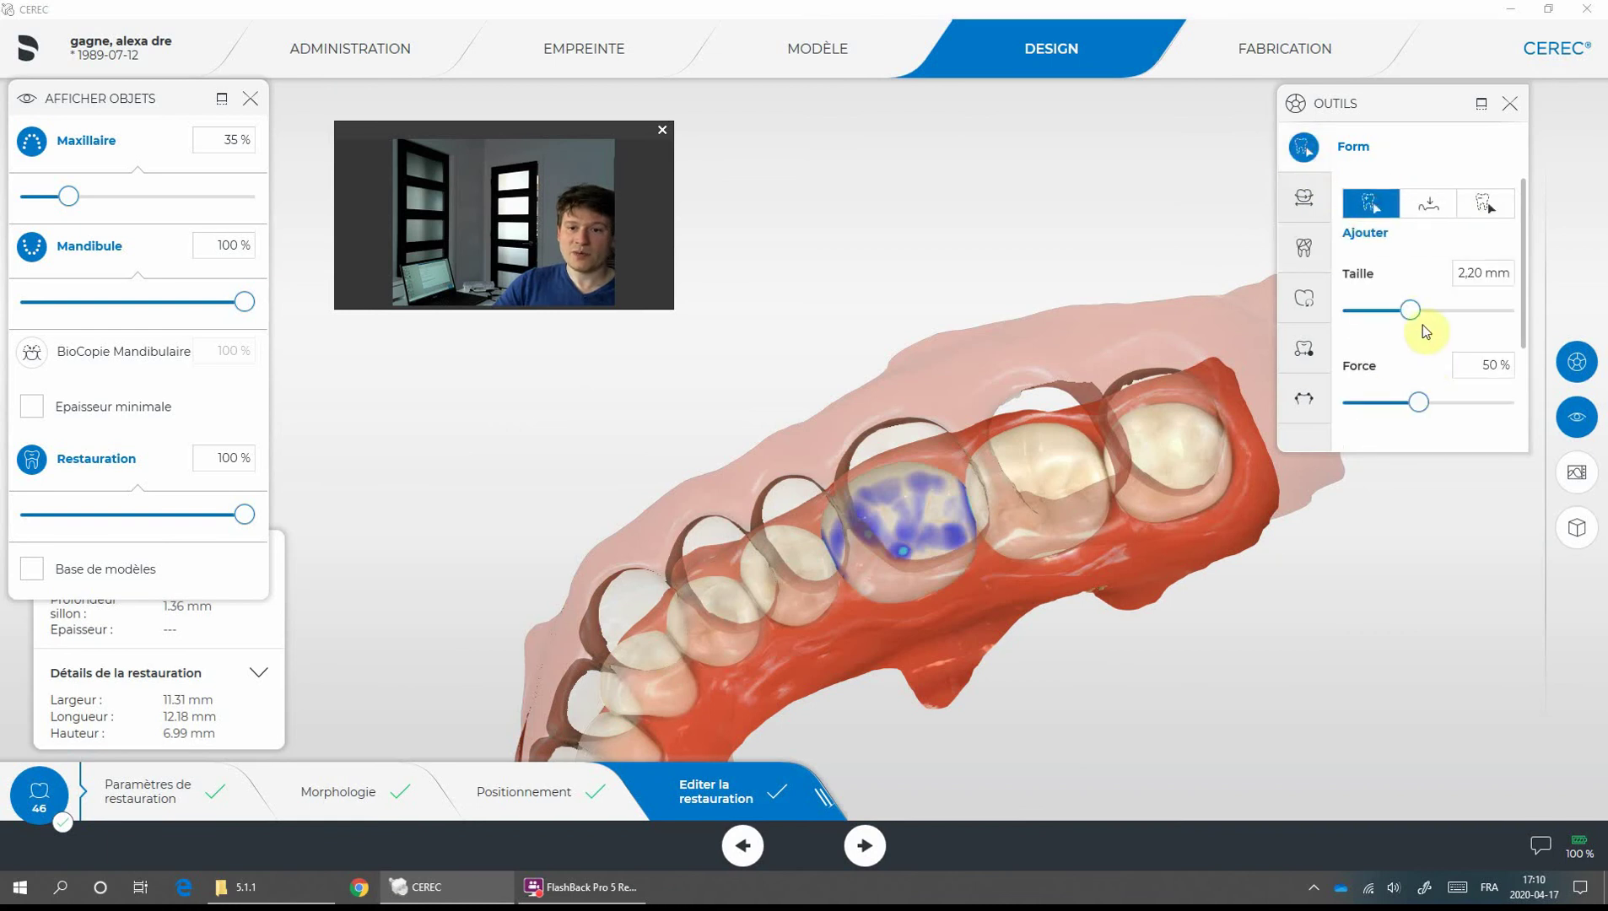
left_click_drag(1410, 311, 1399, 311)
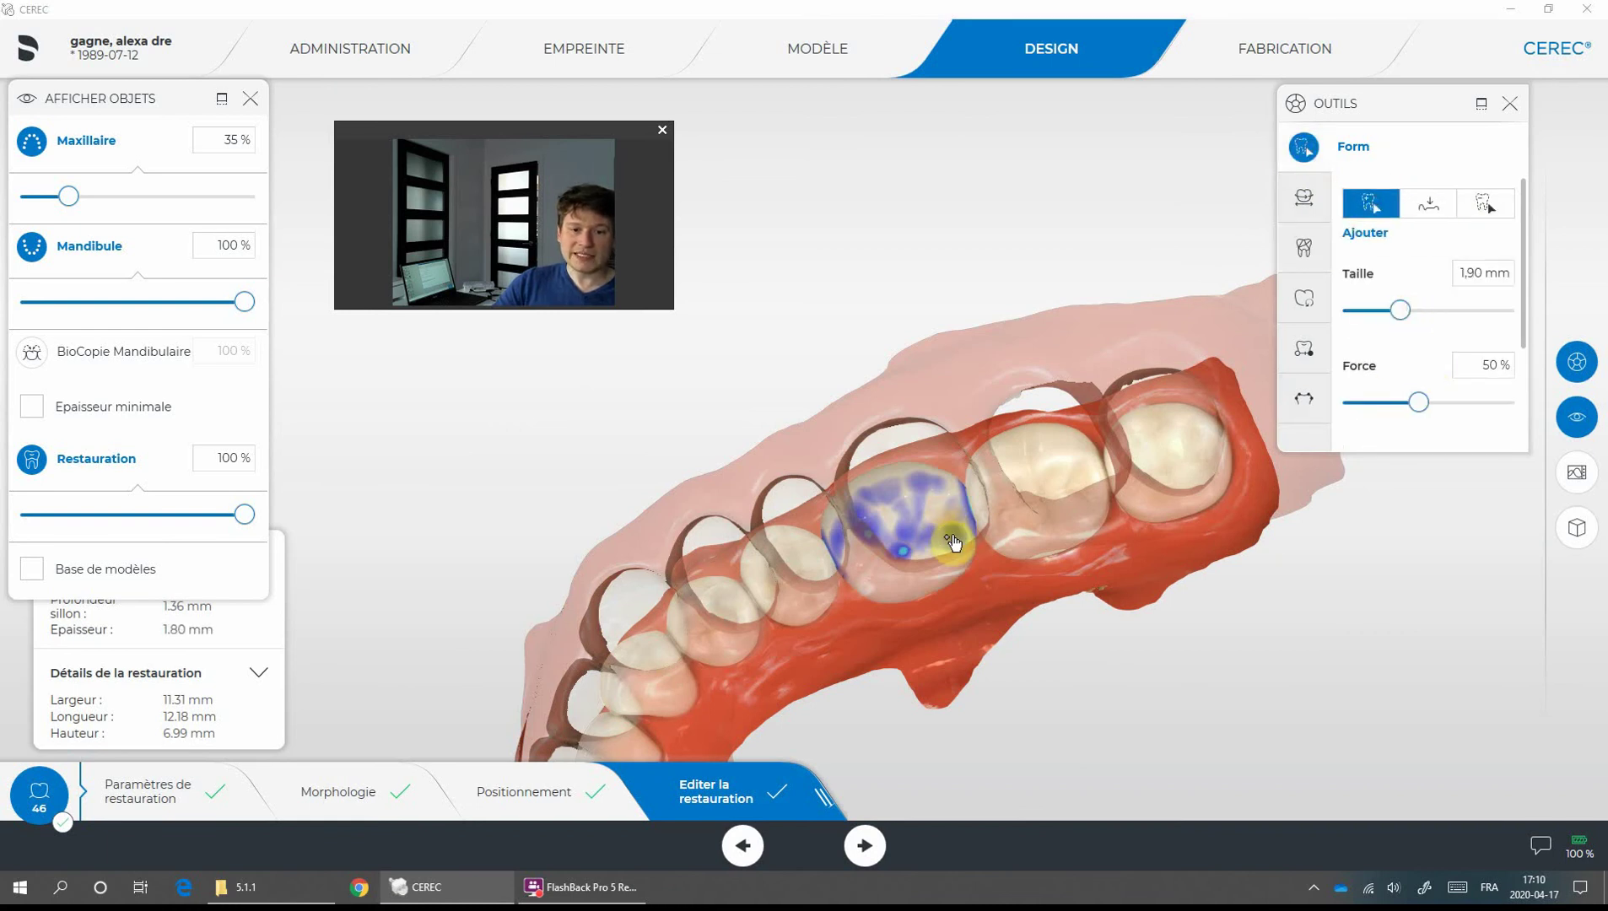
left_click_drag(954, 545, 954, 540)
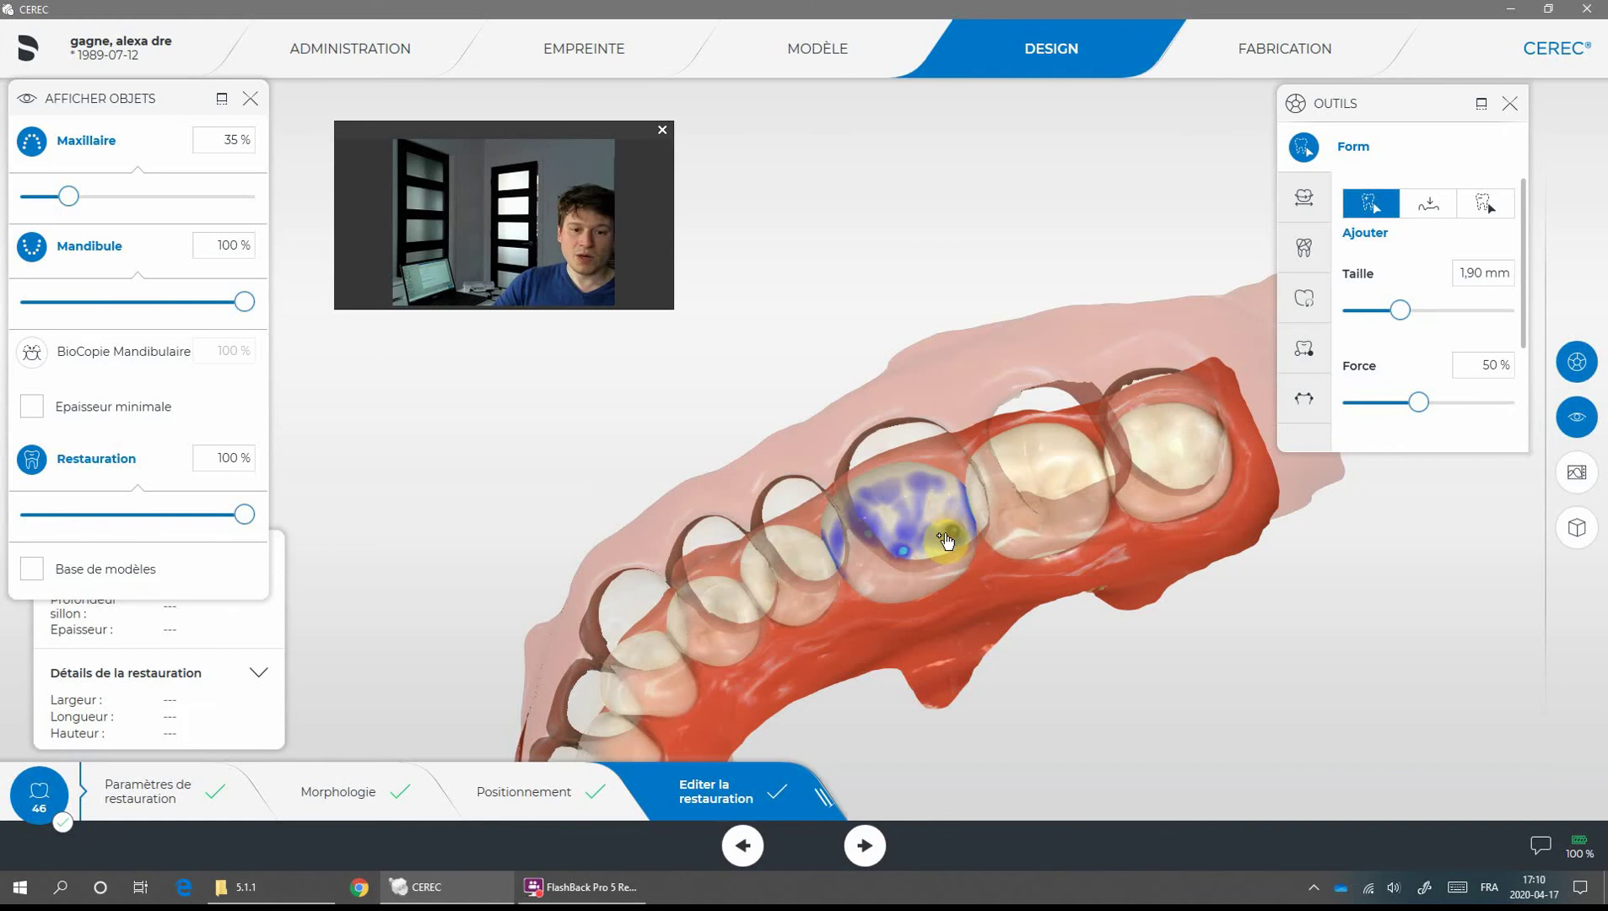
Examine crown 46 against the transparent maxilla from the side and shrink the Afficher objets panel
right_click_drag(979, 344, 1206, 460)
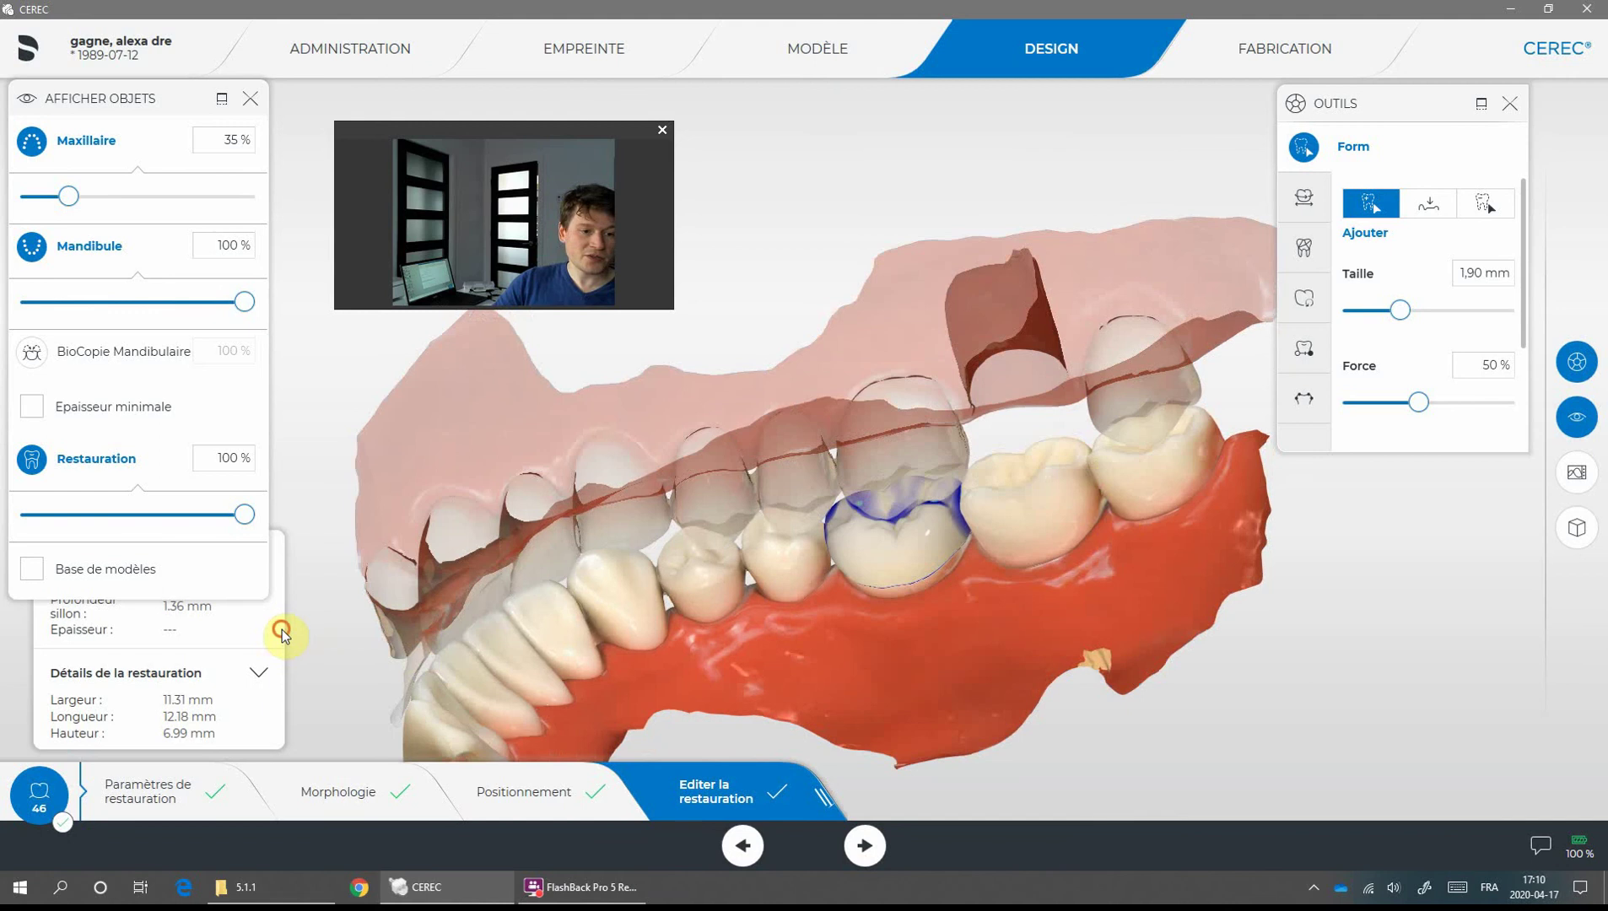
left_click(219, 102)
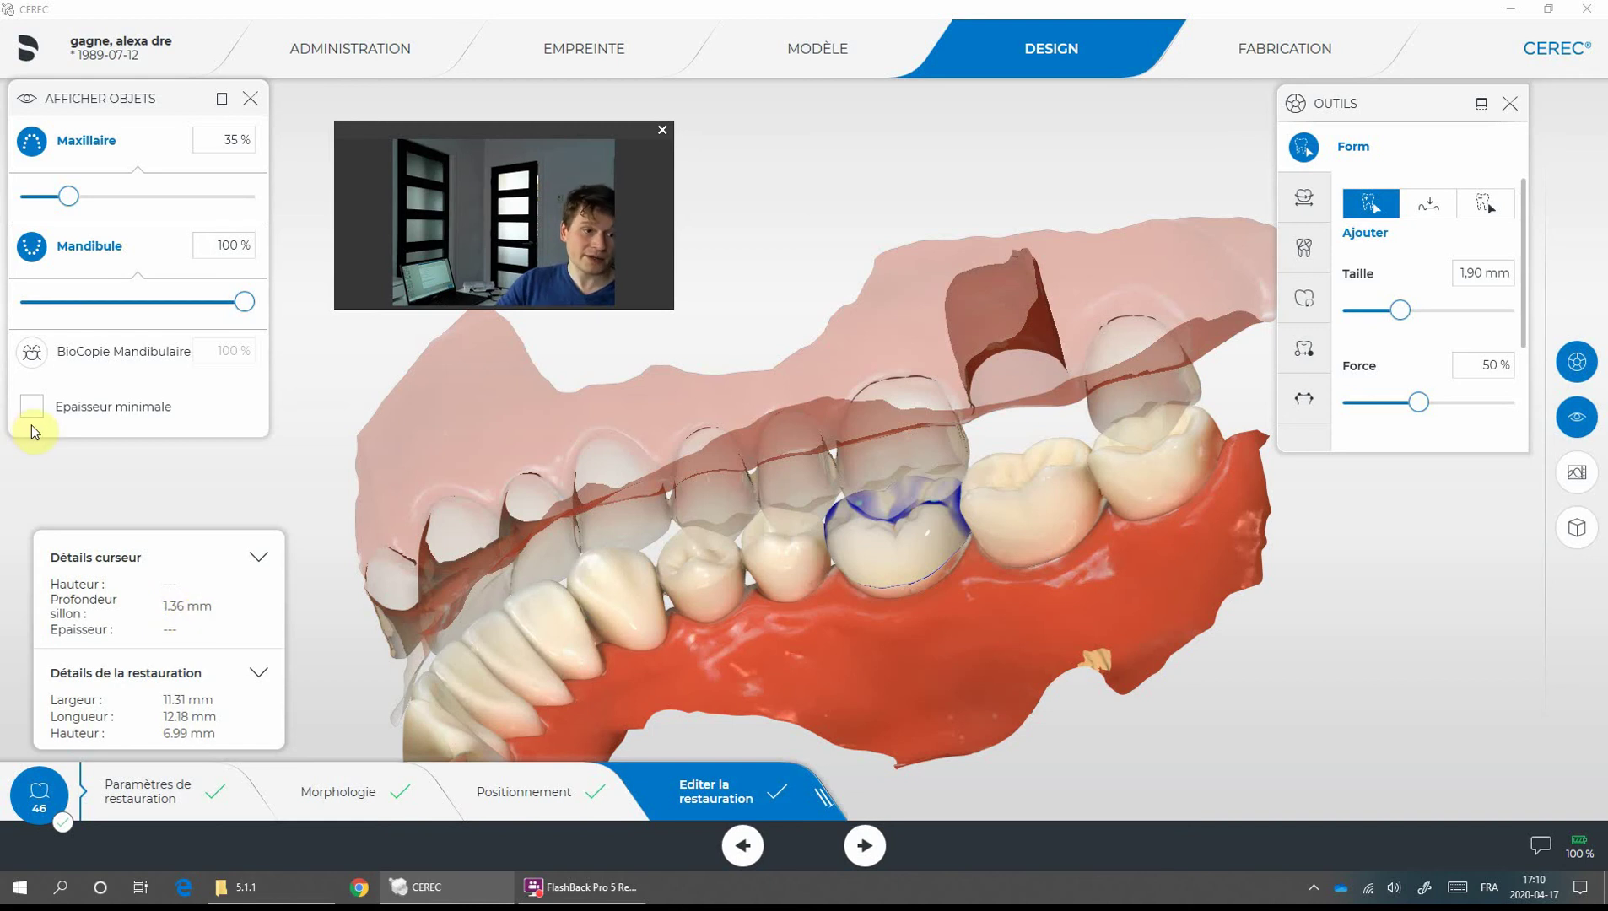
Hide the maxillary model and inspect crown 46 with the Epaisseur minimale display temporarily enabled
left_click(32, 246)
left_click(33, 244)
left_click(34, 144)
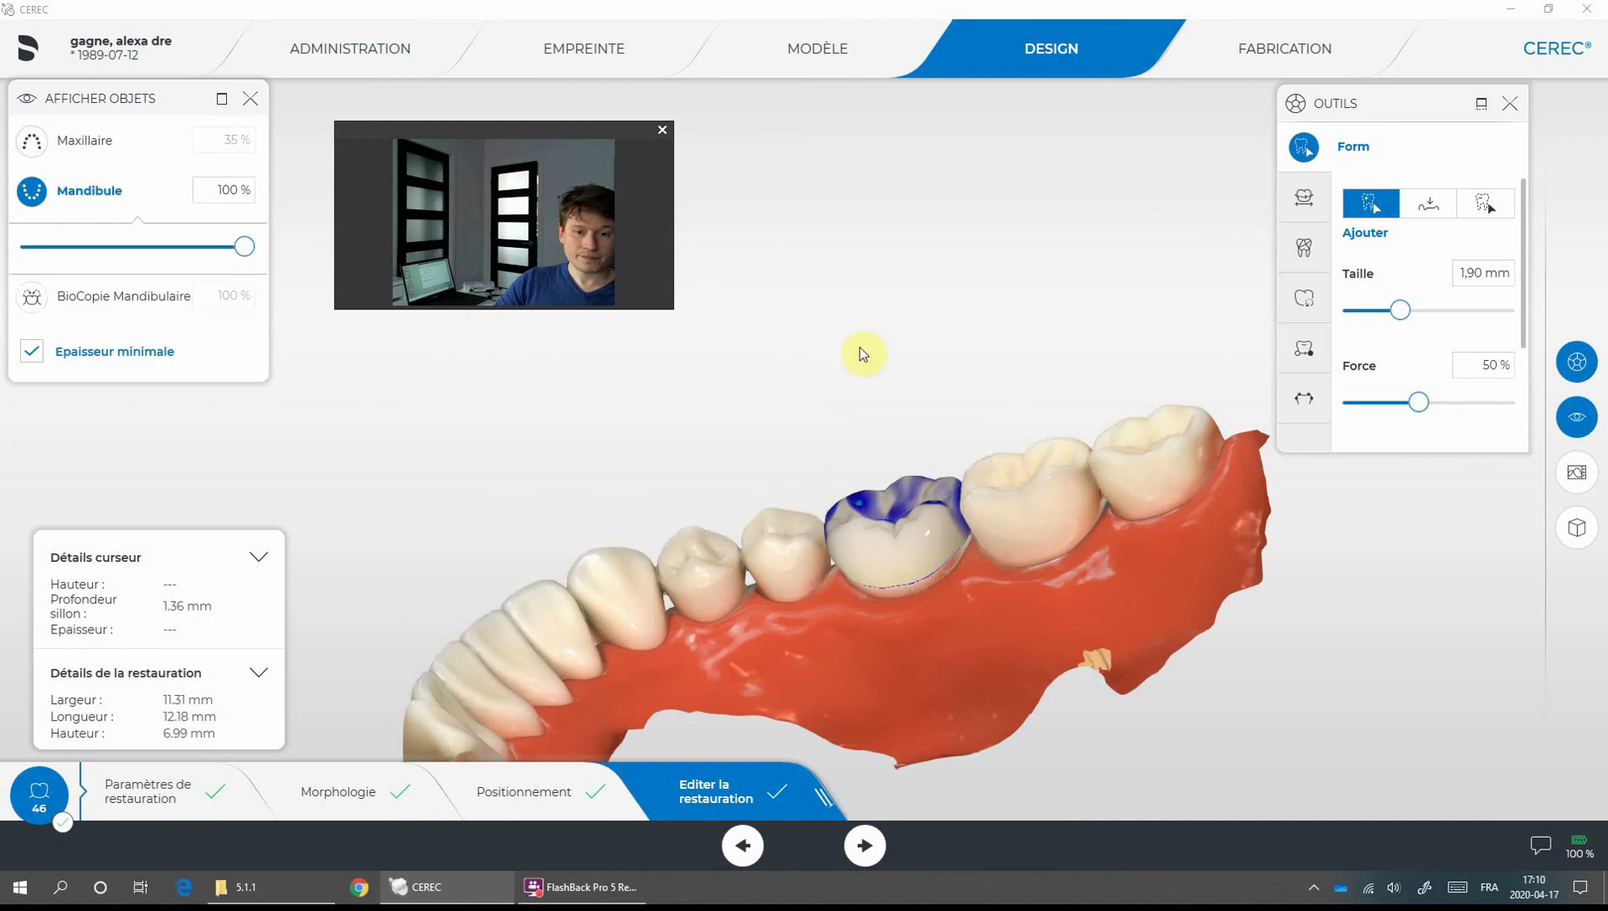
left_click_drag(895, 317, 331, 554)
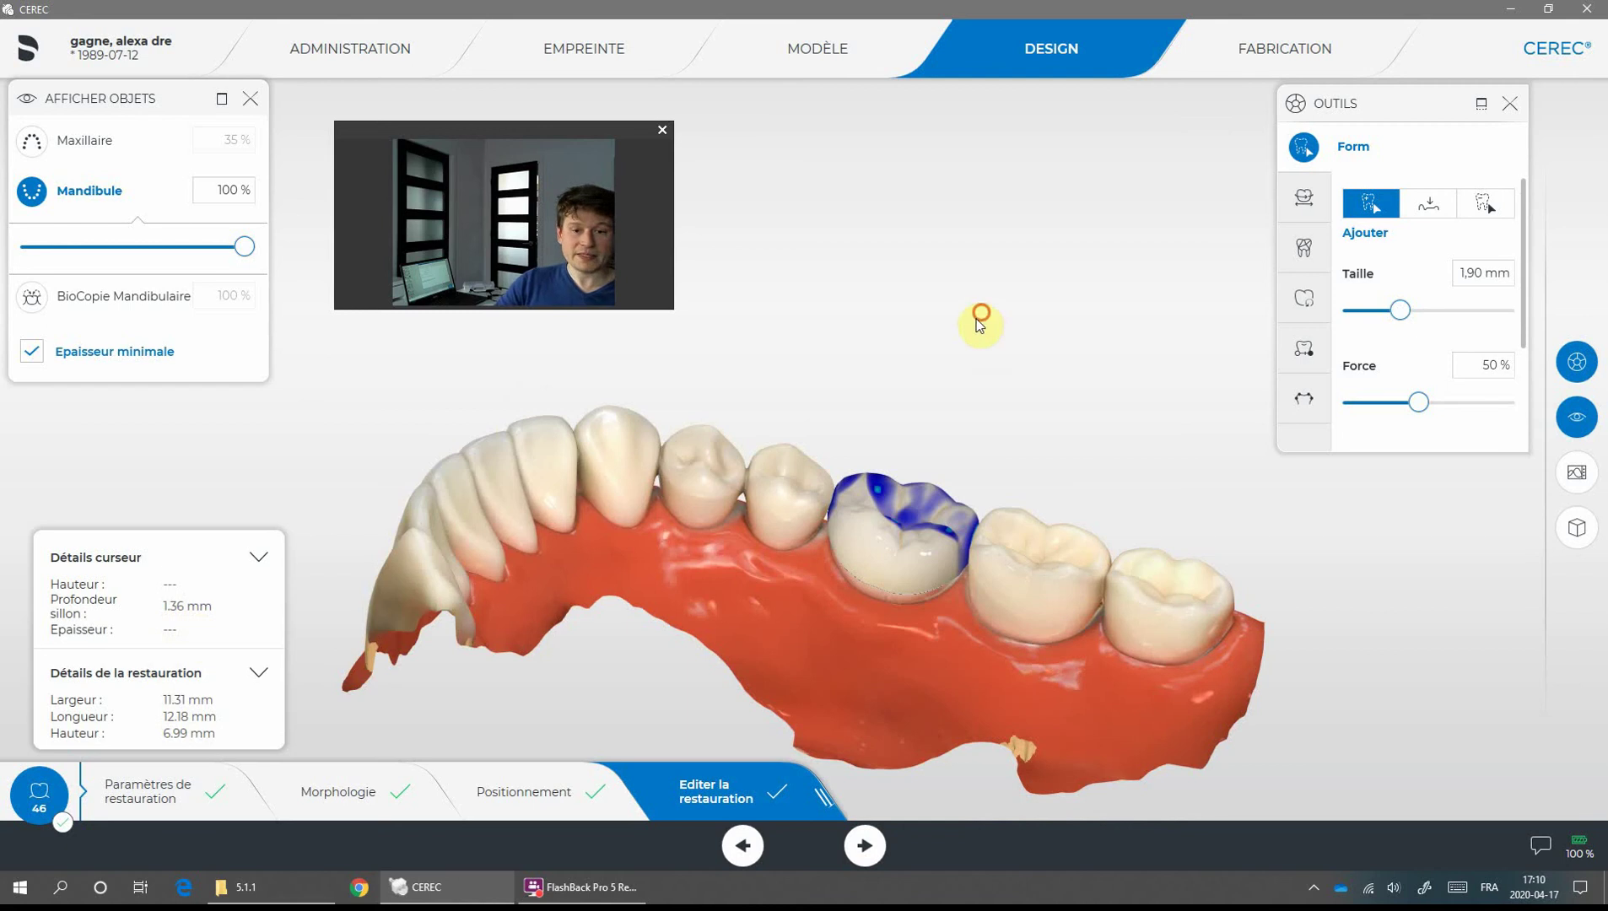
left_click_drag(977, 319, 461, 588)
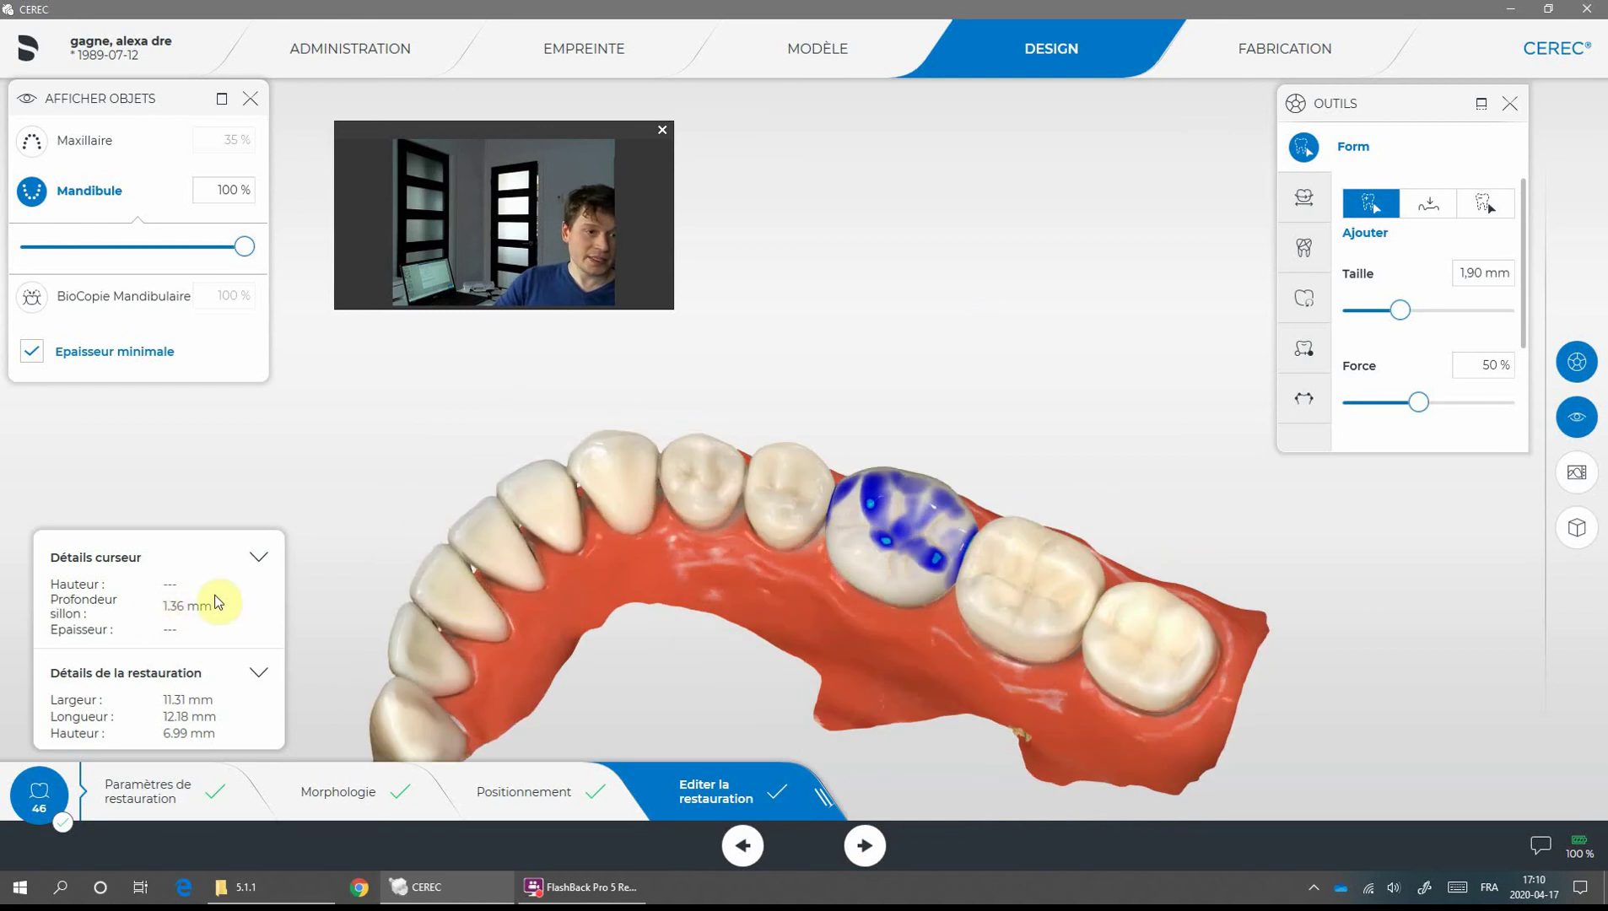
left_click(34, 352)
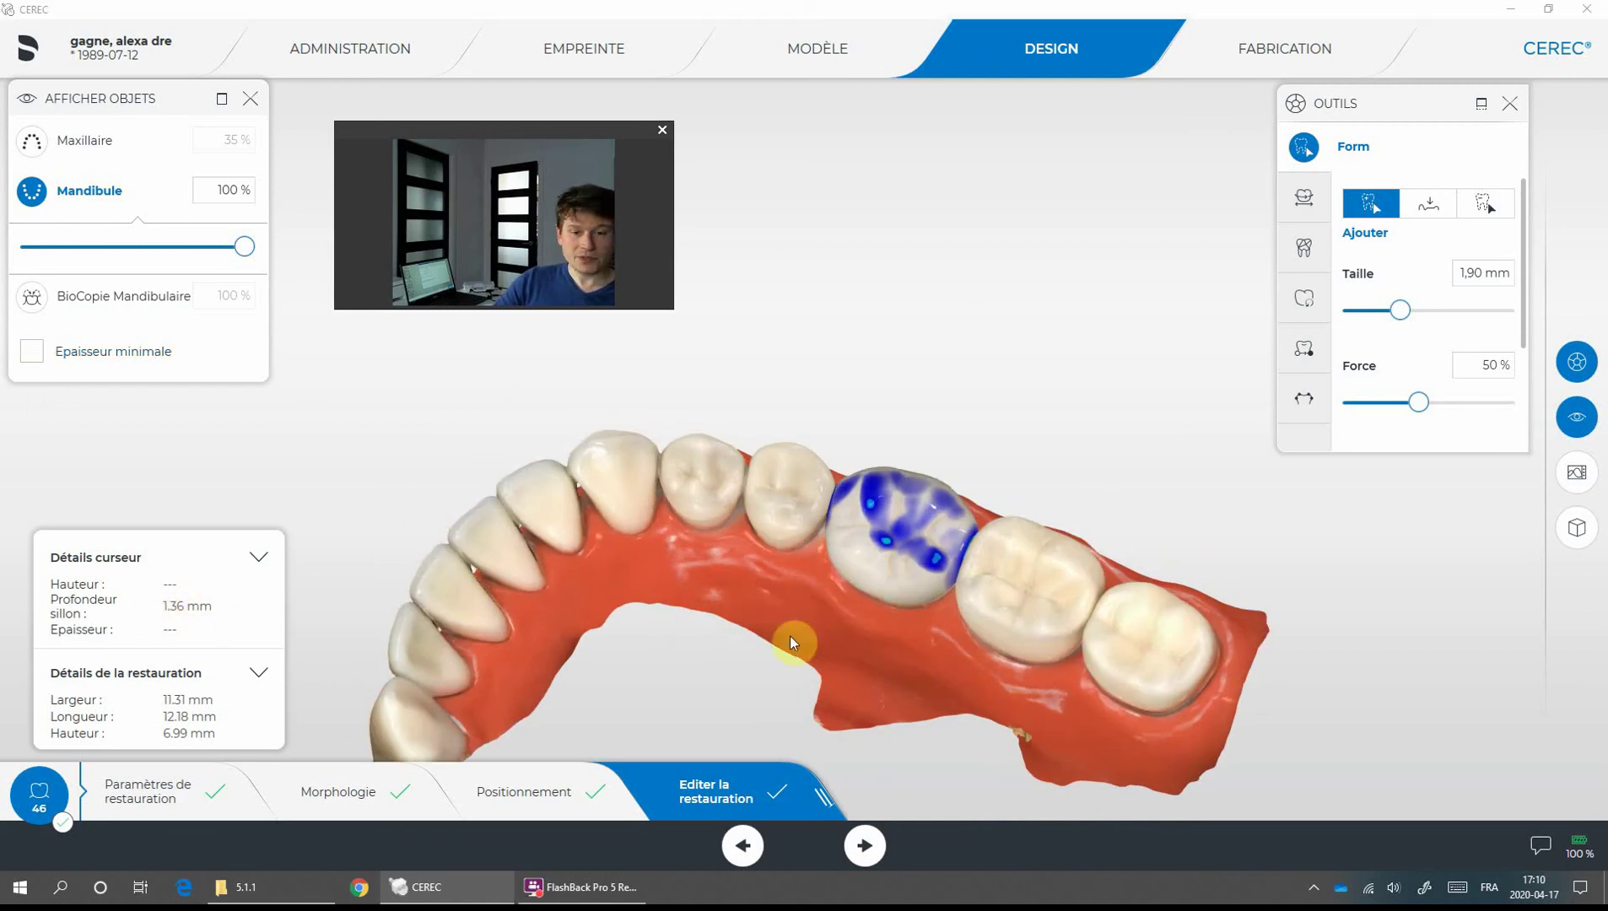
Examine crown 46 and its adjacent teeth from the occlusal, buccal and lingual sides
left_click_drag(790, 641, 1109, 638)
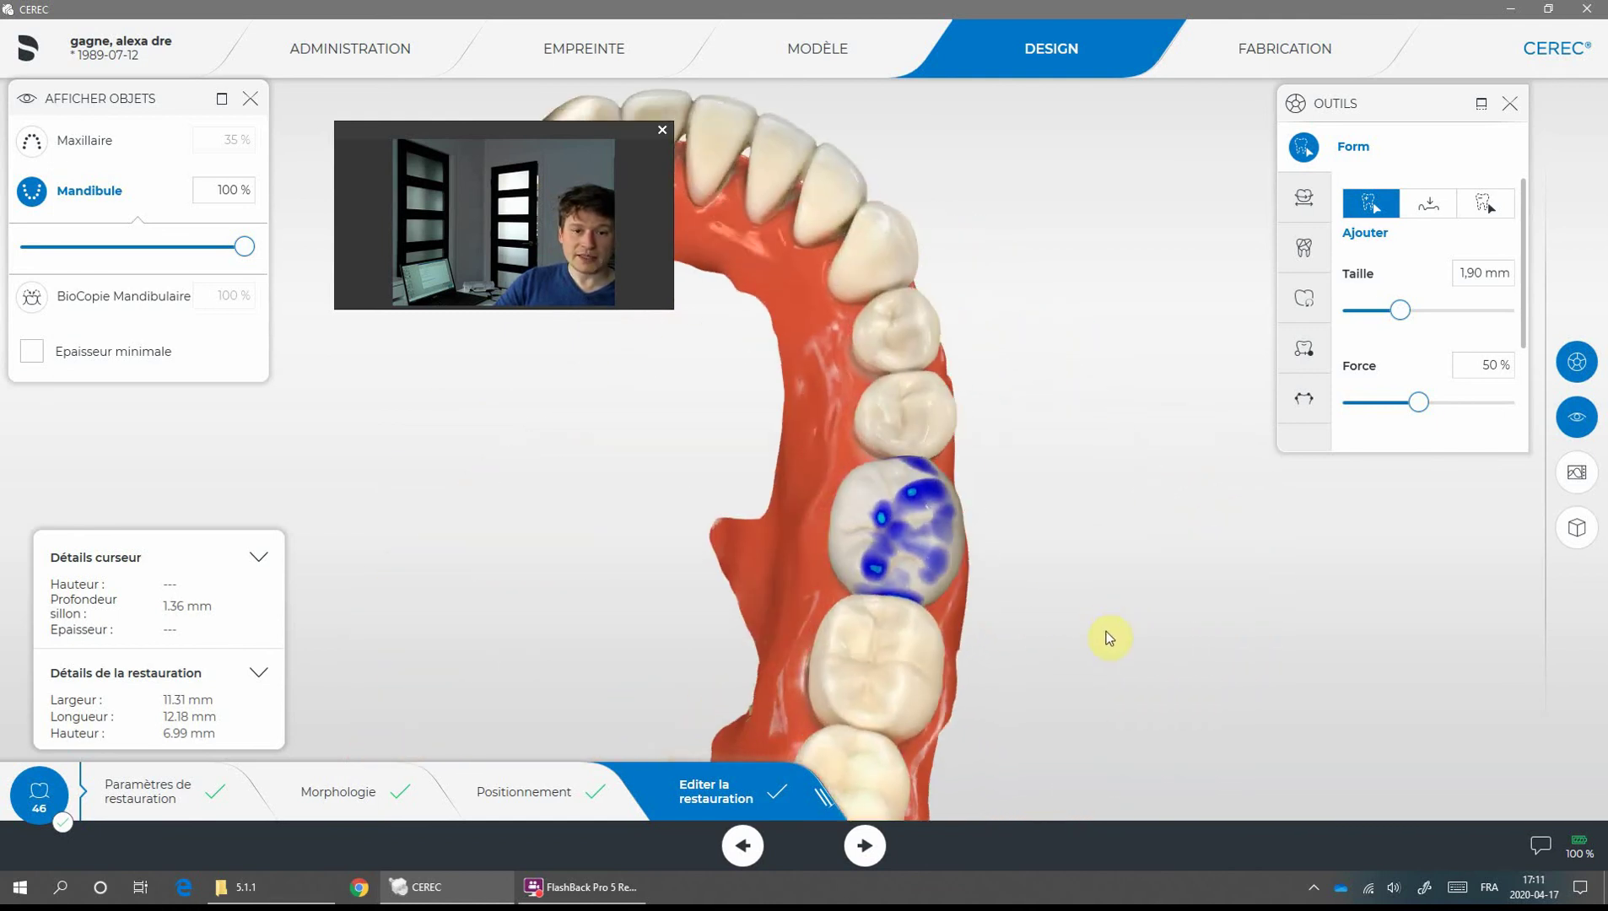
left_click_drag(873, 656, 761, 599)
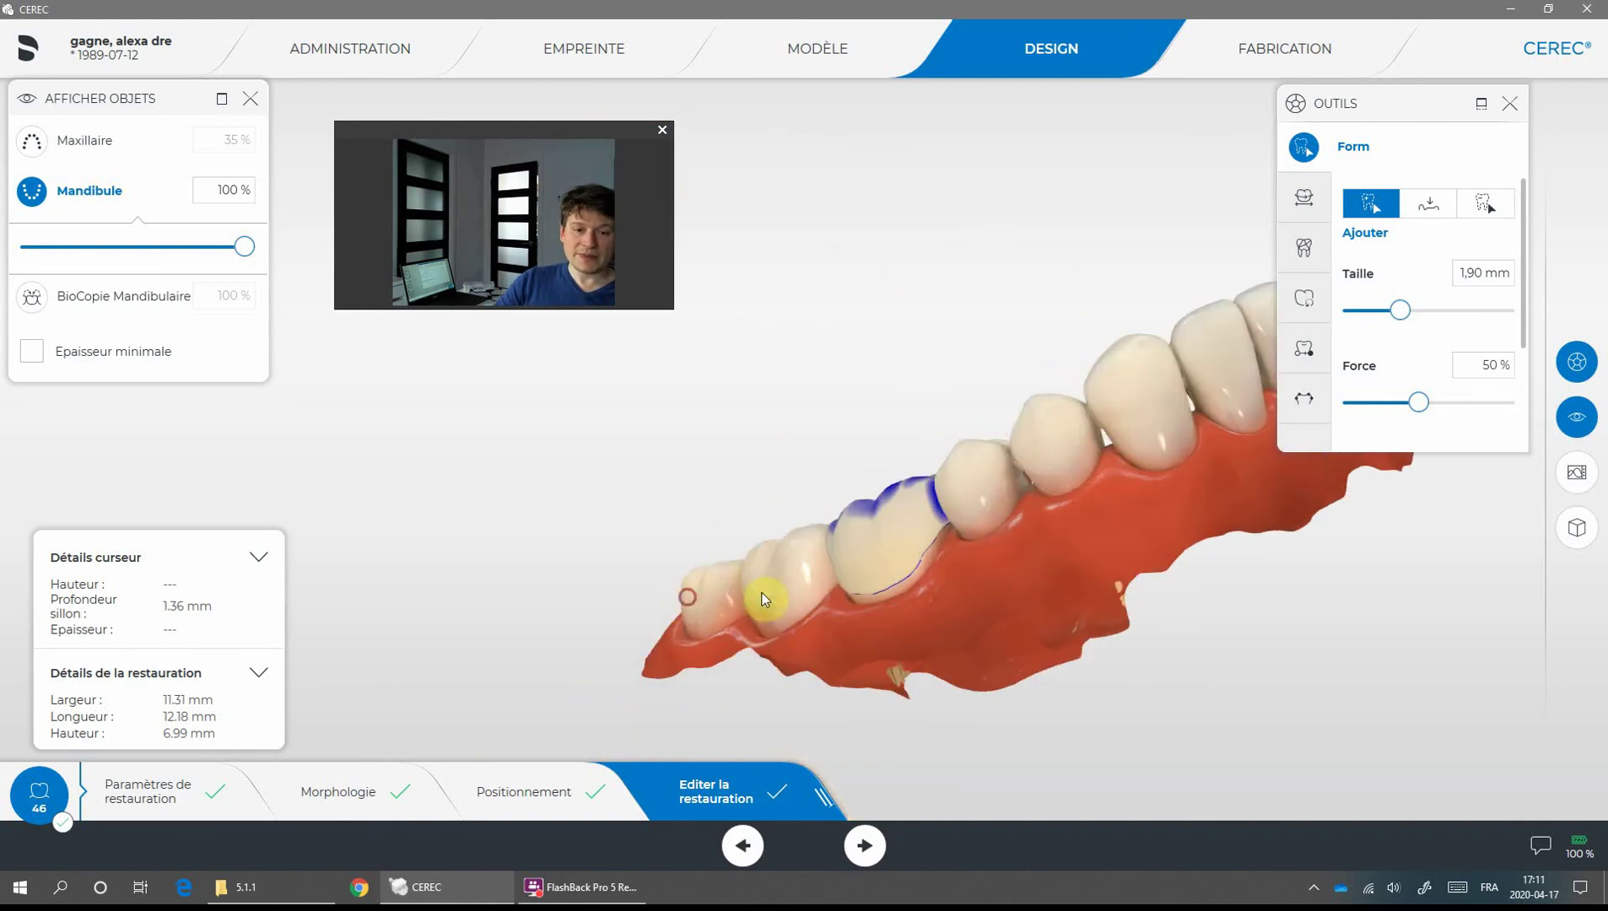
left_click_drag(1012, 483, 921, 636)
scroll(962, 624, "up", 4)
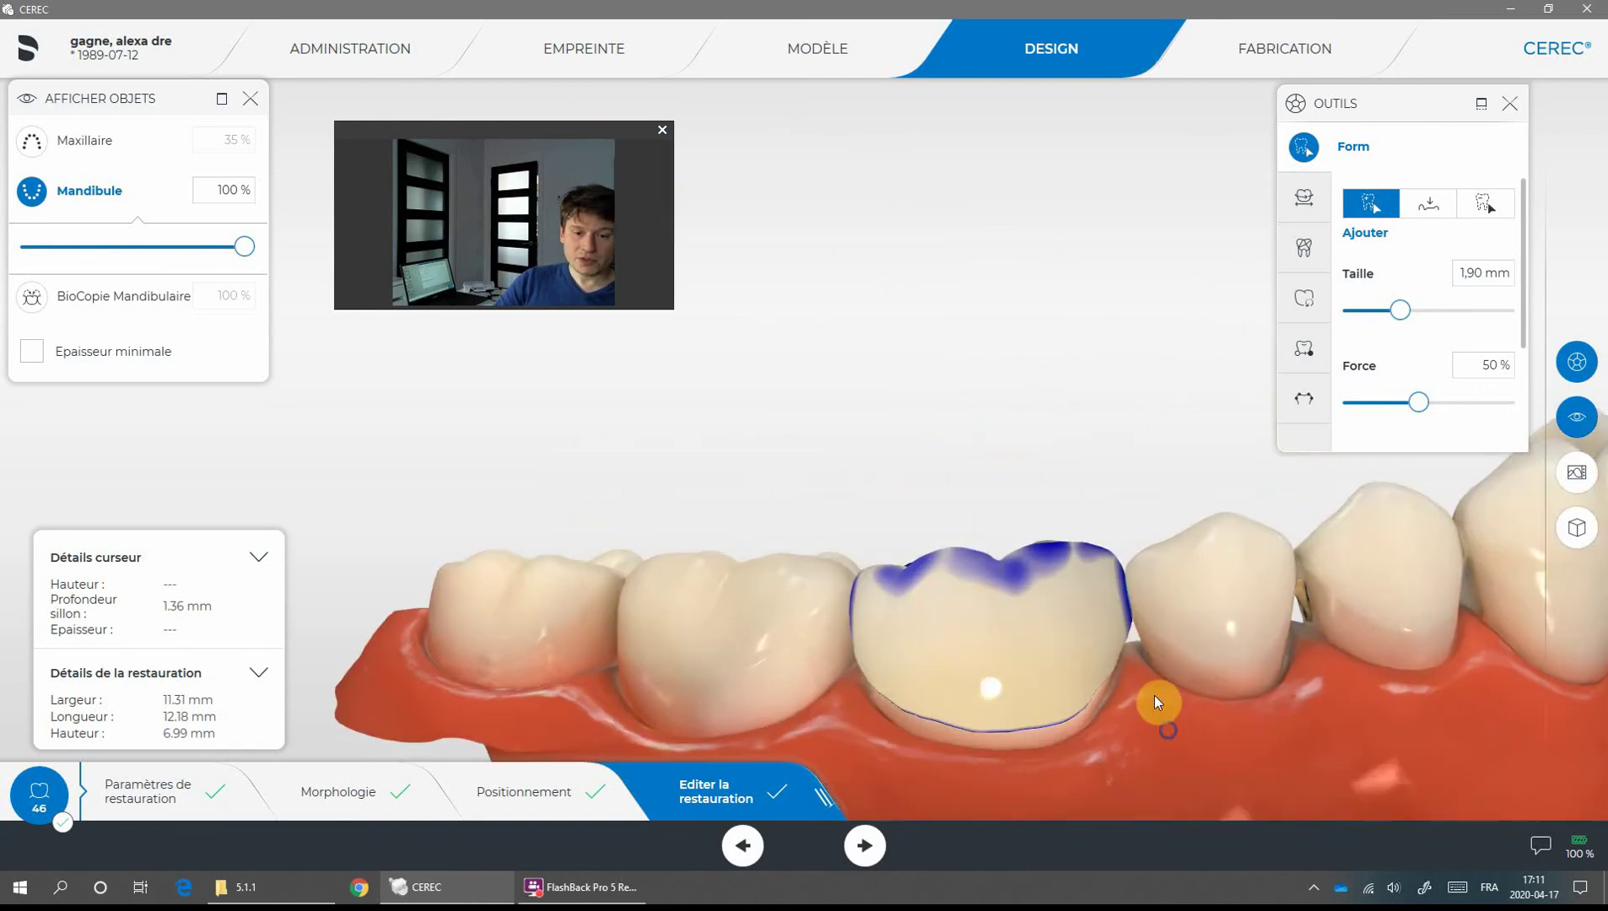
left_click_drag(1121, 620, 782, 584)
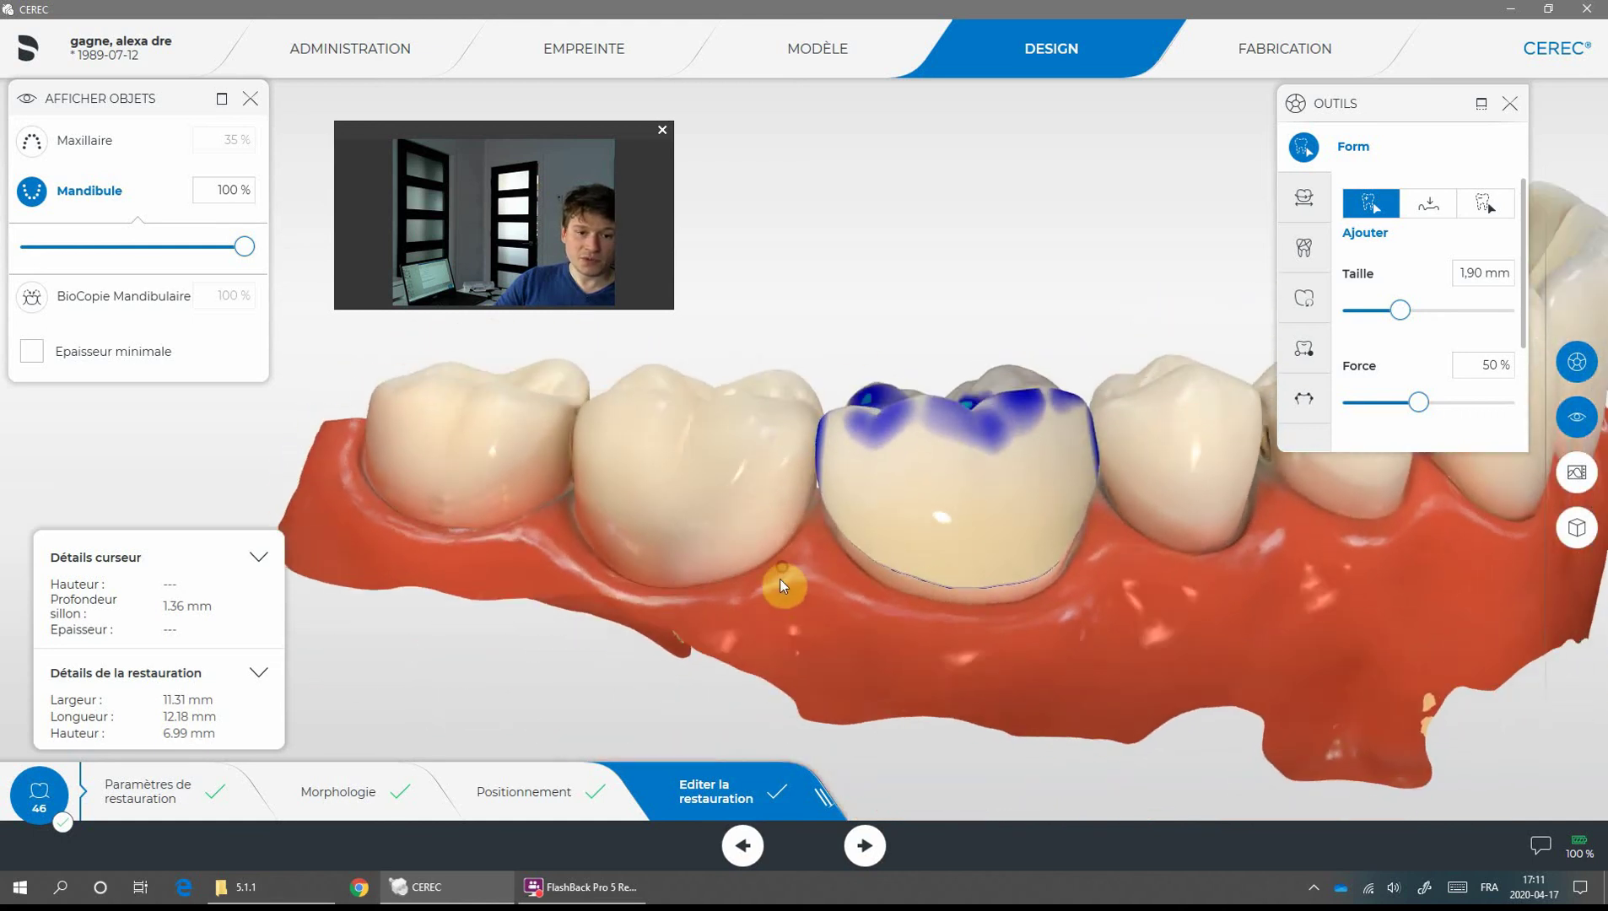
left_click_drag(901, 291, 916, 485)
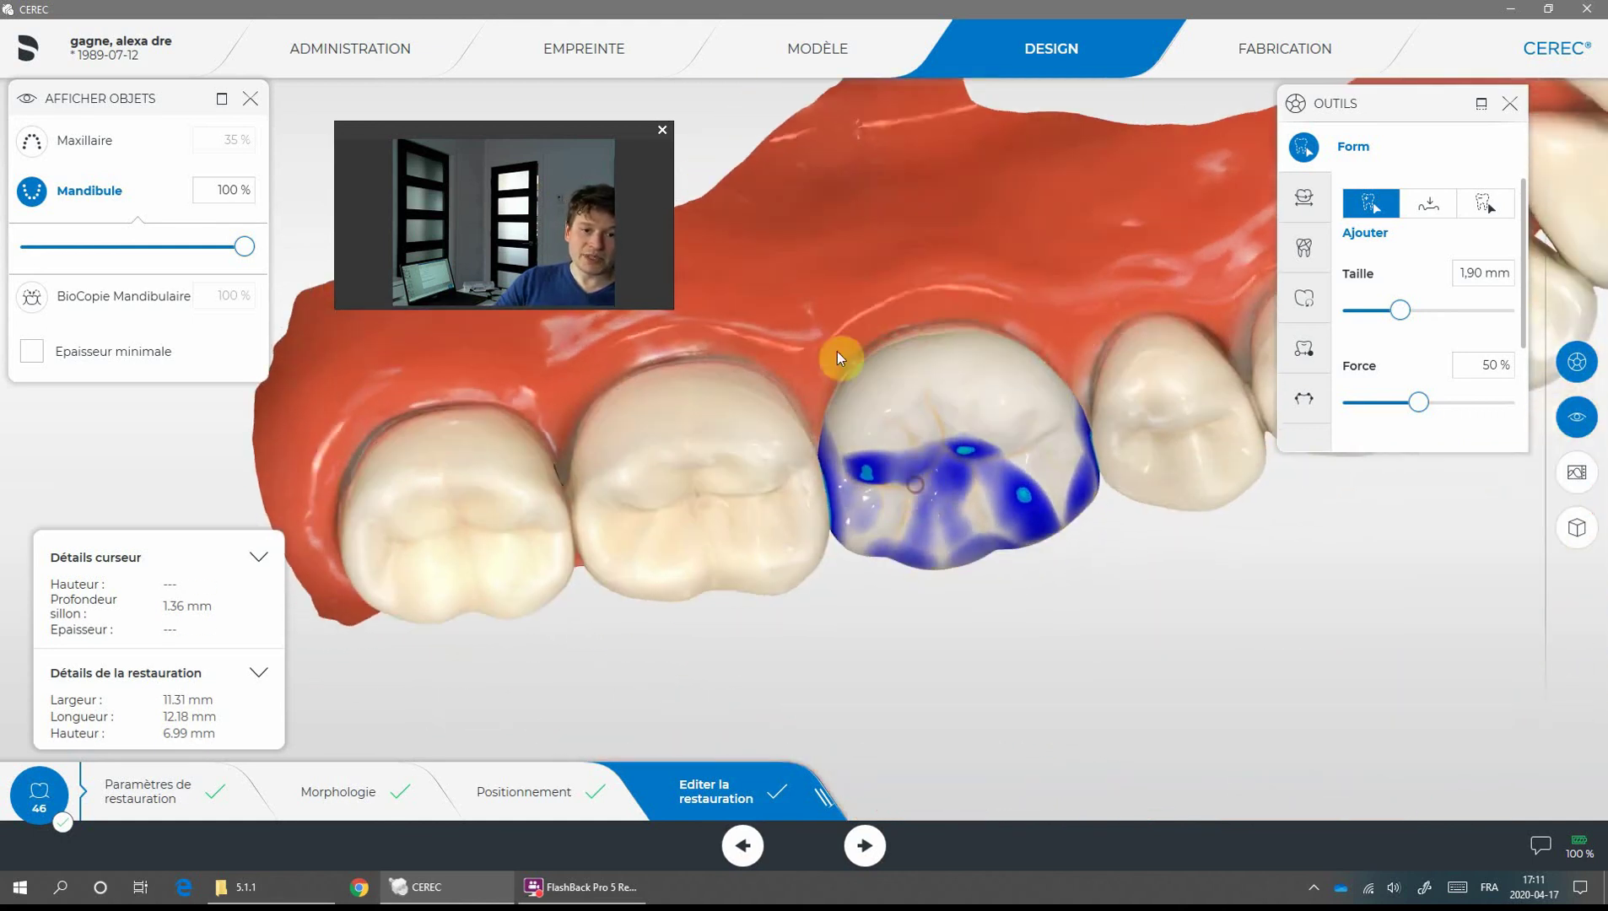
Set the Forme tool to Circulaire with 2 directions and examine the occlusal surface of crown 46
left_click(1304, 246)
left_click(1414, 211)
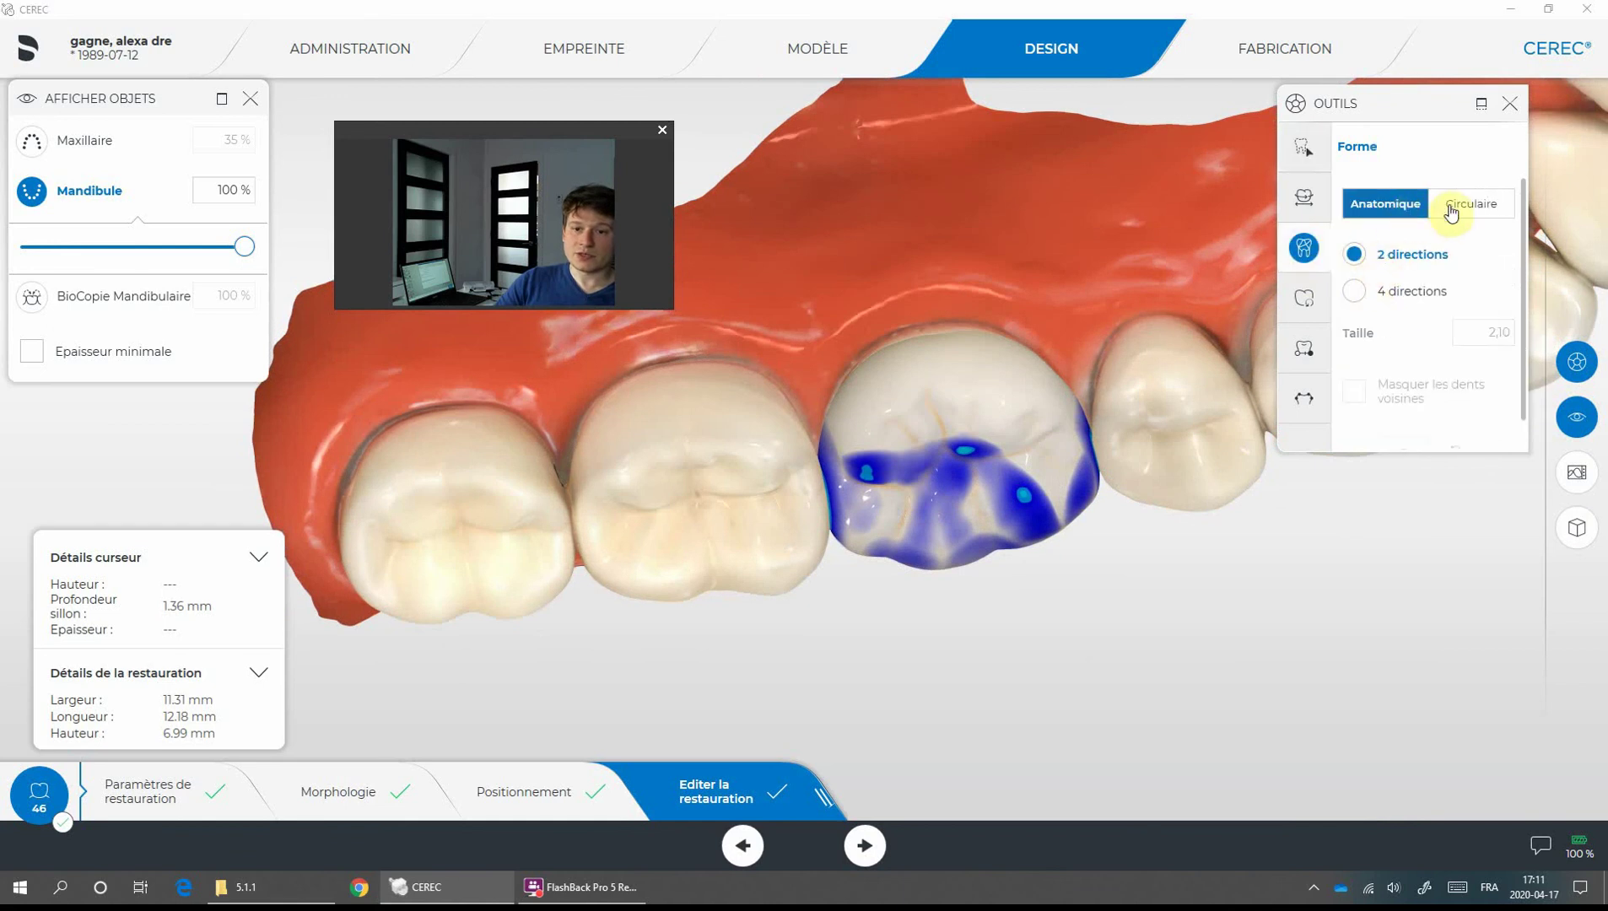
left_click(1451, 213)
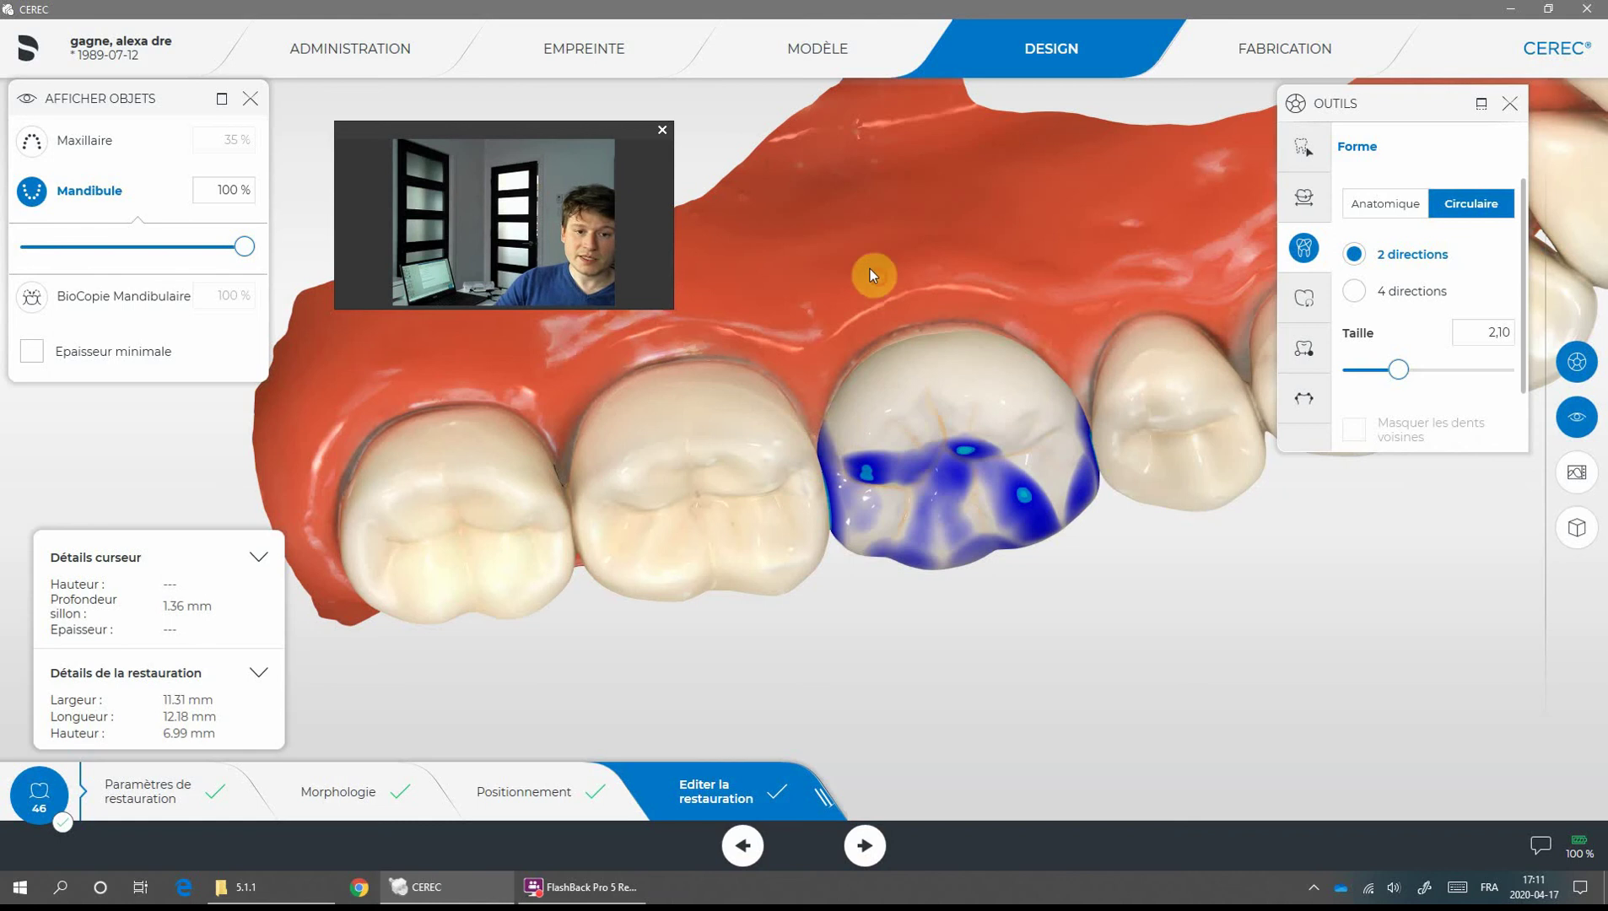
right_click_drag(870, 270, 1079, 287)
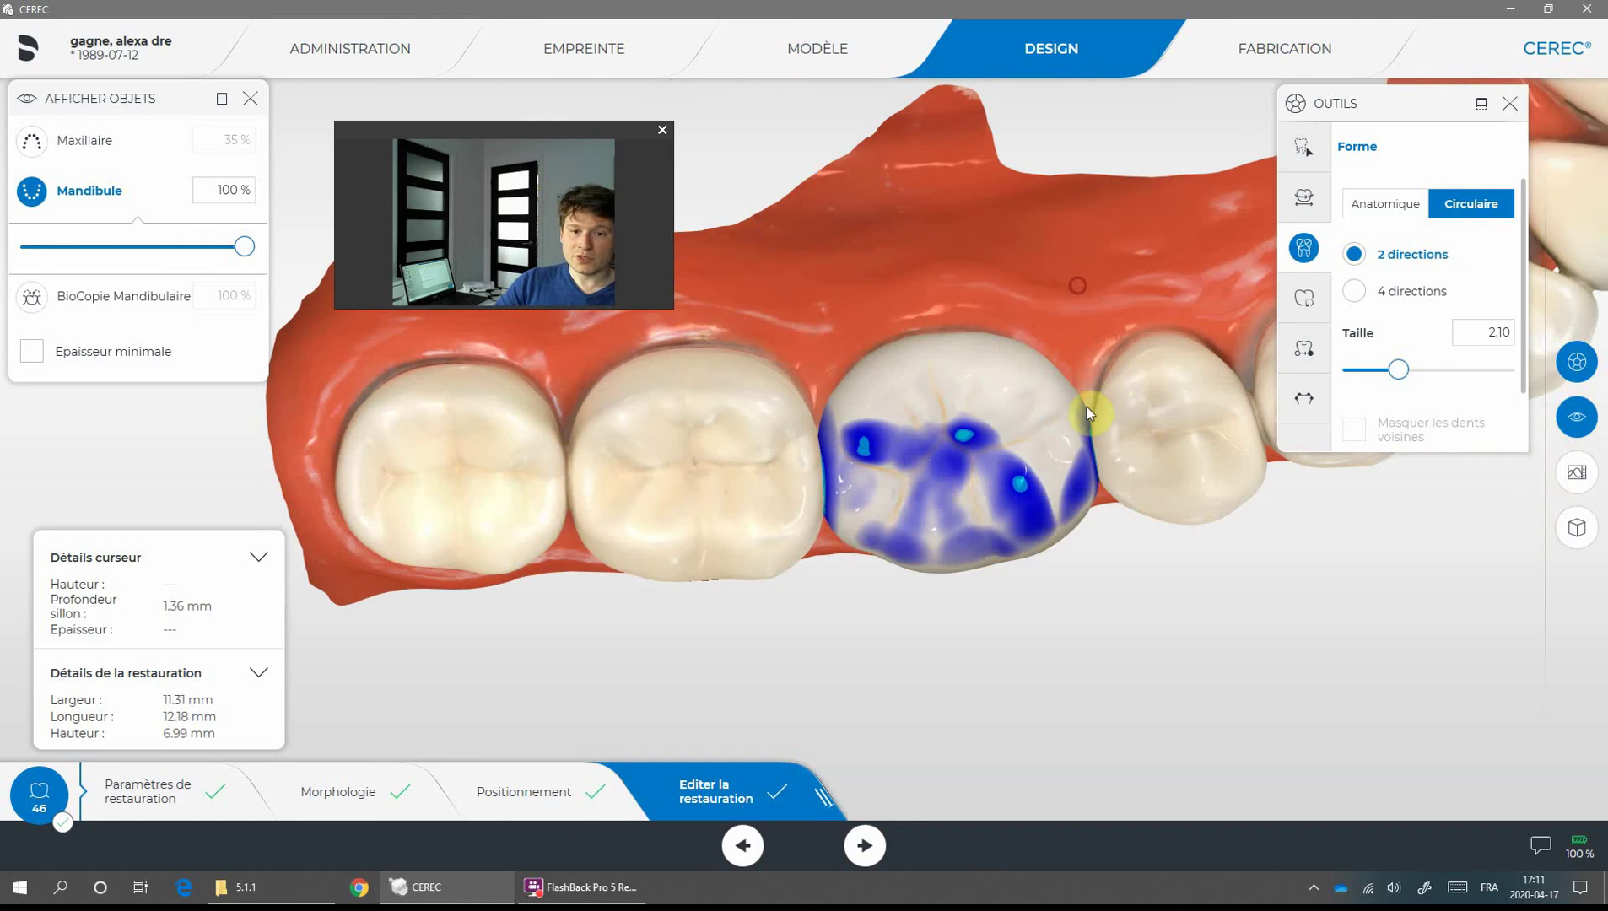
mouse_move(1083, 419)
right_mouse_down()
mouse_move(1086, 380)
mouse_move(1080, 426)
right_mouse_up()
right_click_drag(1004, 285, 1240, 324)
Choose the Form tool's Lisser option and inspect the mesial and distal contact areas of crown 46
left_click(1307, 160)
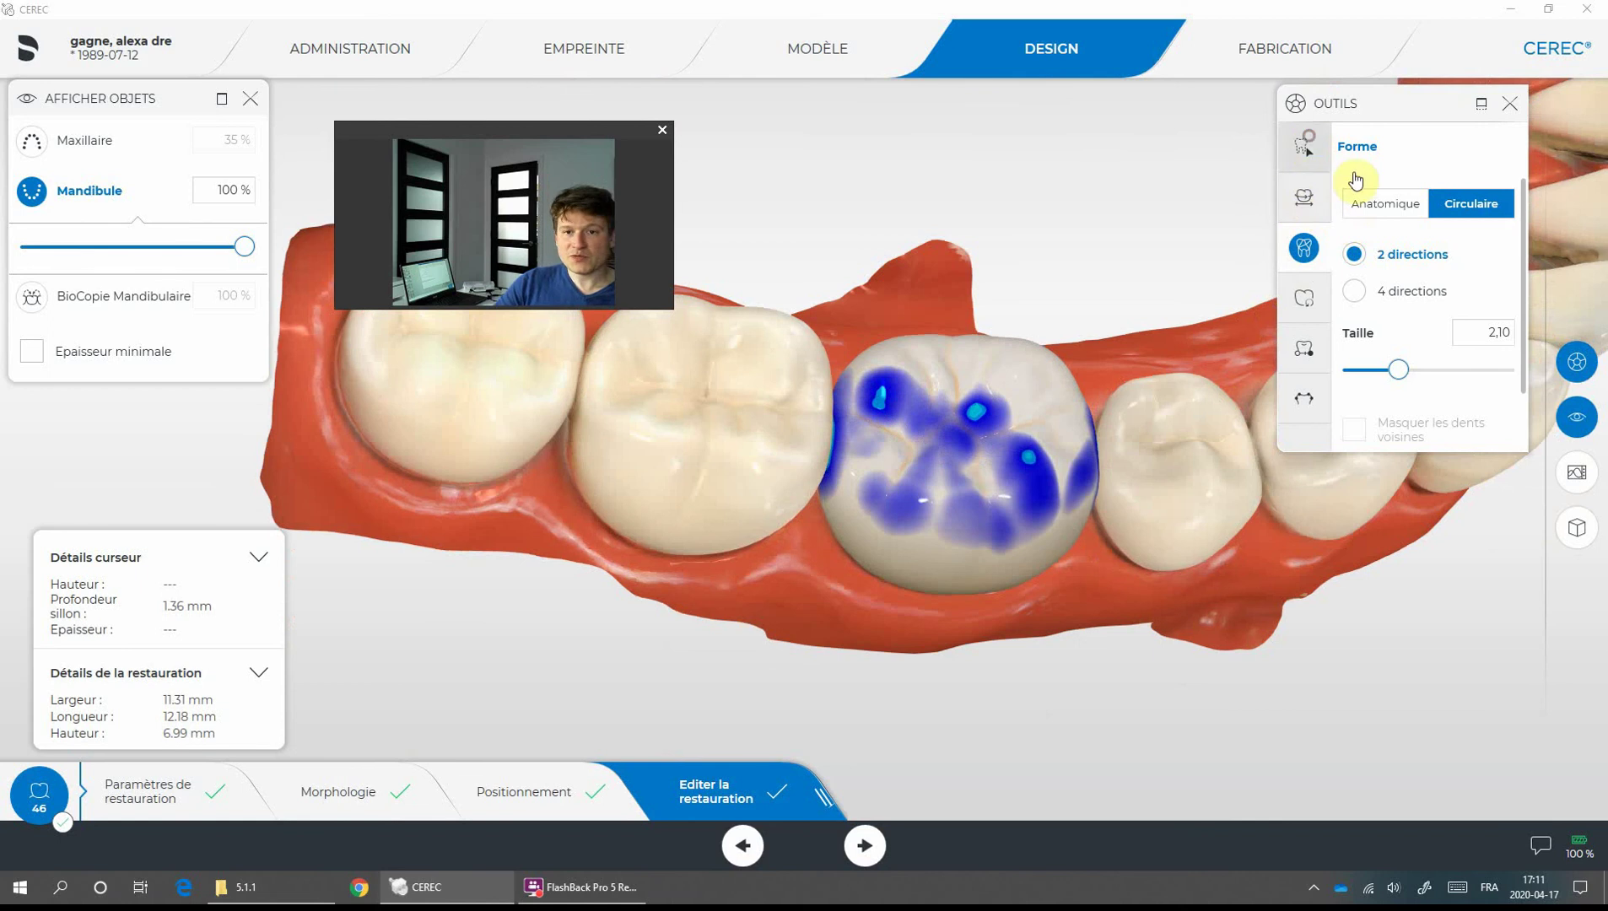
left_click(1435, 217)
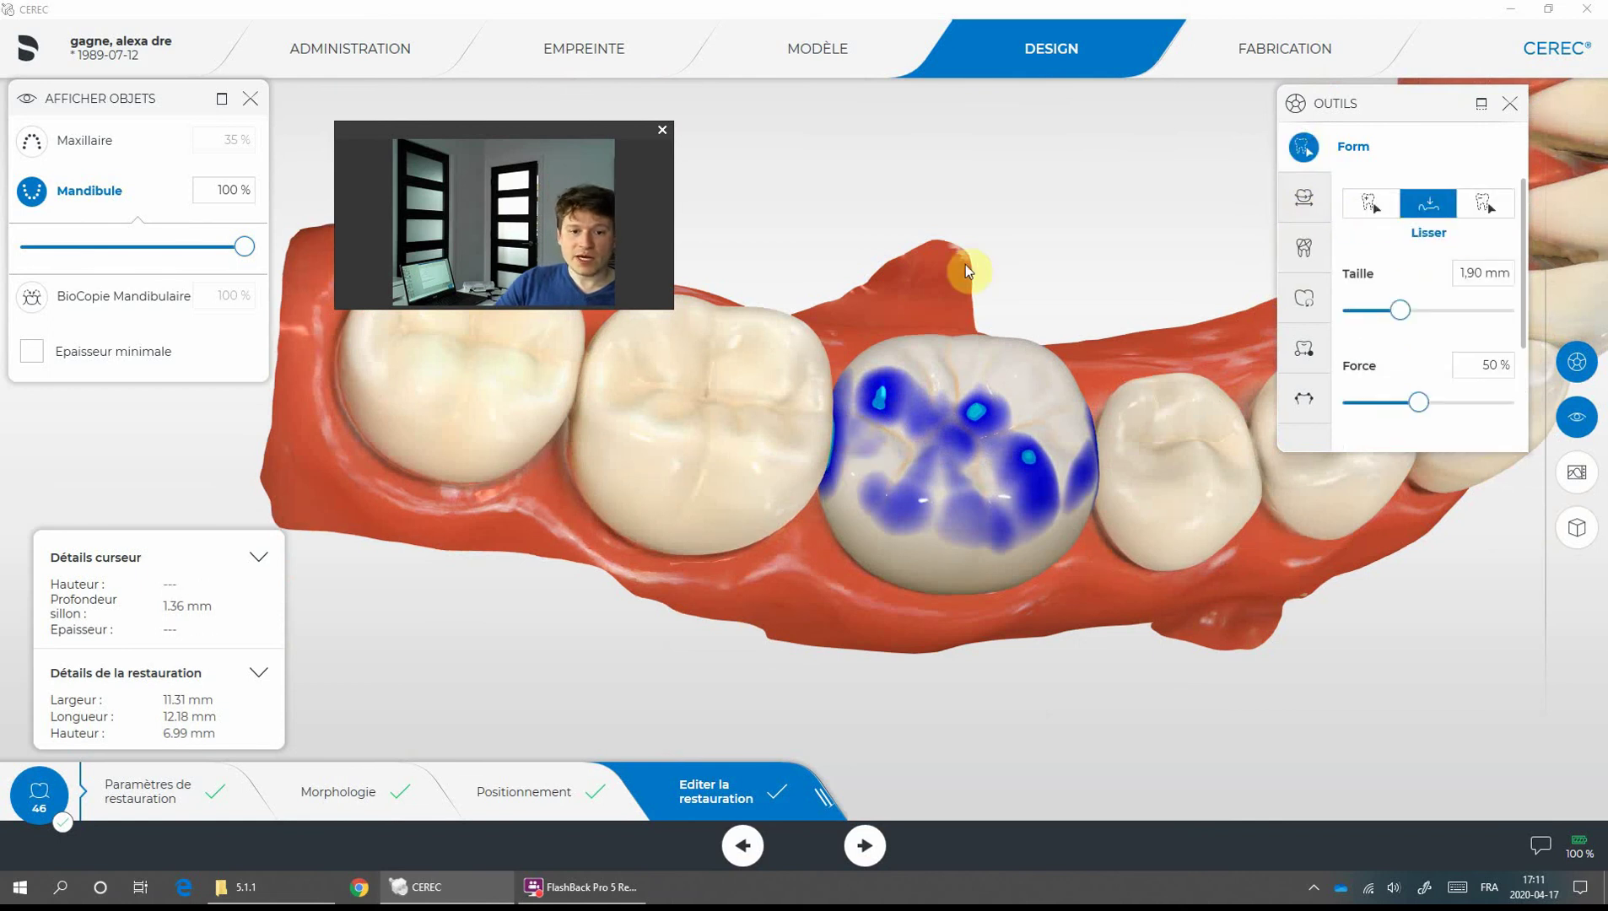
right_click_drag(962, 261, 818, 483)
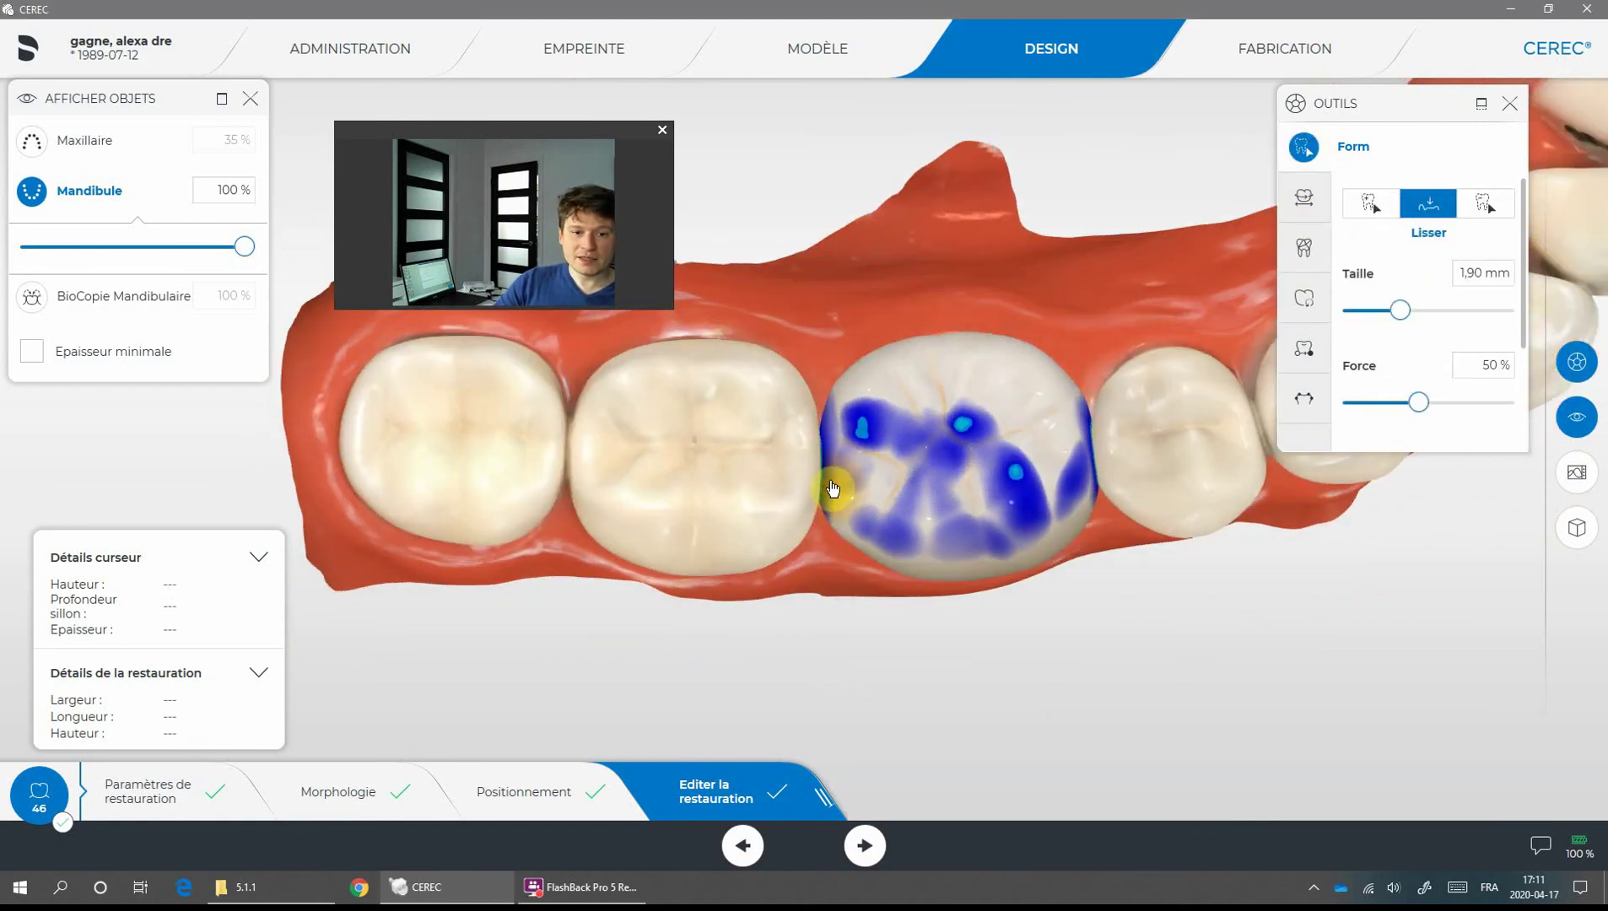
mouse_move(833, 489)
left_mouse_down()
mouse_move(839, 460)
mouse_move(1070, 410)
mouse_move(1088, 491)
left_mouse_up()
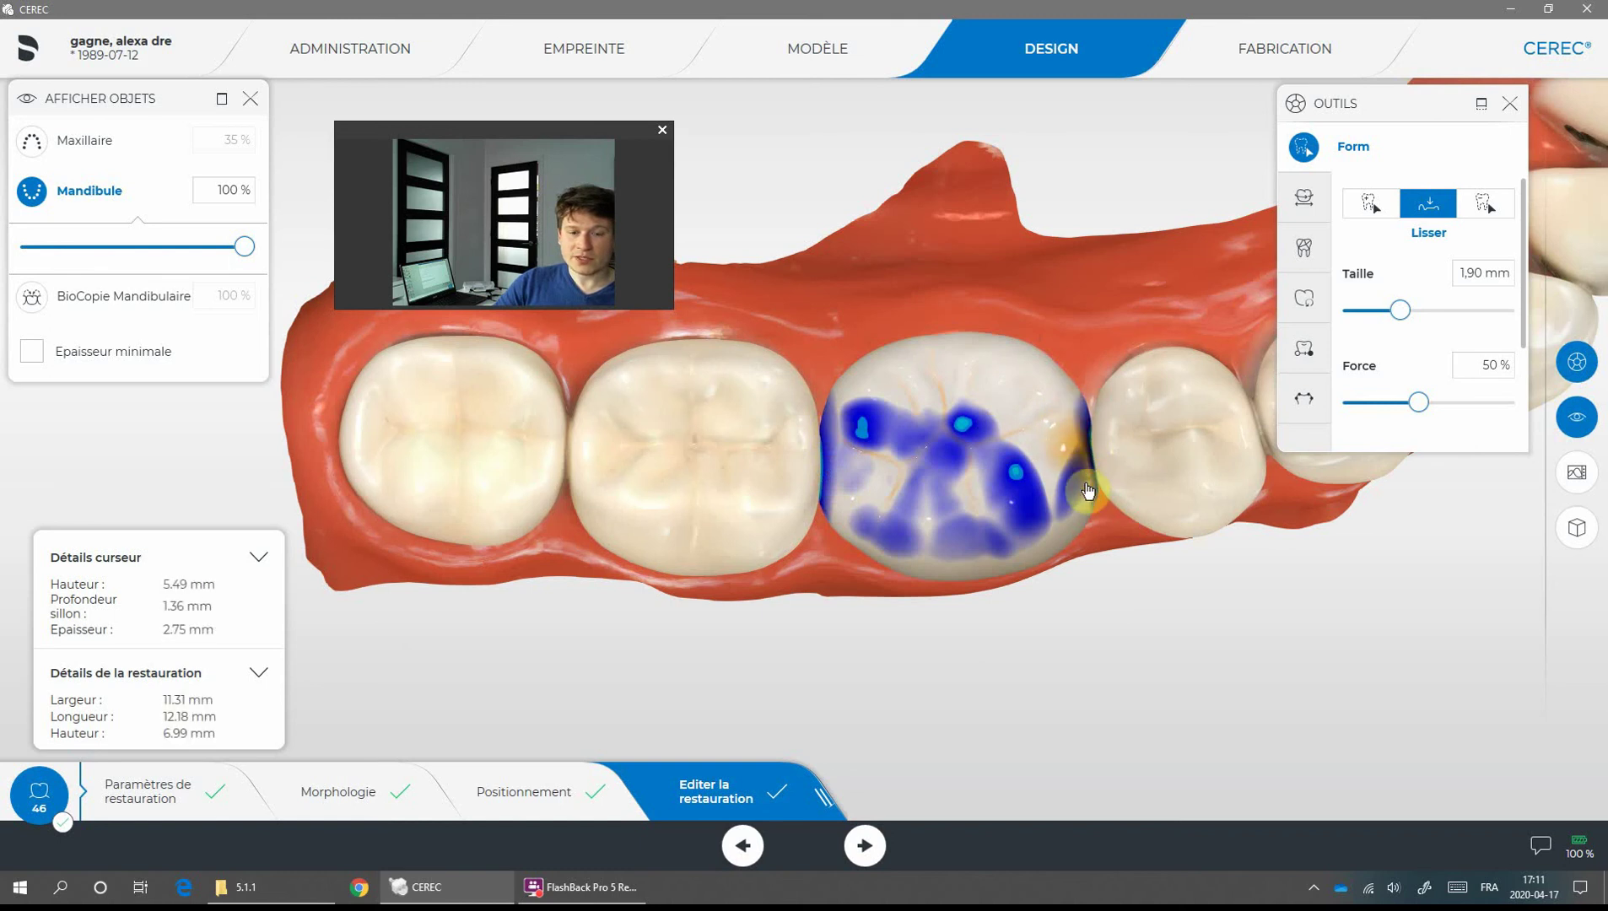
right_click_drag(1016, 678, 1157, 675)
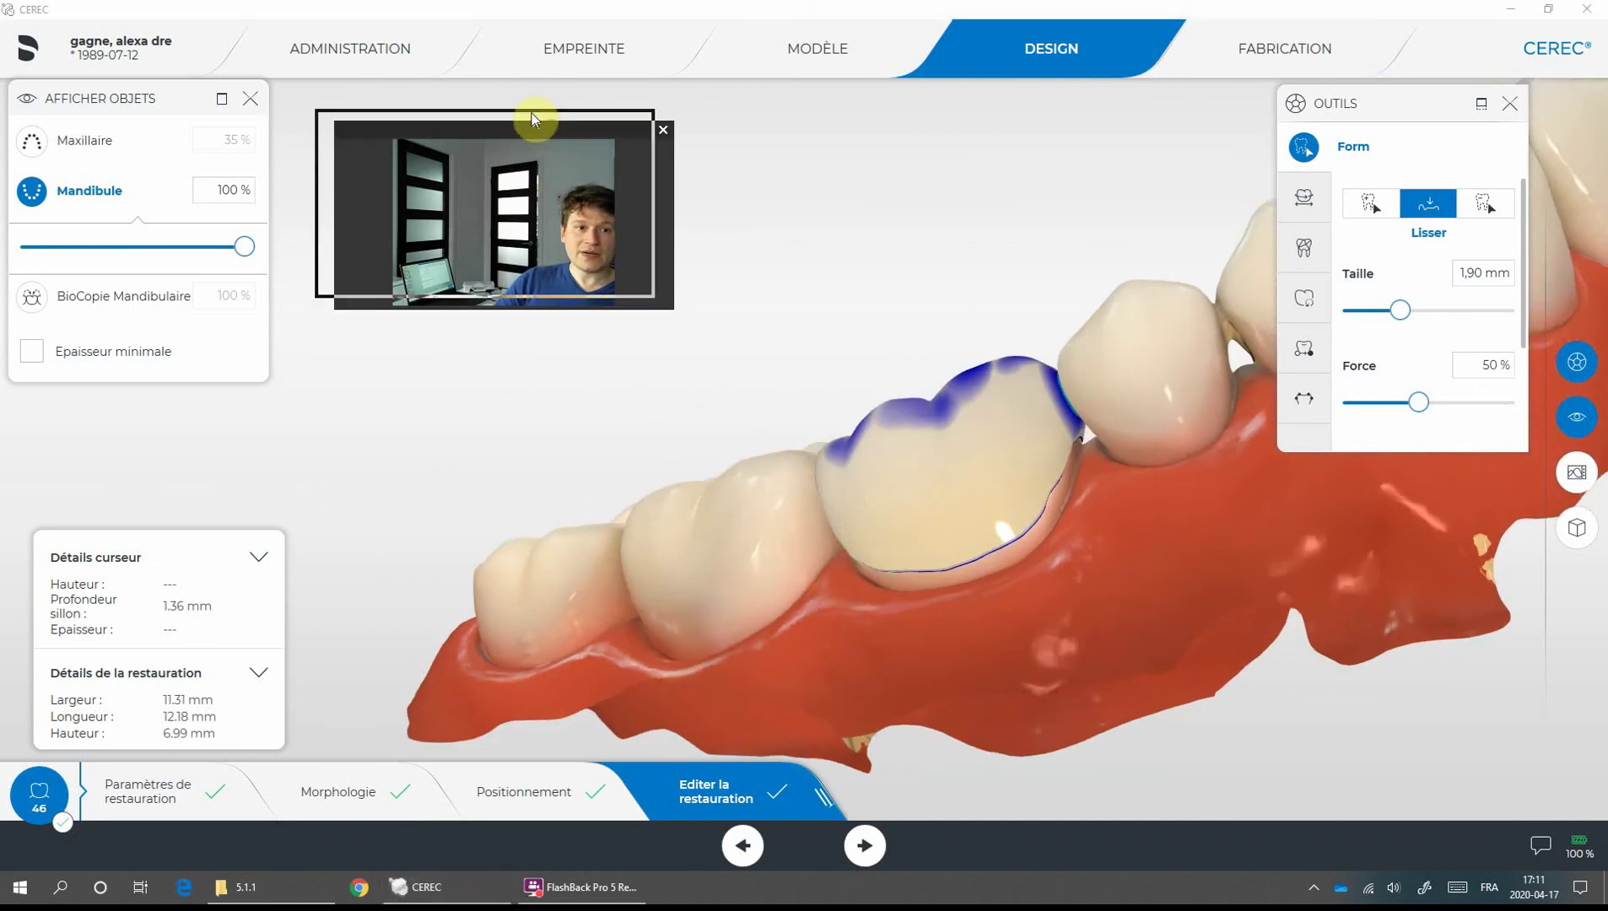
right_click_drag(1142, 513, 1190, 621)
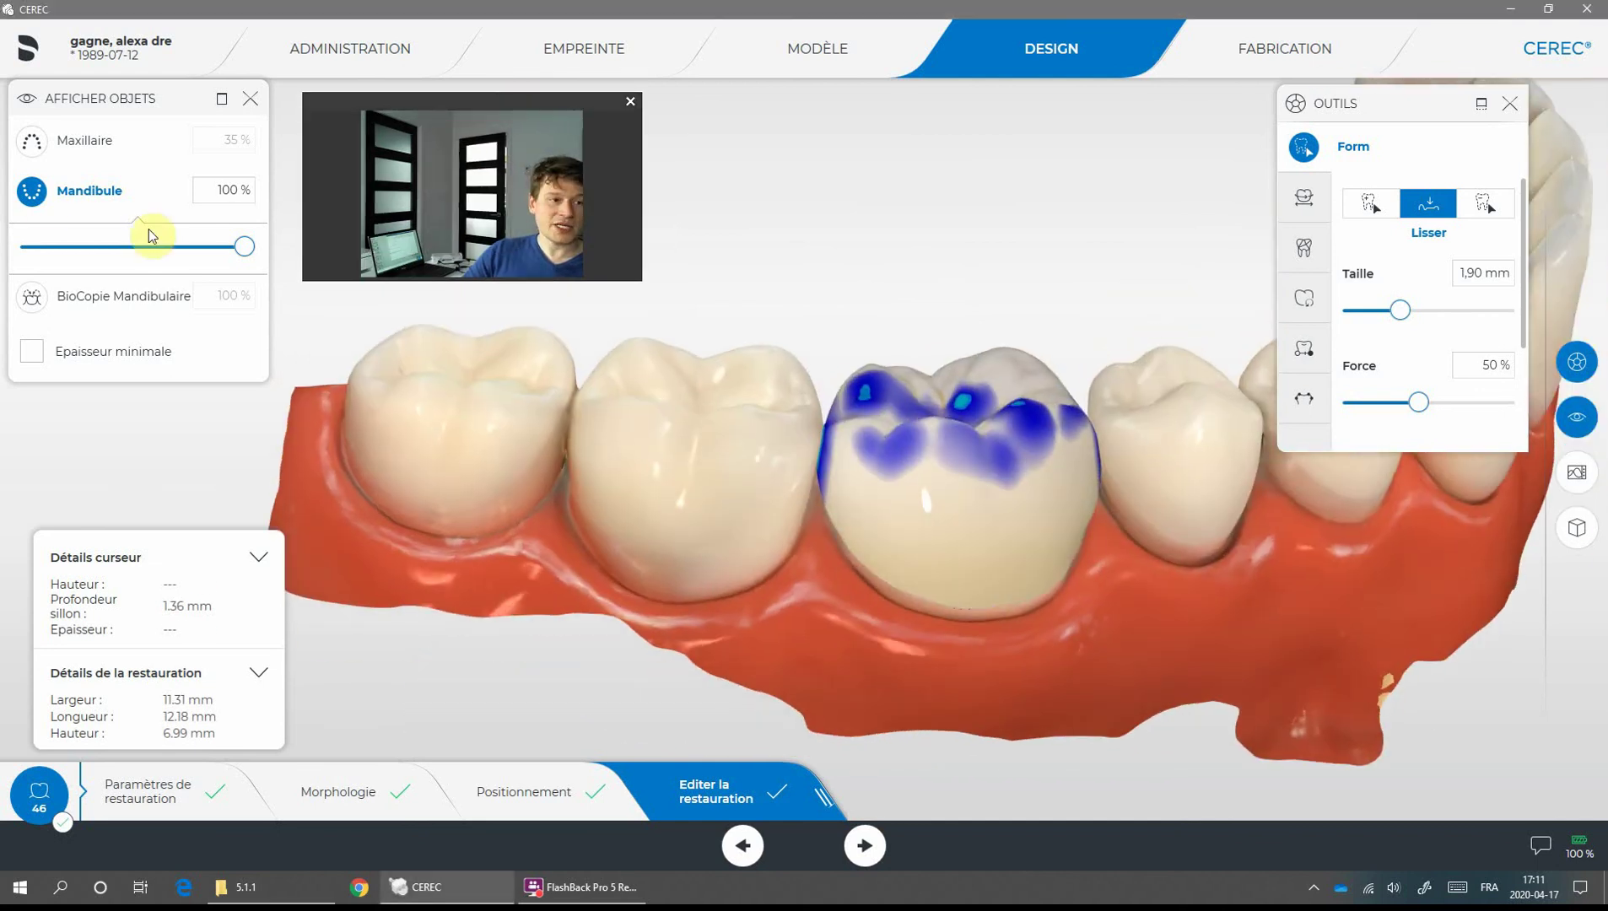
Hide the mandibular model and smooth the mesial contact of crown 46 with Lisser at 1,90 mm and 50 % force
left_click(34, 192)
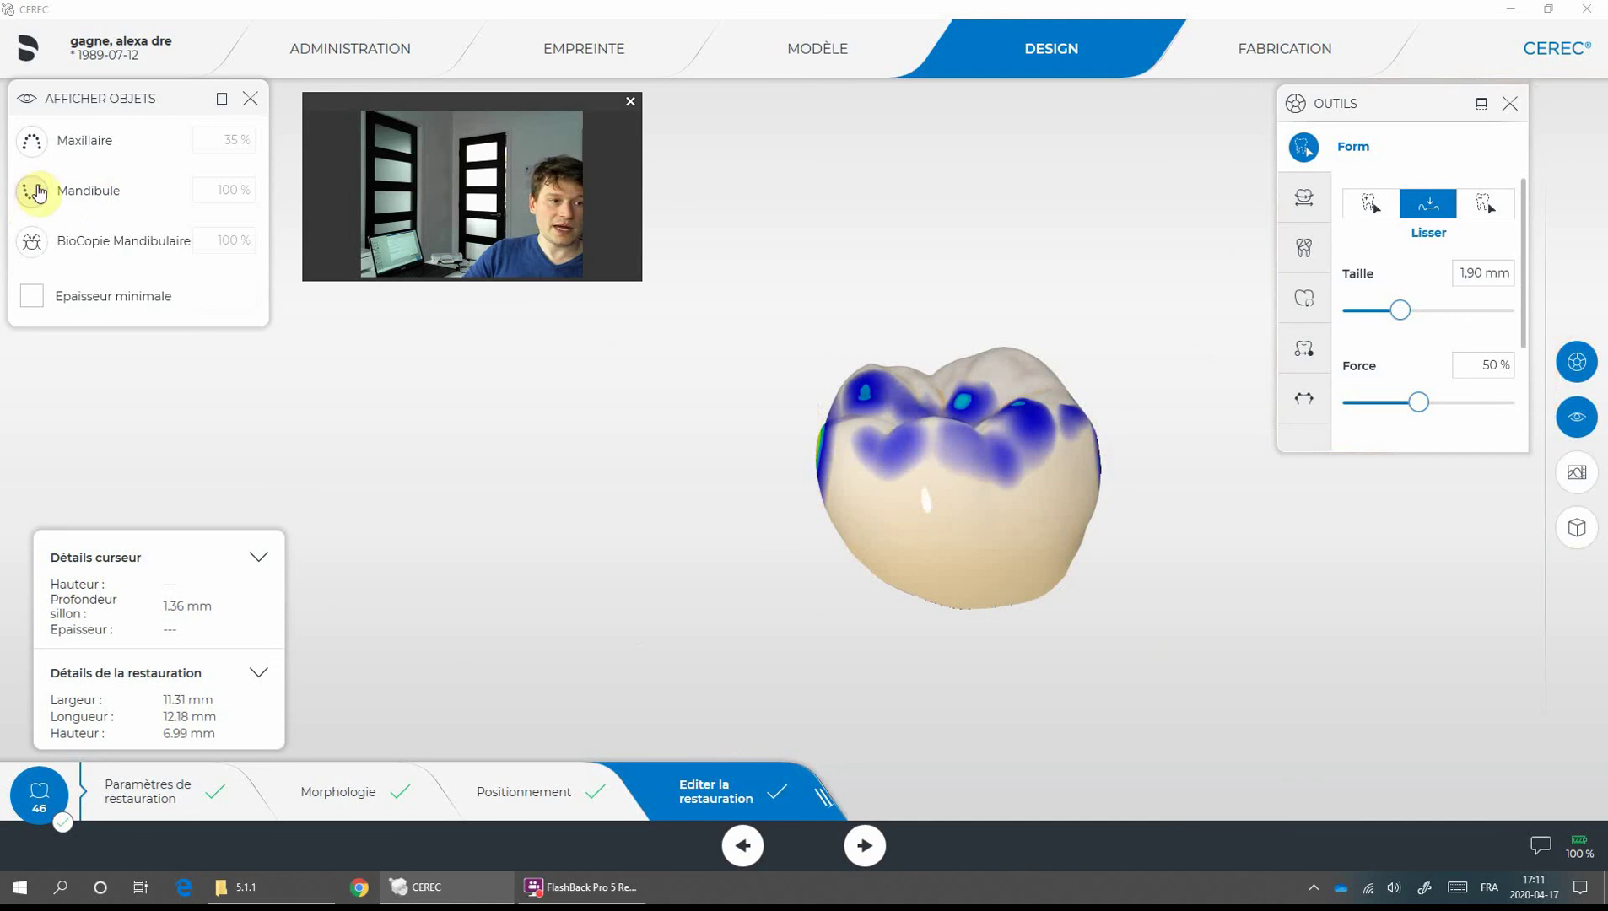
right_click_drag(1124, 575, 1081, 655)
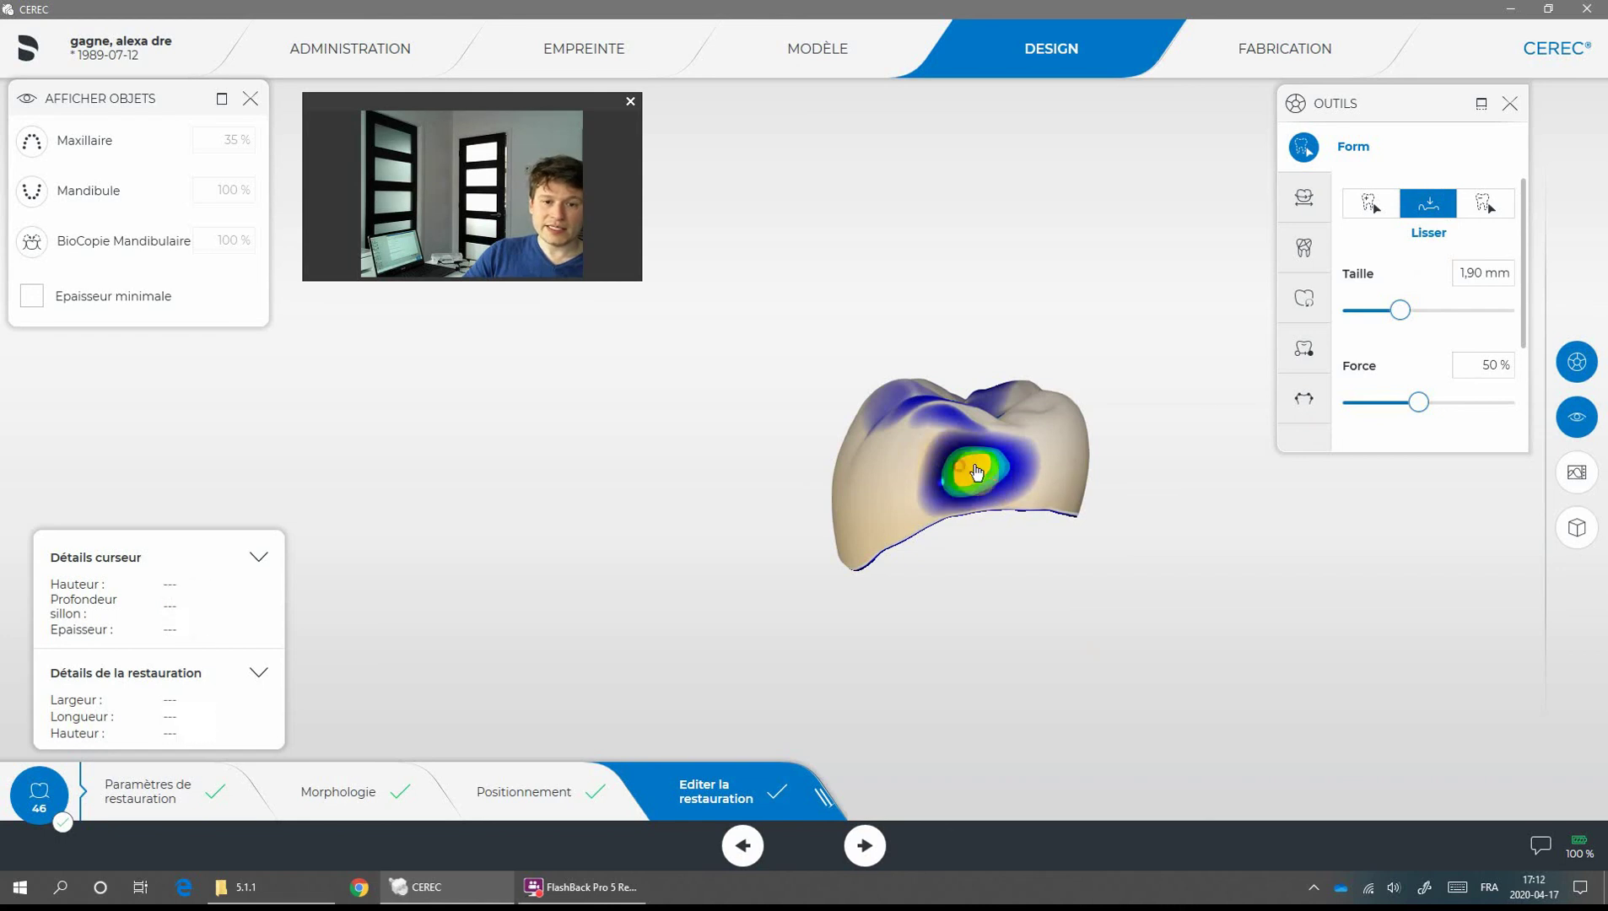
mouse_move(976, 466)
left_mouse_down()
mouse_move(1016, 466)
mouse_move(1001, 454)
left_mouse_up()
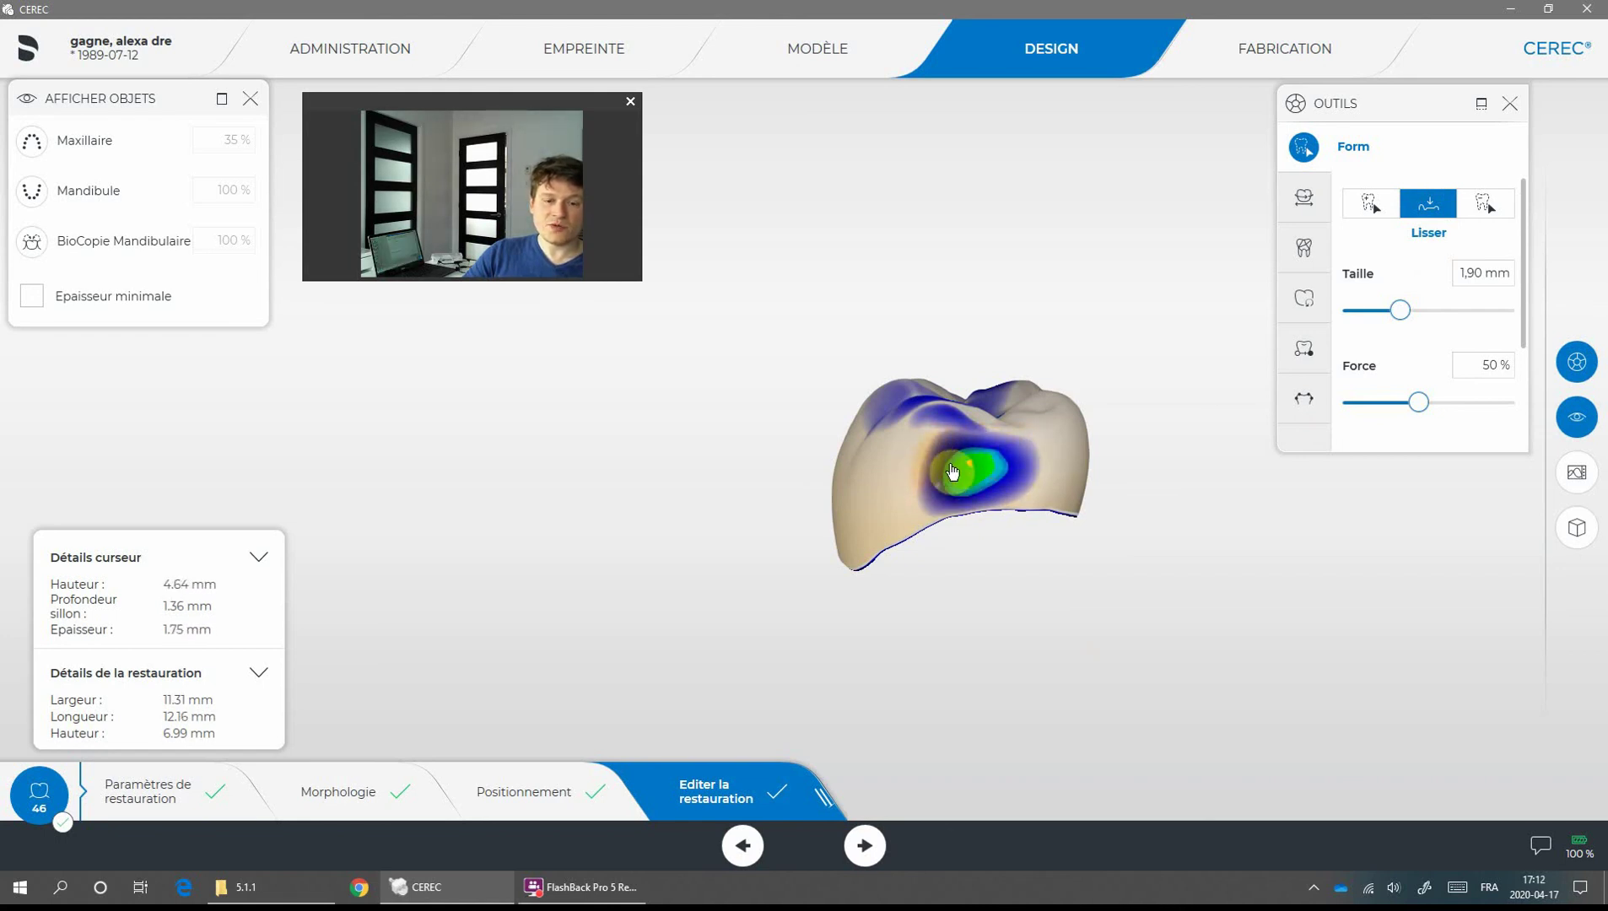
scroll(1145, 493, "up", 5)
right_click_drag(977, 350, 334, 188)
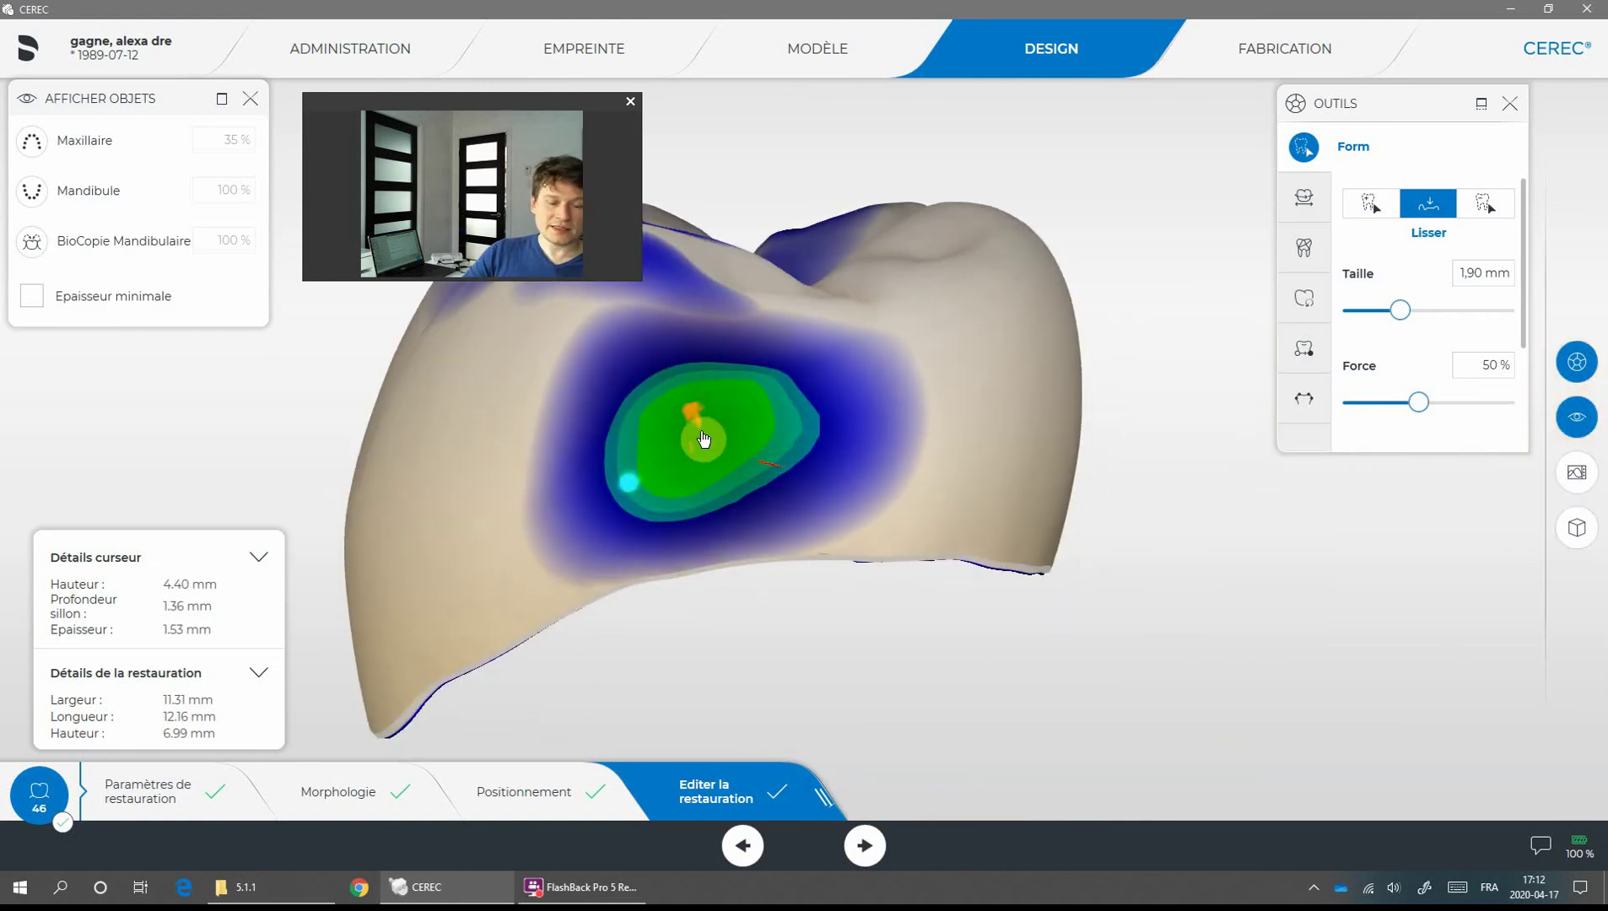
mouse_move(705, 438)
left_mouse_down()
mouse_move(675, 378)
mouse_move(632, 352)
mouse_move(599, 395)
mouse_move(613, 491)
mouse_move(797, 438)
mouse_move(729, 431)
mouse_move(707, 455)
mouse_move(692, 409)
mouse_move(718, 444)
mouse_move(730, 430)
left_mouse_up()
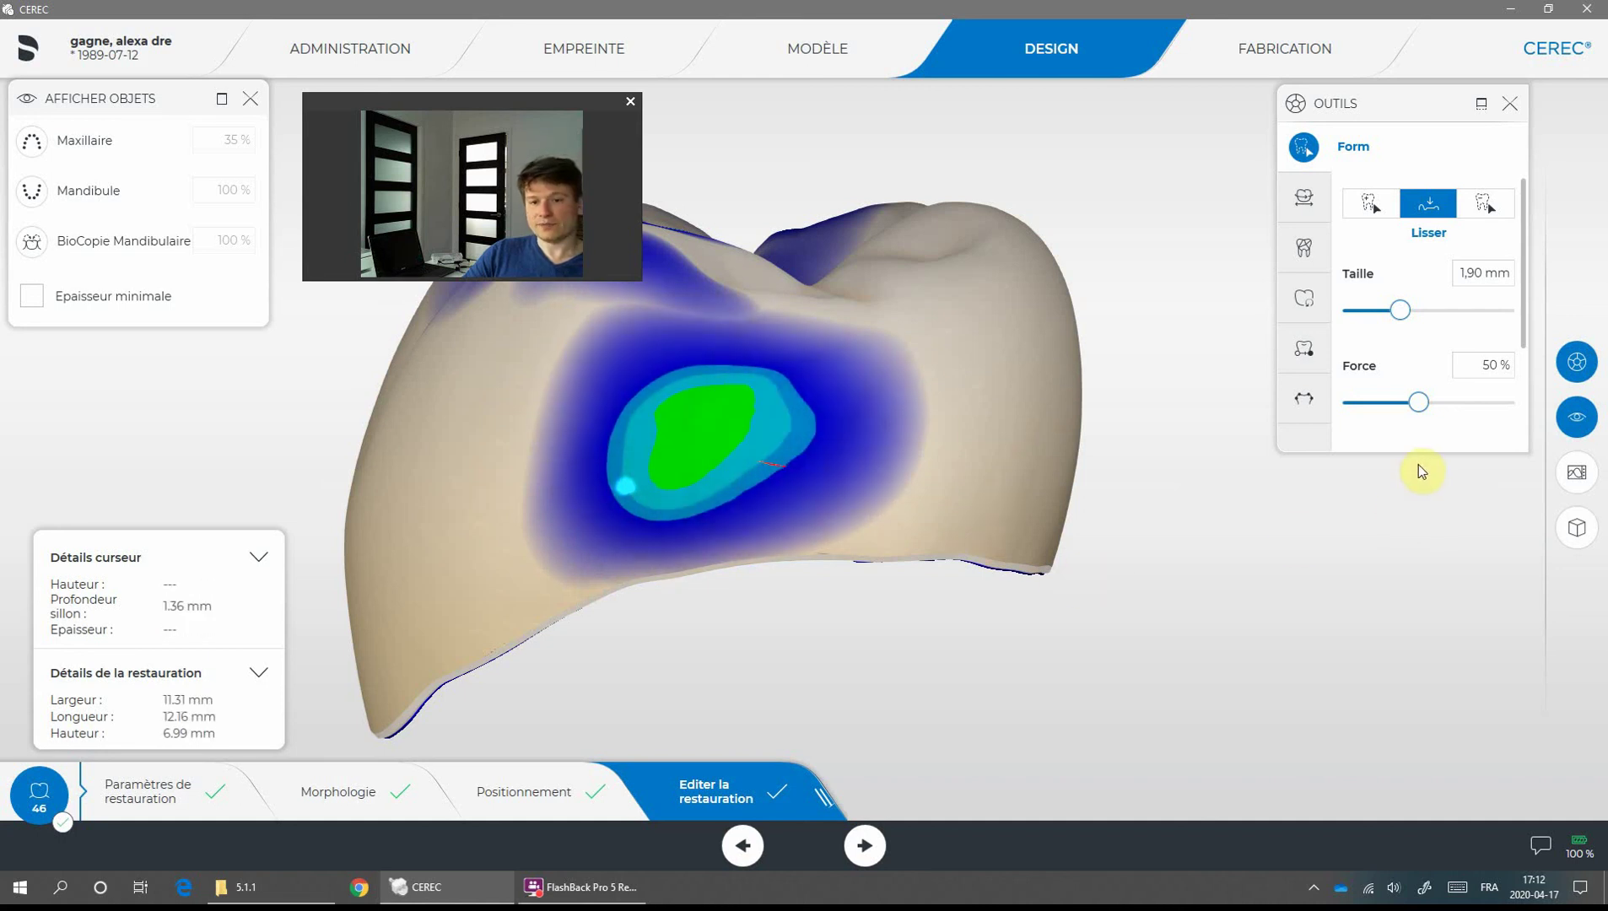
Enlarge the Outils panel and undo the smoothing of crown 46's mesial contact
left_click_drag(1423, 452, 1459, 641)
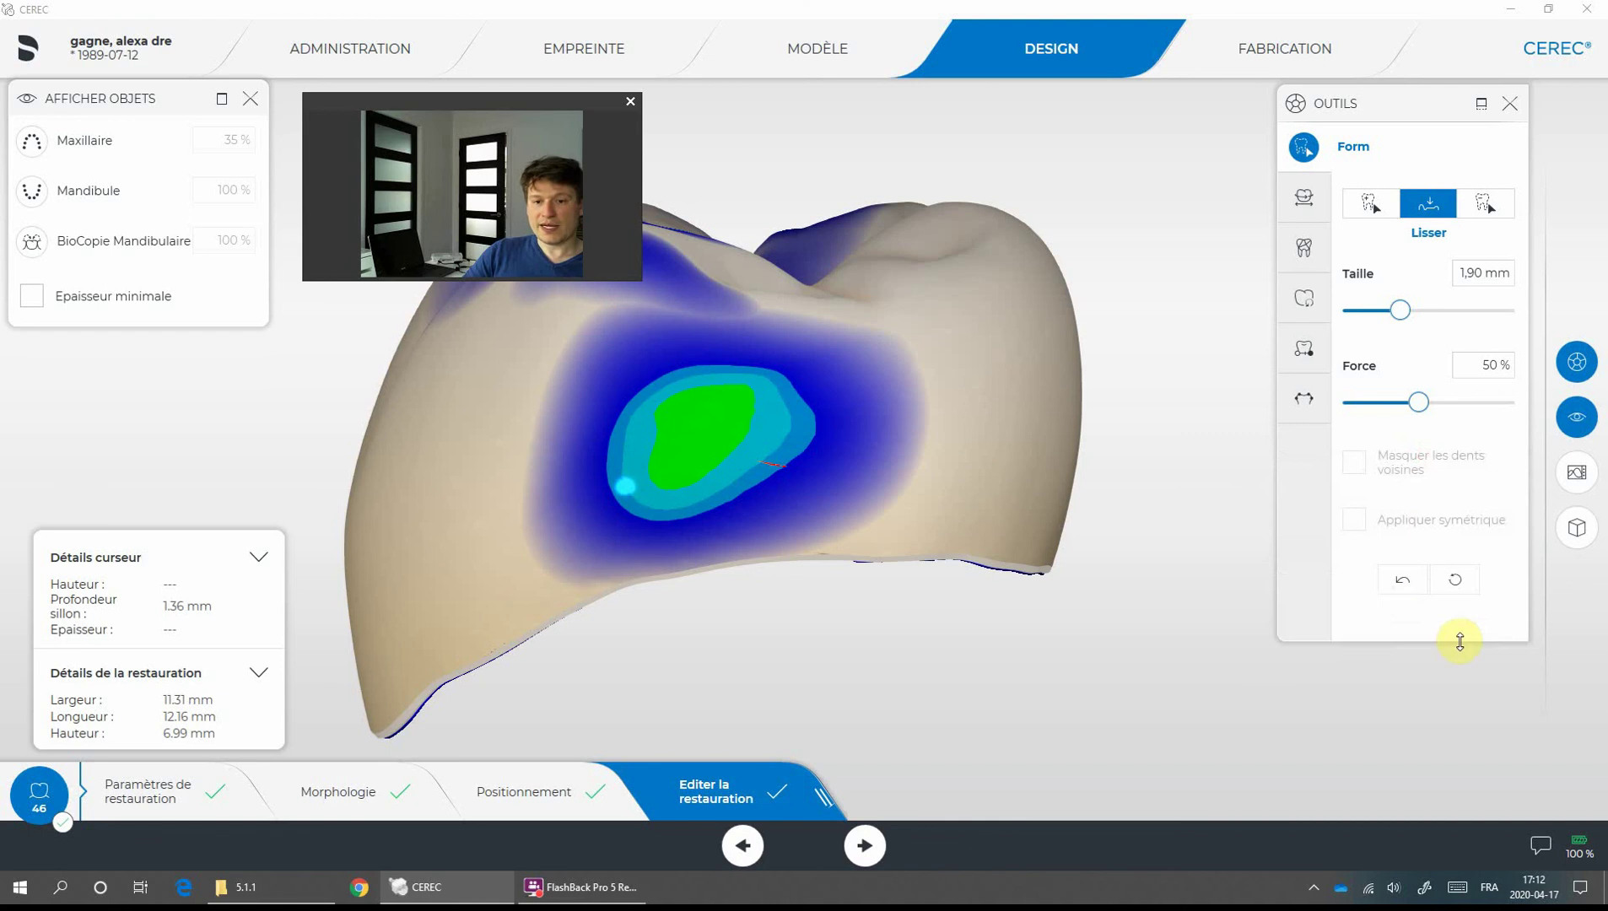
left_click(1405, 582)
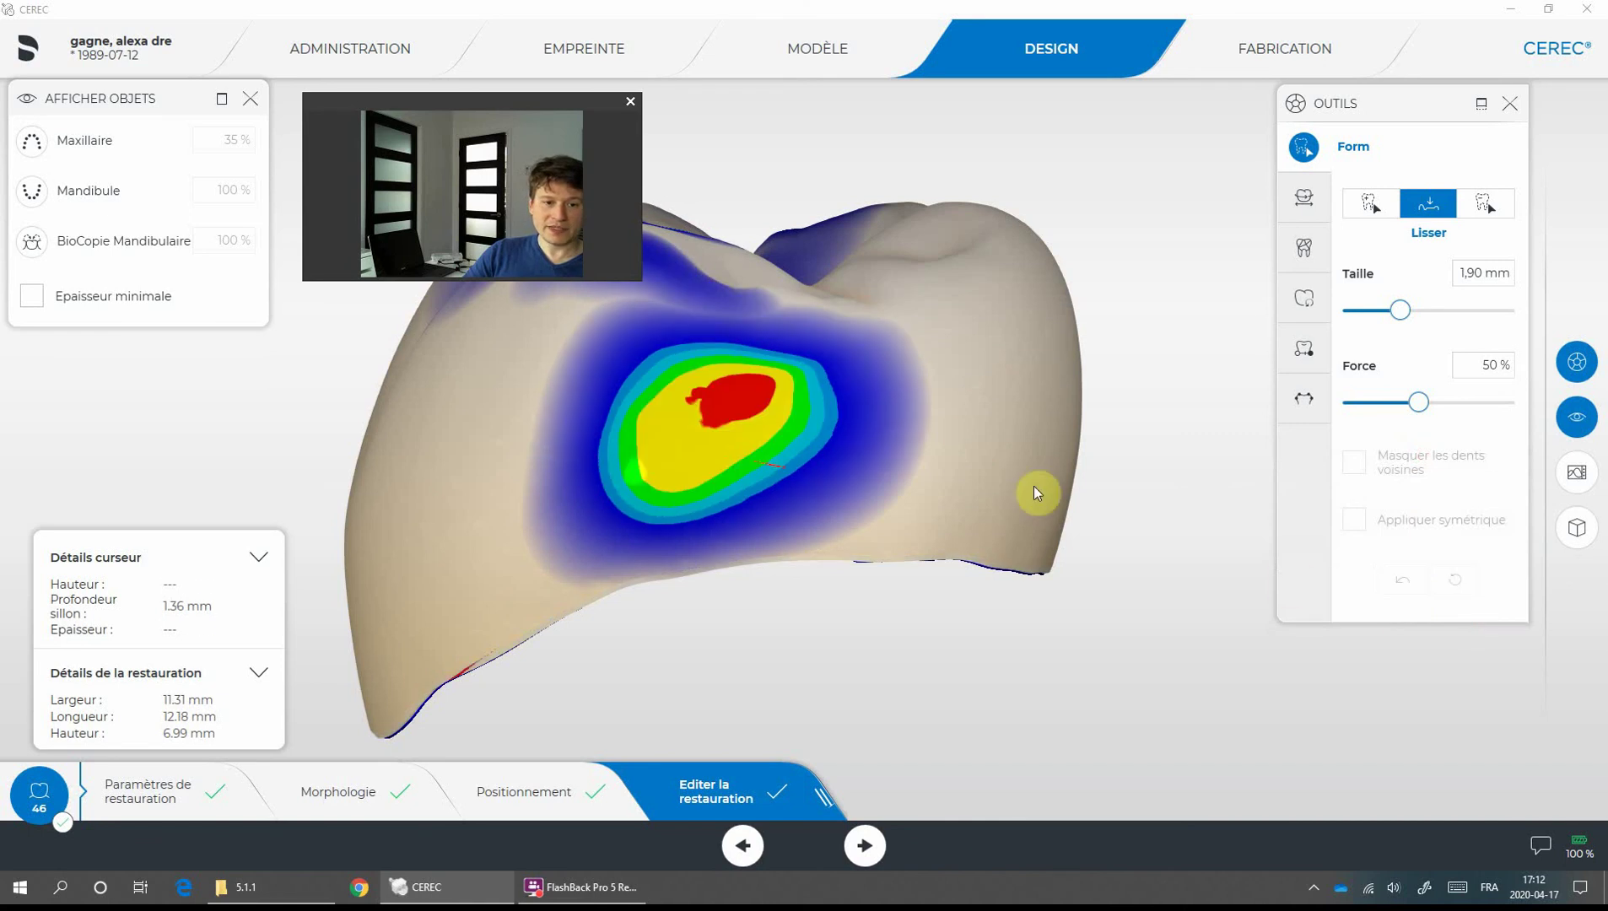
scroll(1097, 481, "down", 3)
middle_click_drag(1038, 343, 1215, 413)
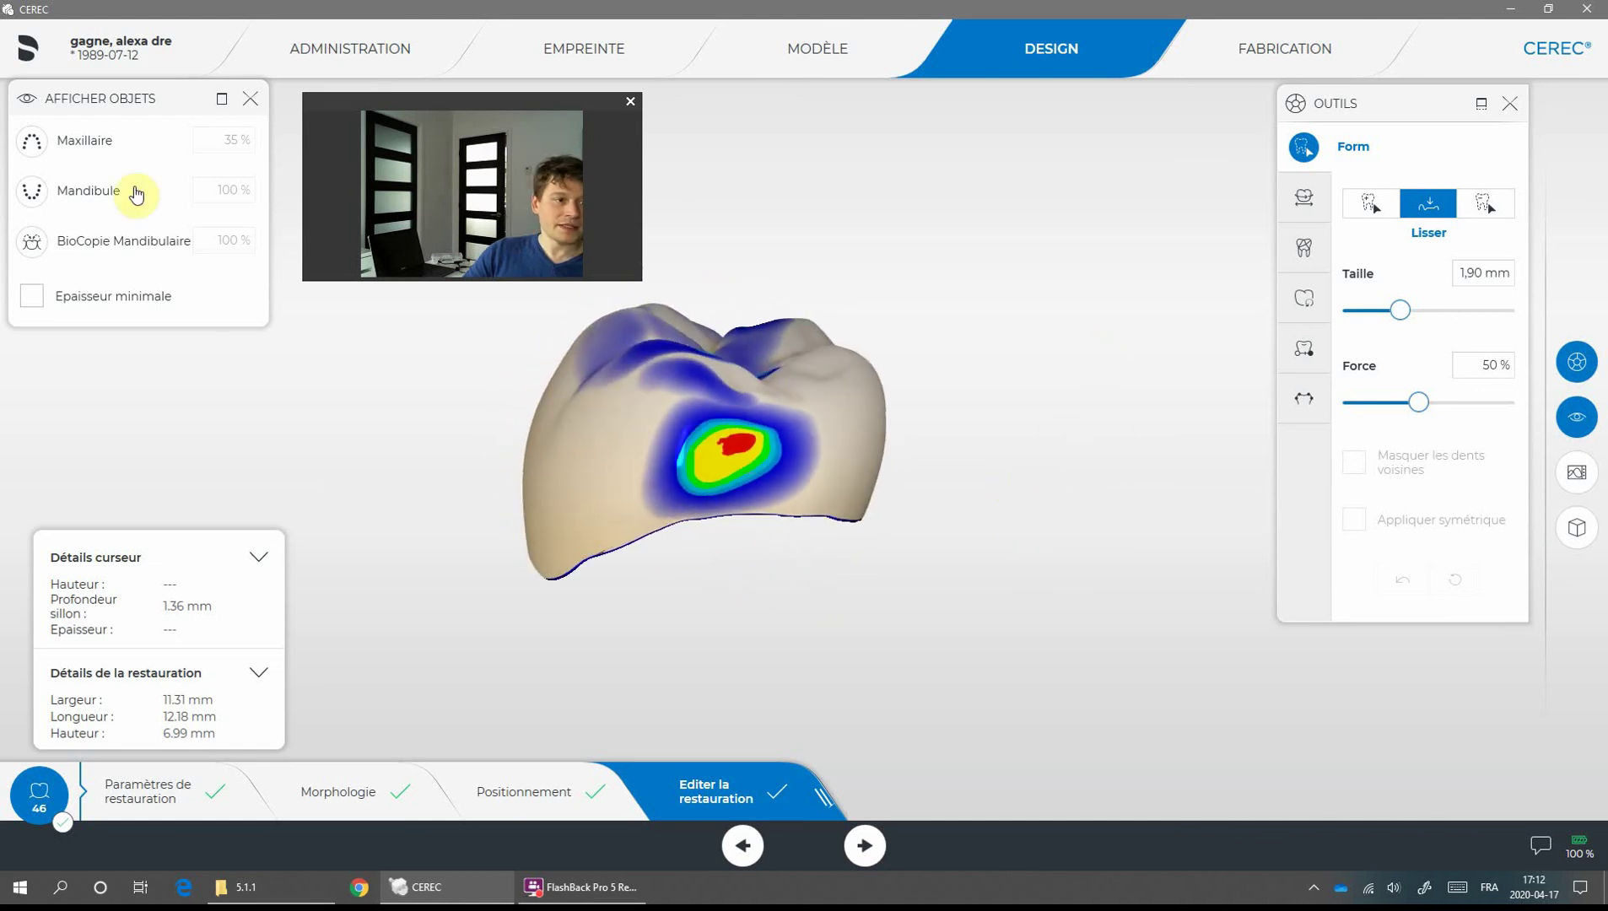
Show the mandibular model again and examine crown 46's mesial contact from underneath the model
left_click(30, 196)
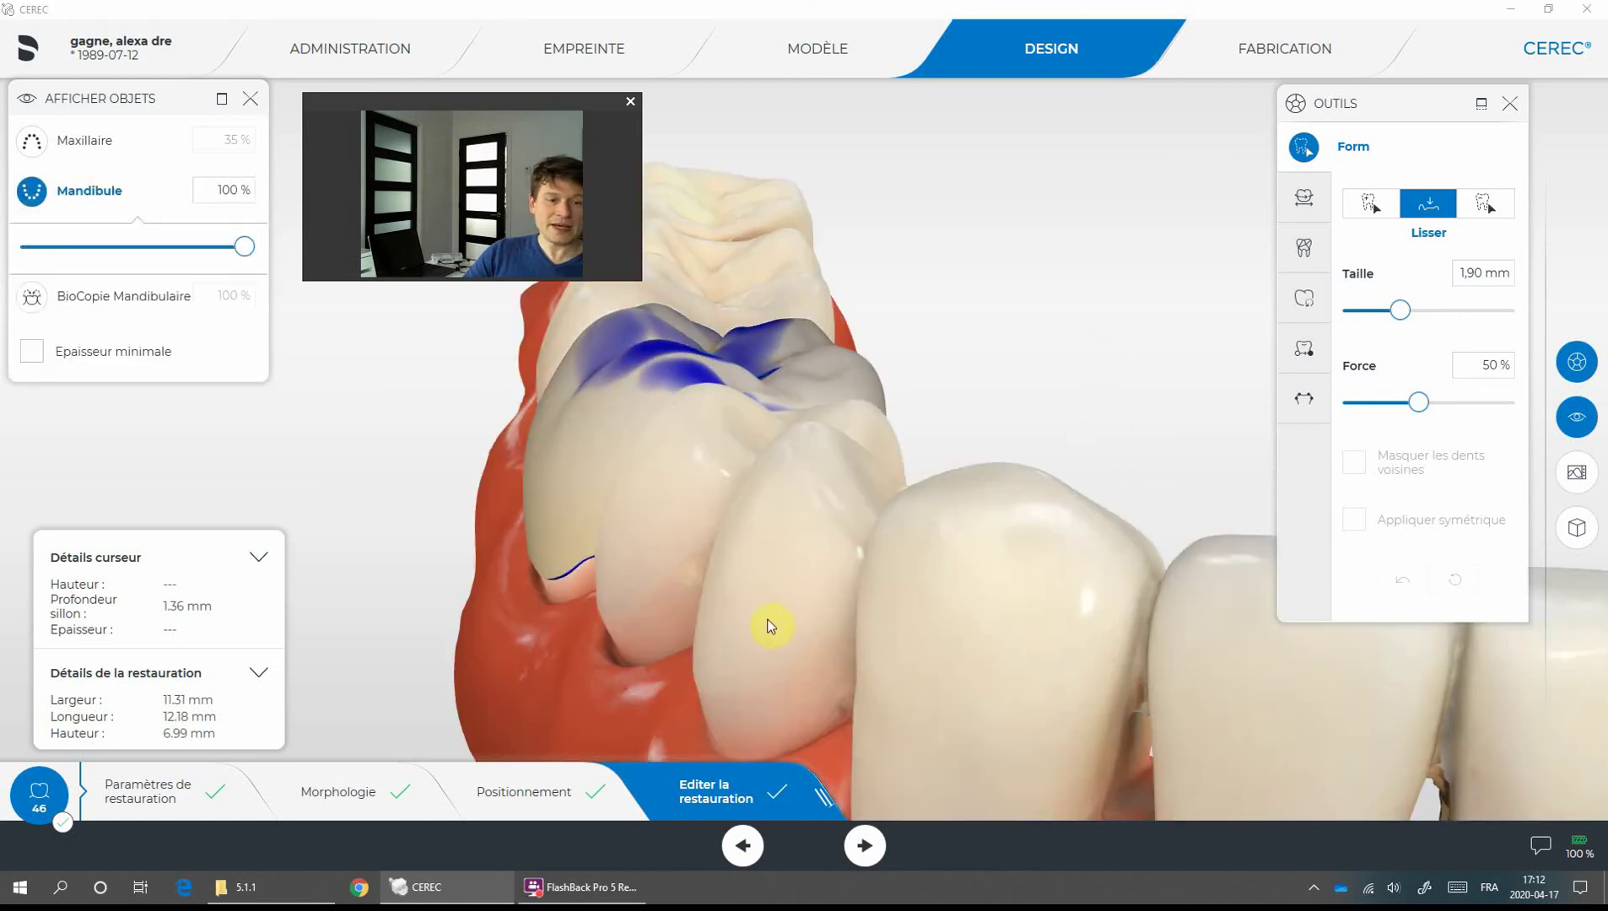
middle_click_drag(769, 645, 793, 435)
left_click(720, 329)
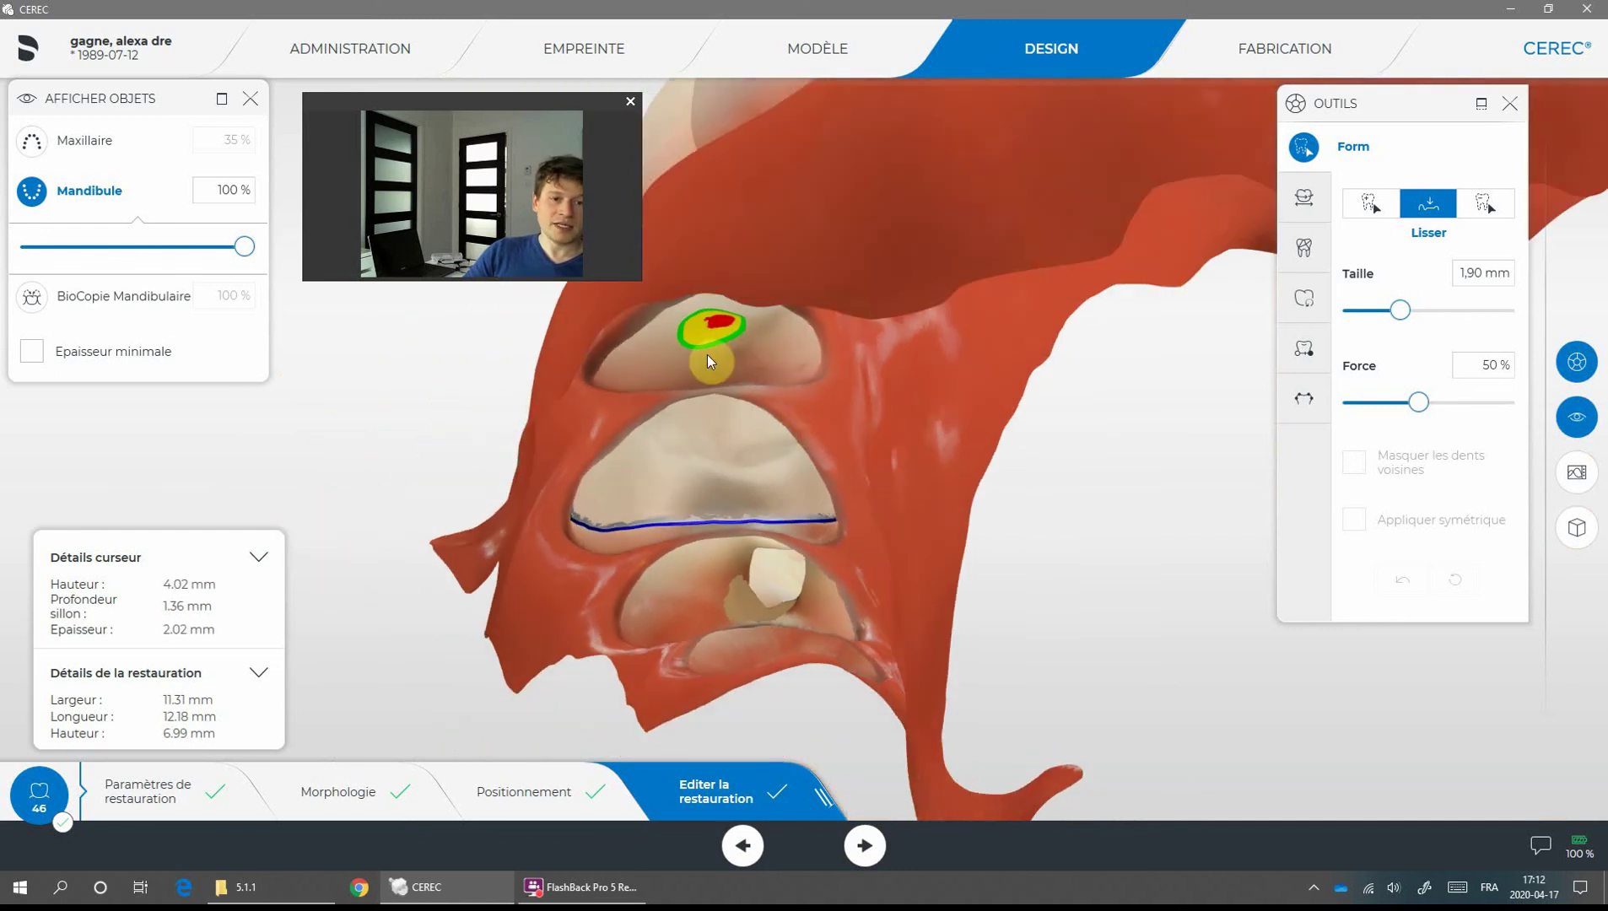
scroll(742, 379, "up", 5)
scroll(734, 332, "down", 2)
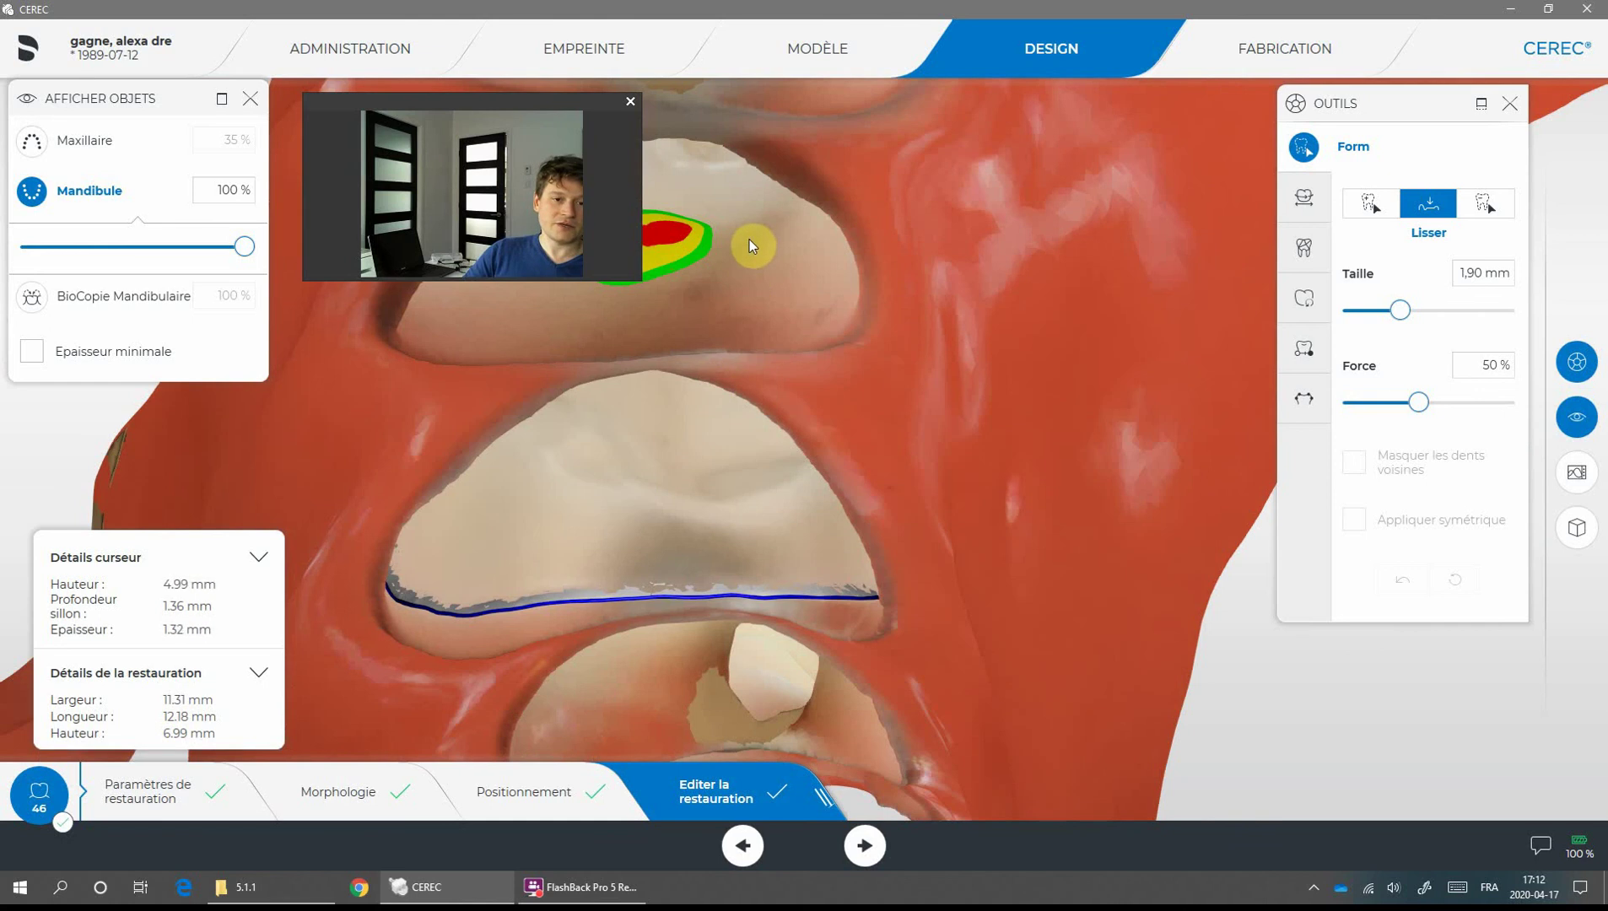
left_click(670, 241)
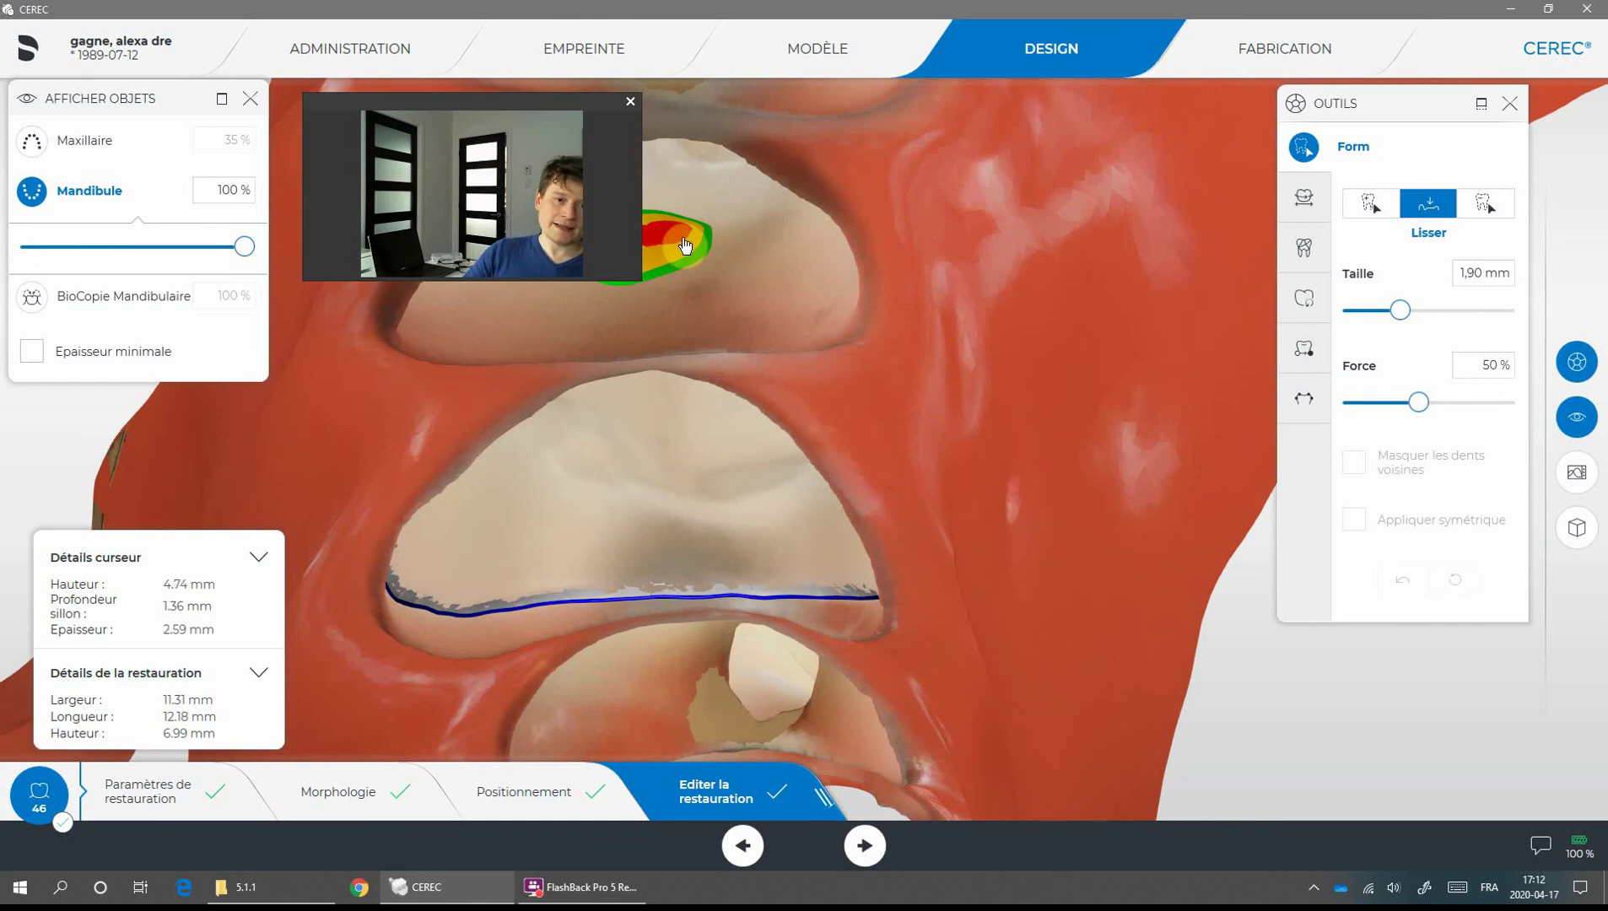
mouse_move(767, 257)
middle_mouse_down()
mouse_move(748, 262)
mouse_move(822, 244)
mouse_move(761, 305)
mouse_move(790, 276)
middle_mouse_up()
left_click_drag(786, 245, 772, 267)
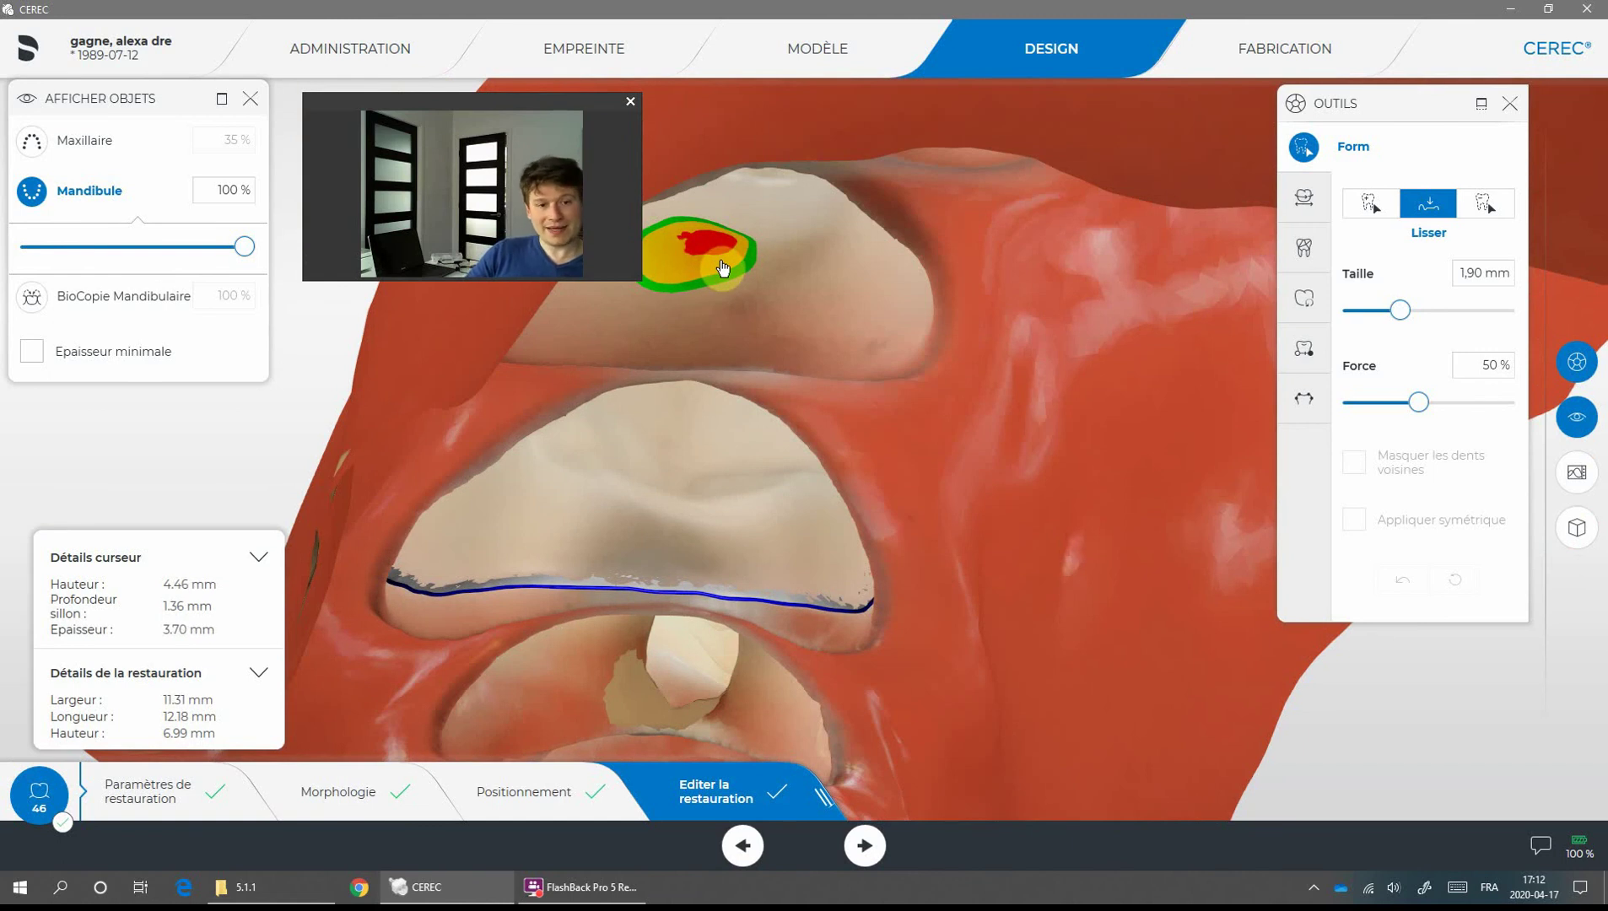
left_click_drag(723, 268, 826, 272)
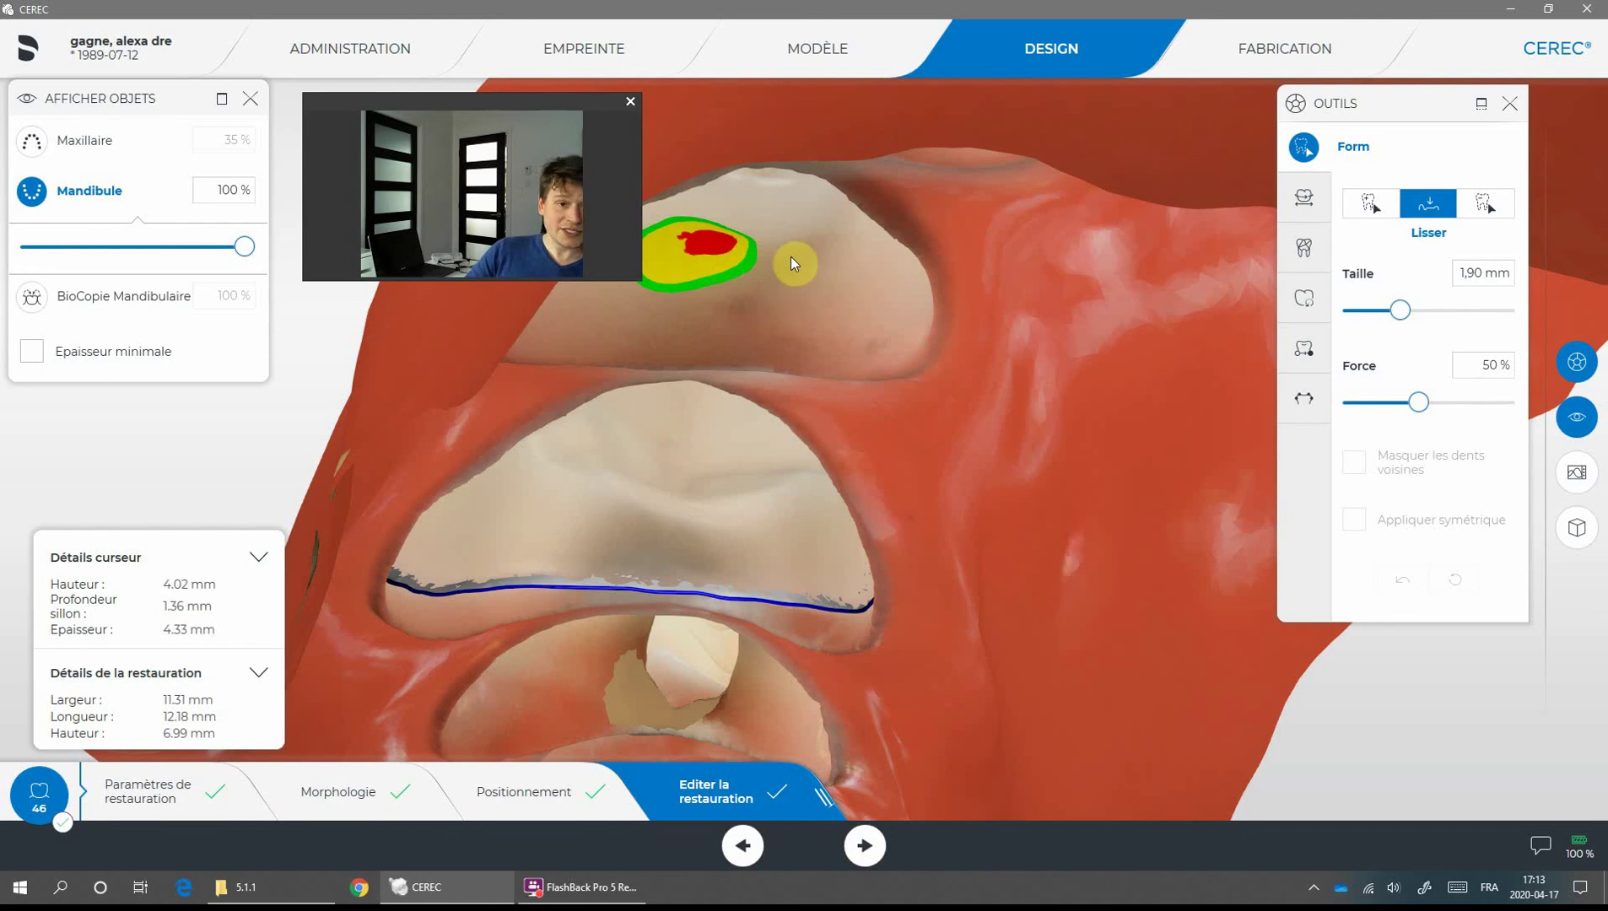
Smooth crown 46's mesial contact with Lisser at 1,90 mm and 50 % force, checking the contact with the mandibular model hidden
left_click_drag(815, 238, 911, 258)
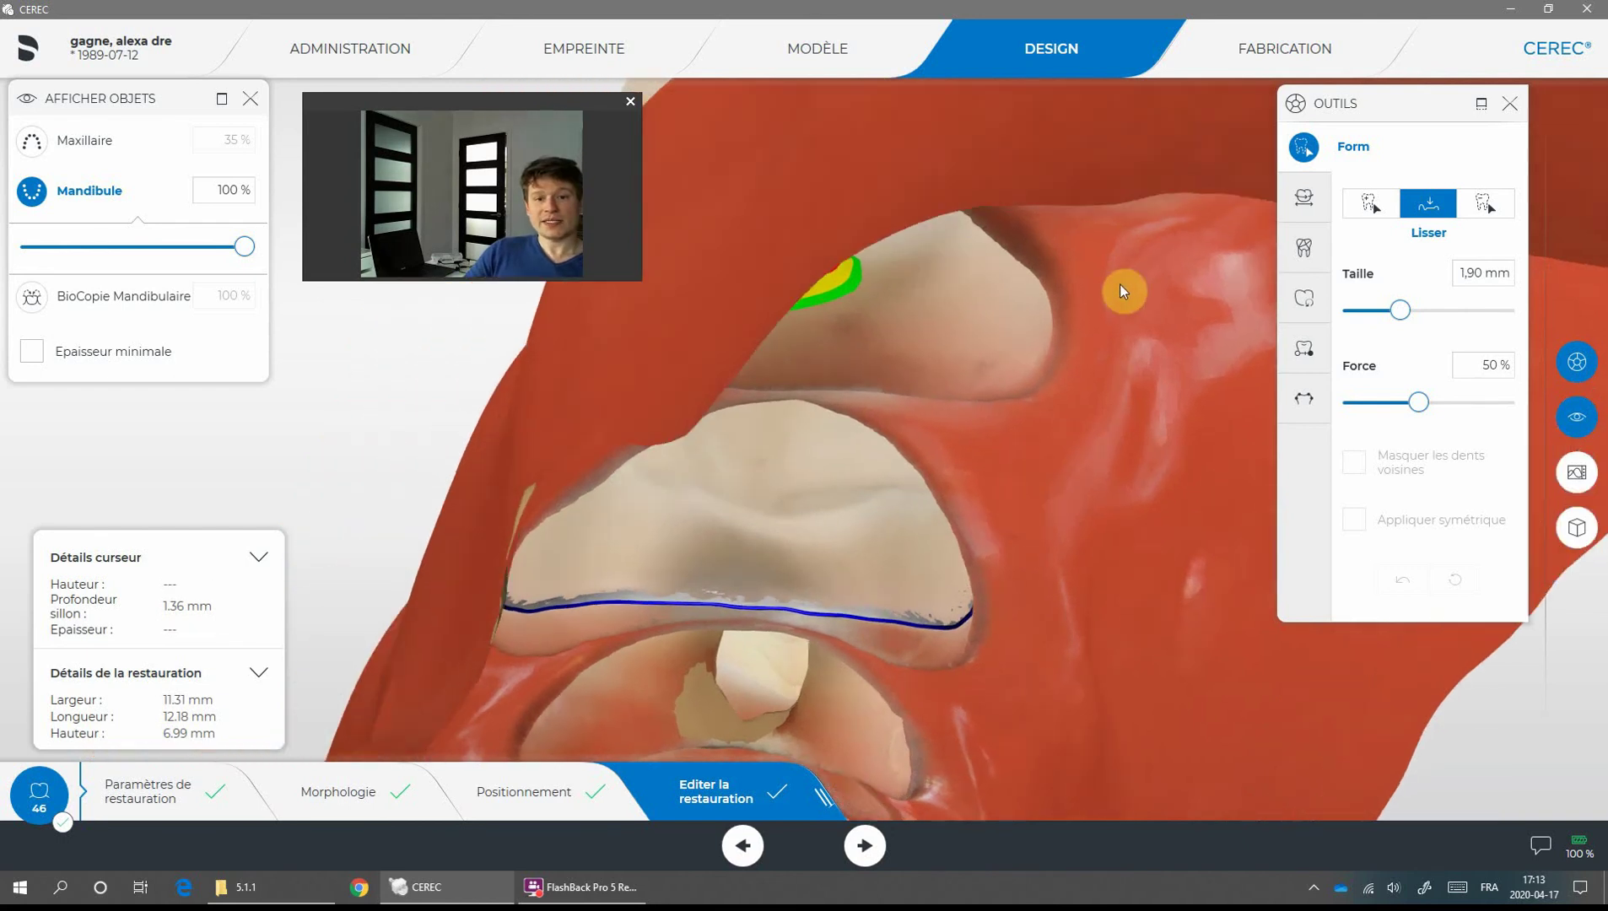
left_click_drag(1122, 285, 1078, 240)
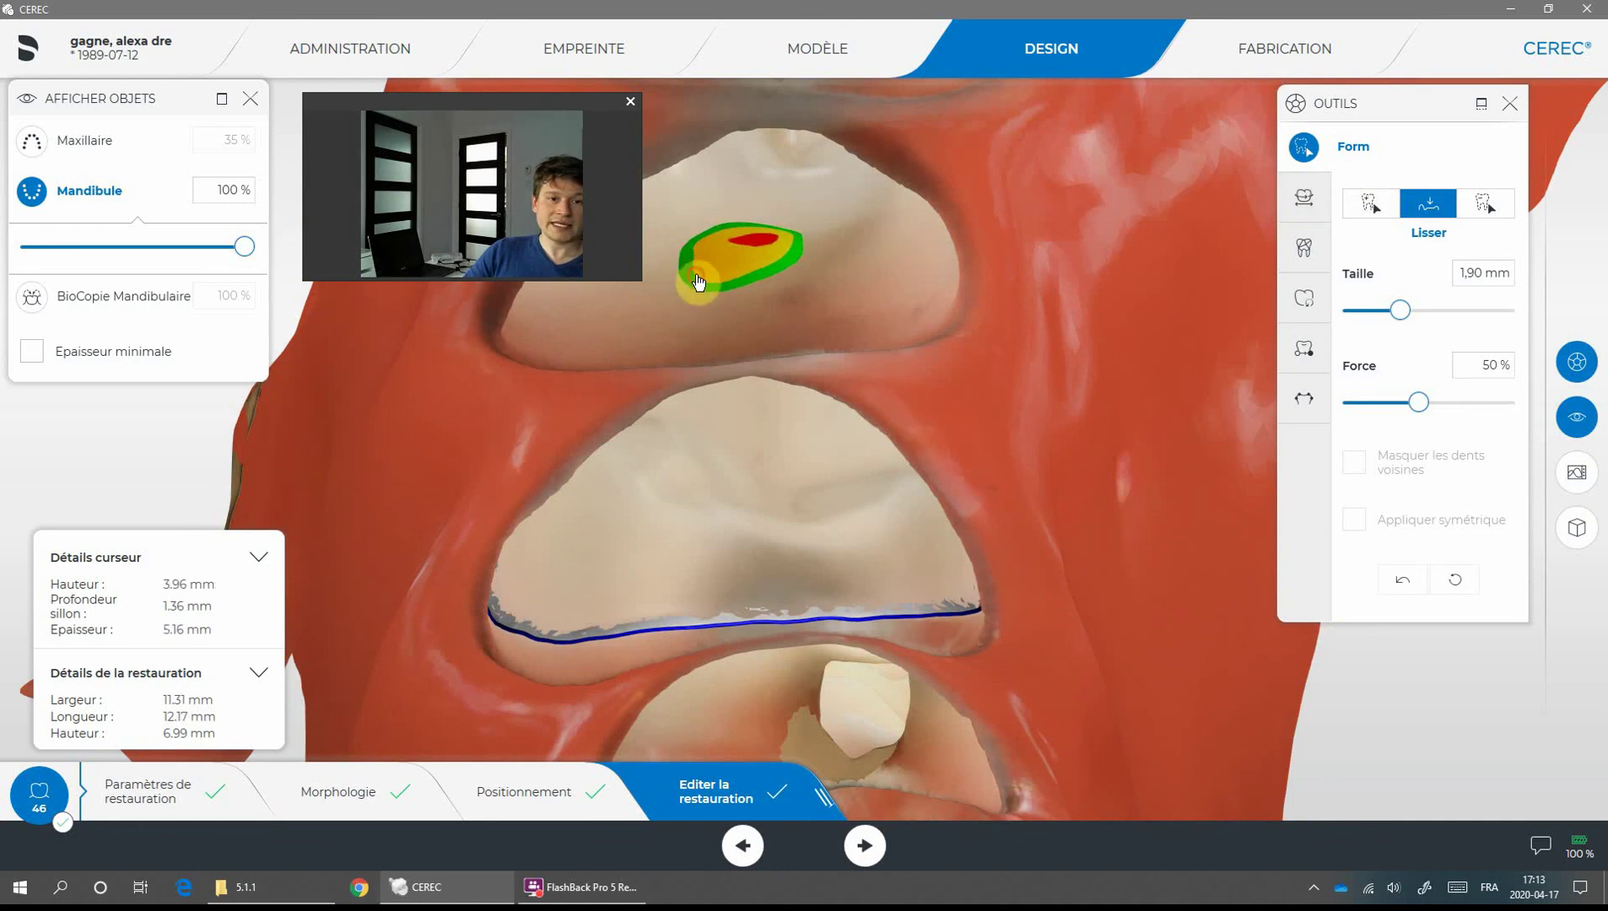
mouse_move(697, 281)
left_mouse_down()
mouse_move(753, 280)
mouse_move(815, 230)
left_mouse_up()
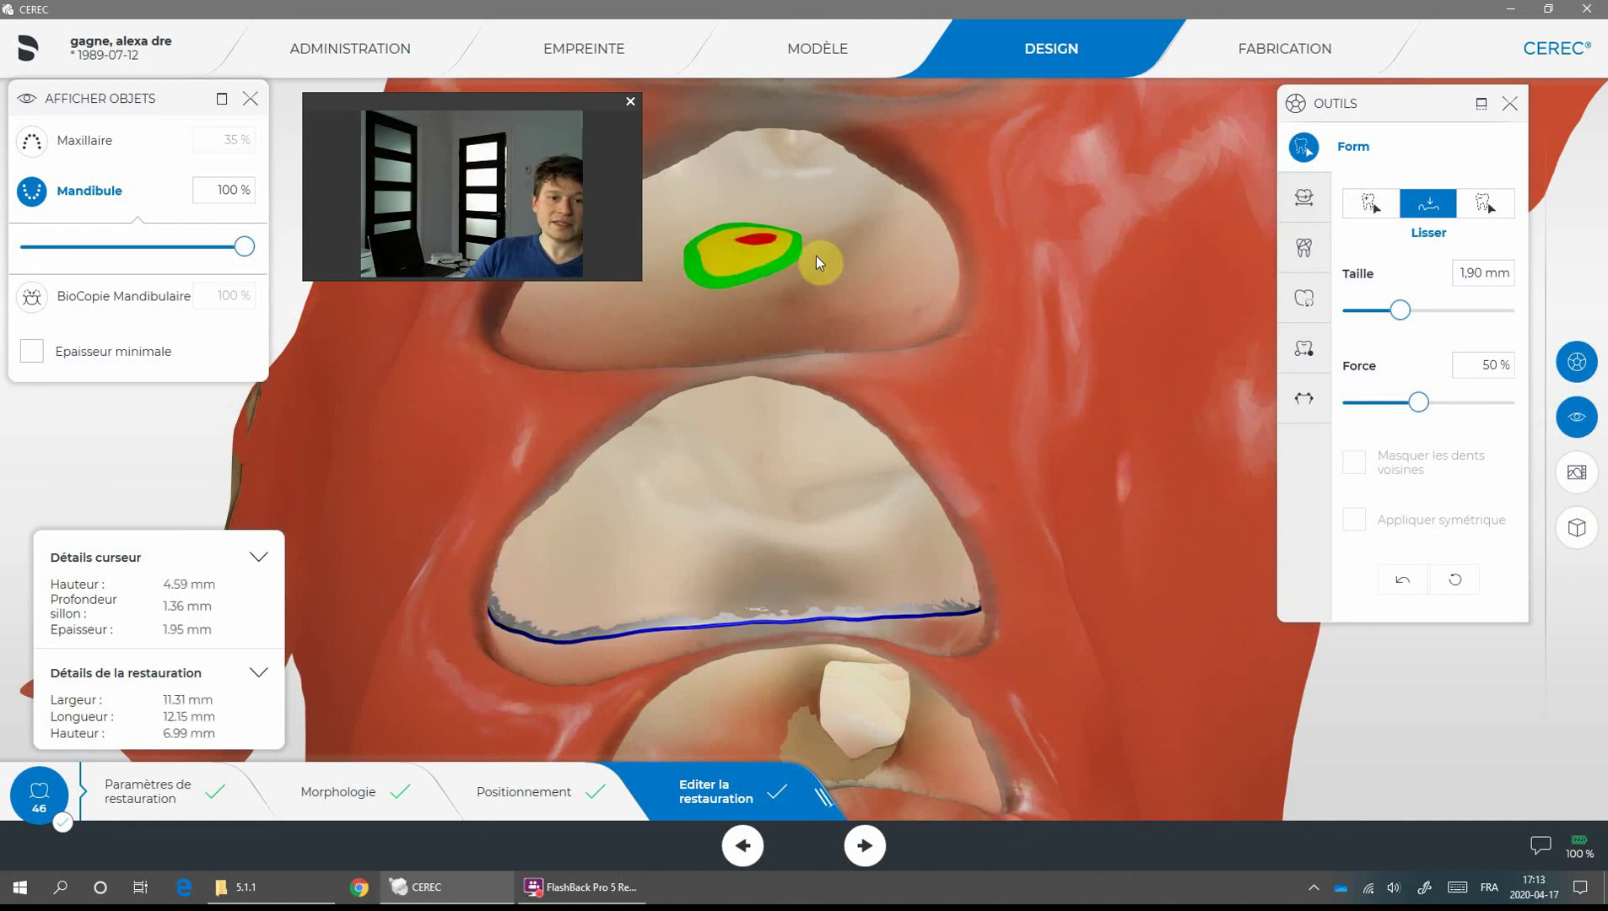
left_click(32, 191)
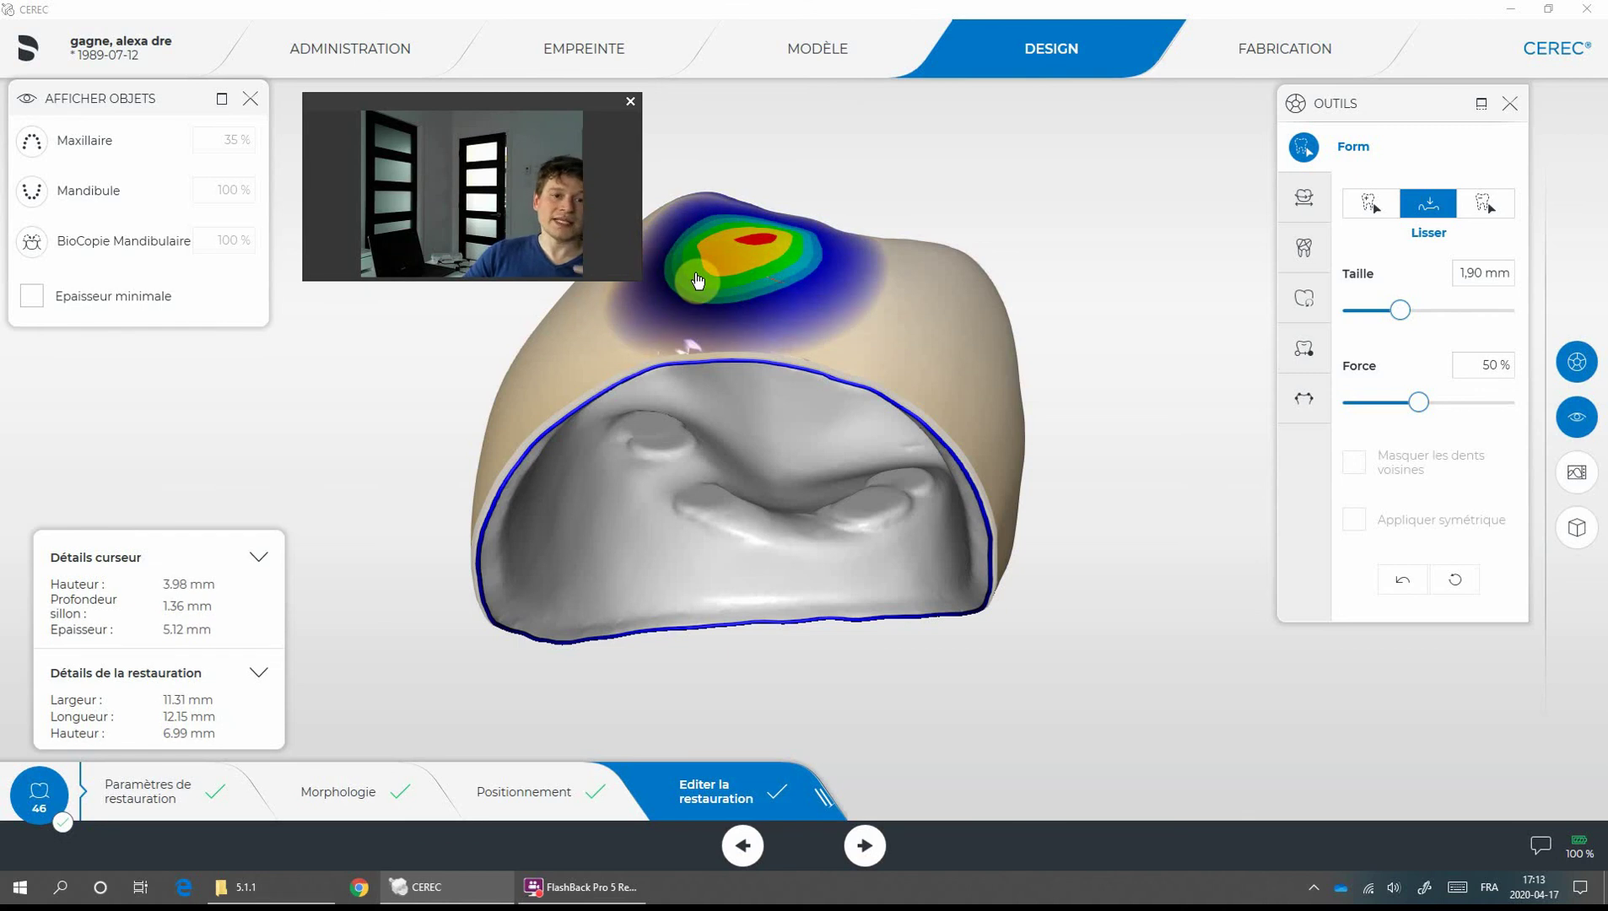
left_click(31, 190)
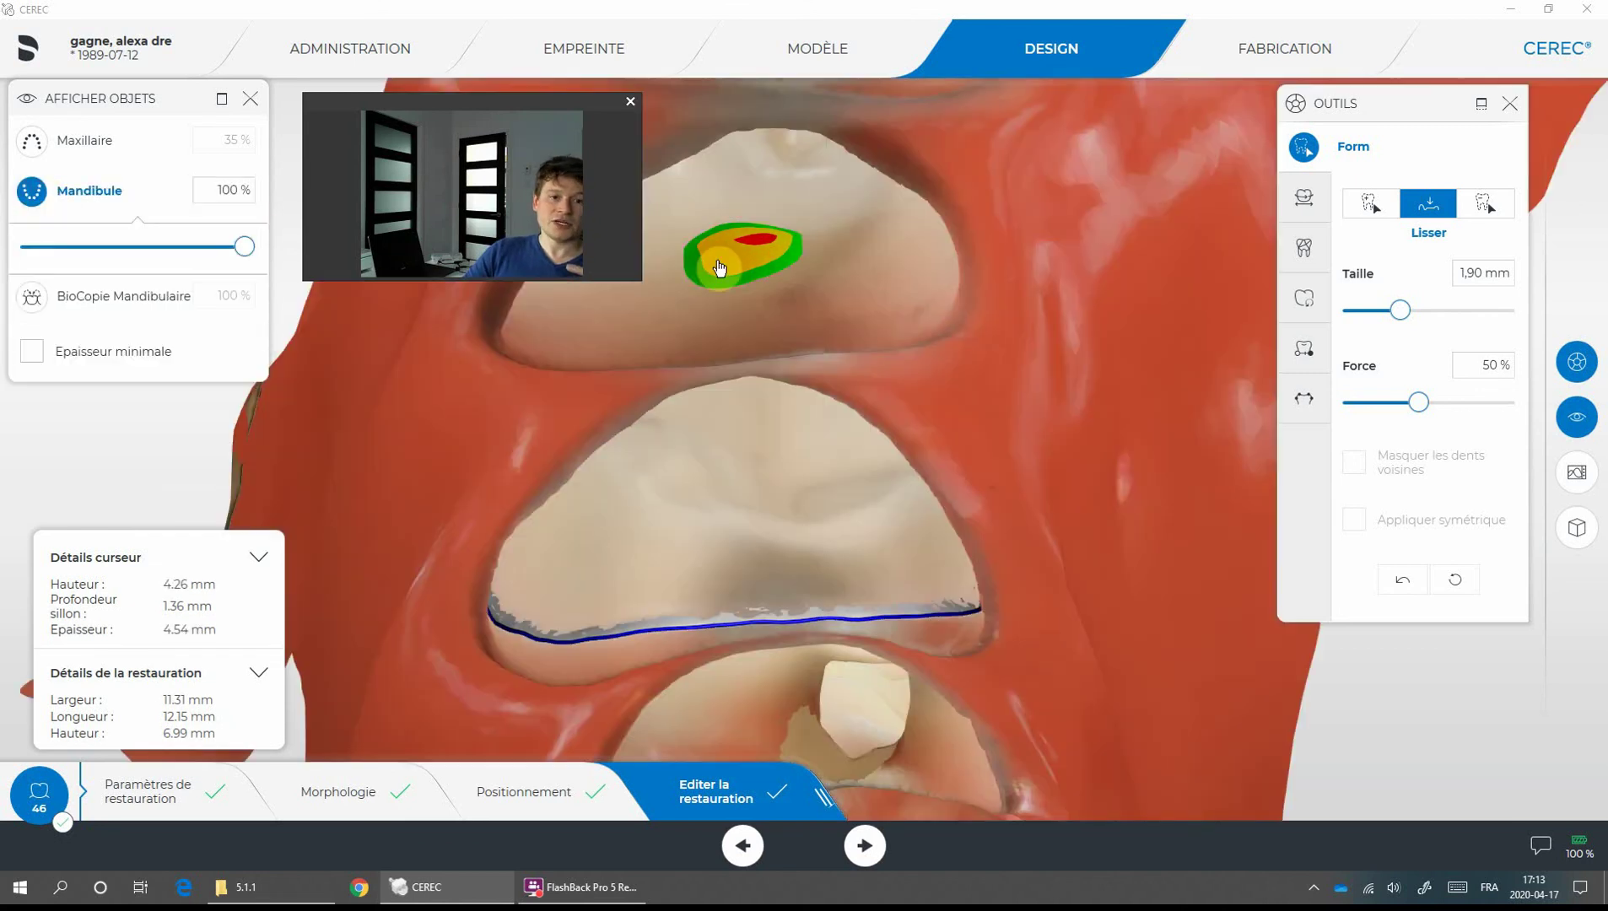
mouse_move(774, 268)
left_mouse_down()
mouse_move(717, 253)
mouse_move(765, 269)
mouse_move(764, 246)
mouse_move(733, 258)
left_mouse_up()
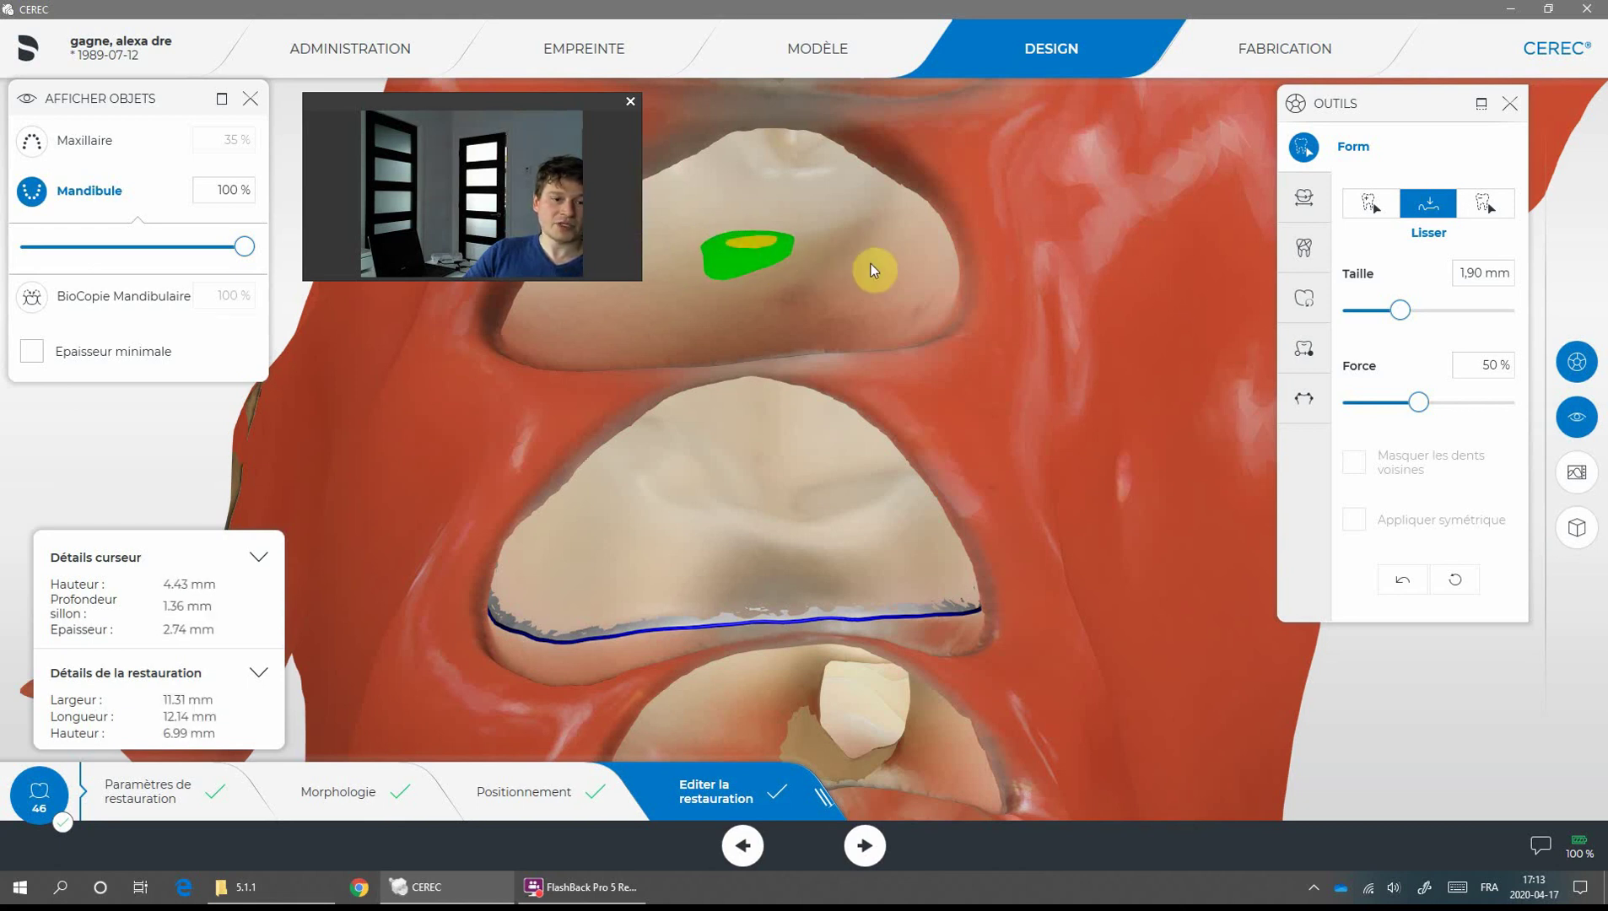
left_click(131, 170)
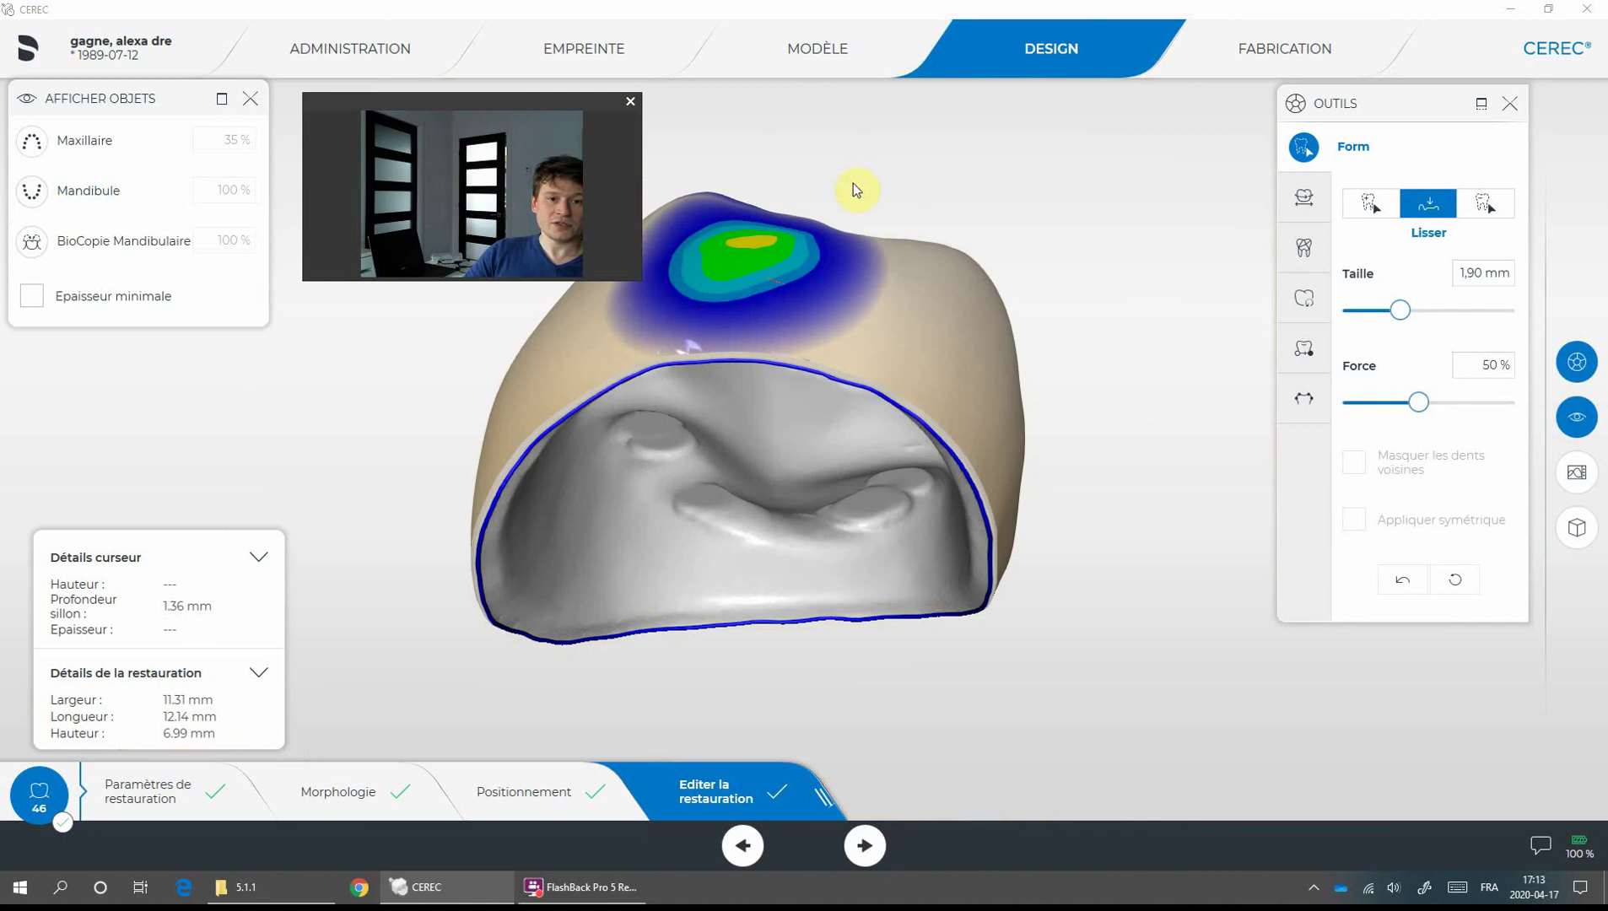
left_click_drag(853, 183, 890, 269)
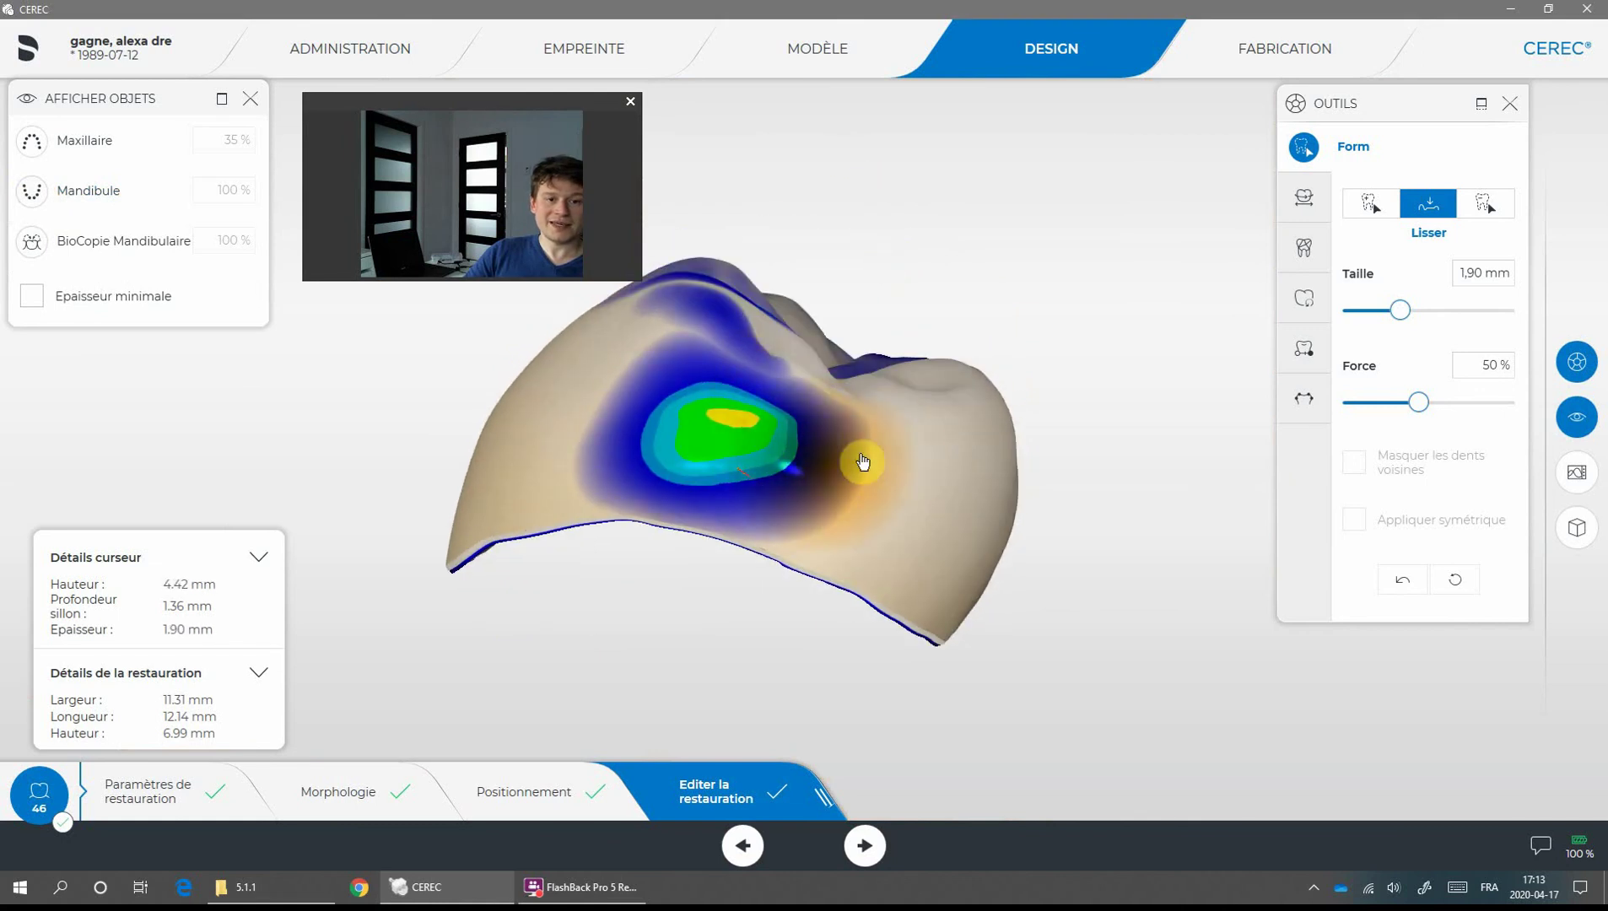
mouse_move(861, 462)
left_mouse_down()
mouse_move(753, 455)
mouse_move(718, 424)
mouse_move(757, 468)
mouse_move(729, 423)
left_mouse_up()
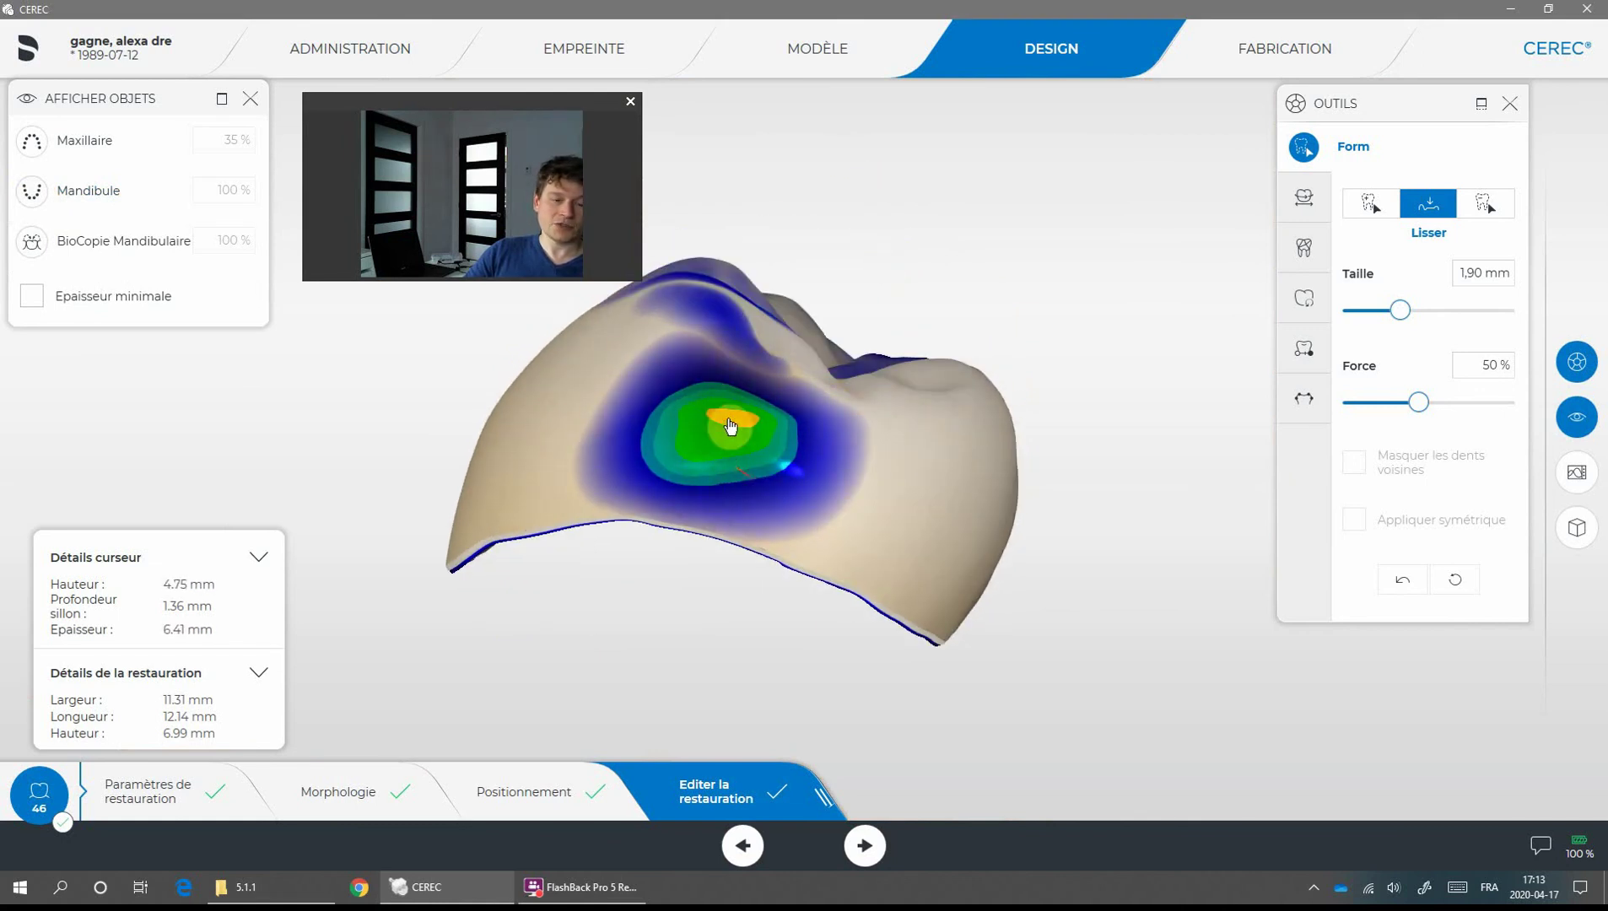
Show the mandibular model, set the Lisser size to 1,30 mm and smooth crown 46's distal contact at 50 % force
left_click(32, 191)
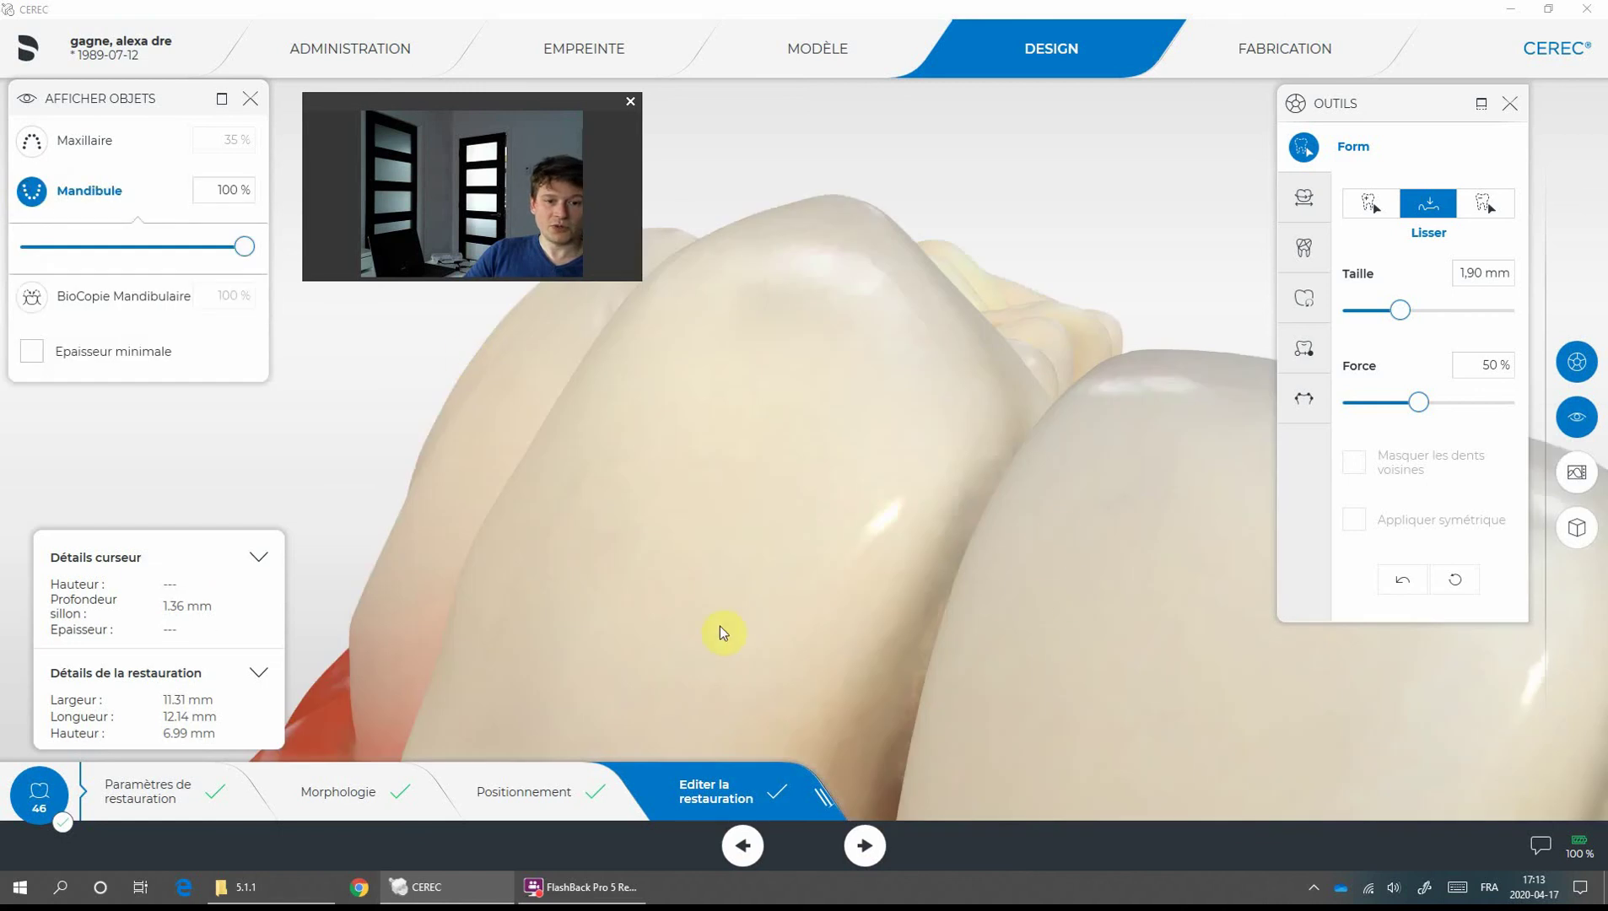
left_click_drag(720, 626, 1054, 619)
left_click_drag(1196, 449, 1081, 557)
left_click_drag(606, 679, 818, 535)
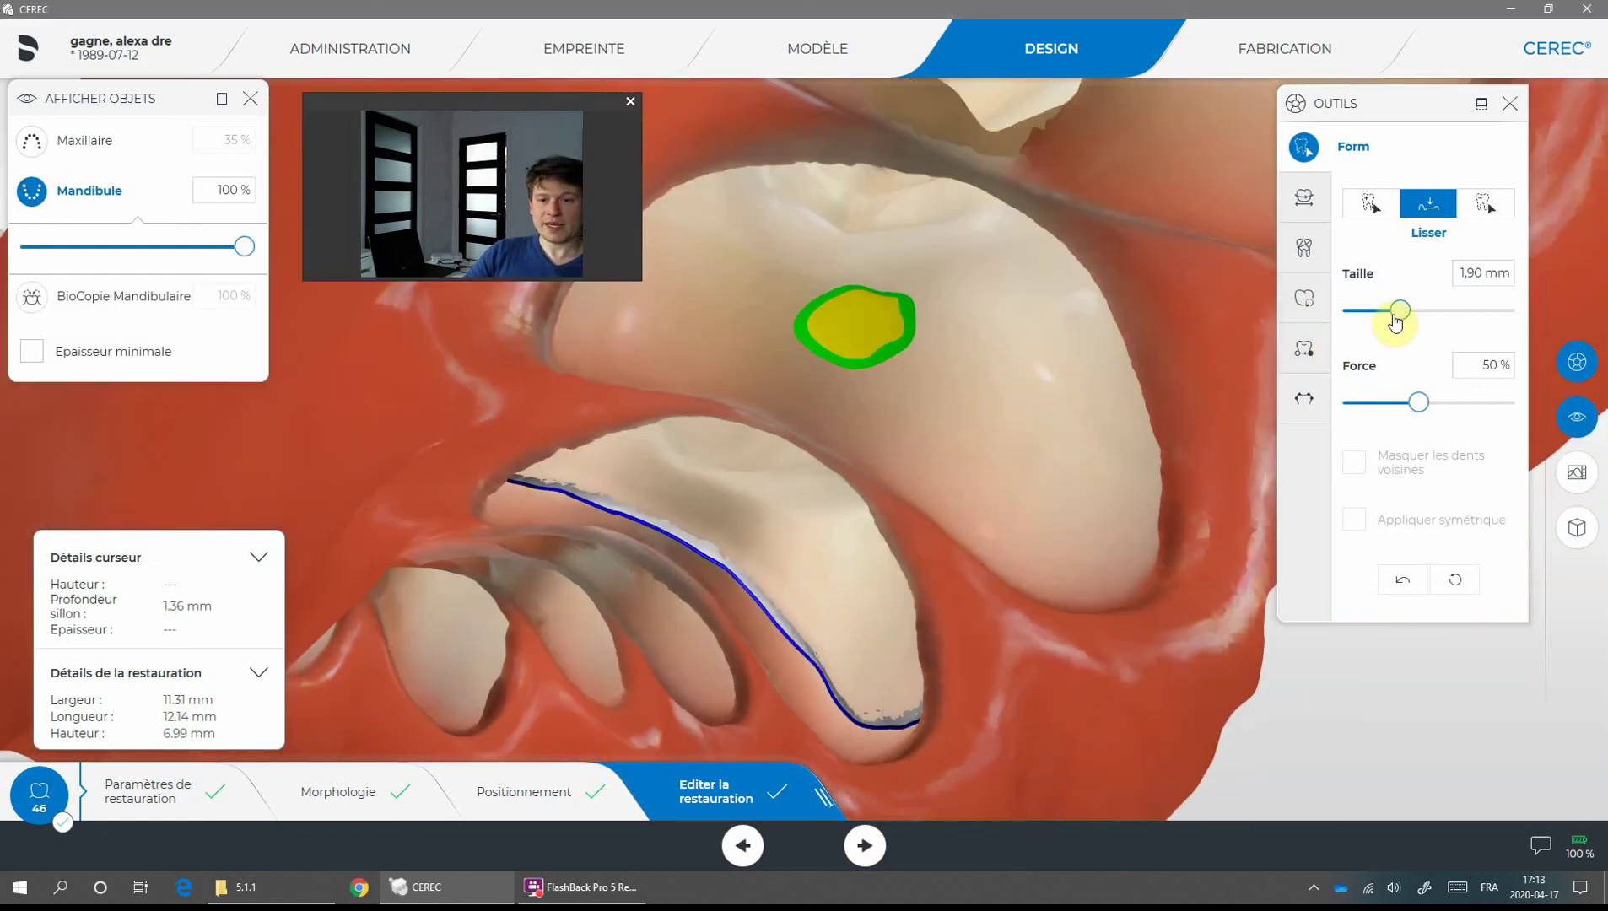
left_click_drag(1396, 321, 1382, 312)
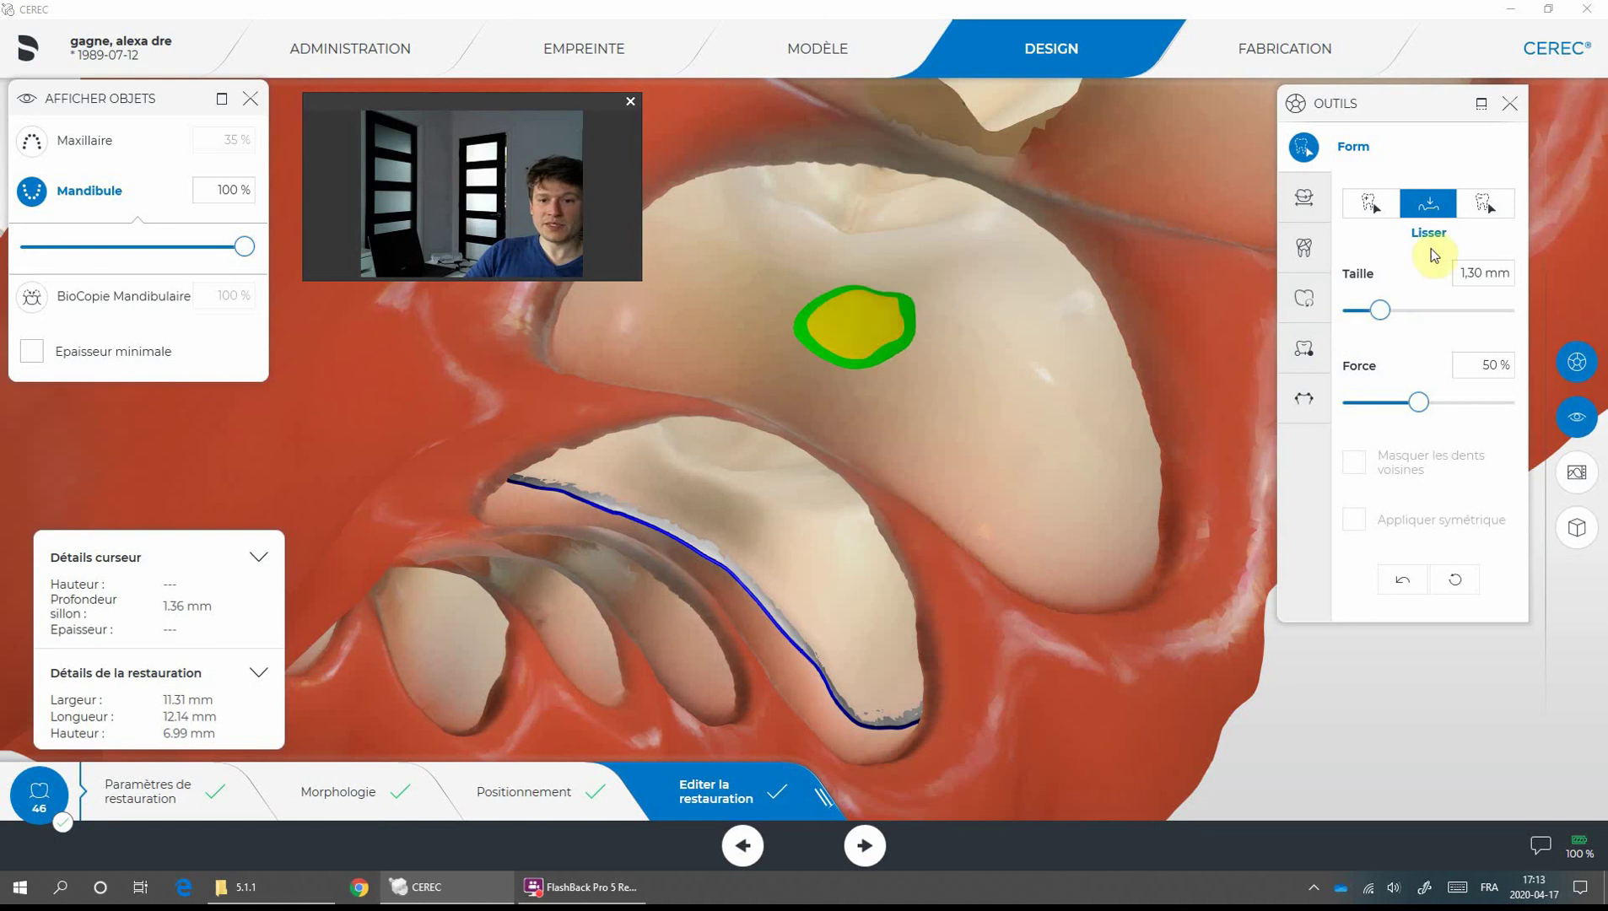
mouse_move(804, 355)
left_mouse_down()
mouse_move(847, 334)
mouse_move(826, 338)
mouse_move(830, 320)
mouse_move(893, 324)
mouse_move(875, 340)
mouse_move(836, 350)
mouse_move(821, 330)
mouse_move(868, 301)
mouse_move(909, 333)
mouse_move(847, 330)
mouse_move(921, 330)
mouse_move(868, 329)
left_mouse_up()
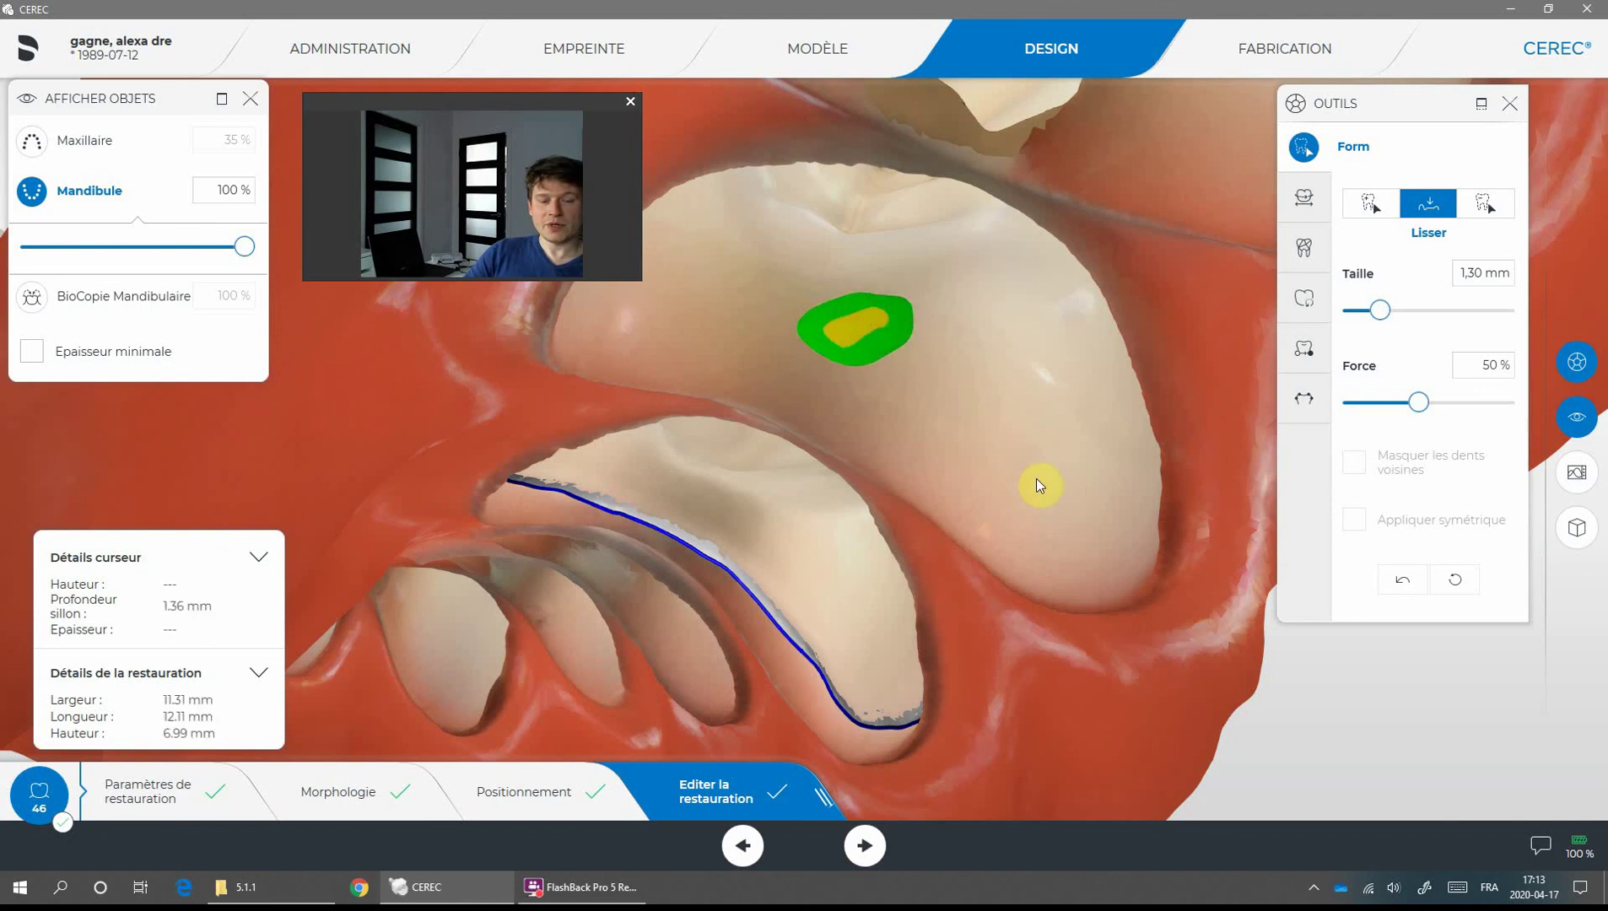
Hide the mandibular model and inspect crown 46's distal contact and buccal side
left_click(32, 191)
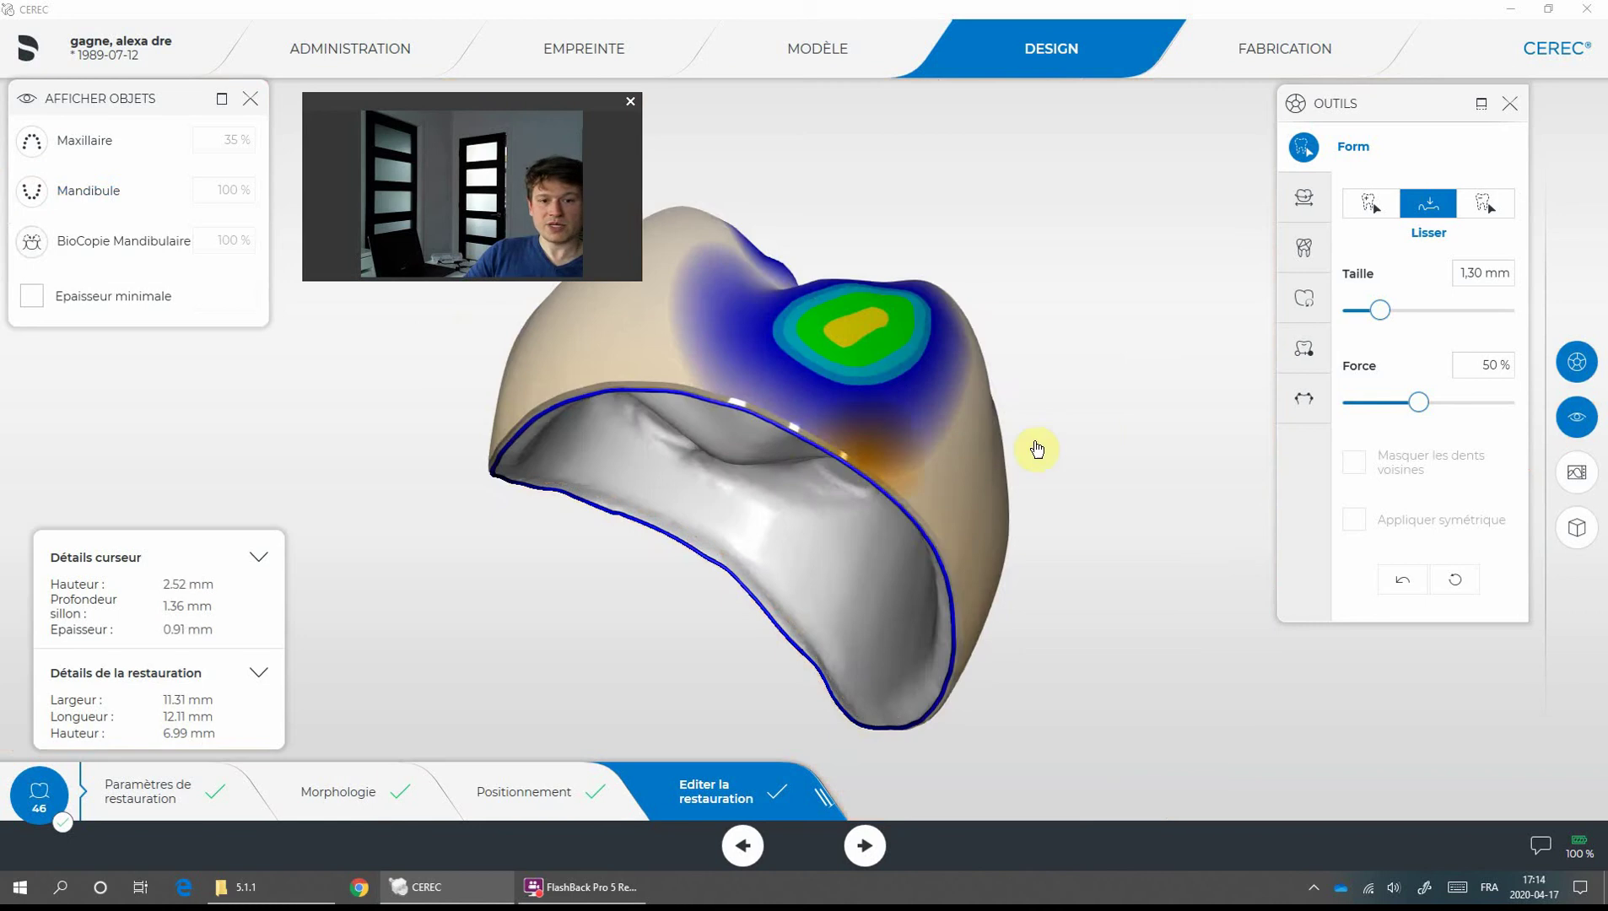
left_click_drag(1115, 401, 1111, 417)
left_click_drag(957, 201, 914, 253)
left_click_drag(1114, 567, 953, 528)
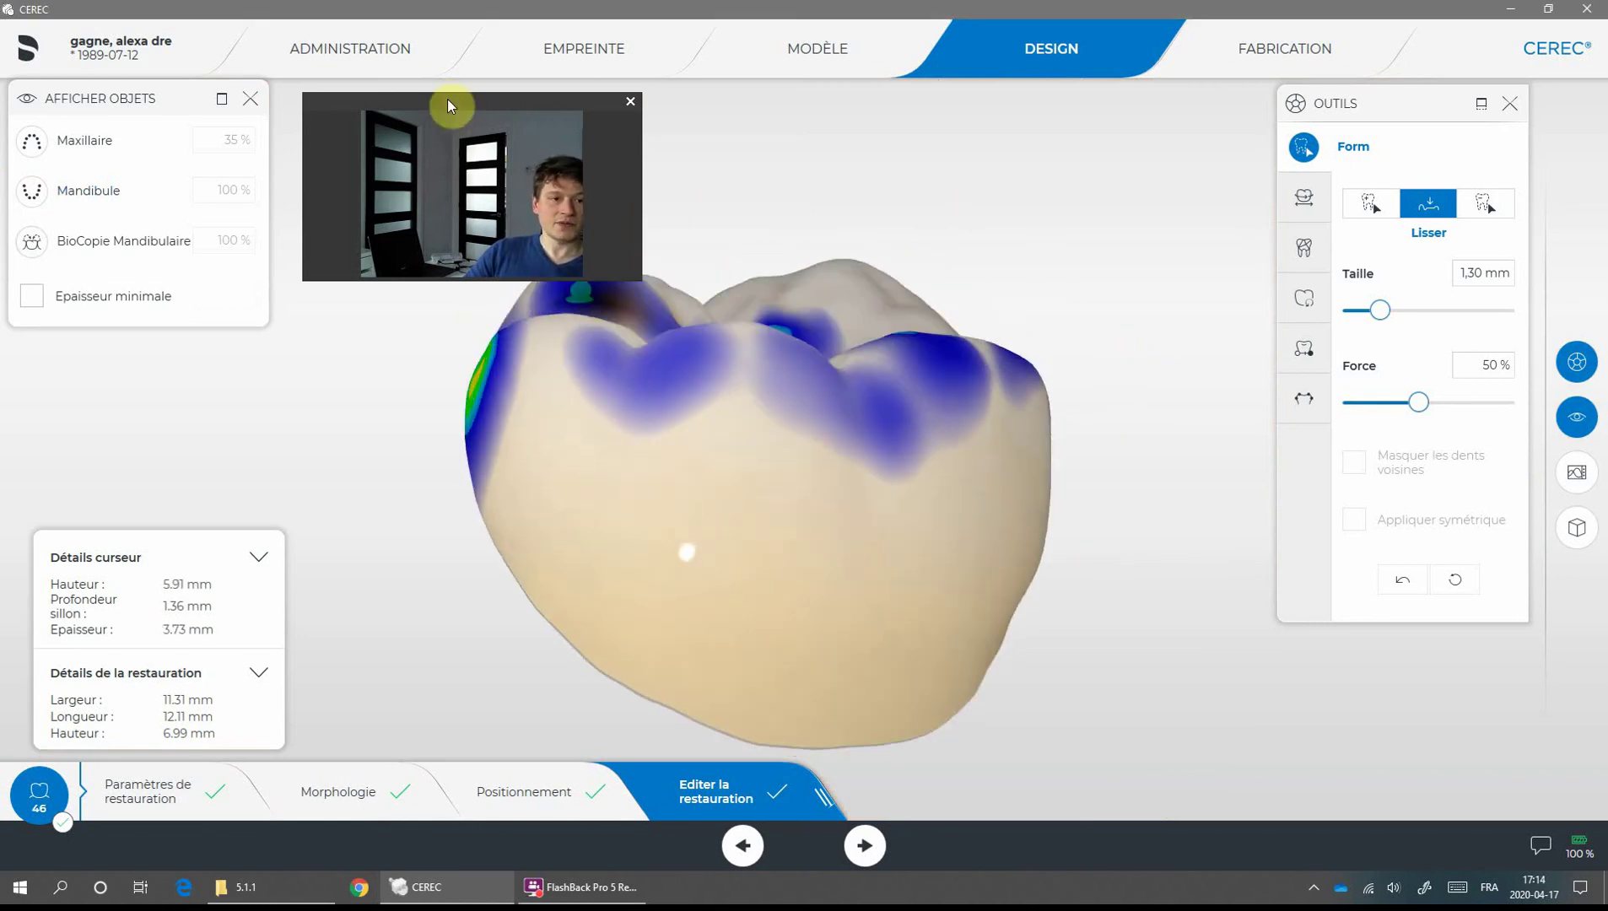
Show the mandibular and maxillary models and examine crown 46 against its neighbouring and opposing teeth
left_click(32, 190)
left_click(68, 155)
scroll(970, 444, "down", 5)
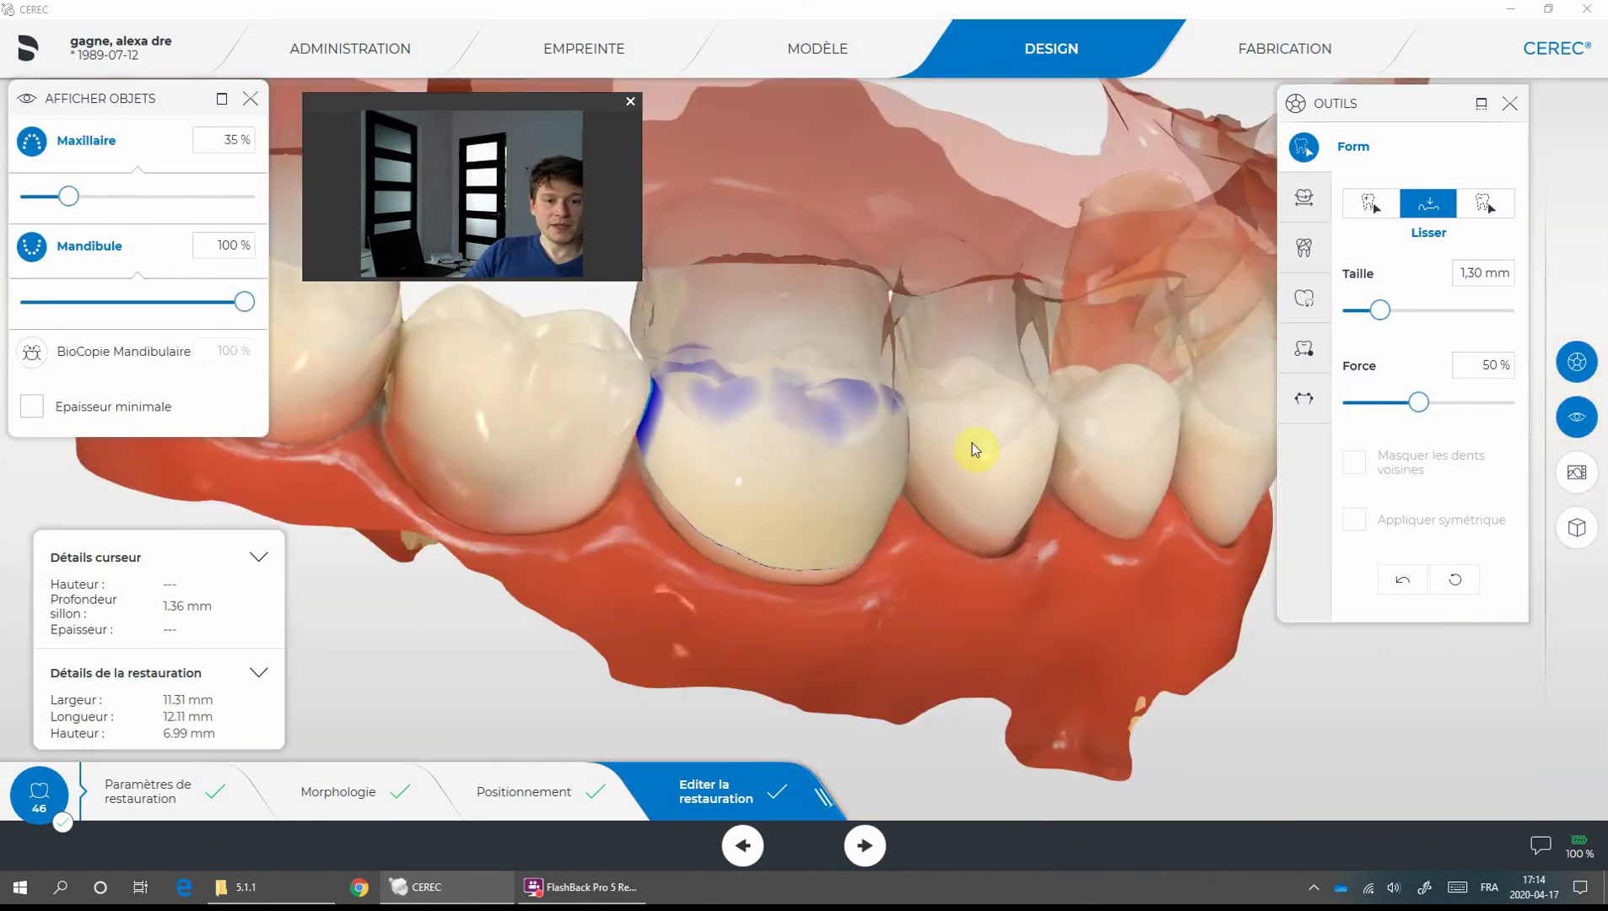
left_click_drag(981, 548, 808, 547)
left_click_drag(1008, 460, 783, 355)
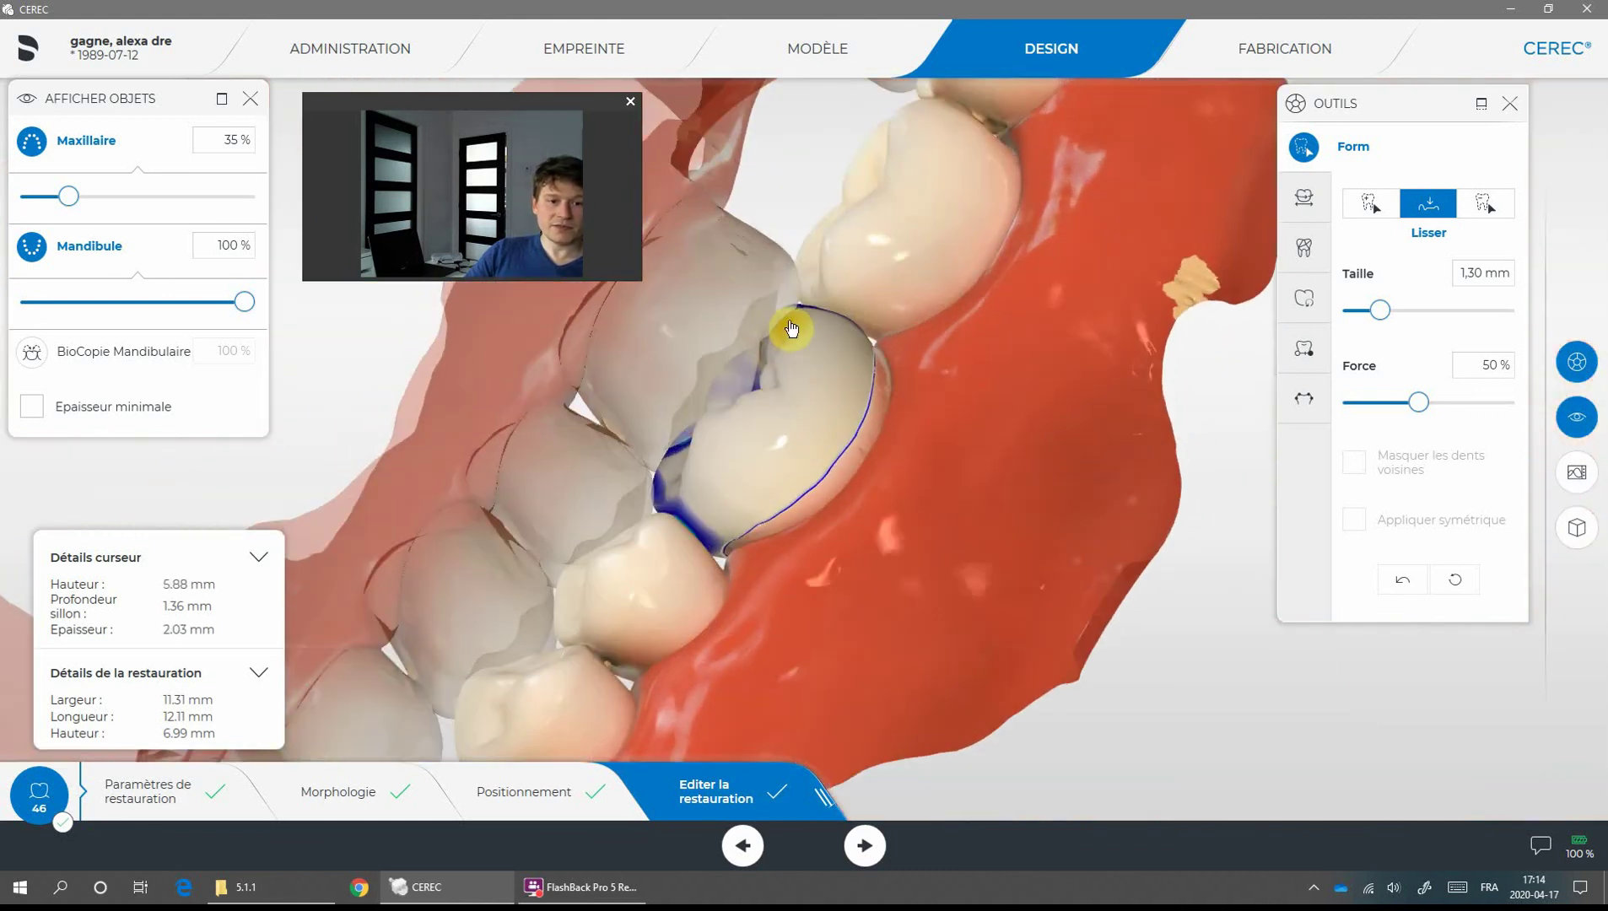
left_click_drag(930, 584, 1034, 430)
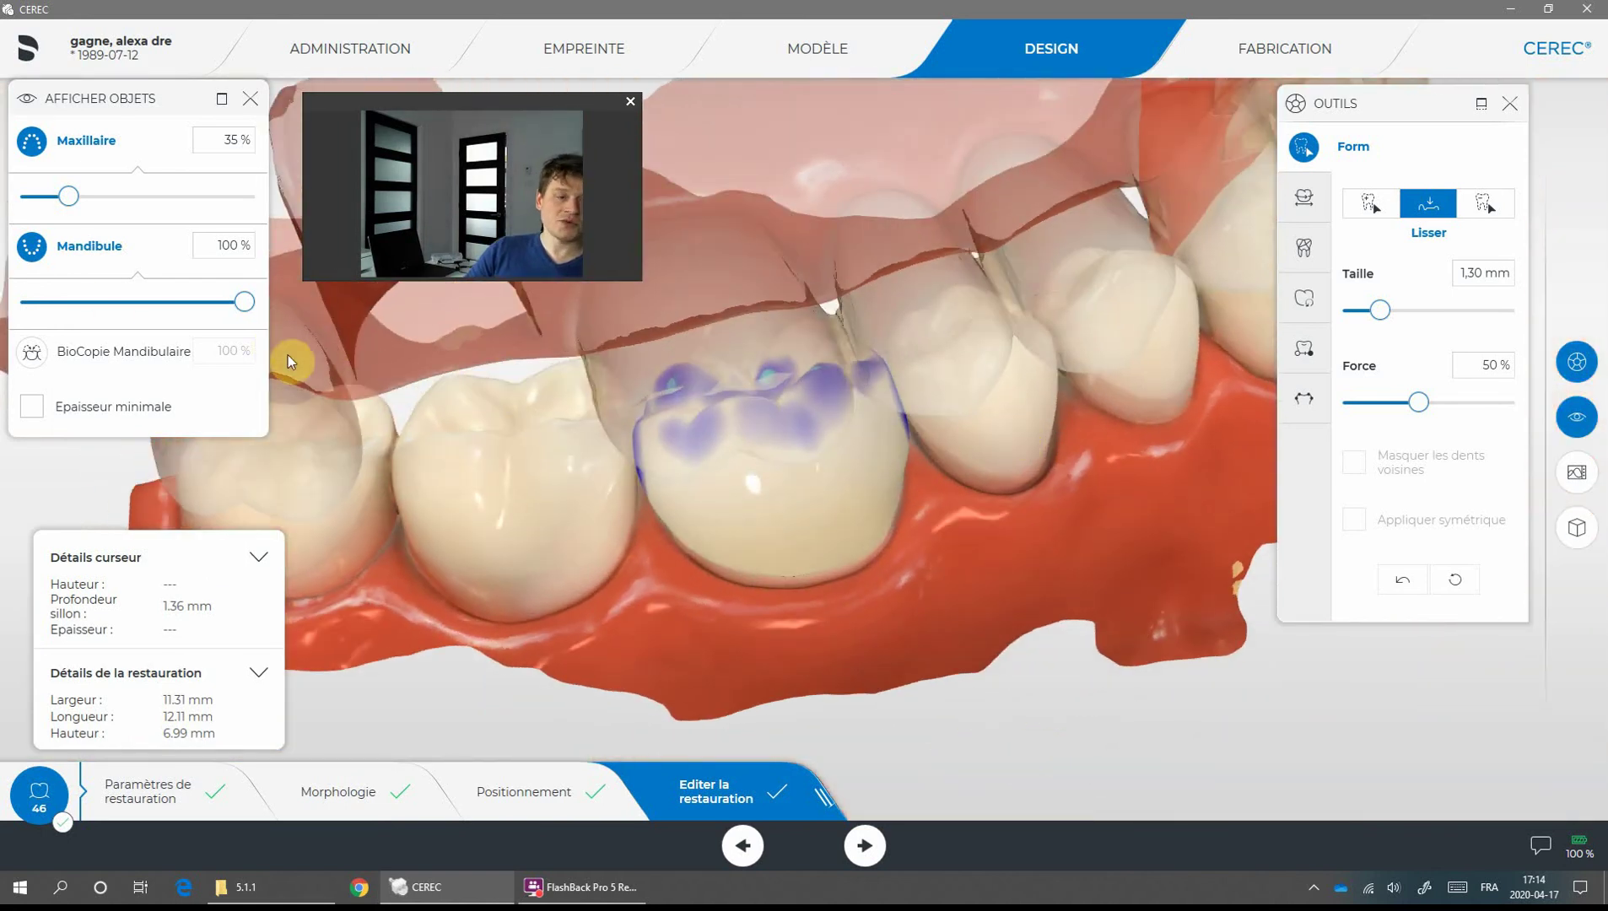
Display BioCopie Mandibulaire at 100 %, hide the maxillary model and compare crown 46's occlusal surface with the original tooth
left_click(38, 358)
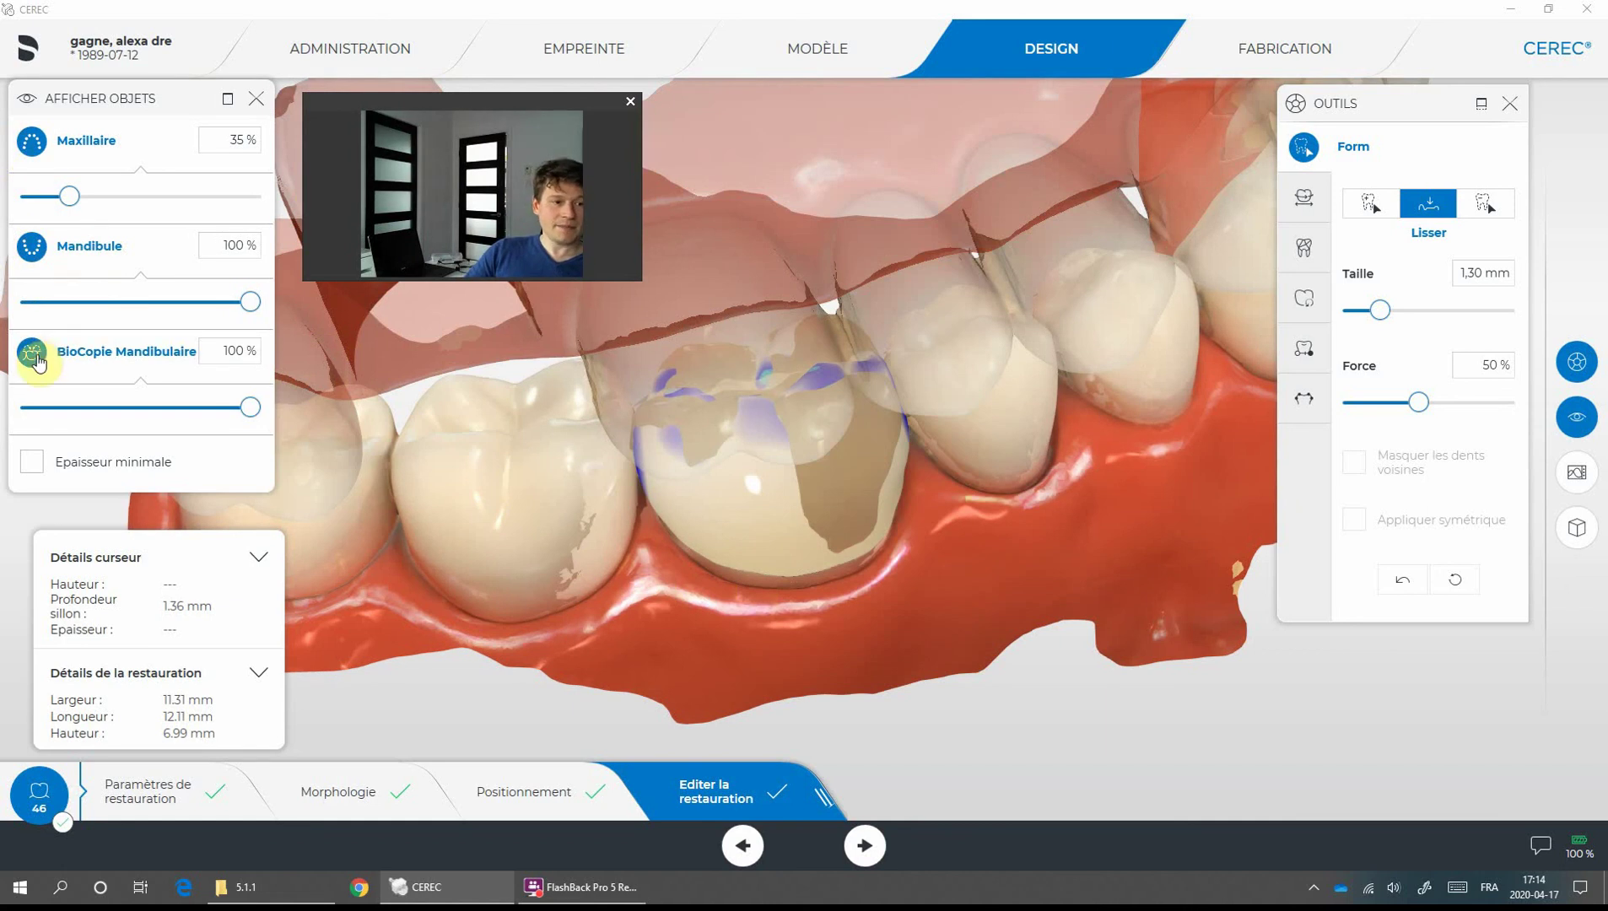
left_click(30, 141)
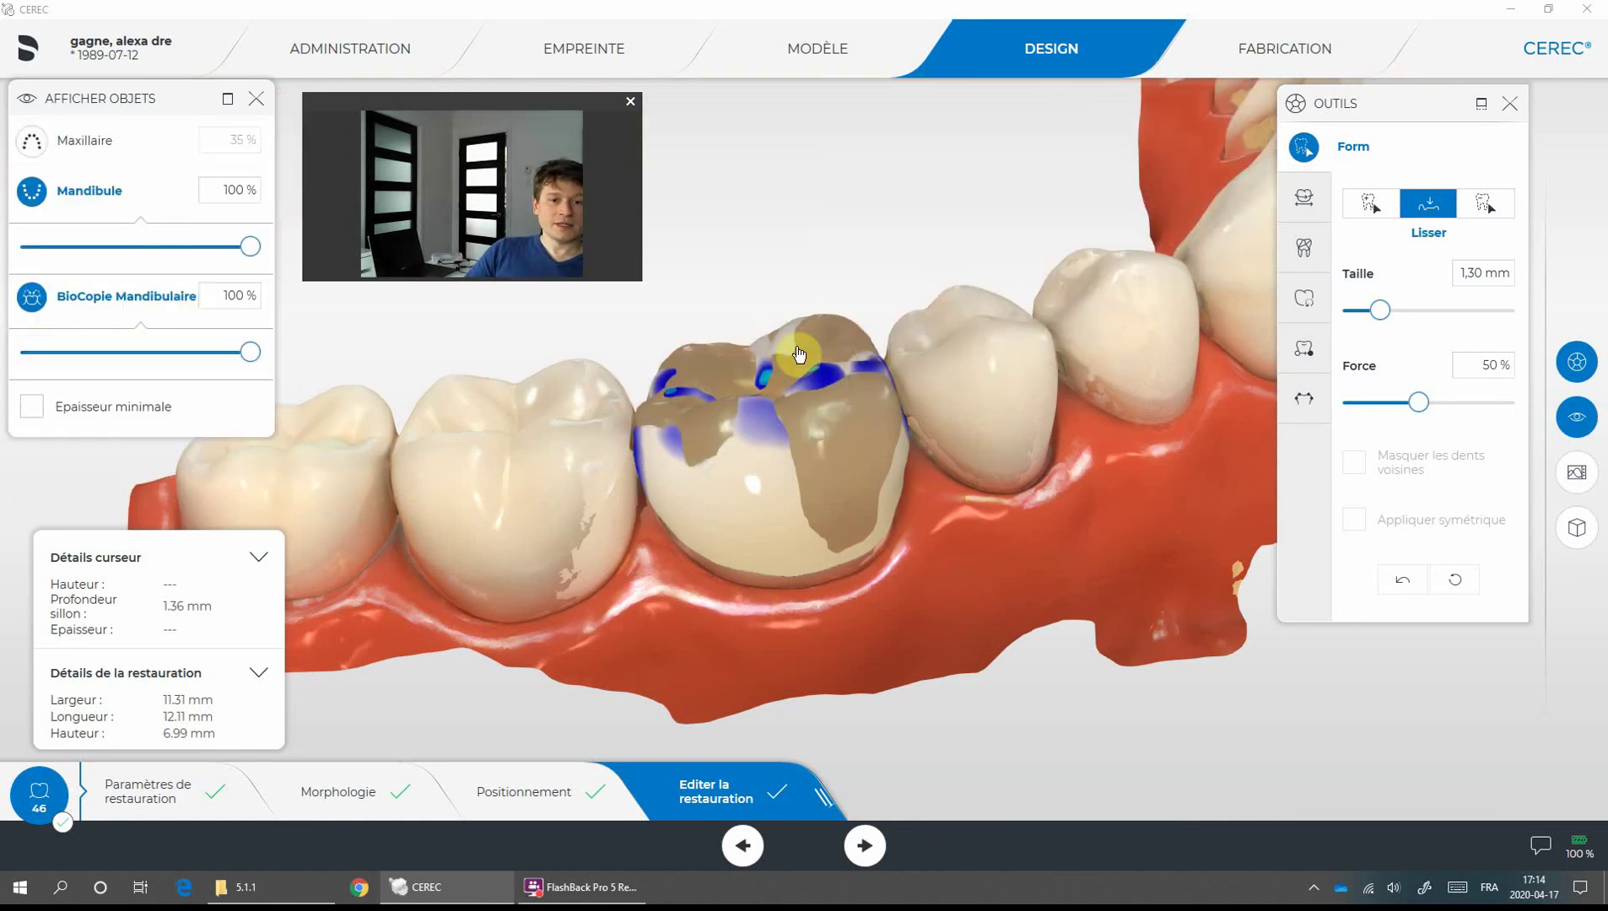
middle_click_drag(998, 247, 881, 414)
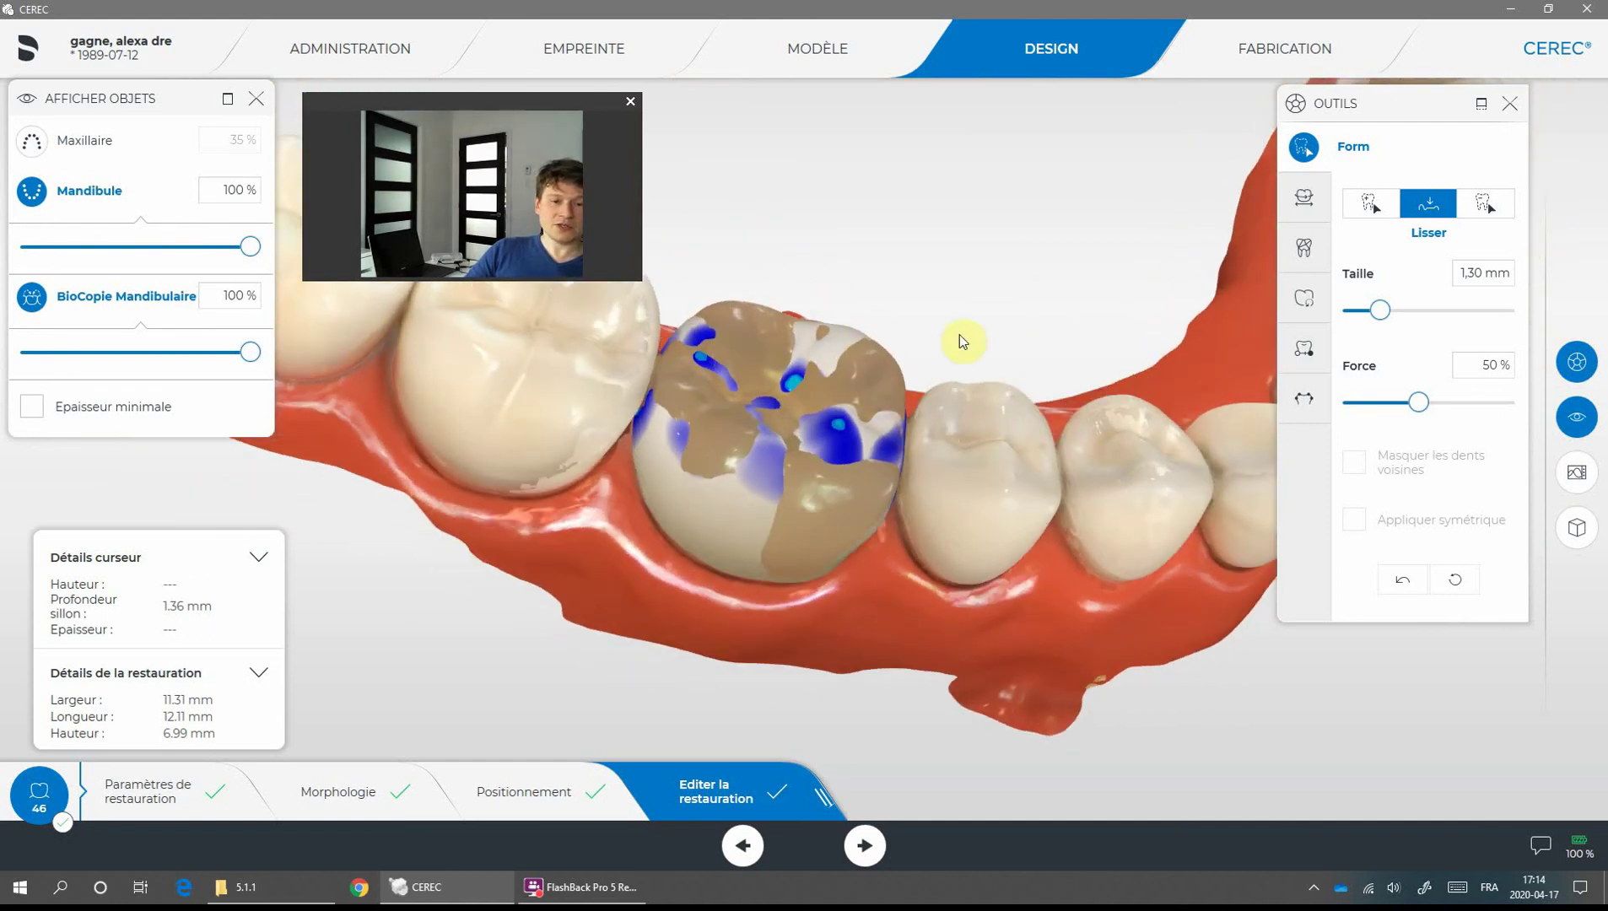
middle_click_drag(962, 339, 761, 363)
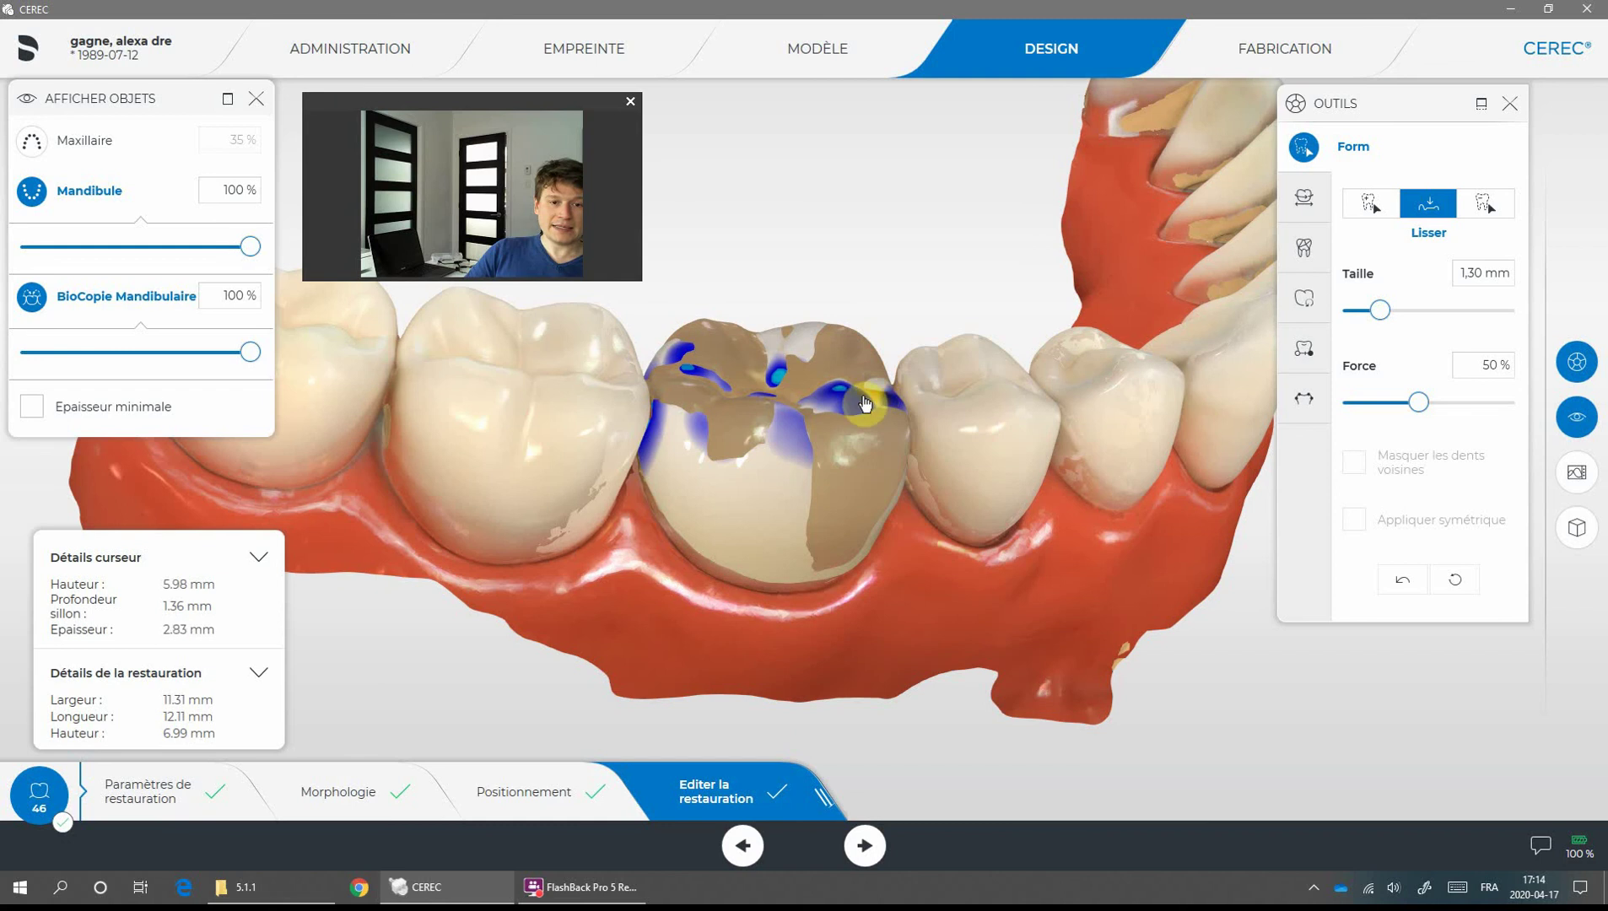
left_click_drag(865, 405, 793, 404)
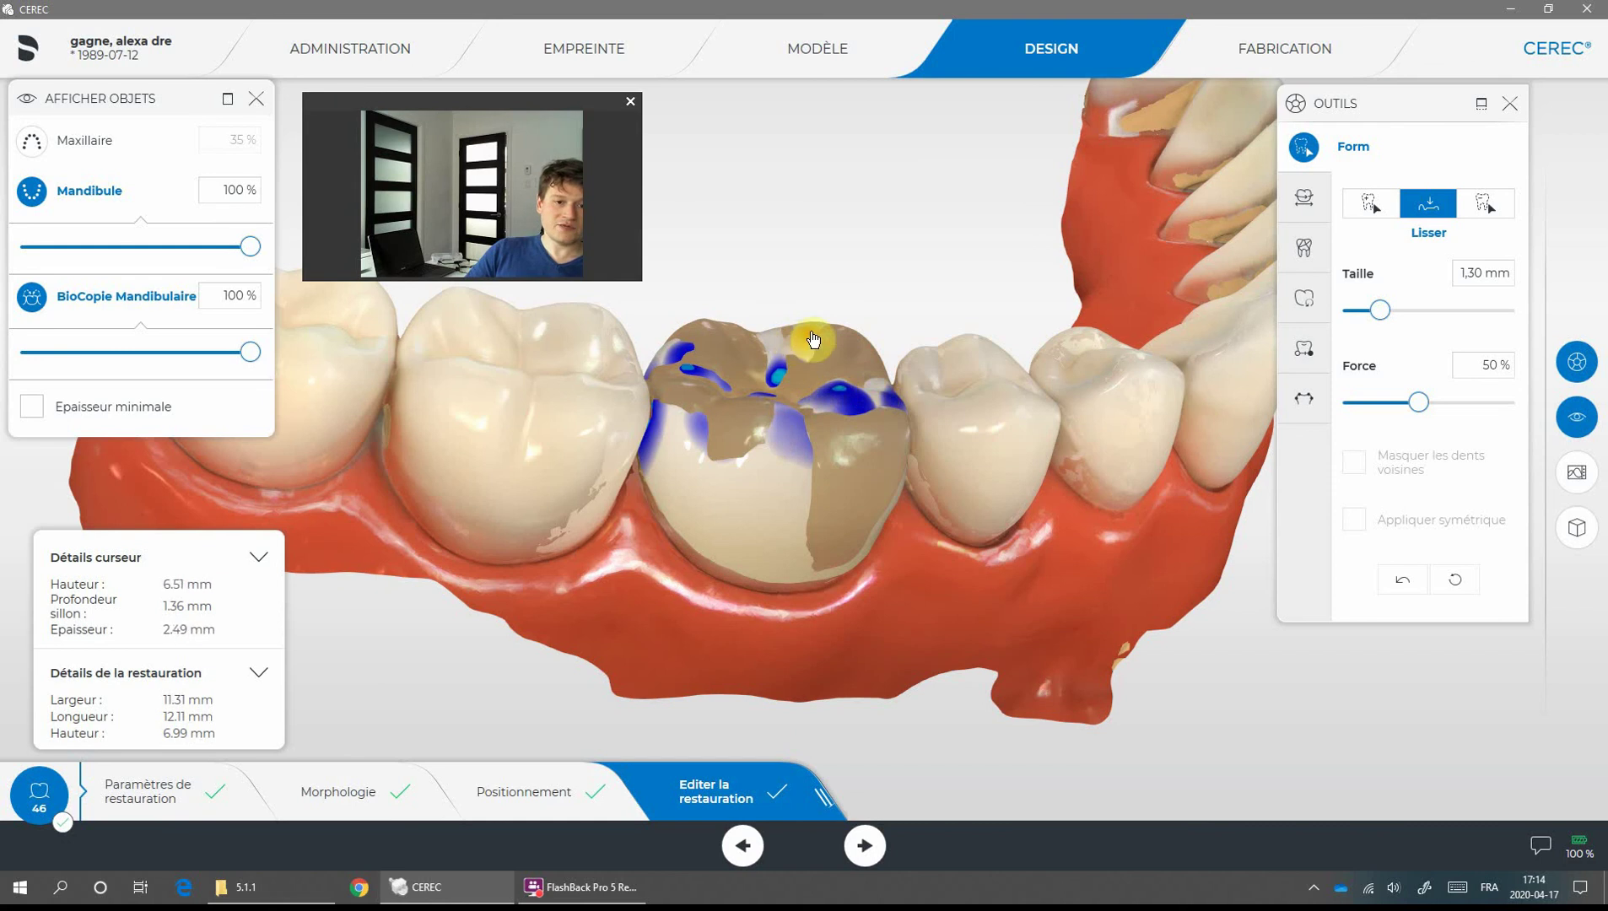
middle_click_drag(897, 243, 808, 340)
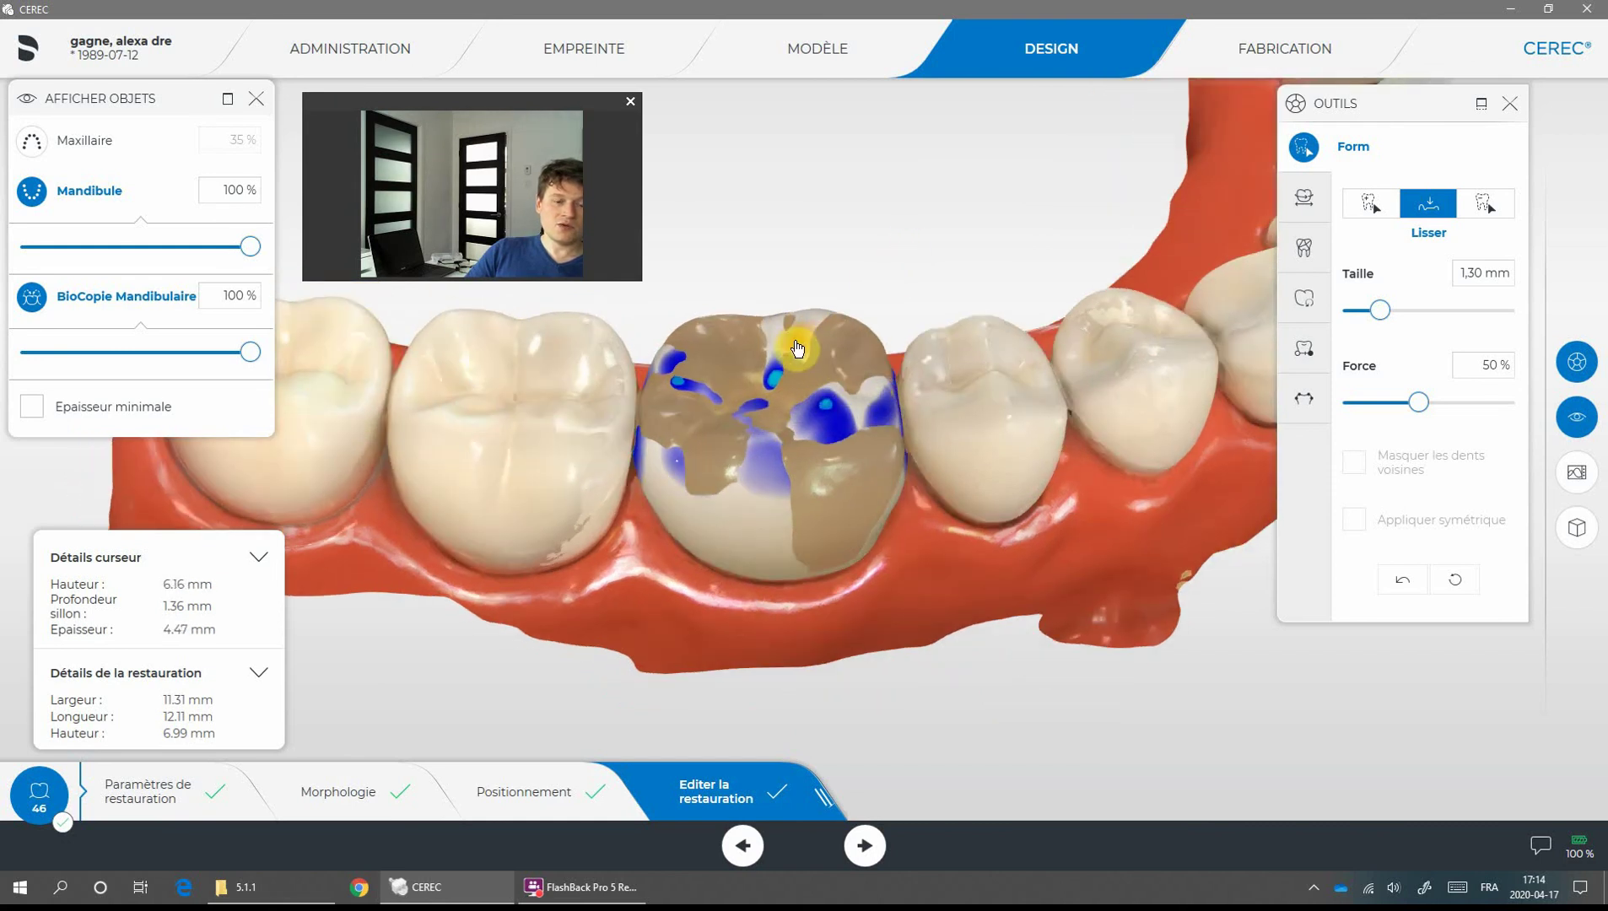
left_click_drag(803, 344, 869, 359)
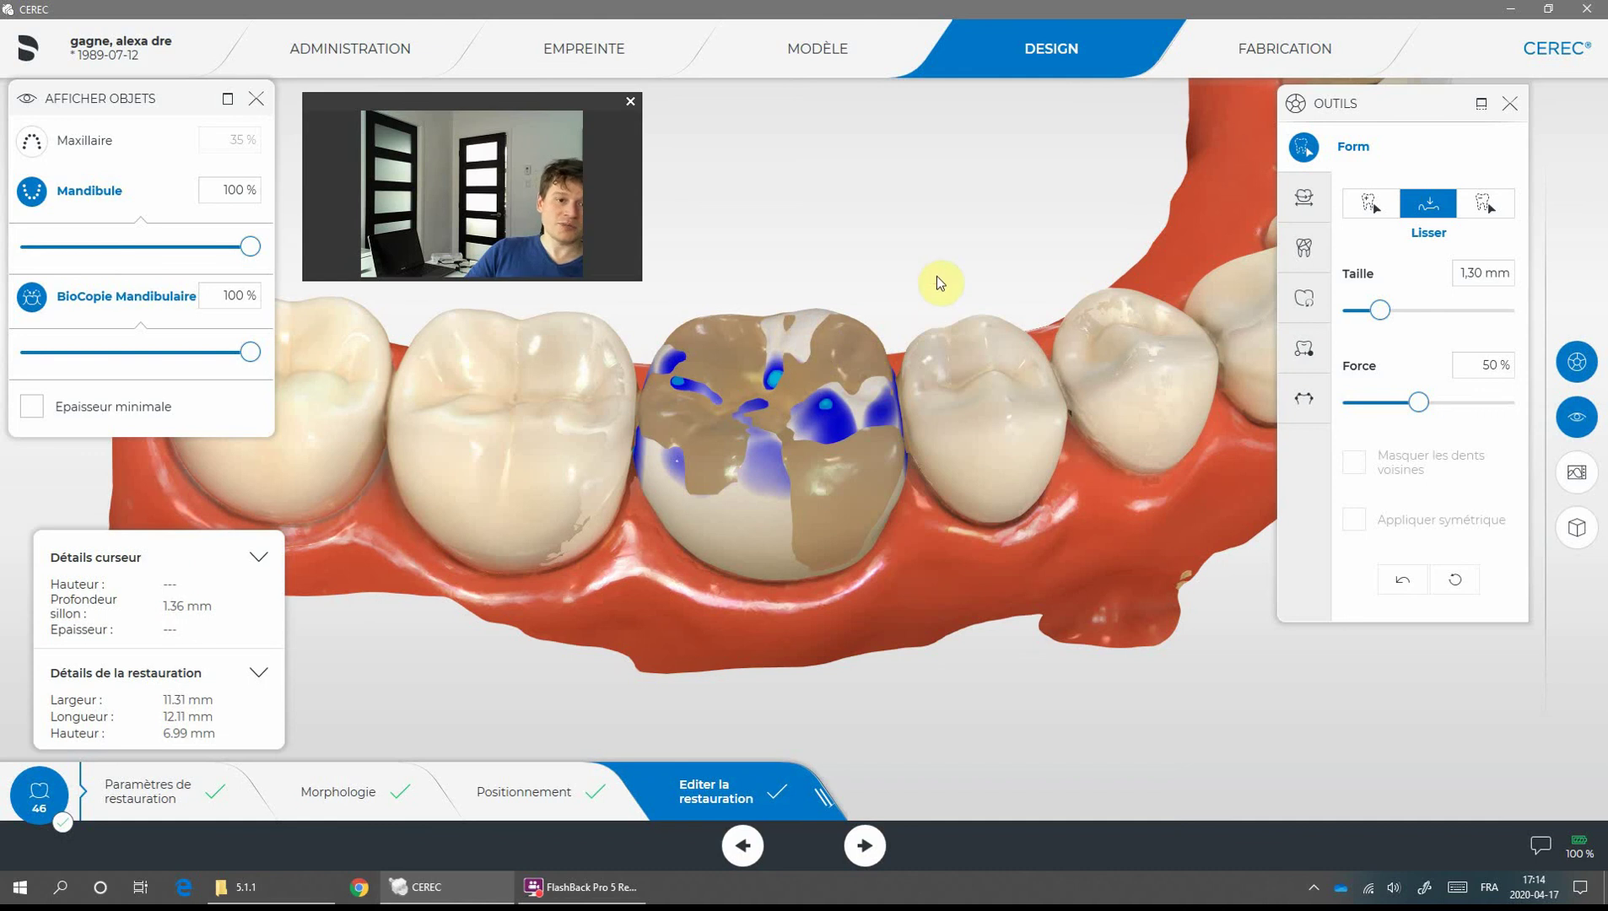
middle_click_drag(935, 277, 970, 396)
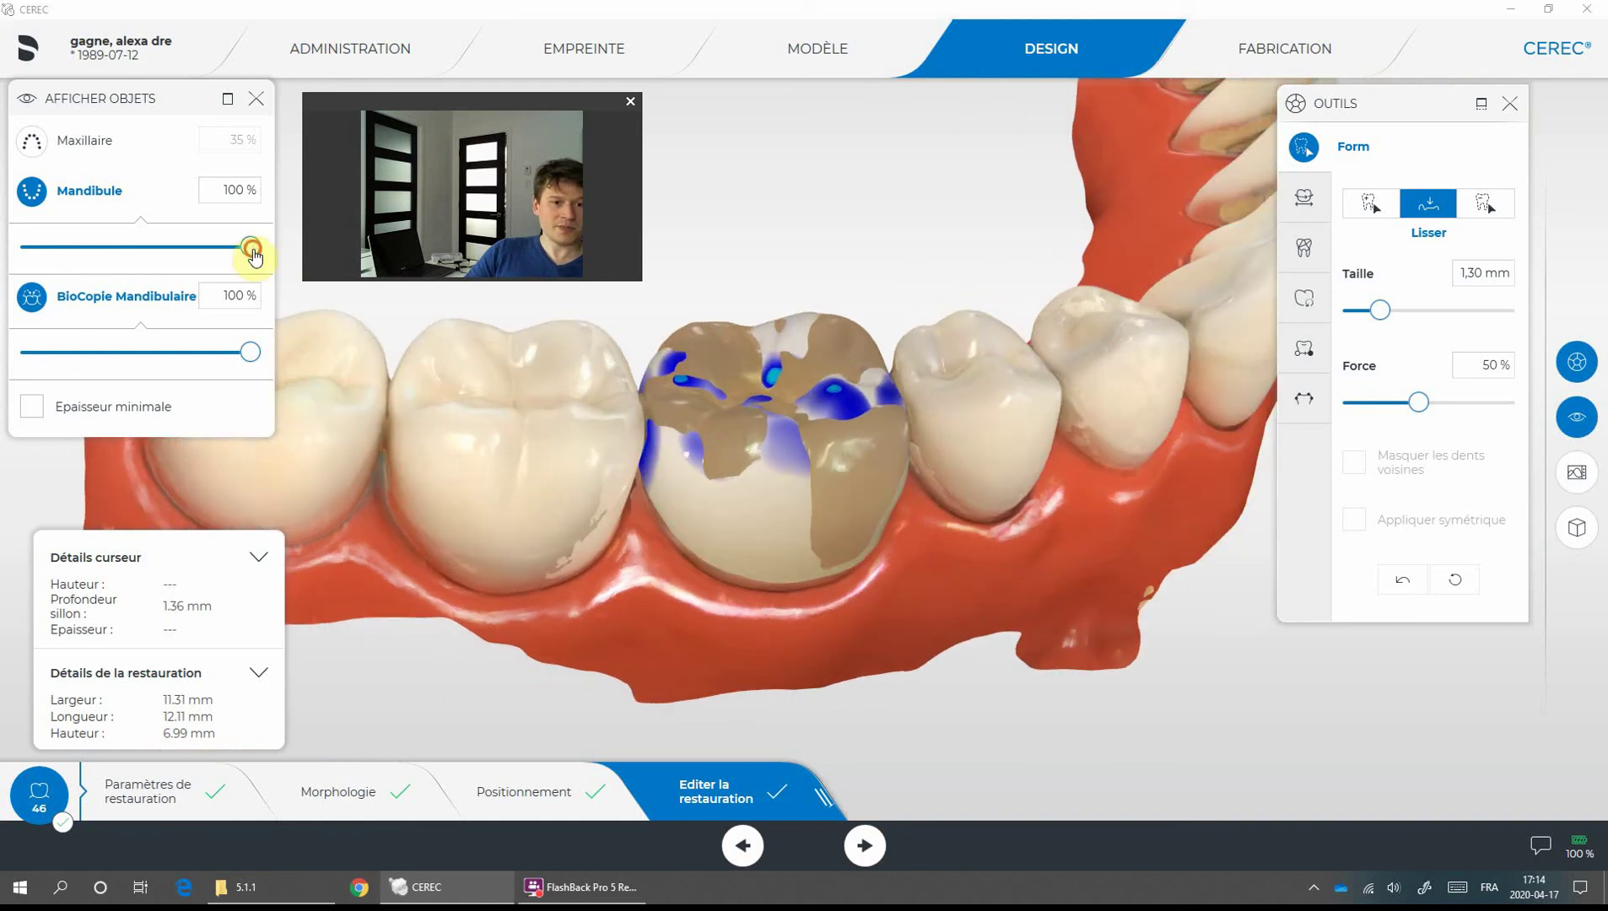
left_click_drag(251, 246, 383, 265)
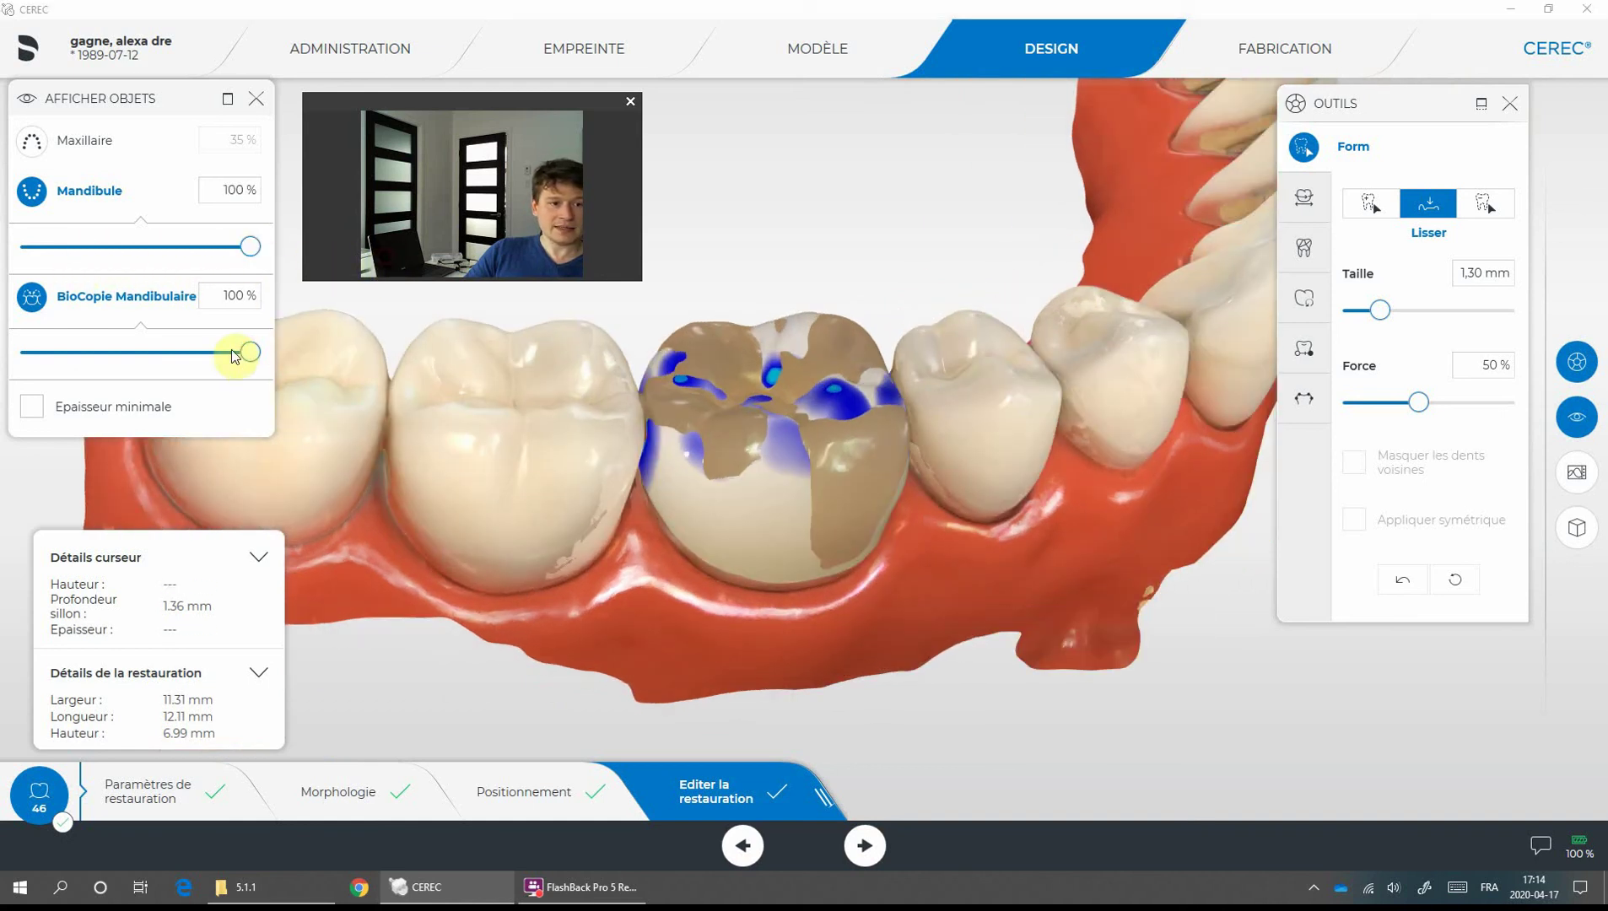
mouse_move(769, 389)
middle_mouse_down()
mouse_move(1127, 230)
mouse_move(1023, 391)
mouse_move(1064, 305)
mouse_move(1016, 262)
middle_mouse_up()
left_click_drag(258, 357, 595, 361)
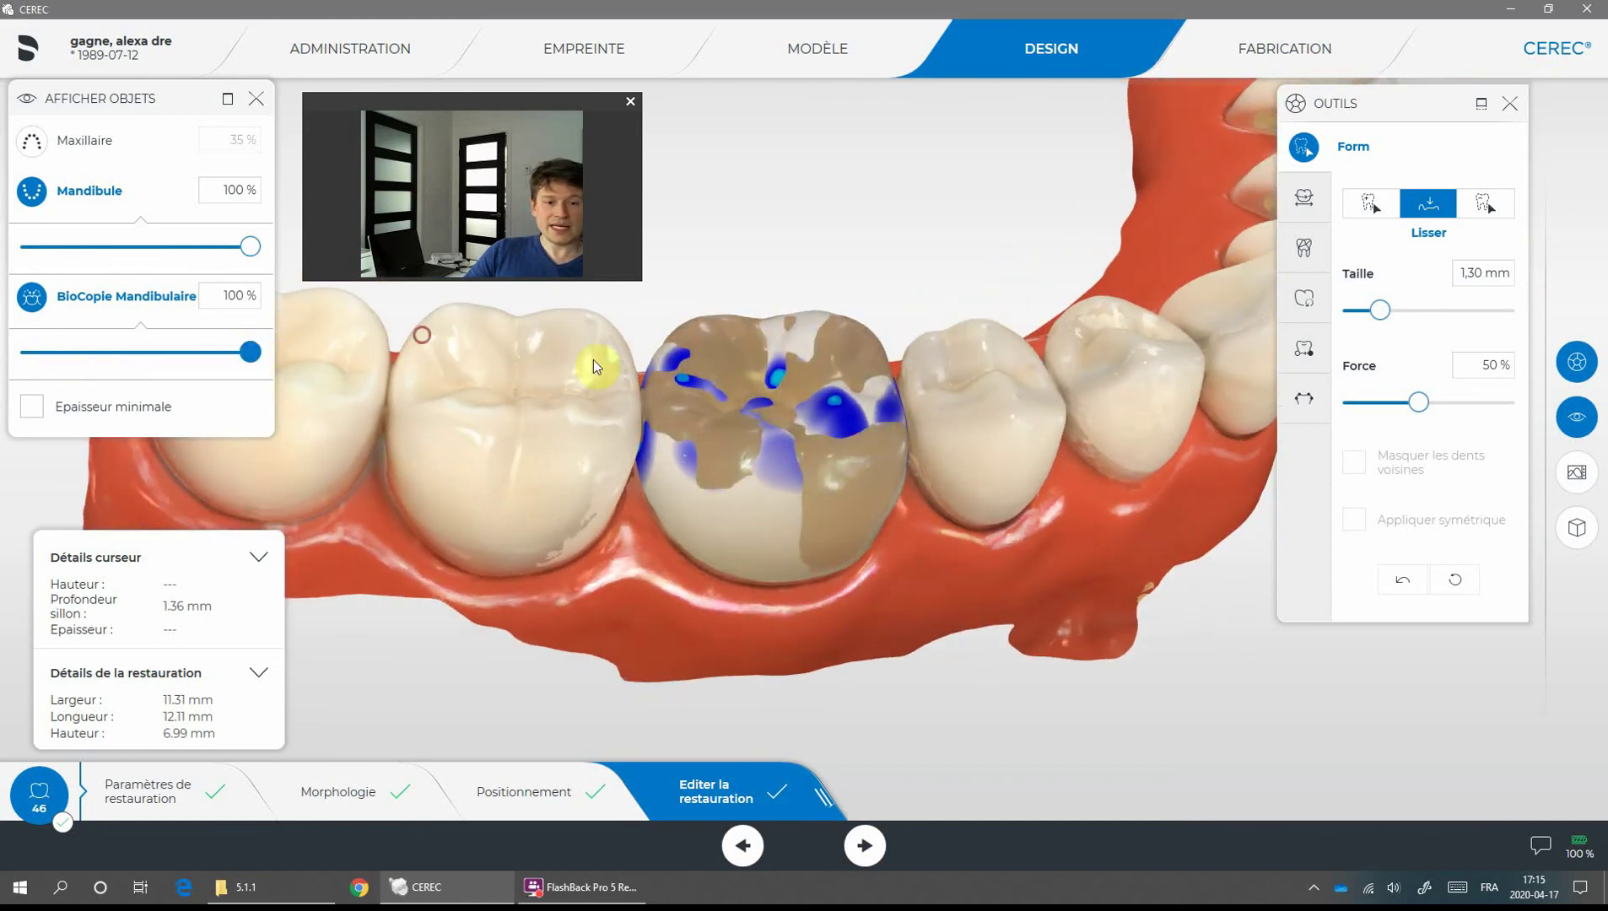
Choose the Form tool's Supprimer option and examine where crown 46's occlusal surface differs from the BioCopie
left_click(1484, 204)
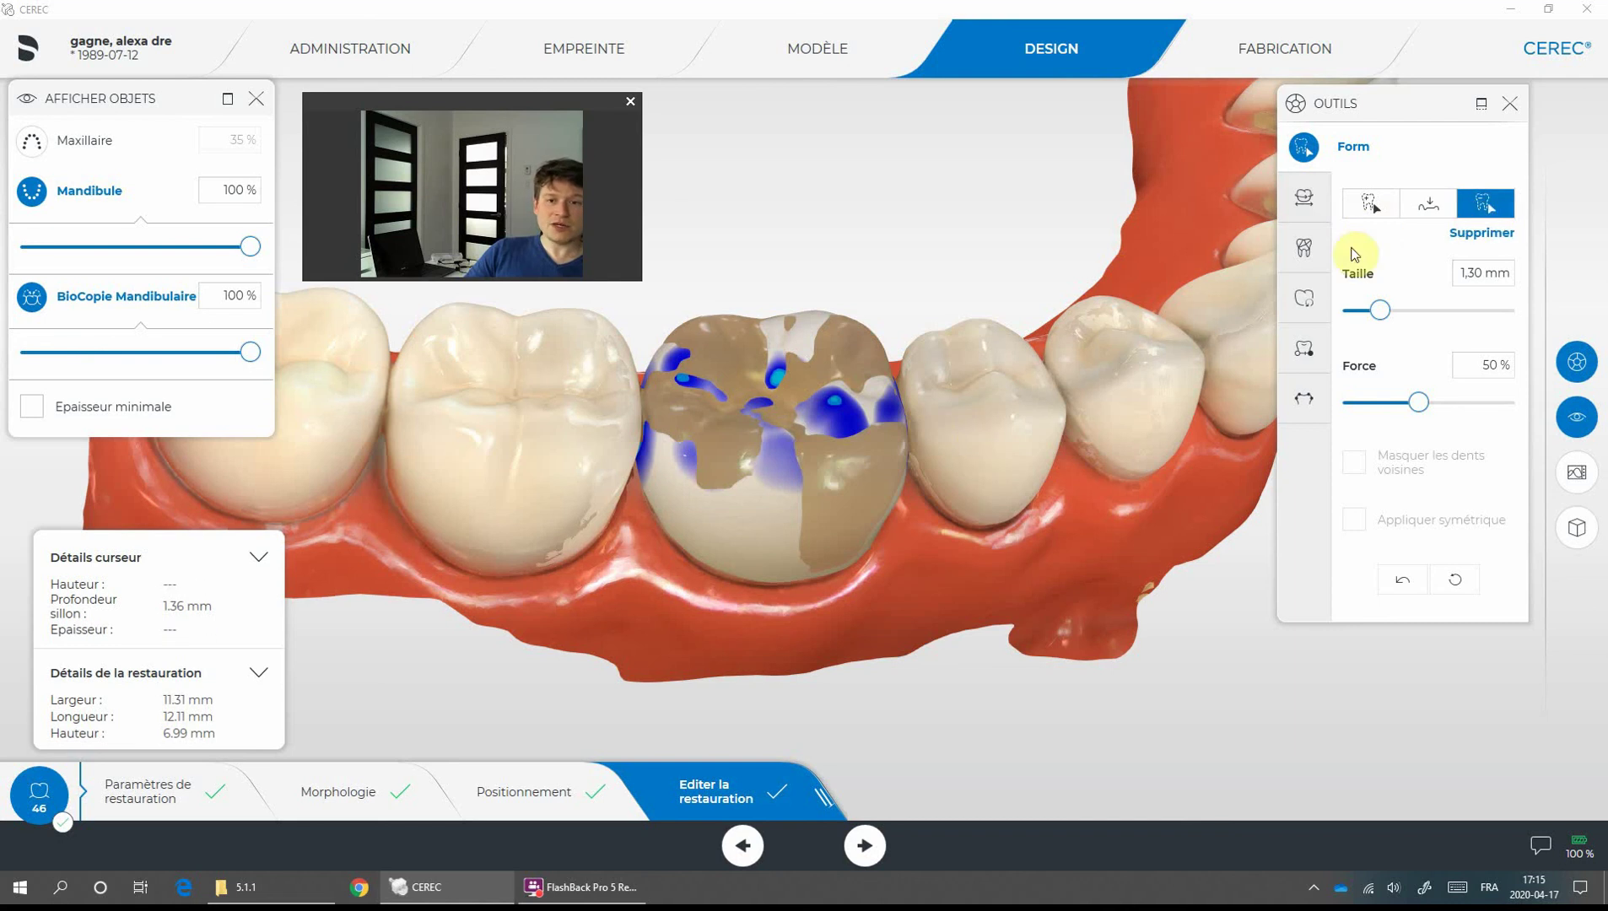
left_click_drag(889, 229, 869, 372)
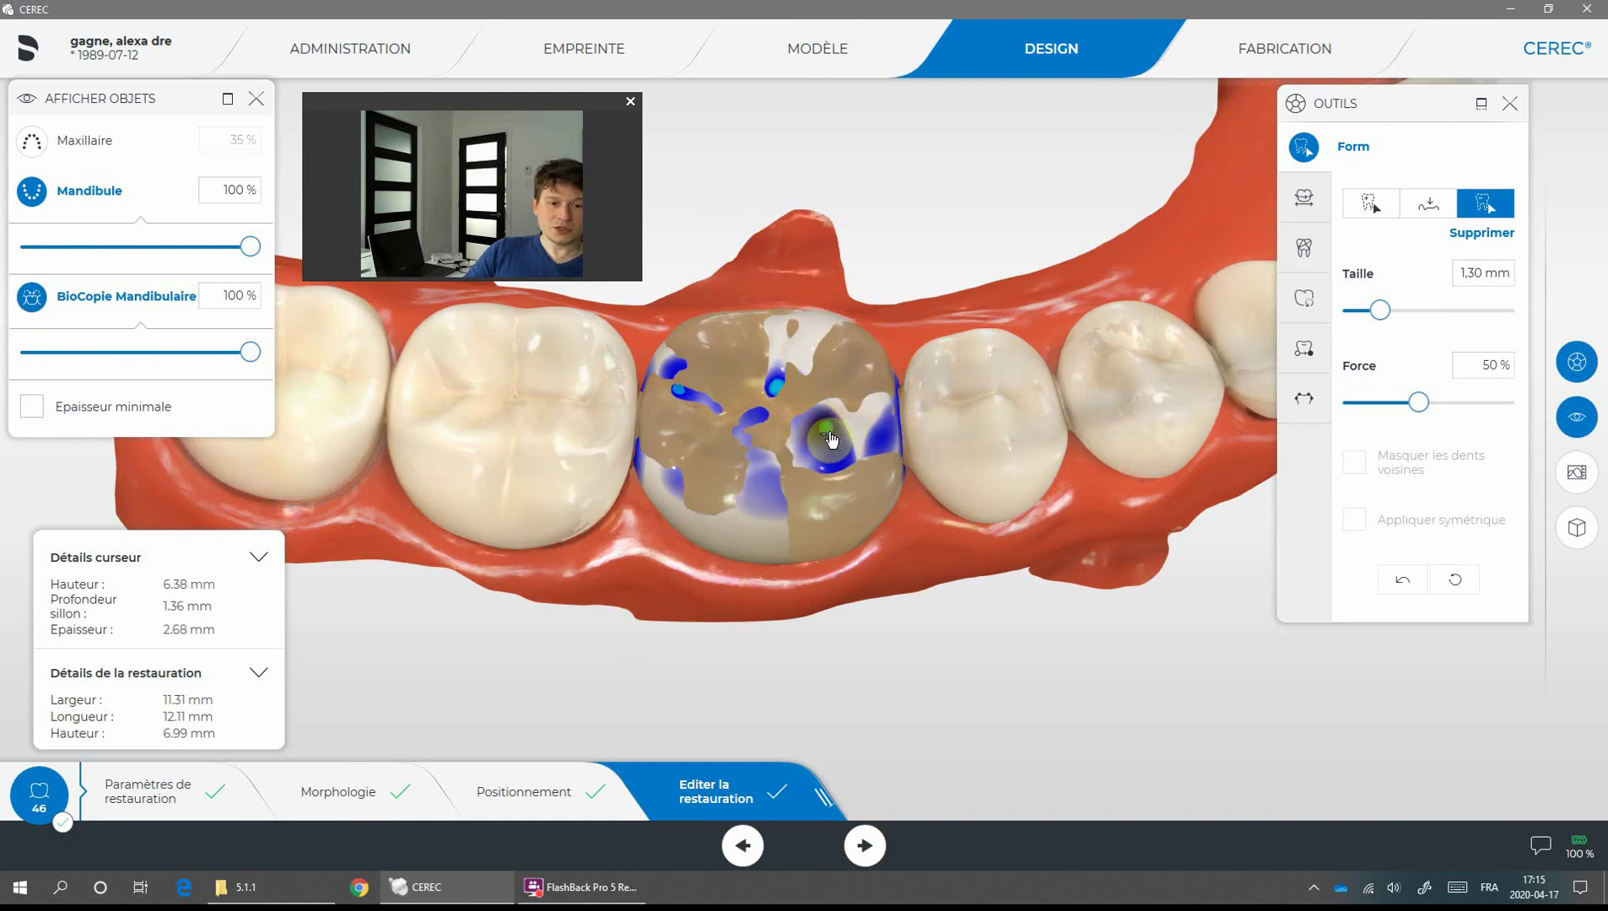
left_click_drag(829, 453, 848, 415)
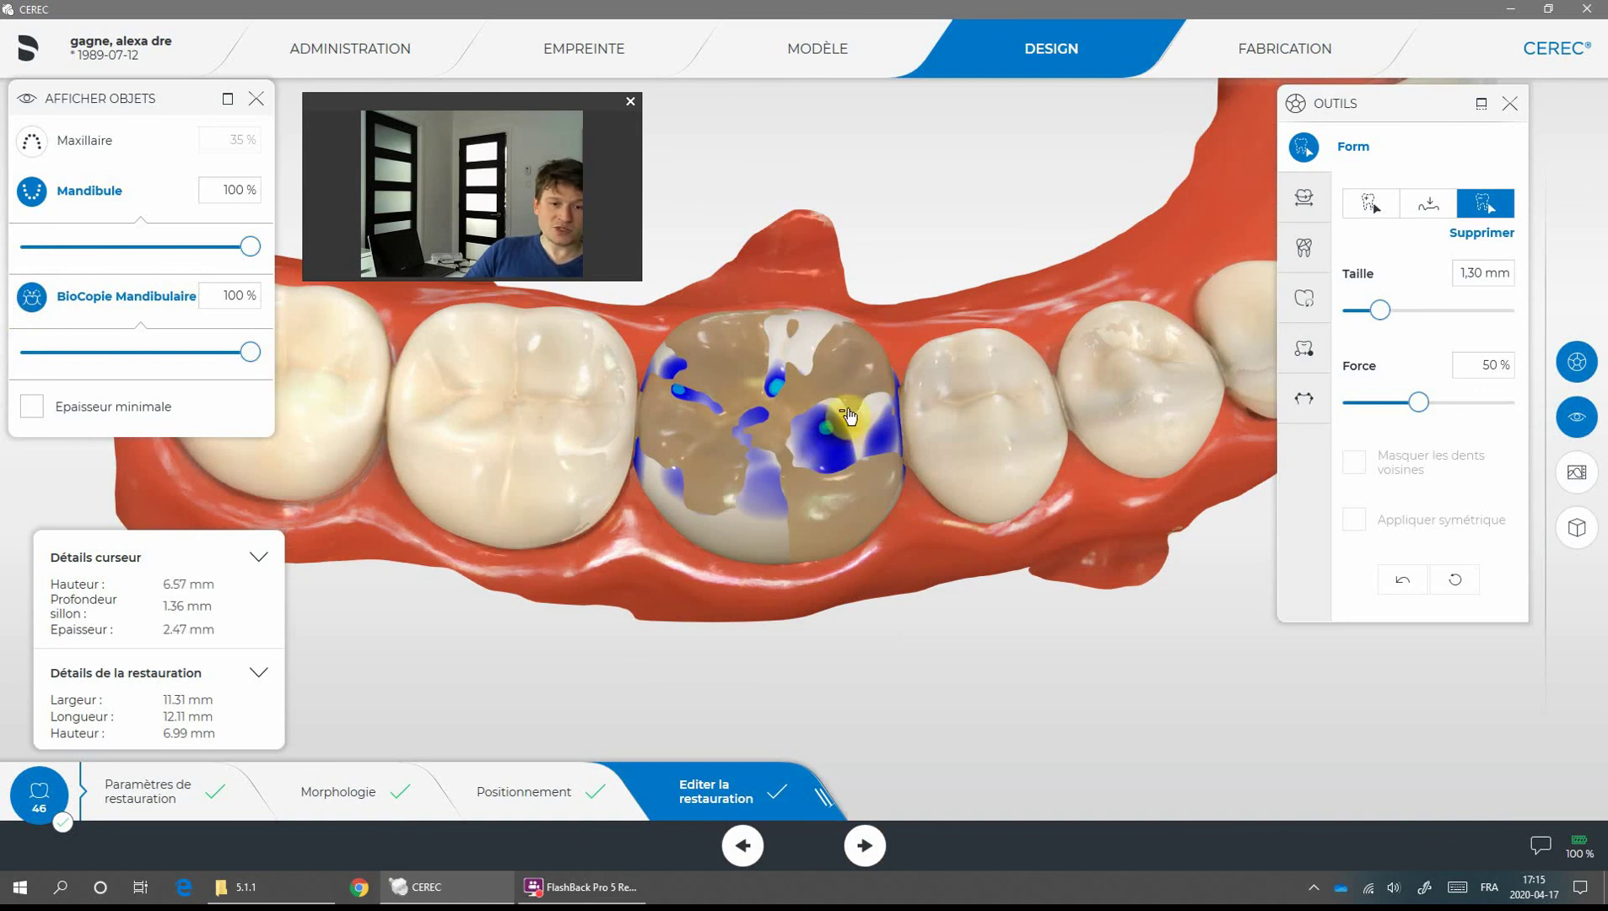
middle_click_drag(859, 358, 817, 380)
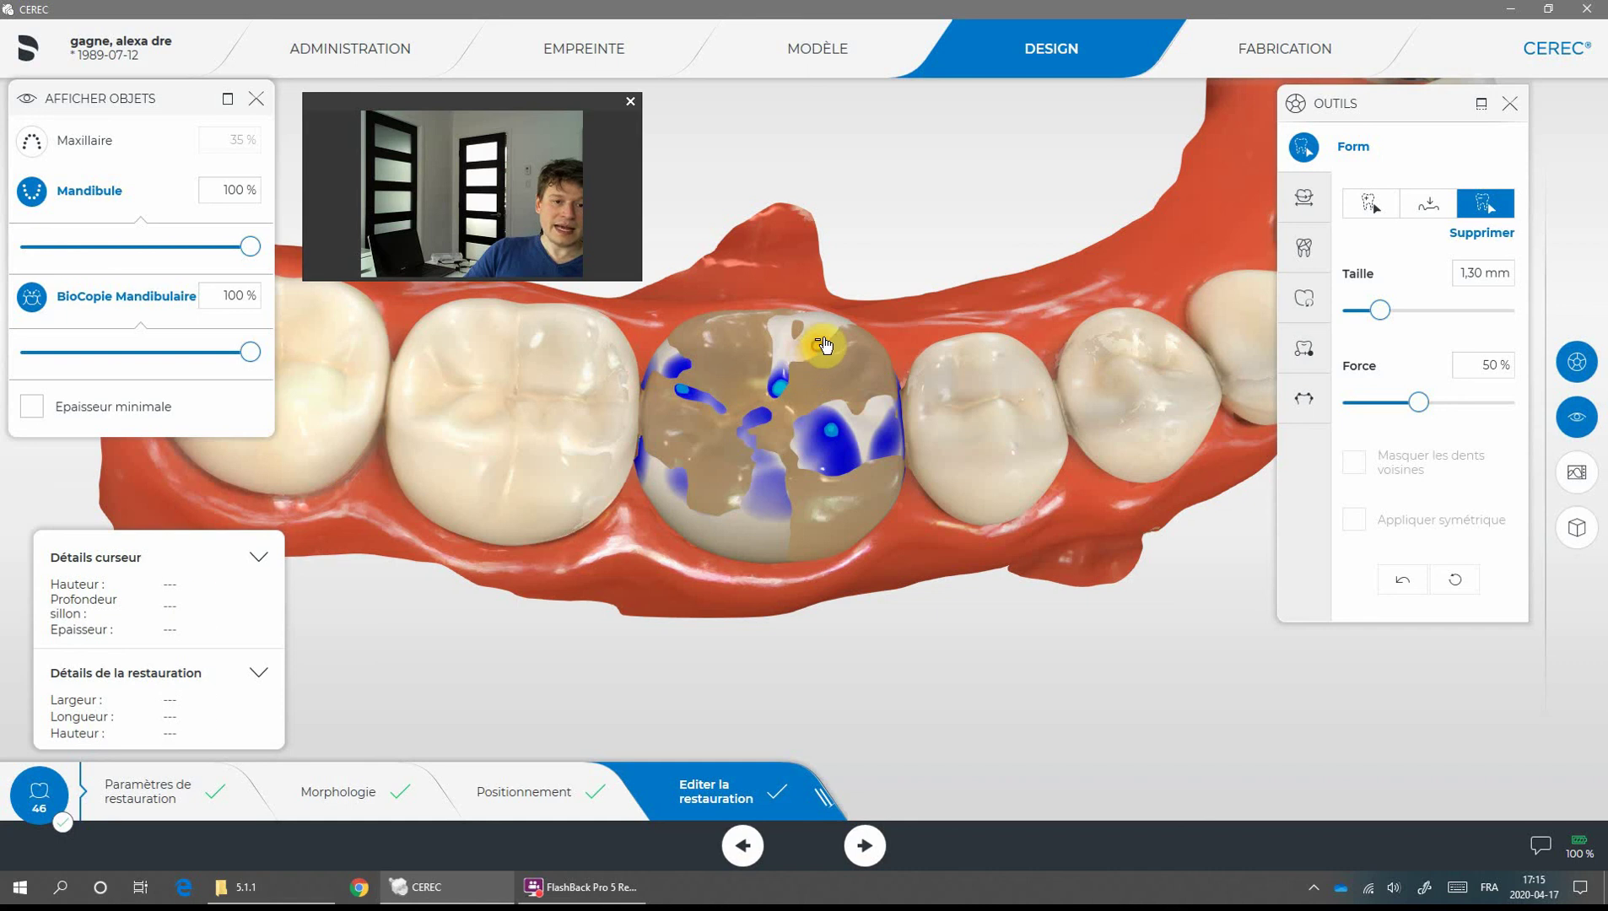
mouse_move(836, 333)
middle_mouse_down()
mouse_move(890, 327)
mouse_move(837, 365)
middle_mouse_up()
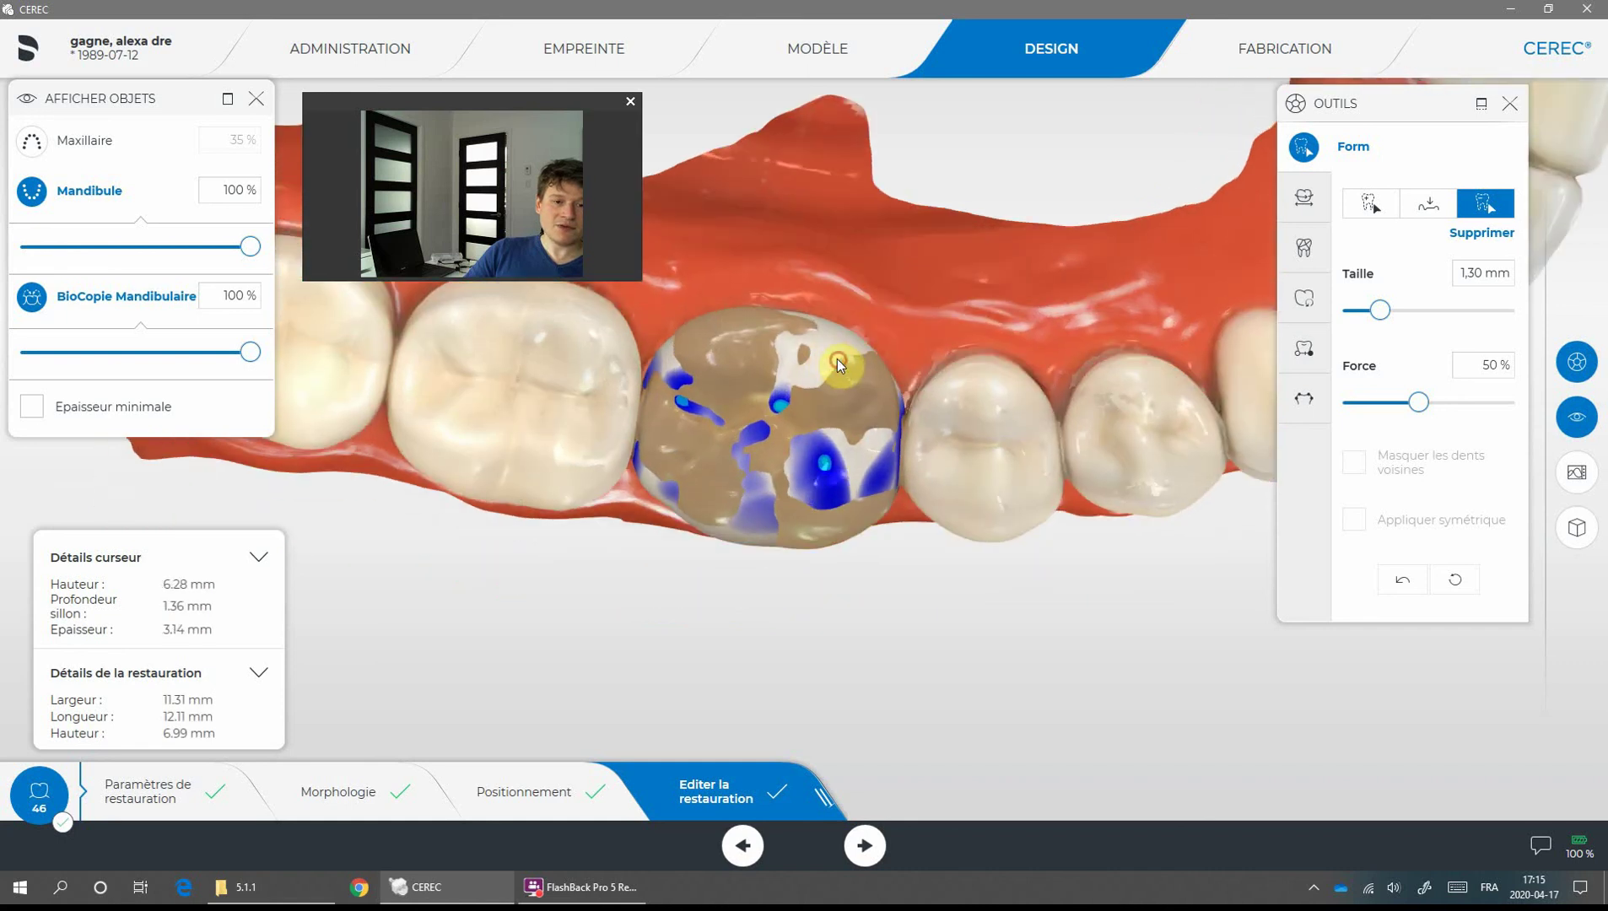
mouse_move(798, 336)
left_mouse_down()
mouse_move(783, 351)
mouse_move(812, 376)
left_mouse_up()
left_click_drag(906, 332, 907, 229)
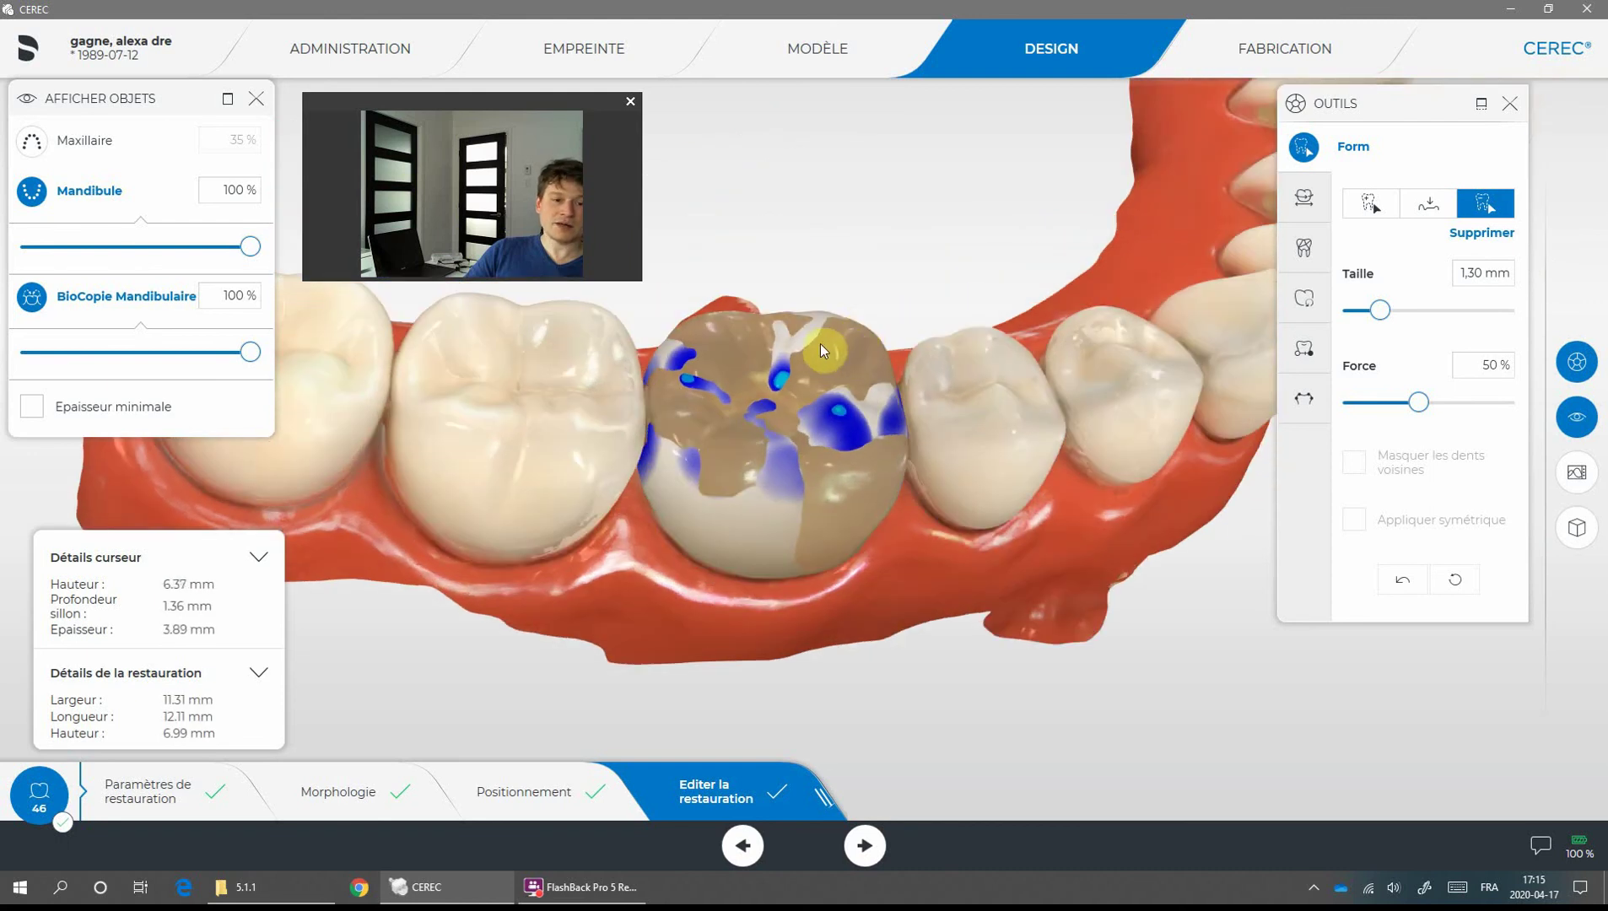
left_click_drag(908, 557, 883, 484)
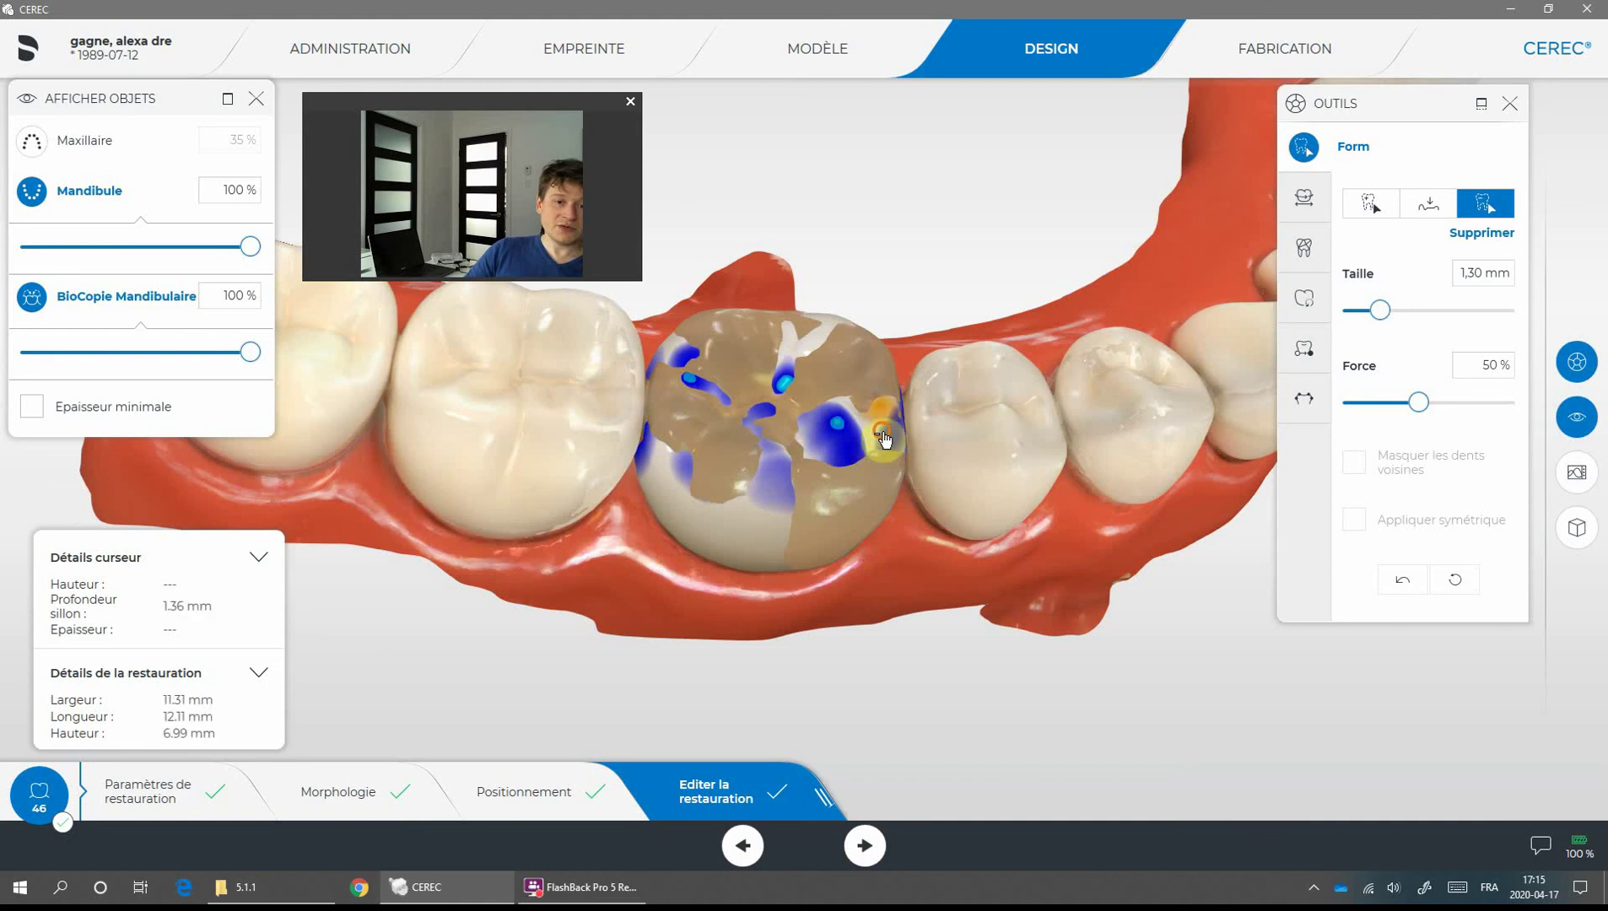
Examine crown 46 from the lingual, distal, occlusal and buccal sides, comparing its contours with the BioCopie
left_click_drag(897, 466, 878, 555)
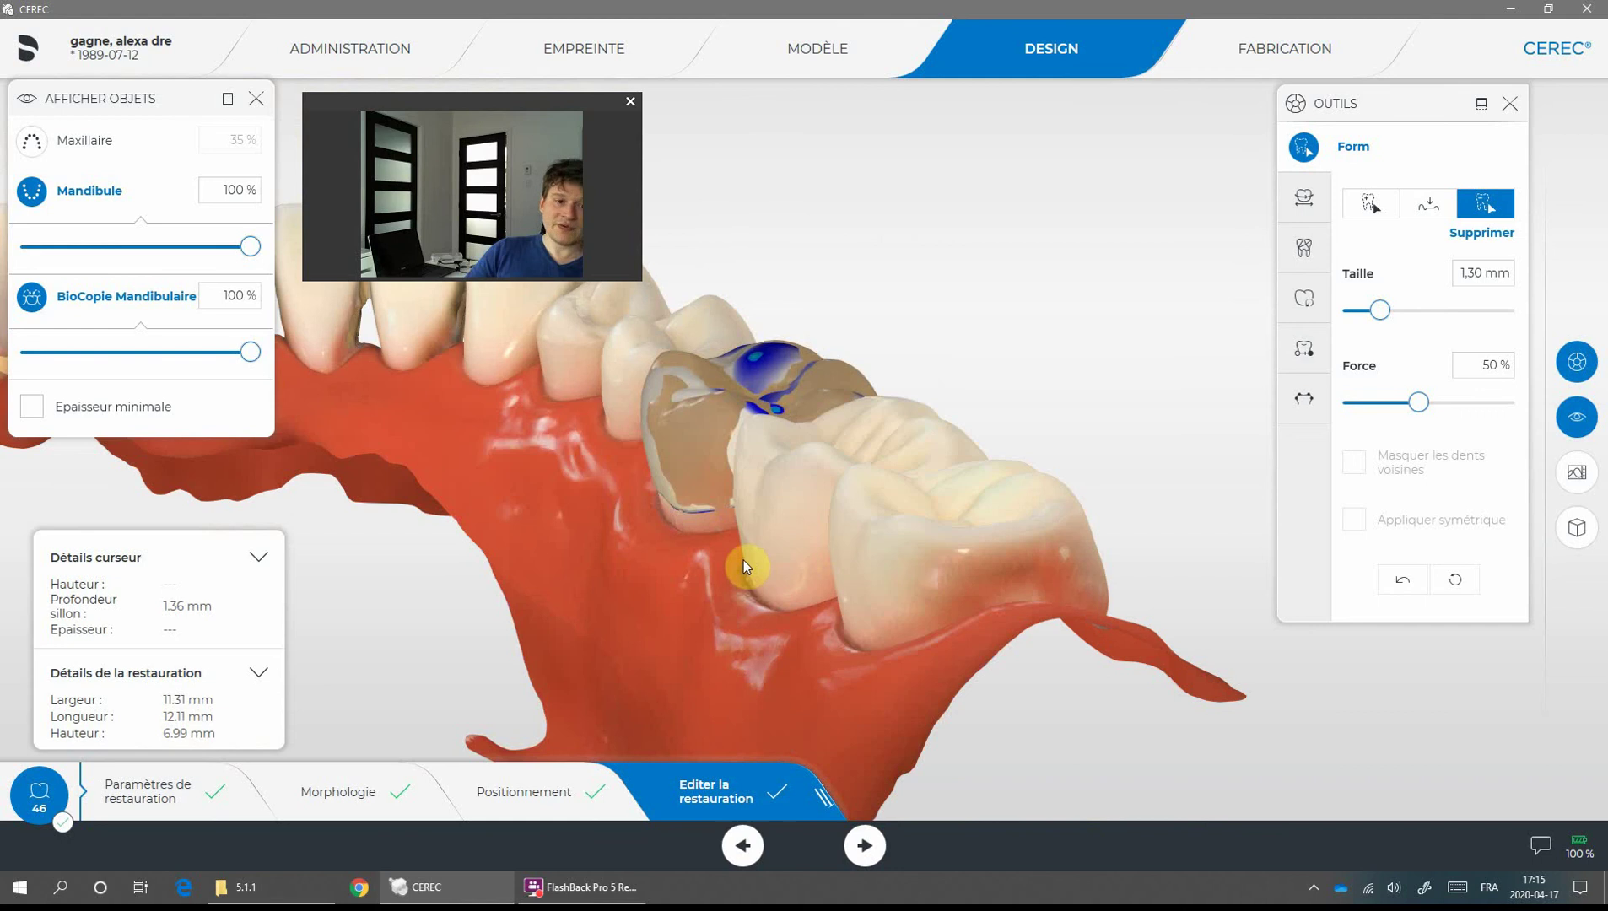
left_click_drag(744, 560, 621, 561)
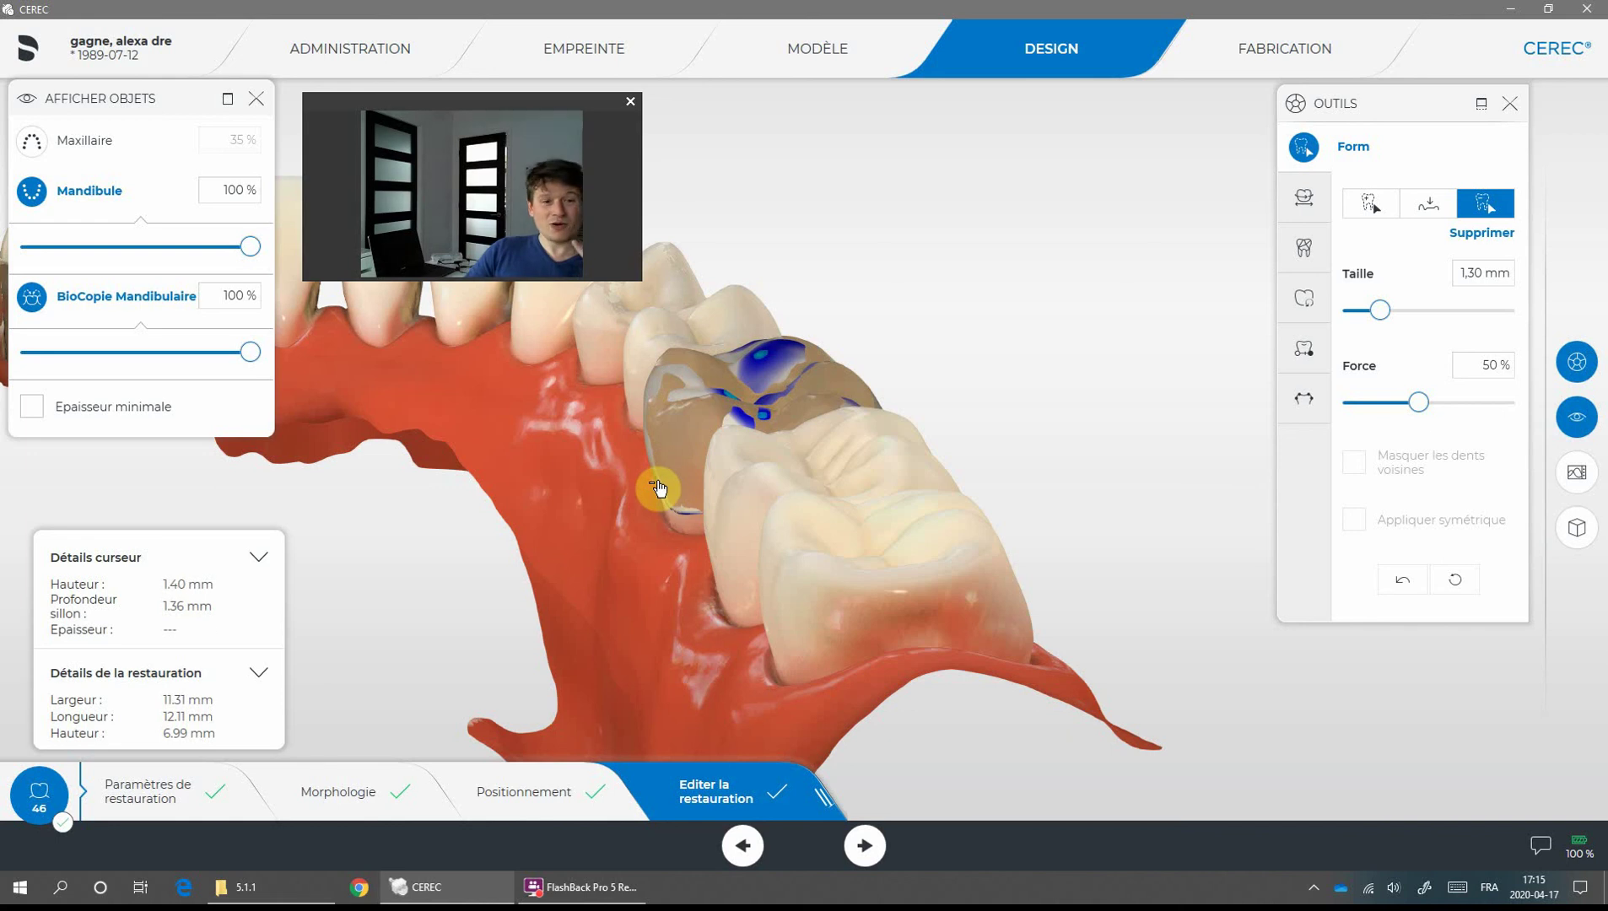
left_click_drag(641, 569, 726, 432)
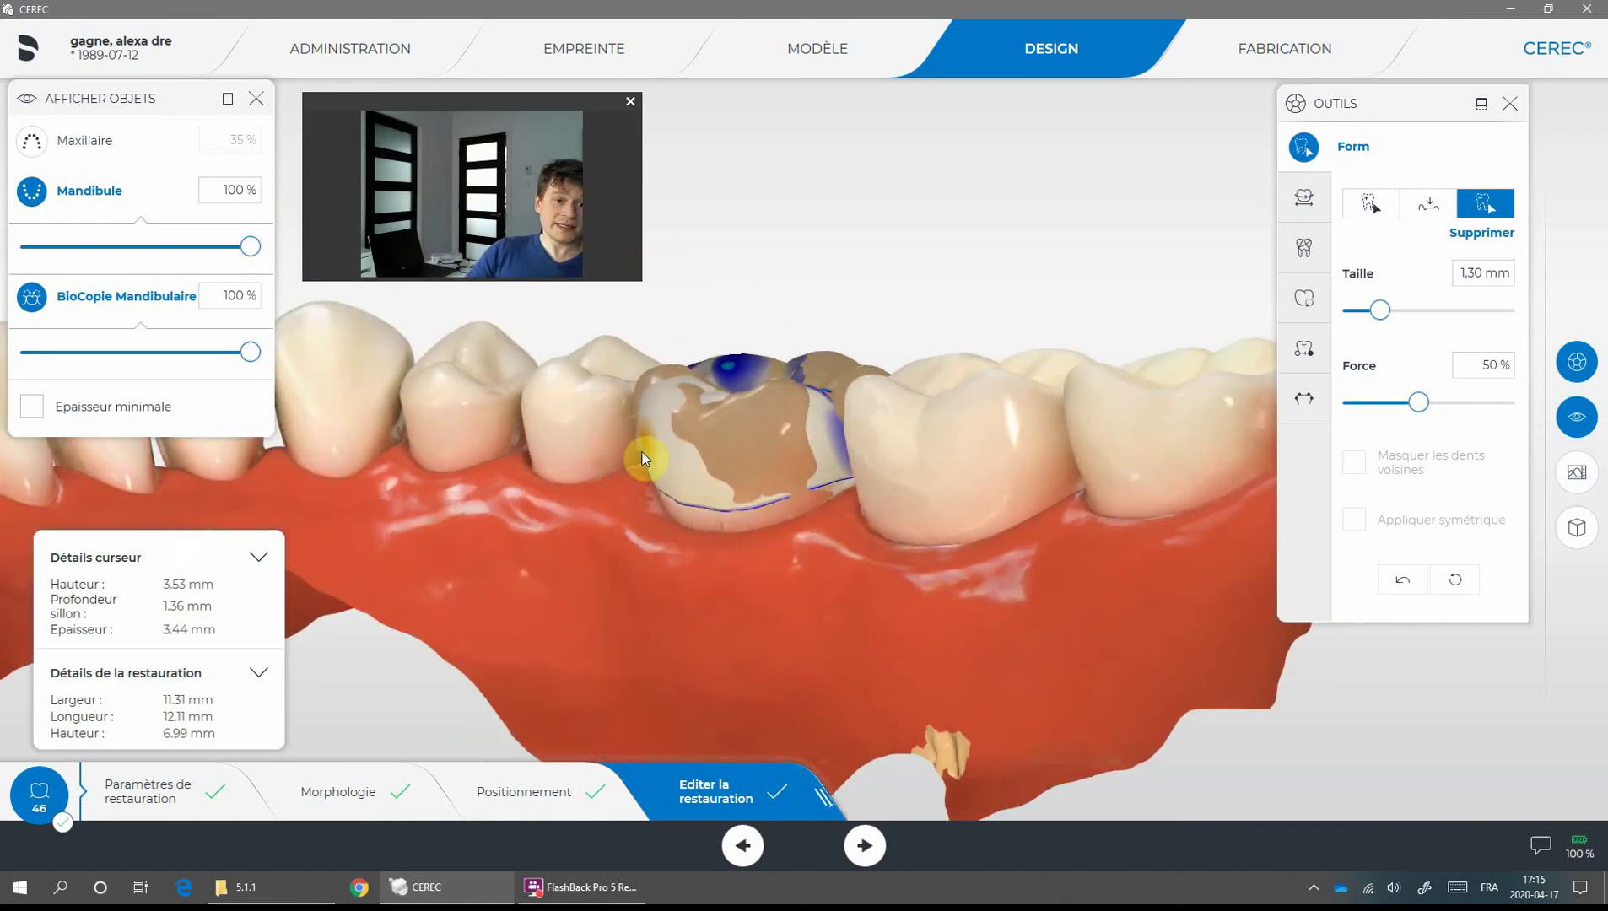
left_click_drag(843, 472, 993, 620)
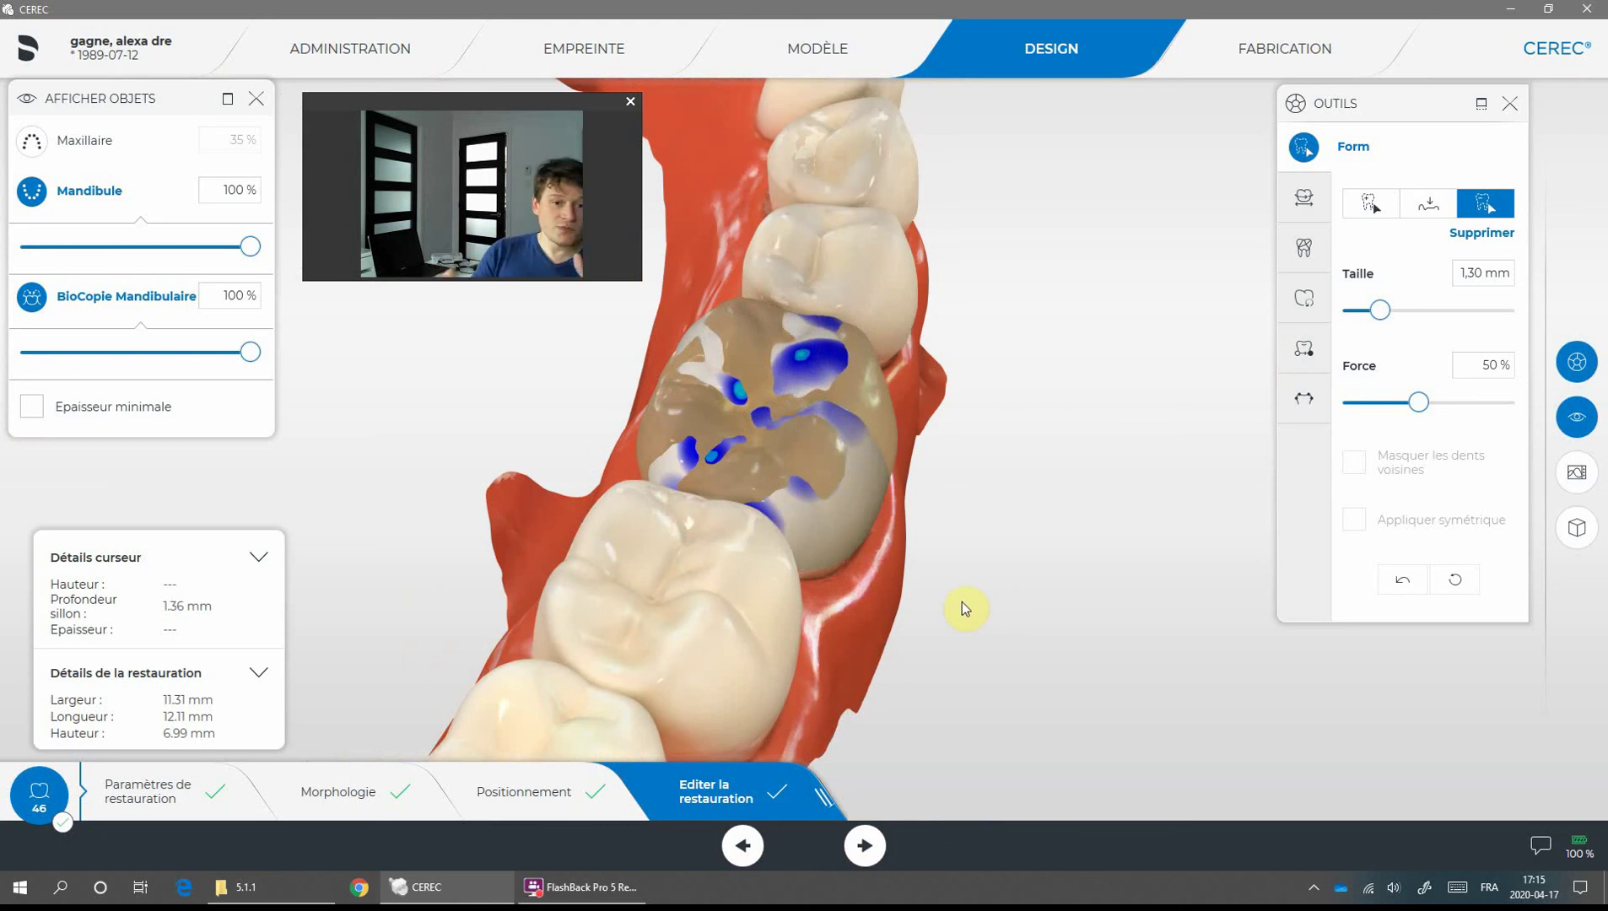
left_click_drag(1020, 450, 1026, 394)
left_click_drag(1062, 555, 848, 540)
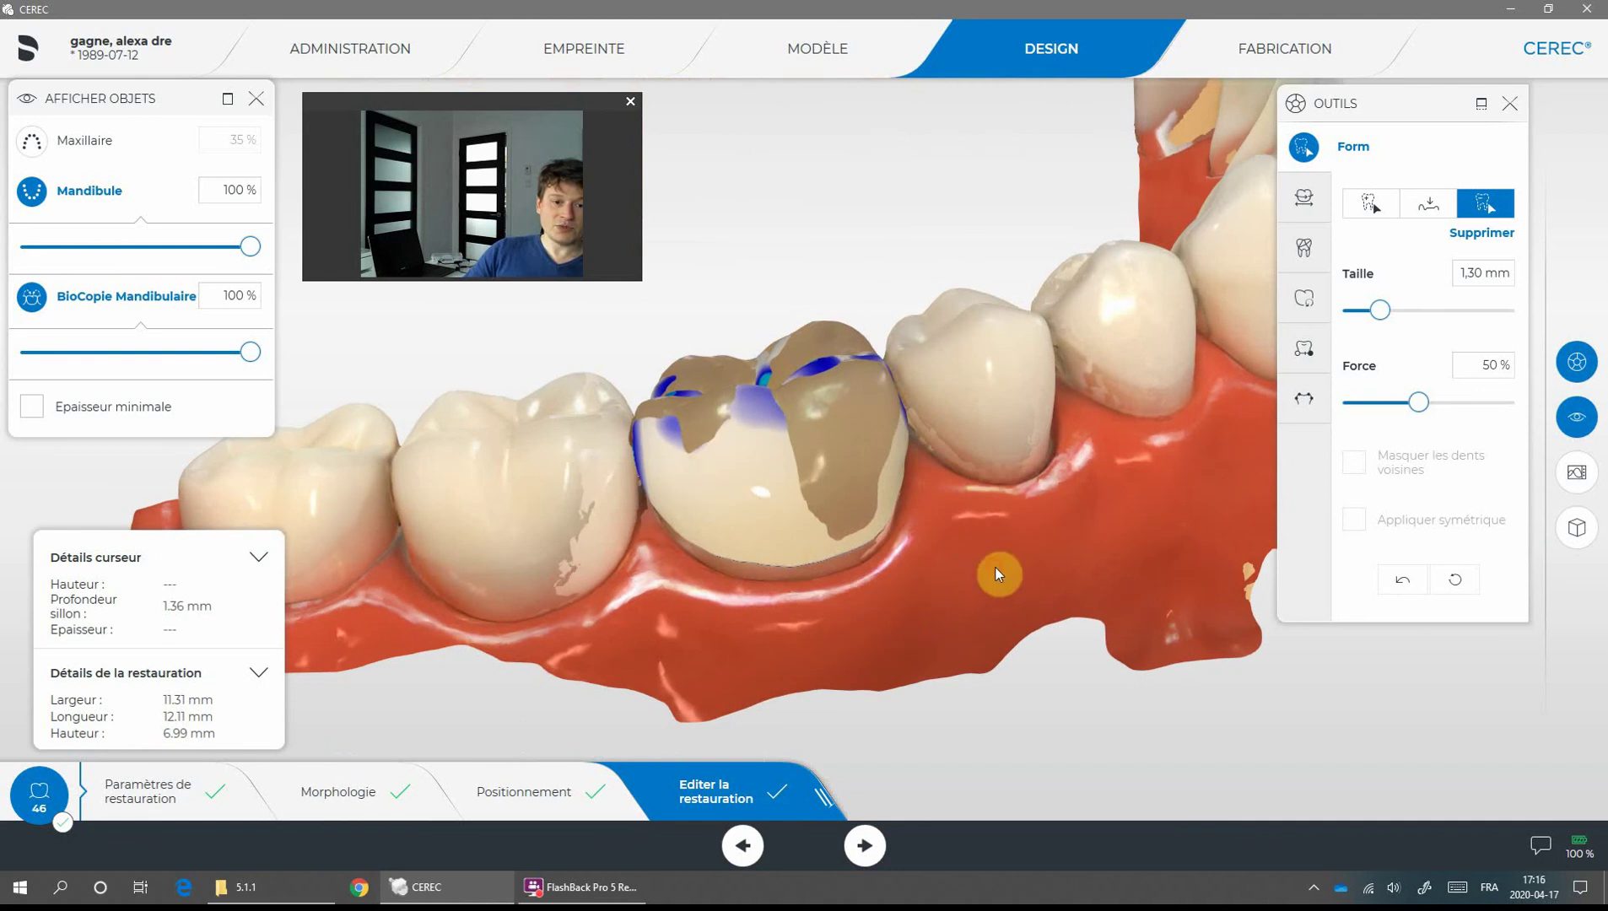
left_click_drag(995, 567, 1020, 659)
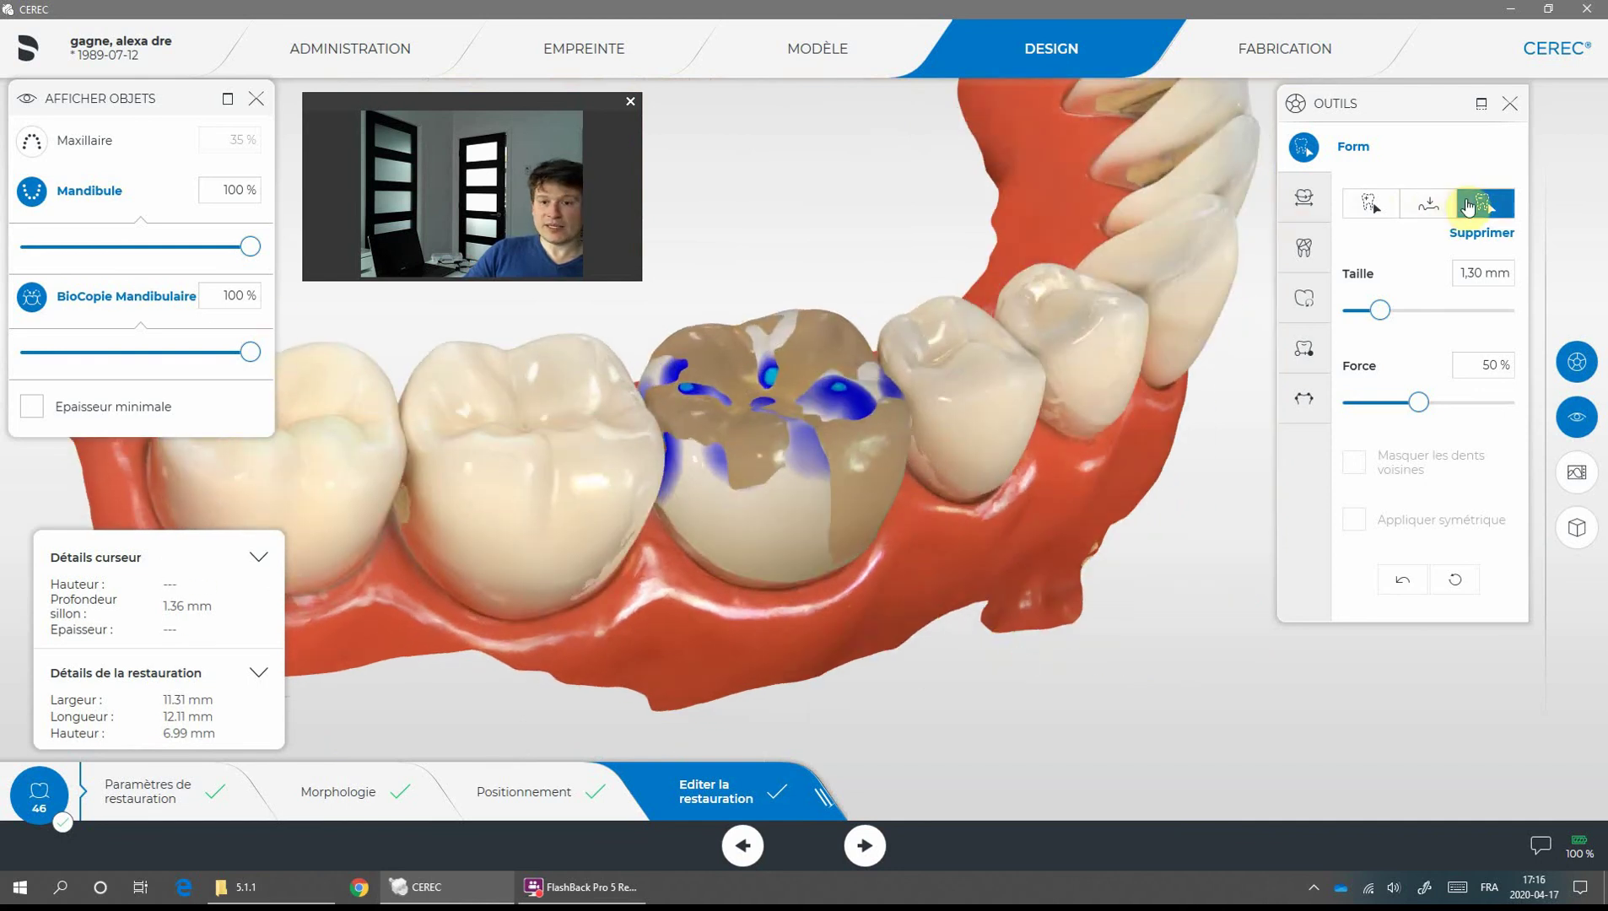
Smooth crown 46's buccal surface with the Form tool's Lisser option at a size of 5,00 mm
left_click(1428, 211)
left_click_drag(1380, 310, 1498, 313)
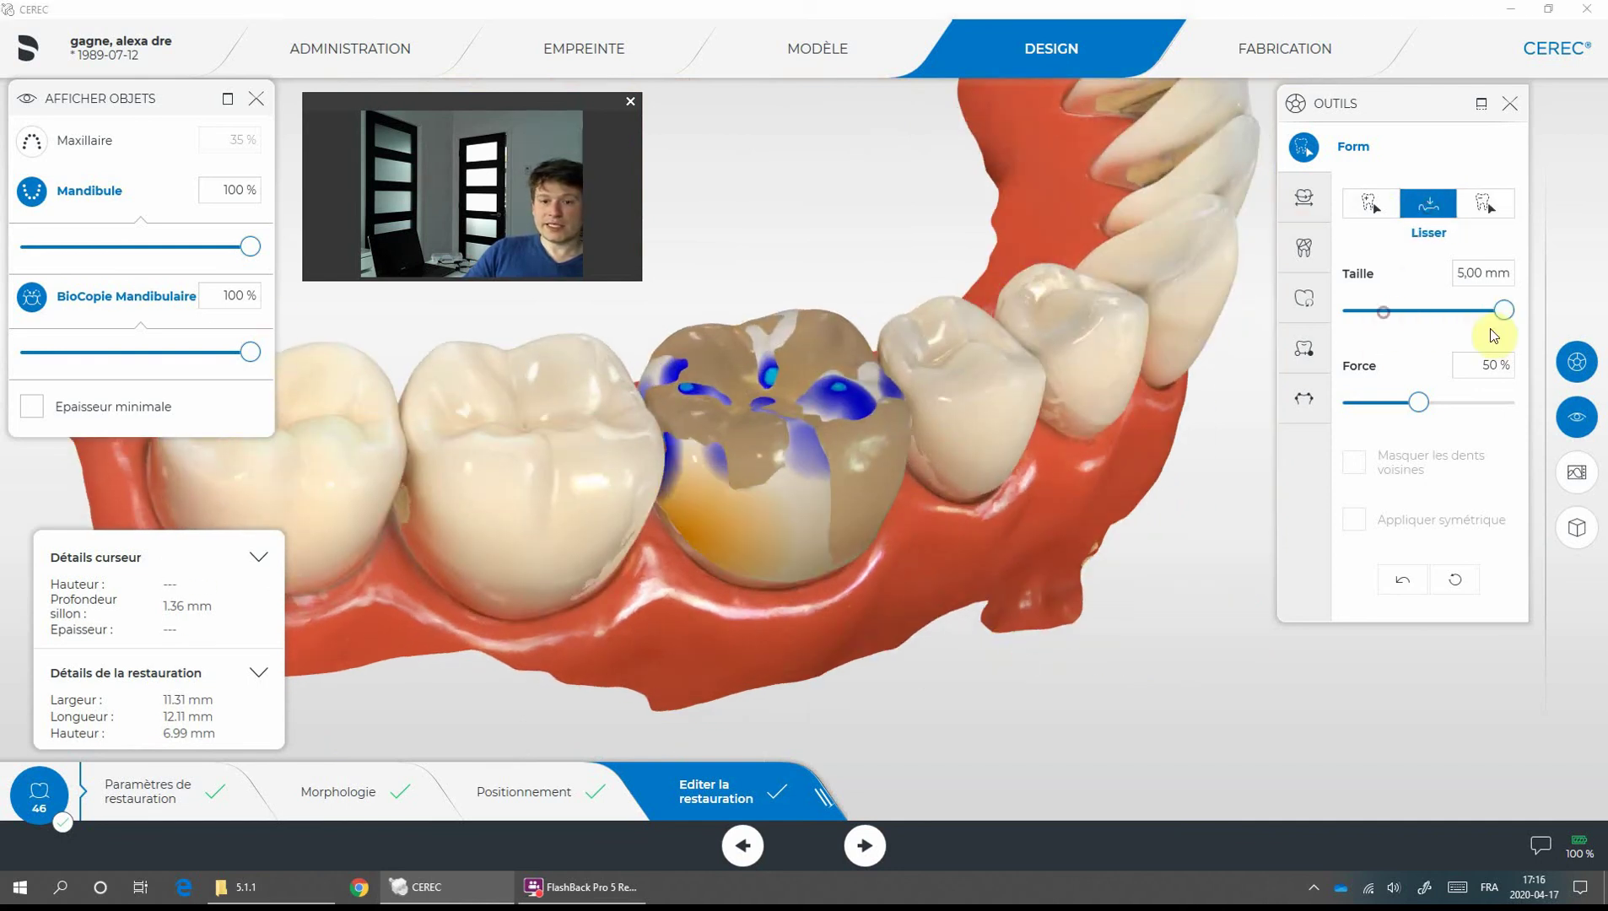
left_click_drag(806, 489, 809, 459)
mouse_move(809, 478)
left_mouse_down()
mouse_move(790, 549)
mouse_move(729, 528)
mouse_move(761, 553)
mouse_move(827, 526)
mouse_move(815, 502)
mouse_move(696, 502)
mouse_move(1005, 635)
mouse_move(974, 253)
mouse_move(958, 448)
mouse_move(989, 279)
left_mouse_up()
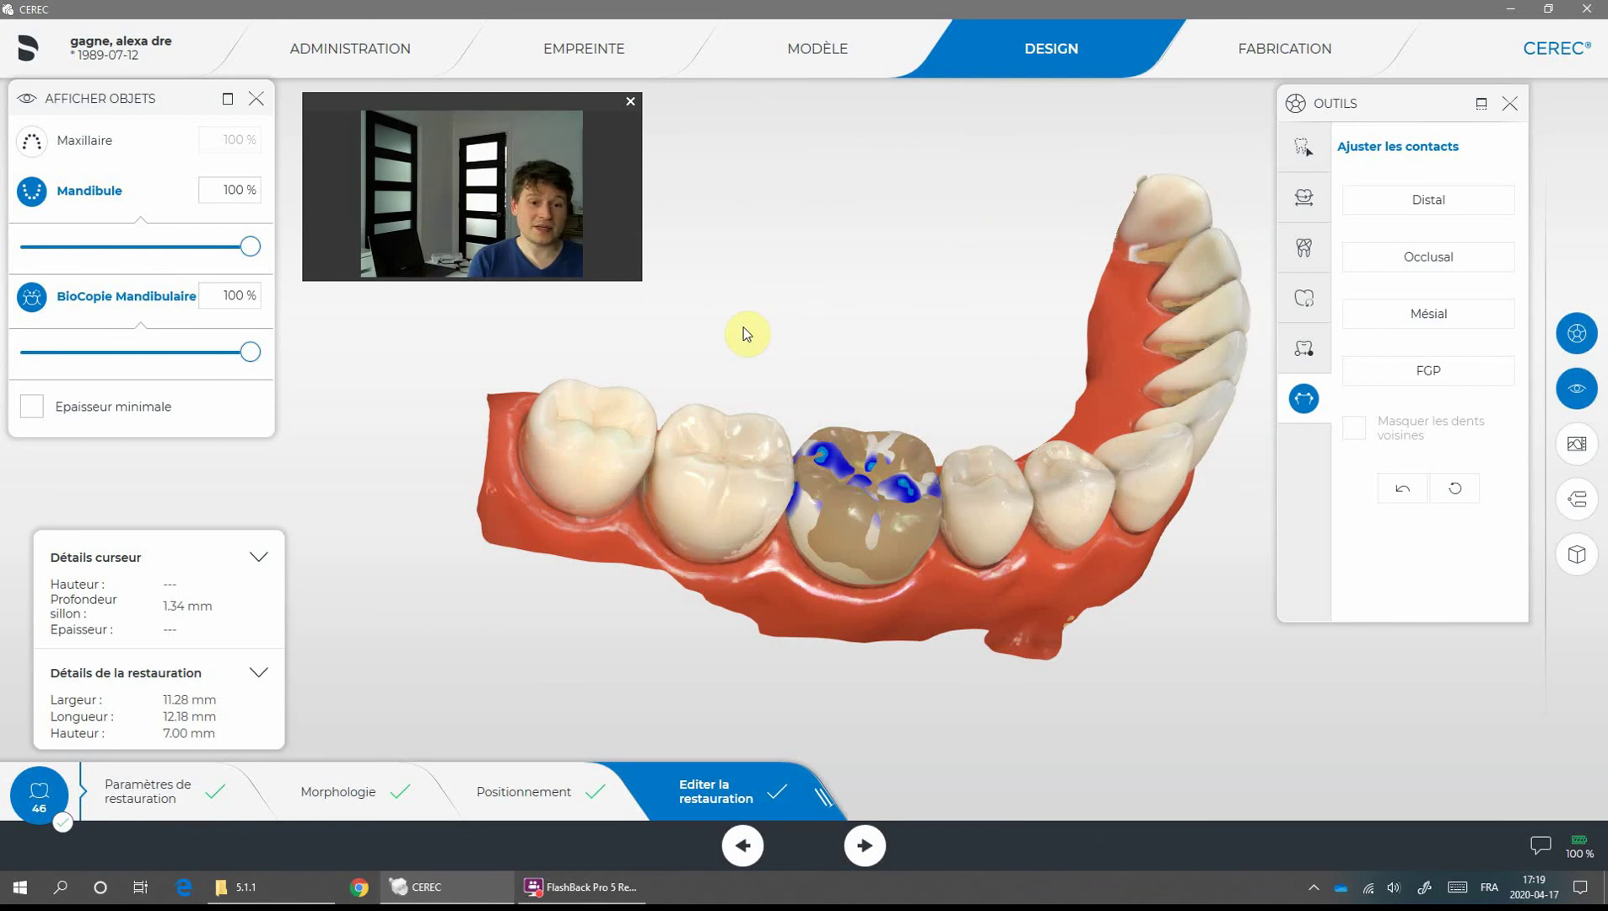